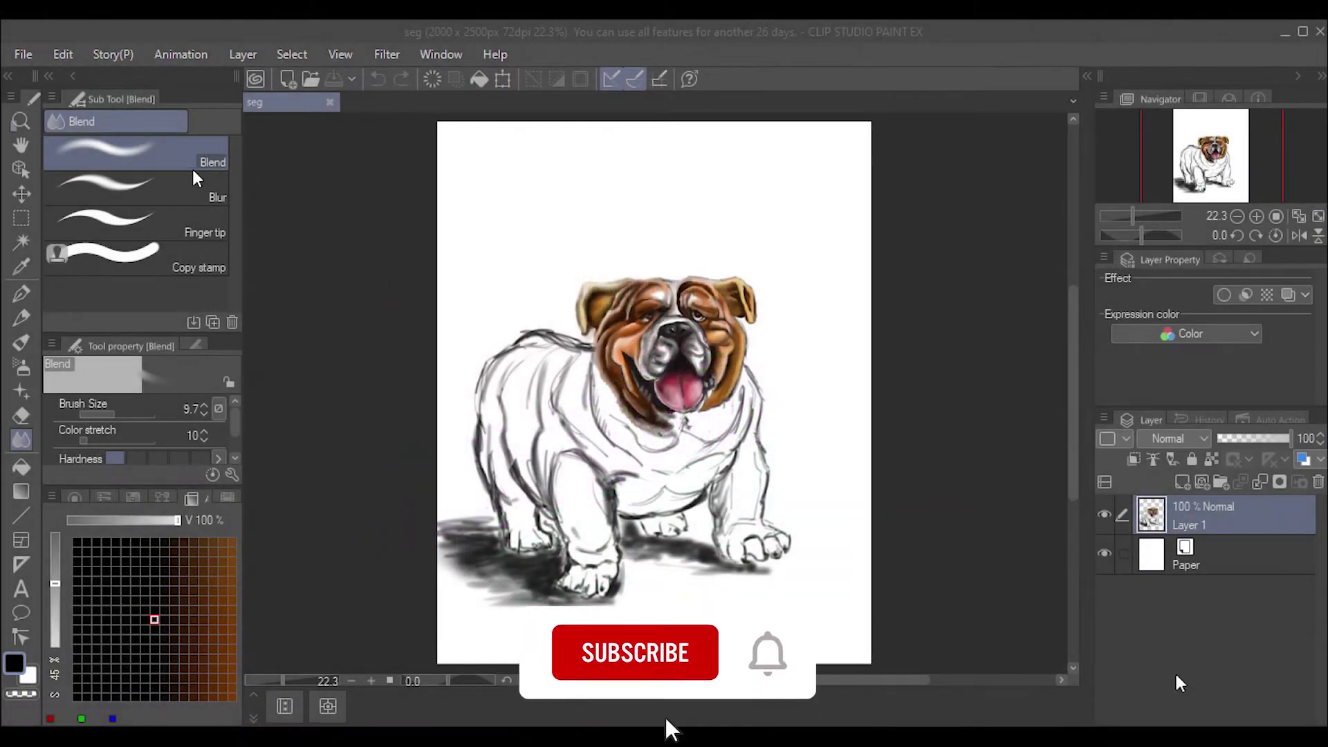
# Step: Zoom in on the head, back out to 33.3%, and pick orange from the Color Wheel
pyautogui.press('/')
pyautogui.moveTo(747, 361); pyautogui.dragTo(1072, 360)
pyautogui.hotkey('ctrl', '-')
pyautogui.hotkey('ctrl', '-')
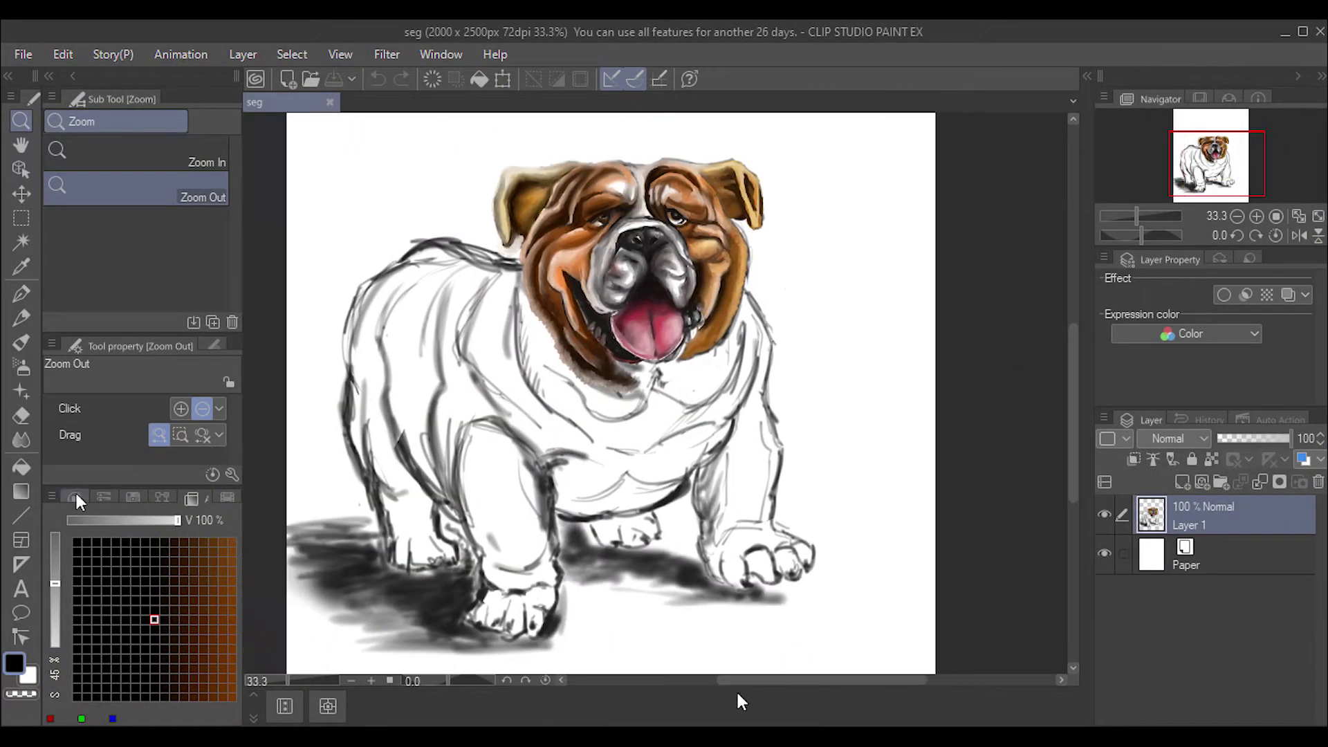
pyautogui.click(75, 496)
pyautogui.click(181, 586)
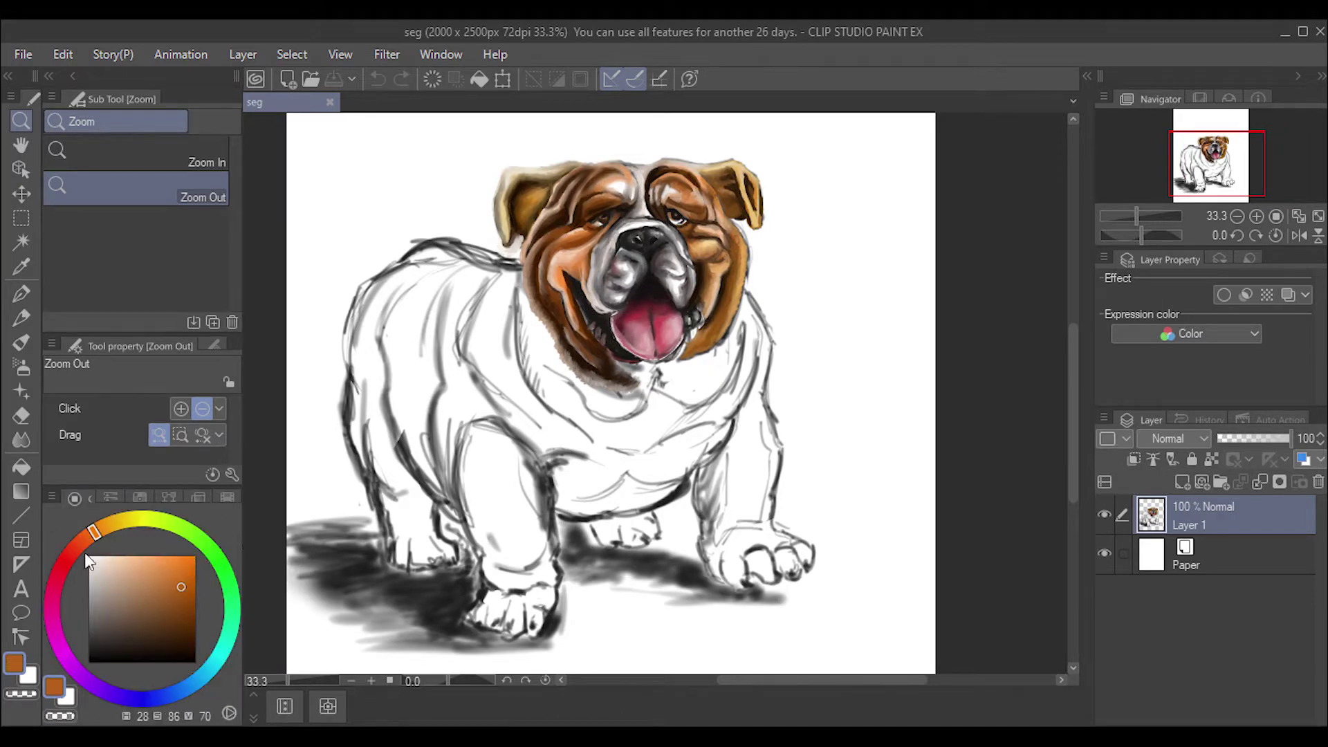
# Step: With the Oil paint flat brush, paint light yellow-orange strokes down the cheek
pyautogui.press('b')
pyautogui.click(745, 326)
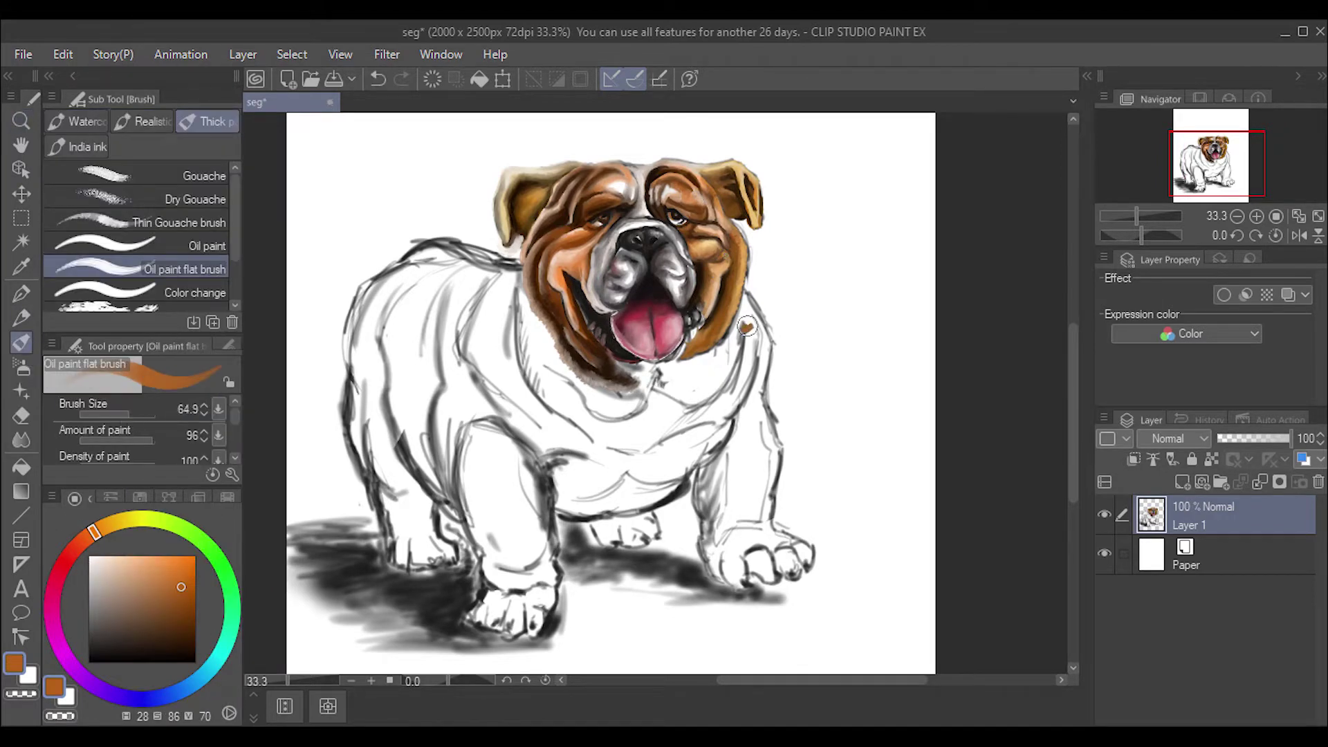
pyautogui.keyDown('alt'); pyautogui.click(745, 331); pyautogui.keyUp('alt')
pyautogui.moveTo(747, 350)
pyautogui.mouseDown()
pyautogui.moveTo(745, 322)
pyautogui.moveTo(741, 383)
pyautogui.mouseUp()
pyautogui.keyDown('alt'); pyautogui.click(746, 339); pyautogui.keyUp('alt')
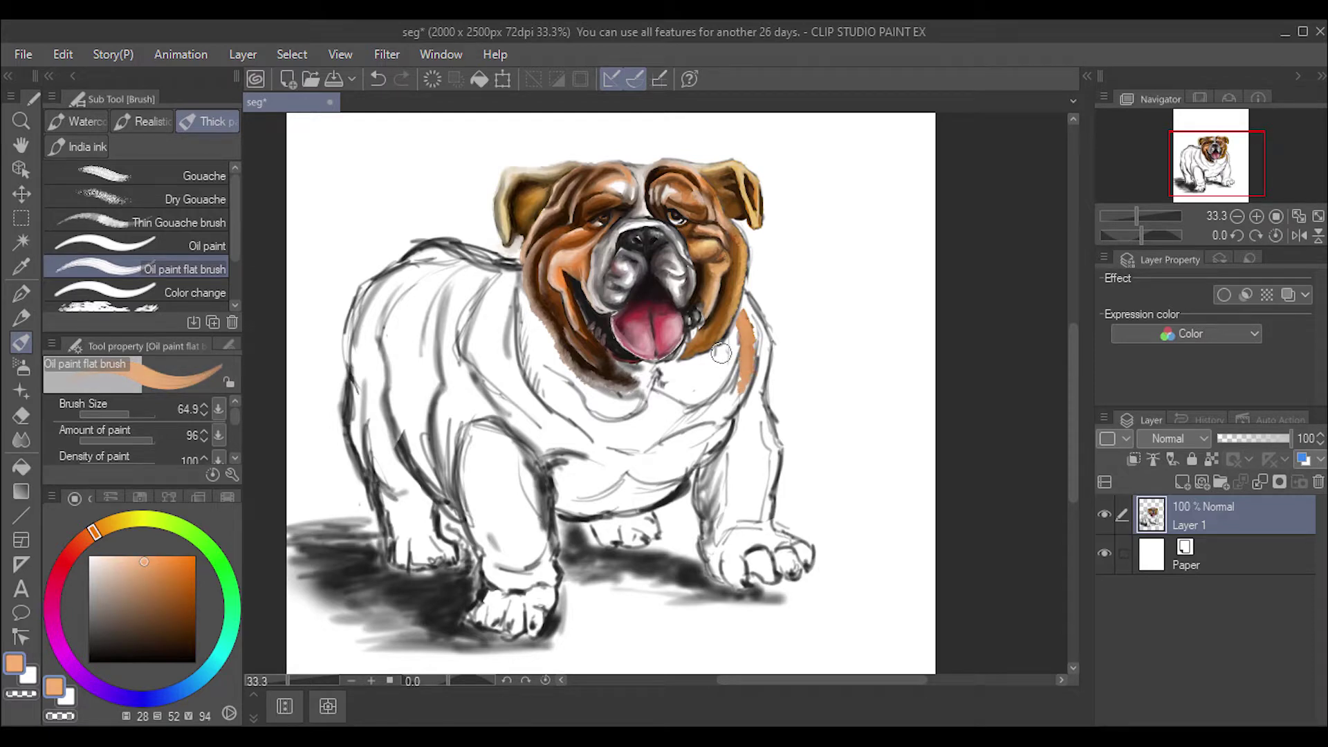
pyautogui.keyDown('alt'); pyautogui.click(721, 353); pyautogui.keyUp('alt')
pyautogui.moveTo(746, 318)
pyautogui.mouseDown()
pyautogui.moveTo(709, 420)
pyautogui.moveTo(661, 441)
pyautogui.moveTo(730, 380)
pyautogui.moveTo(746, 313)
pyautogui.moveTo(745, 404)
pyautogui.moveTo(737, 415)
pyautogui.moveTo(758, 370)
pyautogui.moveTo(754, 332)
pyautogui.mouseUp()
# Step: Paint a brown band from the collar down the front leg using the Color Set
pyautogui.keyDown('alt'); pyautogui.click(690, 418); pyautogui.keyUp('alt')
pyautogui.keyDown('alt'); pyautogui.click(738, 324); pyautogui.keyUp('alt')
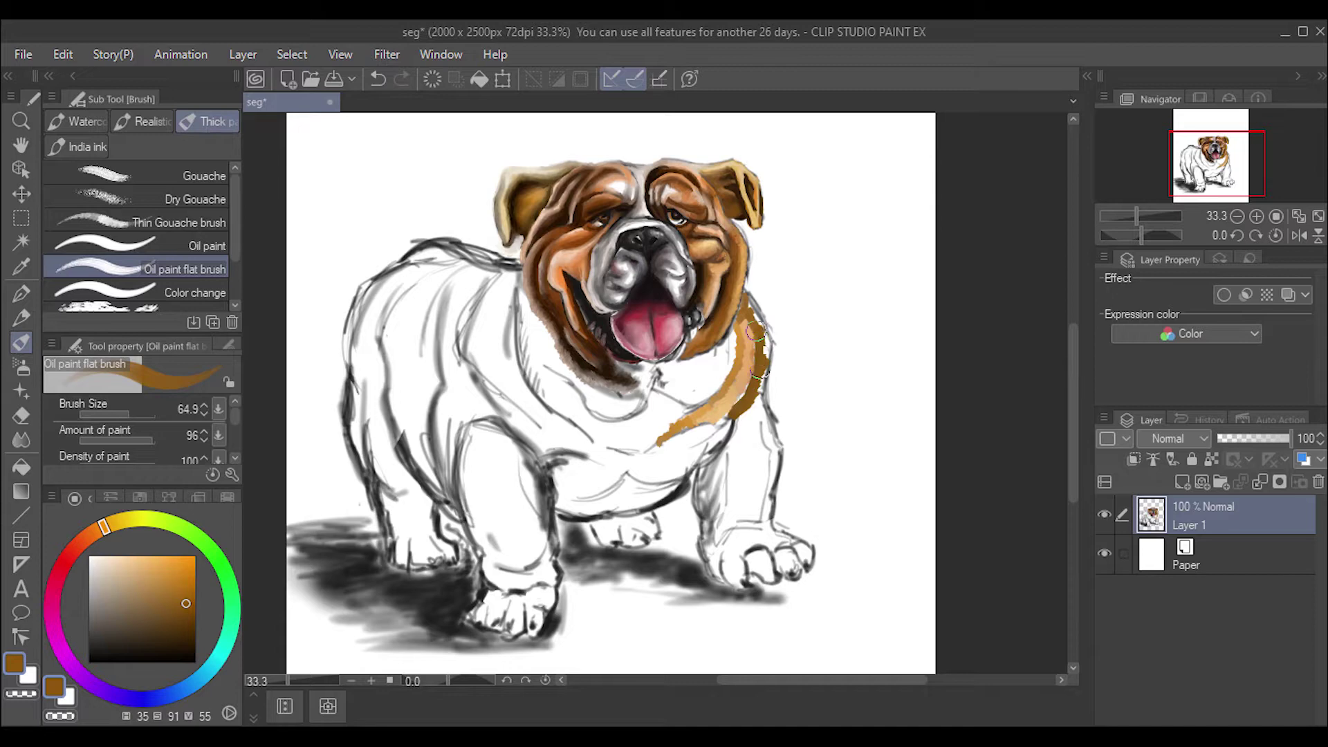
pyautogui.click(192, 496)
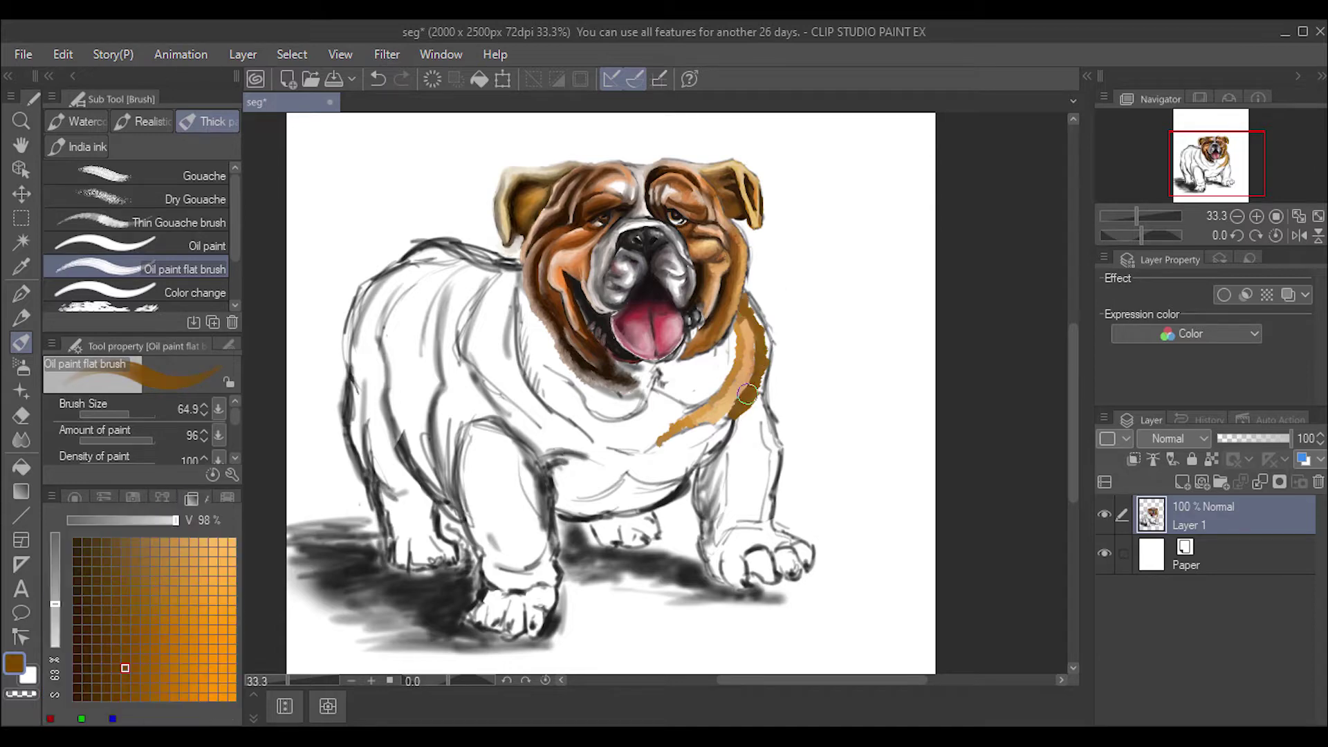
pyautogui.moveTo(747, 395)
pyautogui.mouseDown()
pyautogui.moveTo(709, 484)
pyautogui.moveTo(712, 505)
pyautogui.moveTo(721, 460)
pyautogui.moveTo(707, 498)
pyautogui.moveTo(716, 520)
pyautogui.moveTo(720, 464)
pyautogui.moveTo(751, 394)
pyautogui.moveTo(744, 374)
pyautogui.mouseUp()
# Step: Paint light orange down the leg's right edge and try deeper oranges and peach for the paw
pyautogui.click(213, 561)
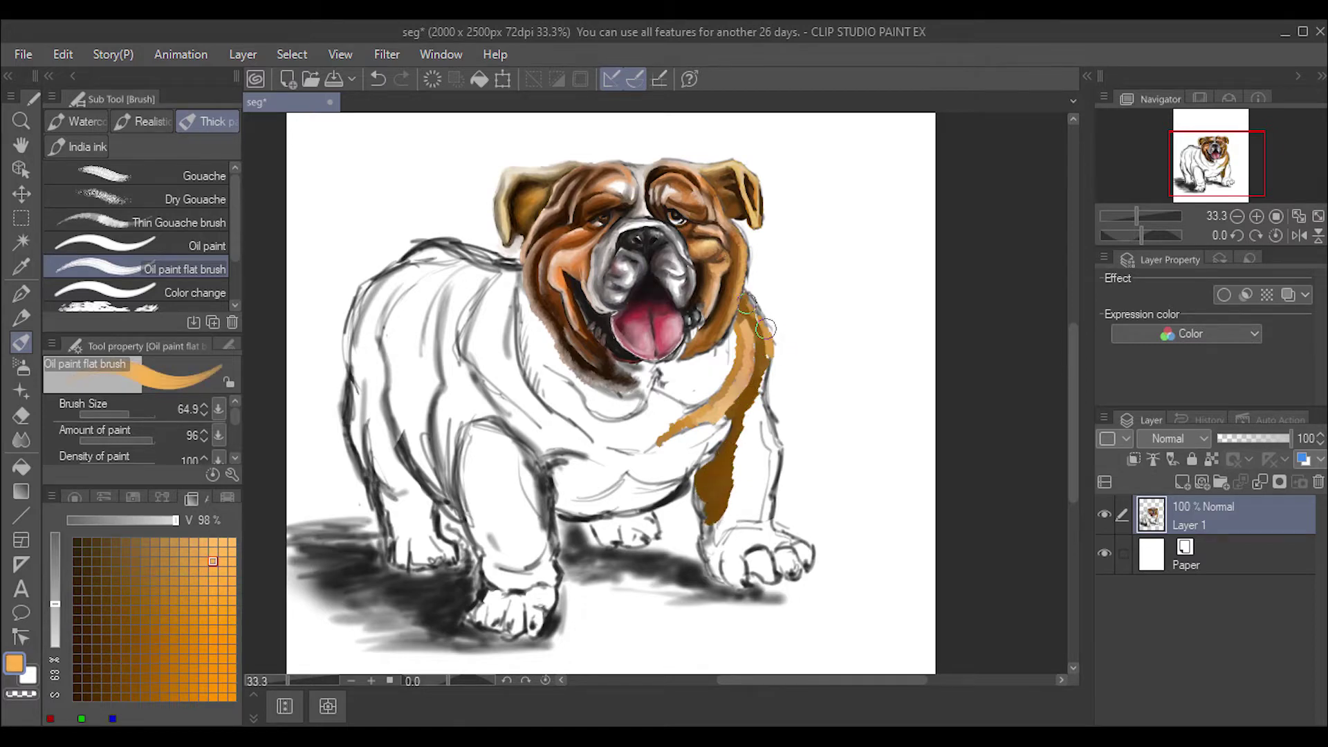
pyautogui.click(195, 561)
pyautogui.click(207, 559)
pyautogui.moveTo(739, 305)
pyautogui.mouseDown()
pyautogui.moveTo(774, 450)
pyautogui.moveTo(768, 522)
pyautogui.moveTo(806, 553)
pyautogui.moveTo(764, 581)
pyautogui.moveTo(730, 515)
pyautogui.moveTo(754, 394)
pyautogui.mouseUp()
pyautogui.keyDown('alt'); pyautogui.click(747, 529); pyautogui.keyUp('alt')
pyautogui.keyDown('alt'); pyautogui.click(754, 554); pyautogui.keyUp('alt')
pyautogui.keyDown('alt'); pyautogui.click(726, 519); pyautogui.keyUp('alt')
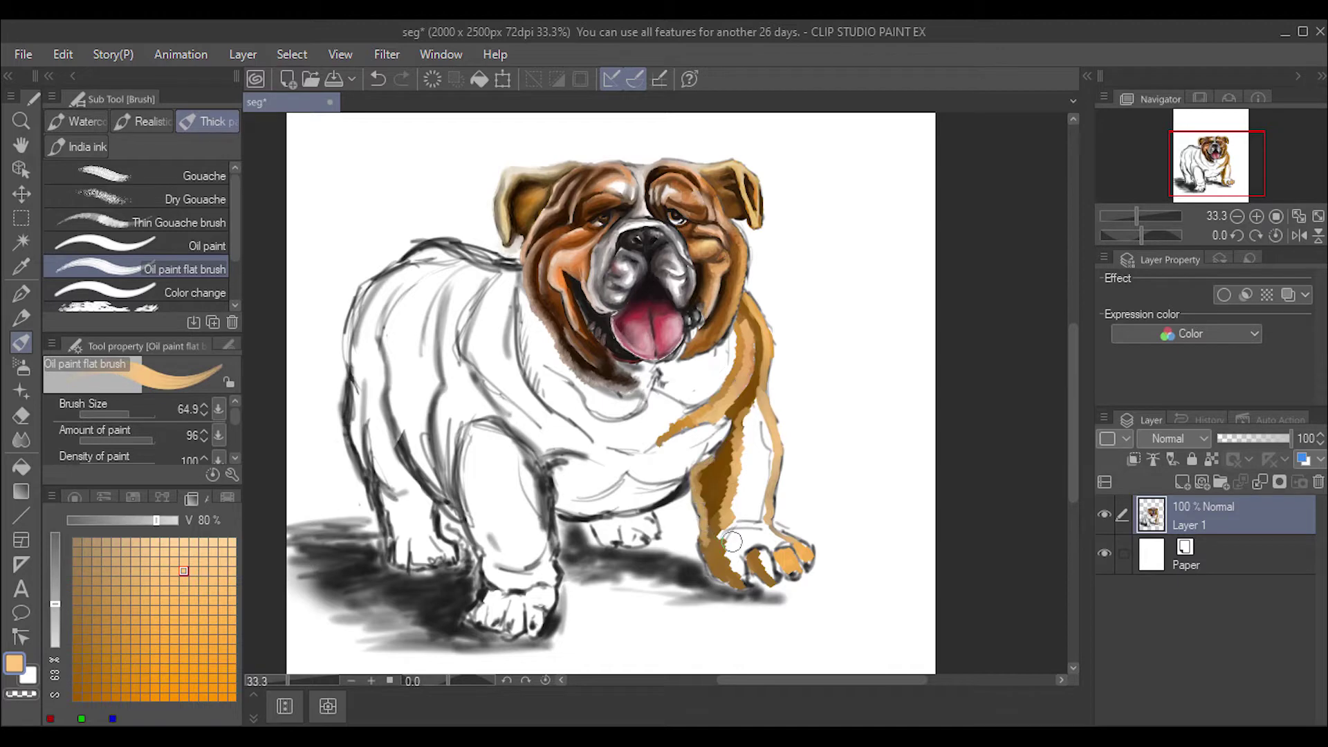
# Step: Darken the shade range and lay a dark brown stroke on the leg
pyautogui.moveTo(156, 520); pyautogui.dragTo(147, 520)
pyautogui.click(75, 496)
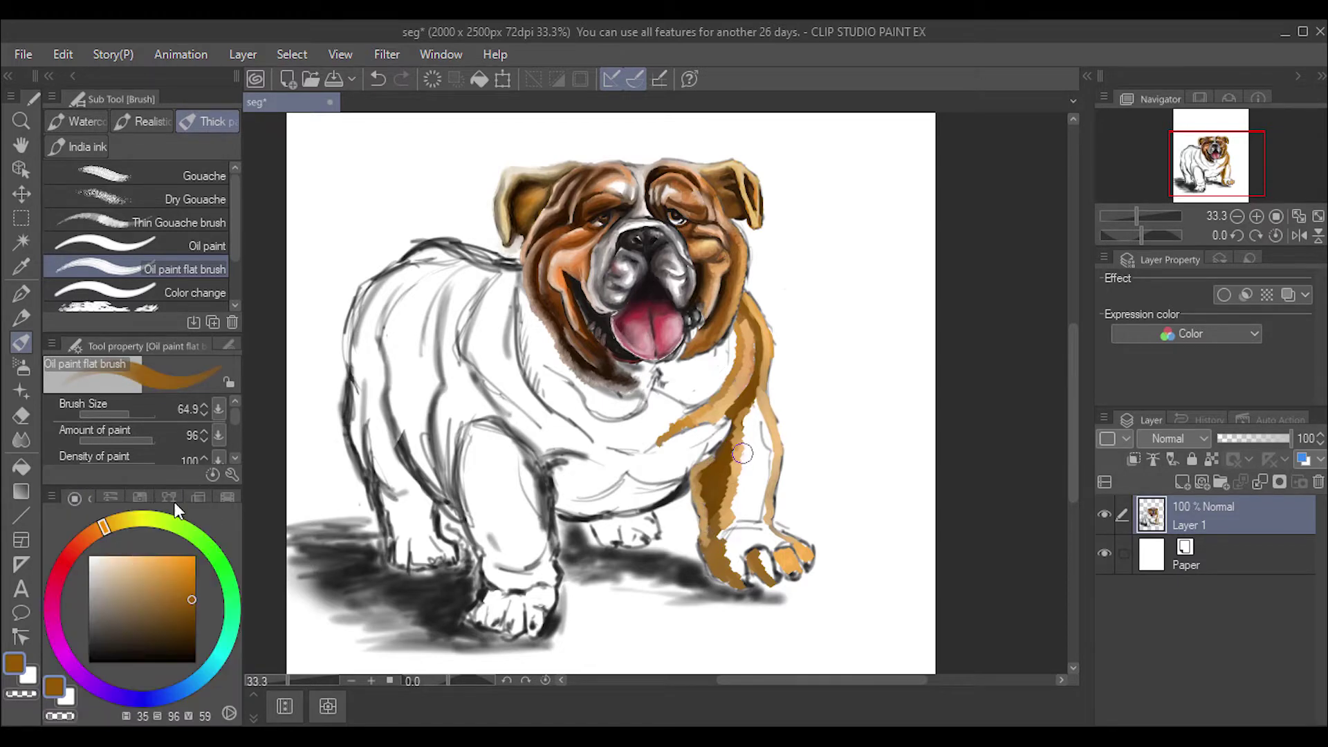
pyautogui.click(191, 498)
pyautogui.moveTo(750, 453)
pyautogui.mouseDown()
pyautogui.moveTo(742, 413)
pyautogui.moveTo(737, 471)
pyautogui.moveTo(751, 404)
pyautogui.moveTo(771, 453)
pyautogui.moveTo(762, 444)
pyautogui.moveTo(761, 526)
pyautogui.moveTo(745, 419)
pyautogui.moveTo(755, 508)
pyautogui.moveTo(712, 546)
pyautogui.moveTo(715, 520)
pyautogui.moveTo(734, 593)
pyautogui.mouseUp()
pyautogui.keyDown('alt'); pyautogui.click(739, 449); pyautogui.keyUp('alt')
pyautogui.keyDown('alt'); pyautogui.click(769, 449); pyautogui.keyUp('alt')
# Step: Add dark brown streaks along and up the lower front leg
pyautogui.keyDown('alt'); pyautogui.click(745, 398); pyautogui.keyUp('alt')
pyautogui.keyDown('alt'); pyautogui.click(716, 508); pyautogui.keyUp('alt')
pyautogui.moveTo(702, 550); pyautogui.dragTo(723, 574)
pyautogui.moveTo(750, 523); pyautogui.dragTo(737, 419)
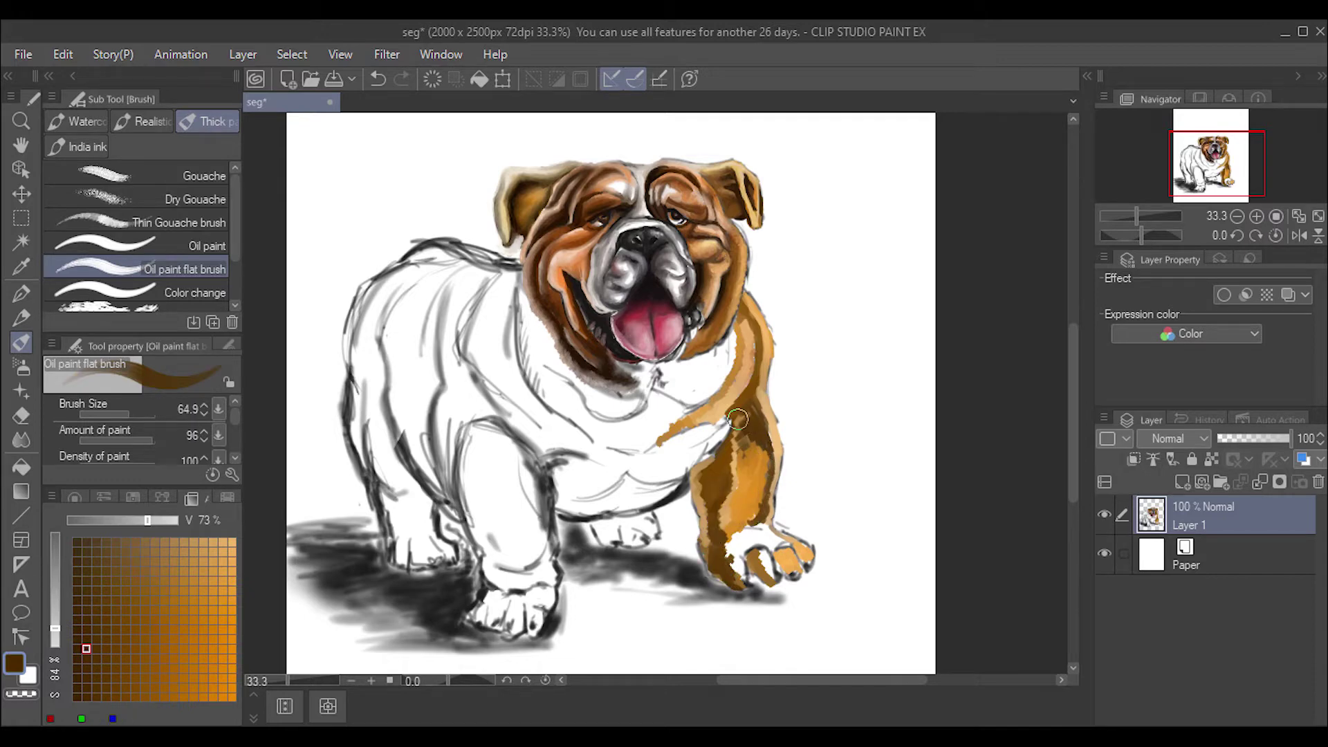
# Step: Paint light orange over the paw and leg, then pick dark grey on the hue wheel
pyautogui.keyDown('alt'); pyautogui.click(761, 536); pyautogui.keyUp('alt')
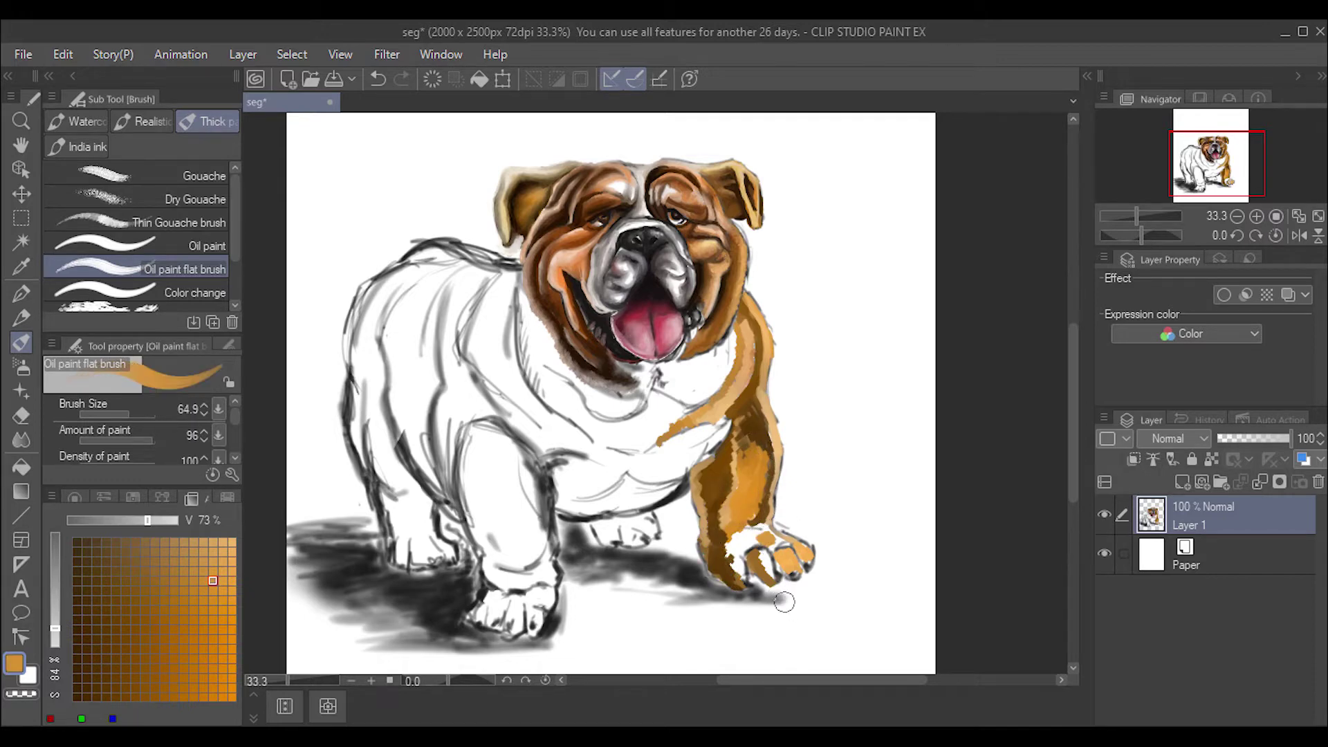
pyautogui.moveTo(777, 540); pyautogui.dragTo(736, 556)
pyautogui.keyDown('alt'); pyautogui.click(751, 533); pyautogui.keyUp('alt')
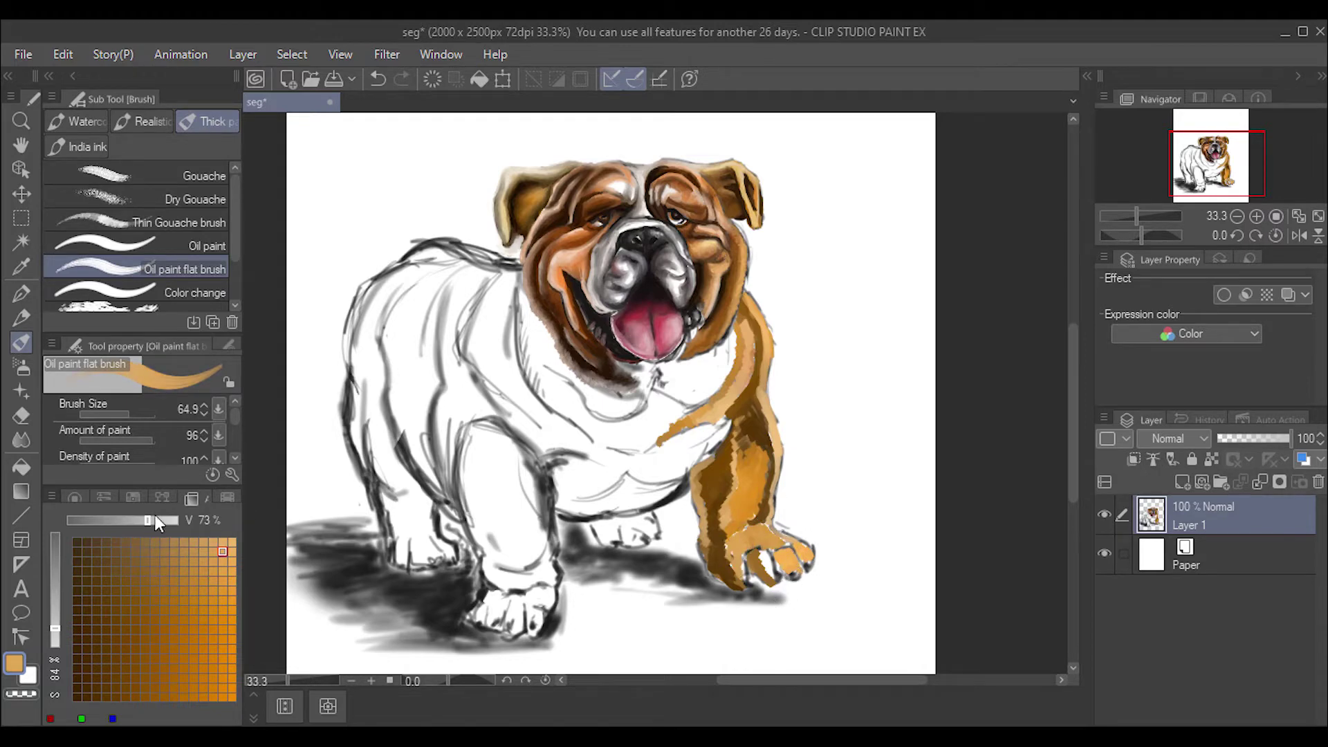
pyautogui.moveTo(155, 523); pyautogui.dragTo(160, 520)
pyautogui.moveTo(773, 557); pyautogui.dragTo(754, 458)
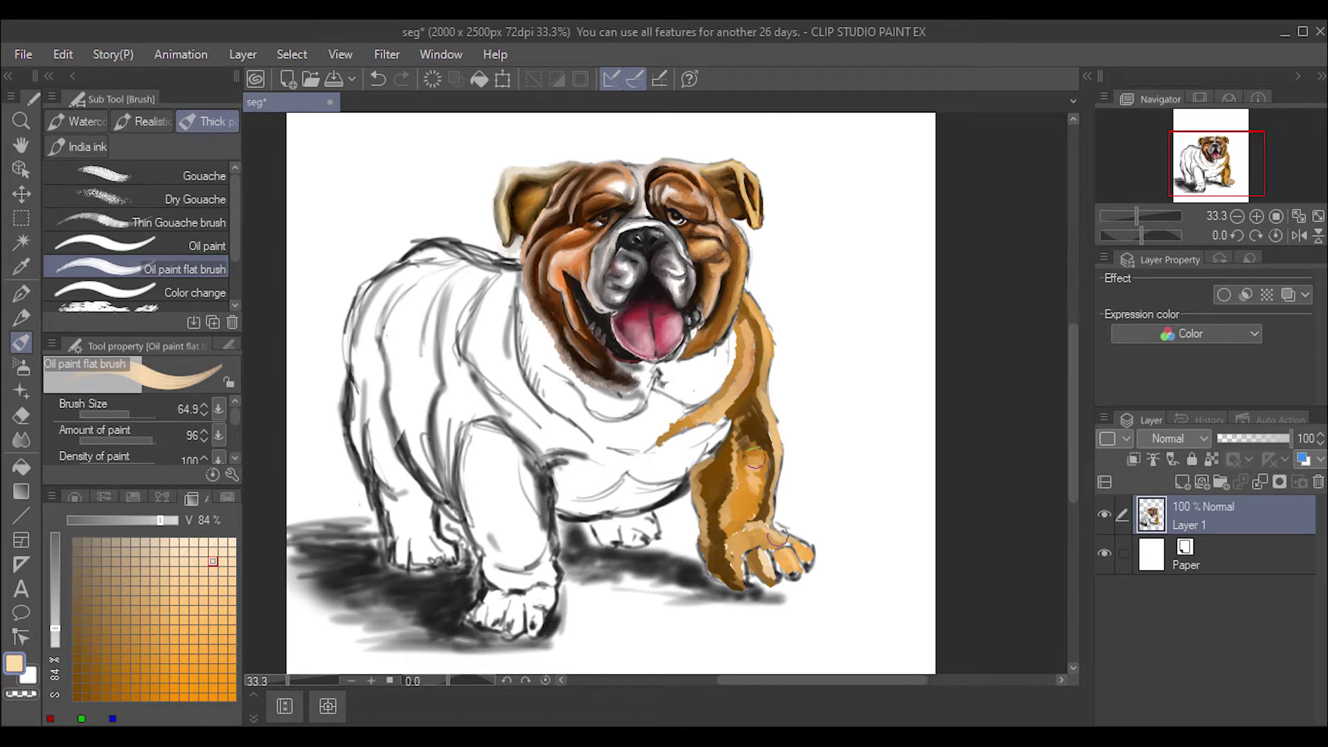
pyautogui.click(75, 497)
pyautogui.click(109, 638)
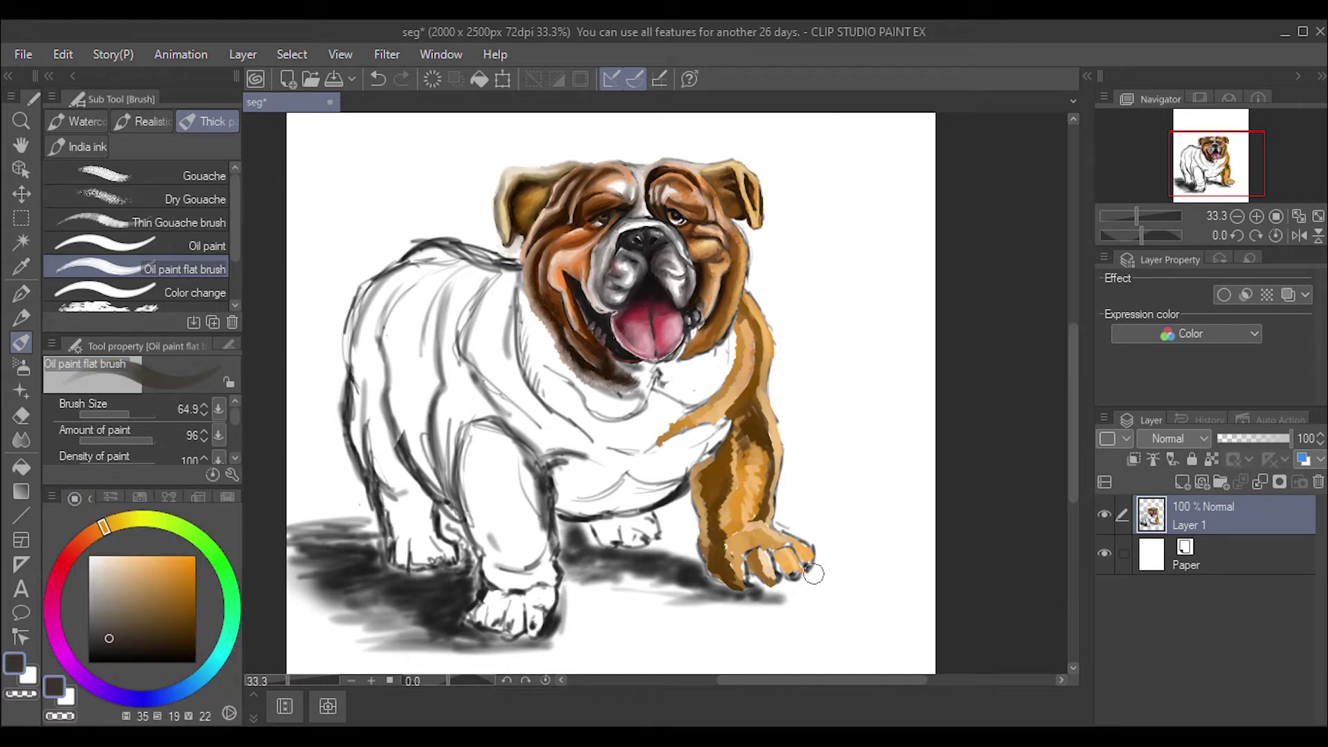
# Step: Paint a dark stroke across the toes and erase the stray paint
pyautogui.moveTo(814, 574)
pyautogui.mouseDown()
pyautogui.moveTo(770, 599)
pyautogui.moveTo(737, 588)
pyautogui.moveTo(756, 575)
pyautogui.mouseUp()
pyautogui.press('e')
pyautogui.keyDown('alt'); pyautogui.click(750, 554); pyautogui.keyUp('alt')
pyautogui.press('b')
# Step: At brush size 34.4, add near-black shadows on the paw edges and the leg's right side
pyautogui.keyDown('alt'); pyautogui.click(691, 577); pyautogui.keyUp('alt')
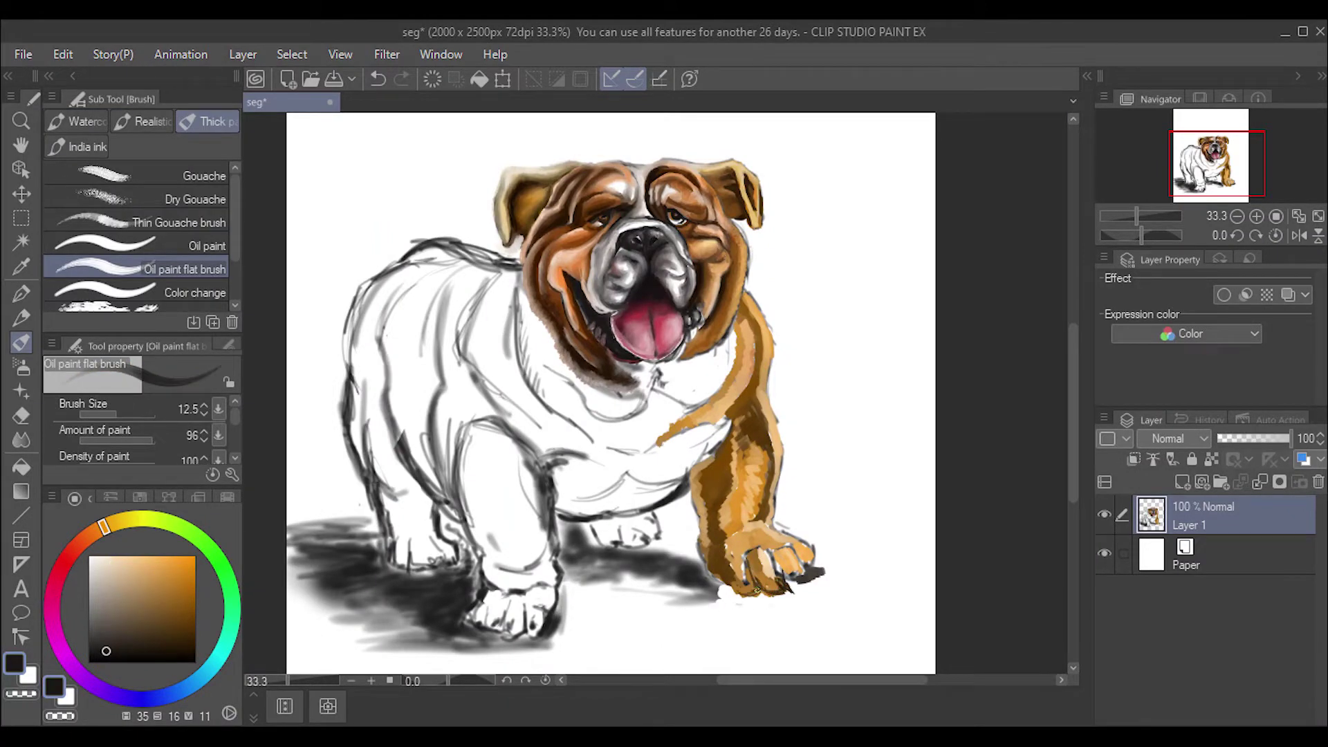
pyautogui.click(126, 416)
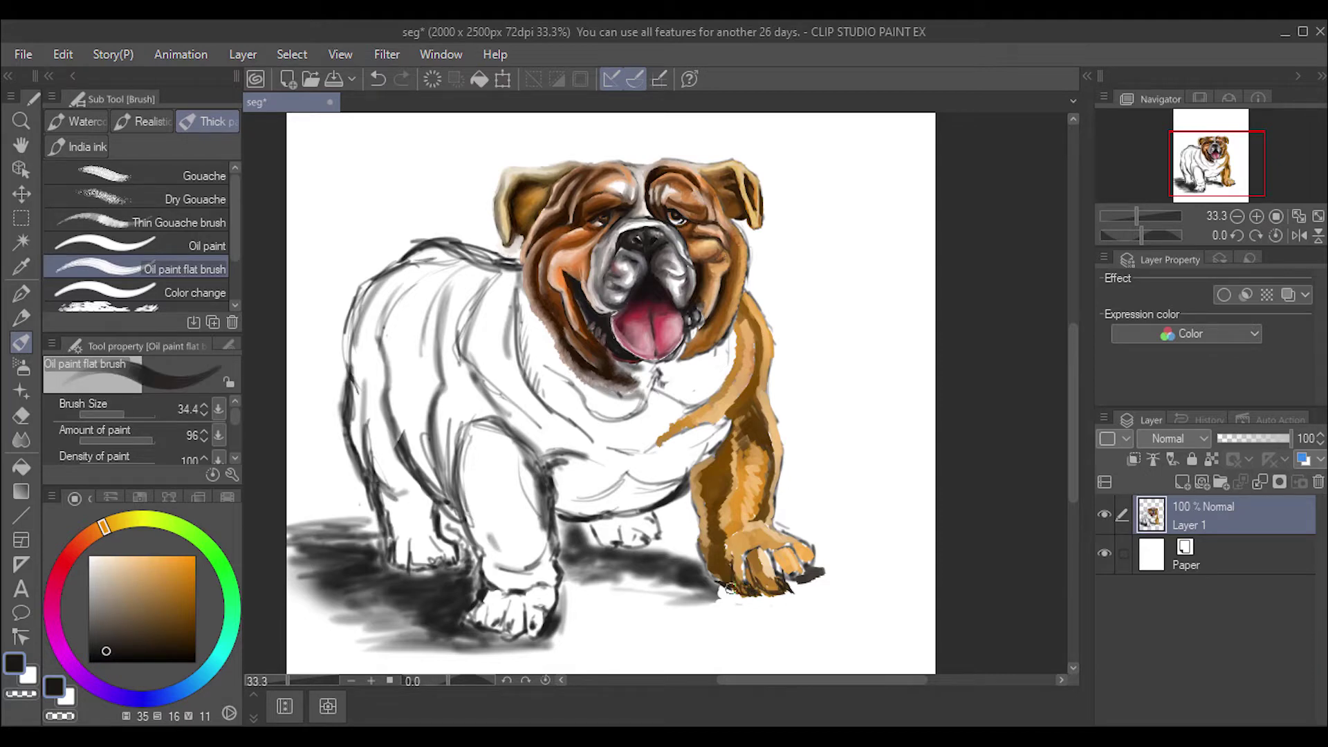
pyautogui.moveTo(723, 548); pyautogui.dragTo(712, 581)
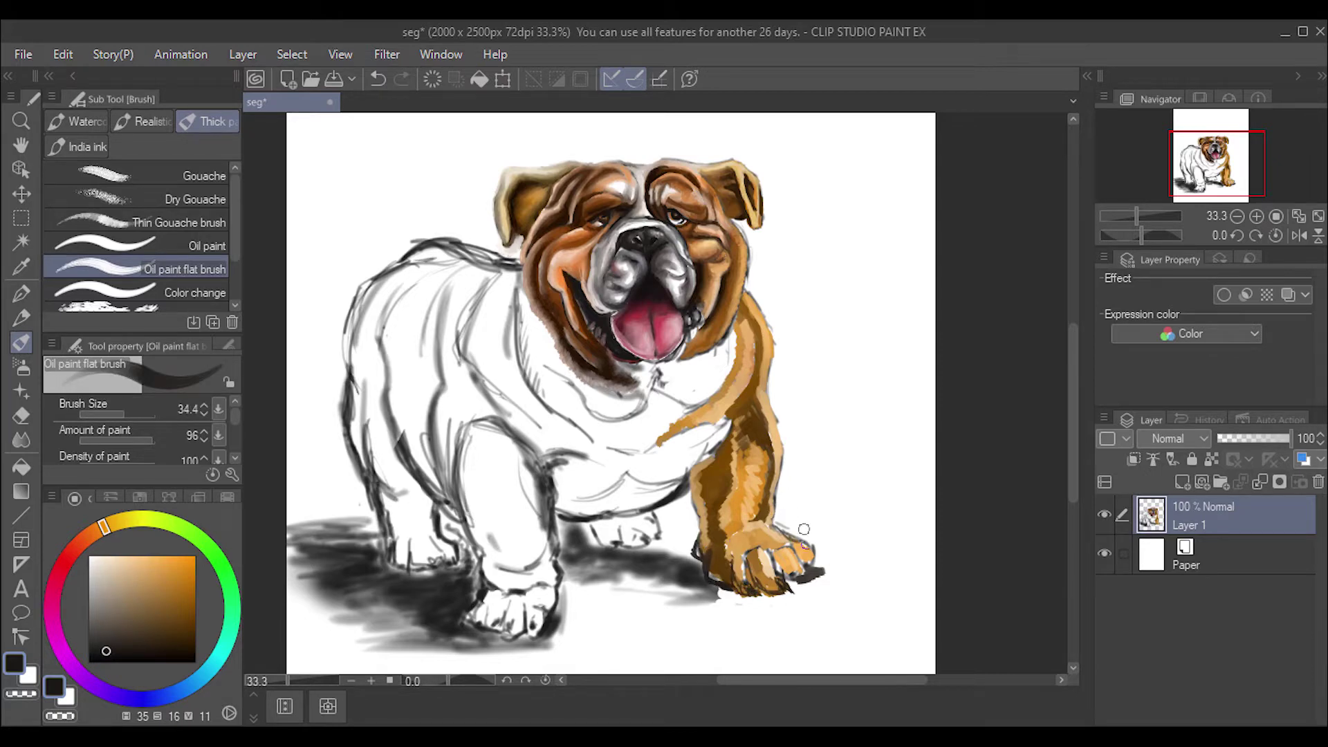
pyautogui.moveTo(795, 534); pyautogui.dragTo(802, 580)
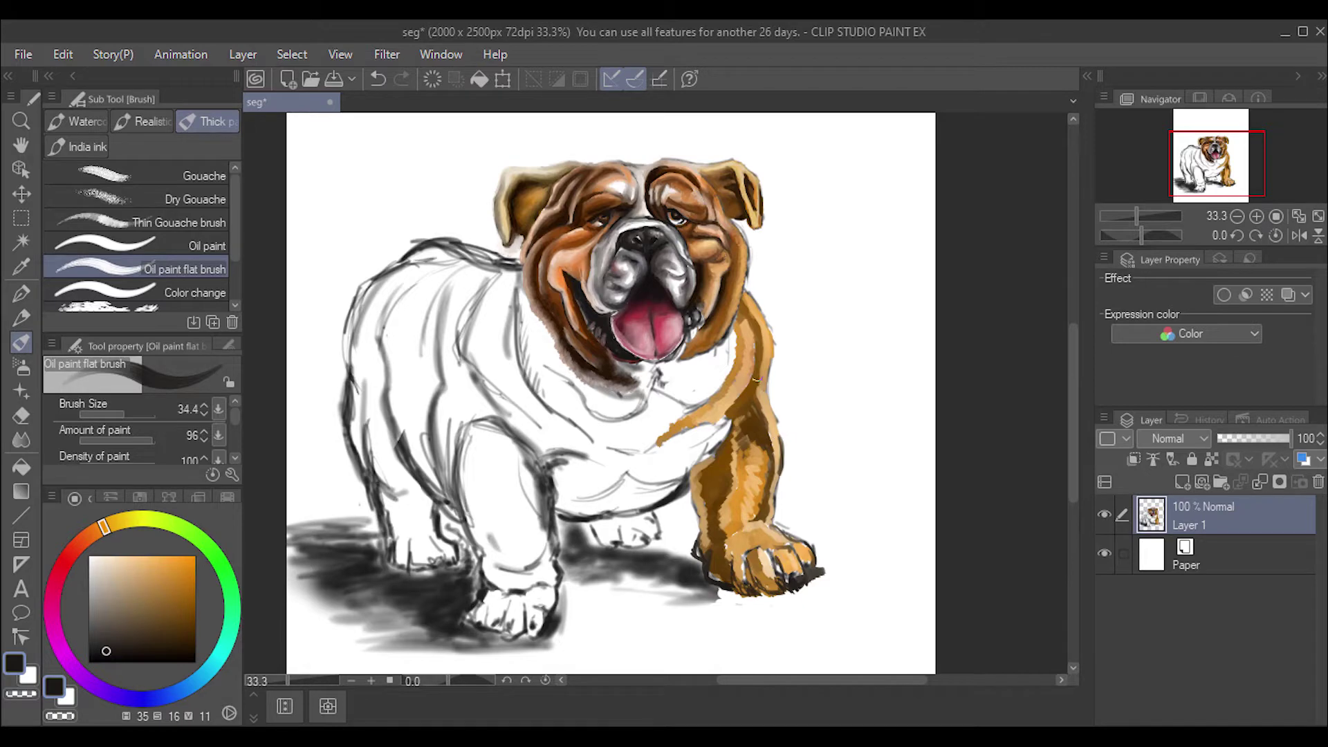
pyautogui.moveTo(755, 379); pyautogui.dragTo(777, 472)
pyautogui.keyDown('alt'); pyautogui.click(664, 374); pyautogui.keyUp('alt')
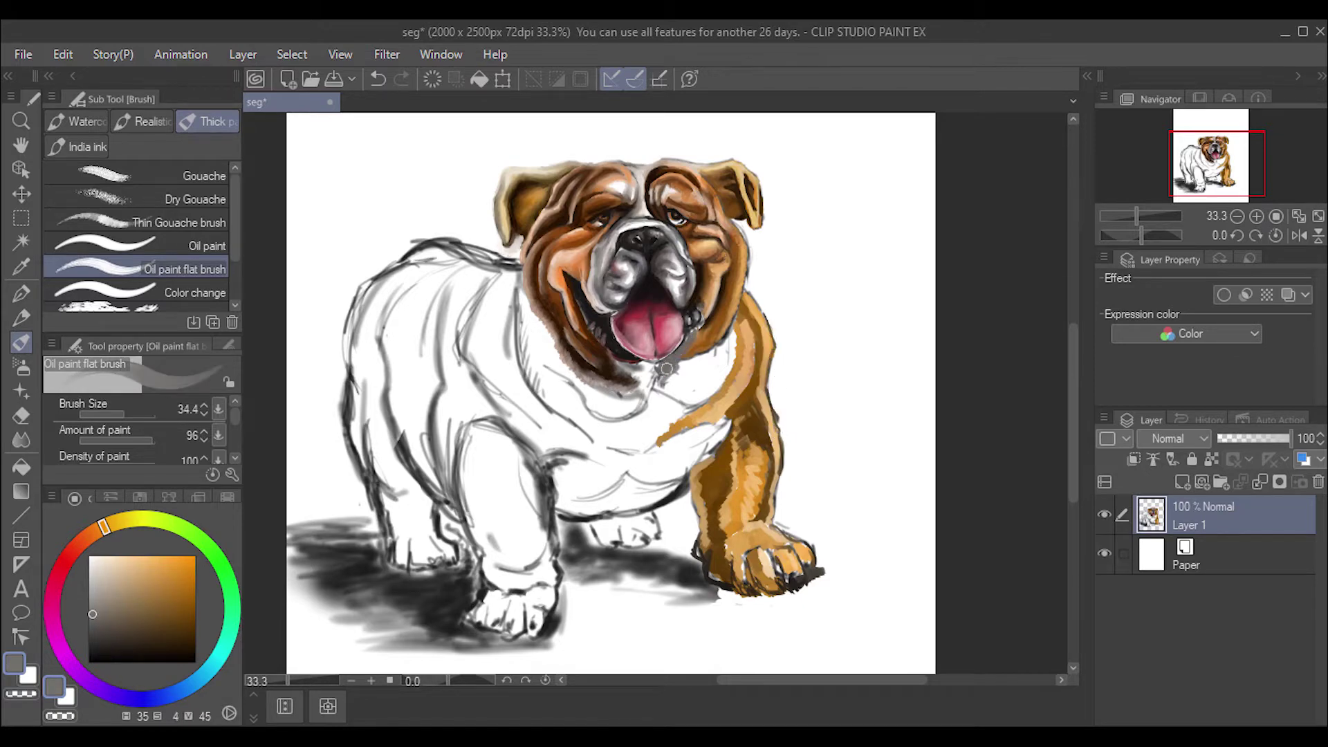
# Step: Paint dark grey and brownish-grey under the chin
pyautogui.moveTo(653, 378)
pyautogui.mouseDown()
pyautogui.moveTo(649, 406)
pyautogui.moveTo(661, 401)
pyautogui.moveTo(647, 423)
pyautogui.moveTo(662, 405)
pyautogui.moveTo(608, 429)
pyautogui.moveTo(664, 415)
pyautogui.moveTo(734, 339)
pyautogui.moveTo(719, 377)
pyautogui.moveTo(698, 390)
pyautogui.moveTo(702, 363)
pyautogui.moveTo(671, 379)
pyautogui.moveTo(735, 341)
pyautogui.mouseUp()
pyautogui.keyDown('alt'); pyautogui.click(654, 387); pyautogui.keyUp('alt')
pyautogui.keyDown('alt'); pyautogui.click(643, 414); pyautogui.keyUp('alt')
pyautogui.keyDown('alt'); pyautogui.click(658, 412); pyautogui.keyUp('alt')
pyautogui.keyDown('alt'); pyautogui.click(695, 384); pyautogui.keyUp('alt')
pyautogui.keyDown('alt'); pyautogui.click(655, 393); pyautogui.keyUp('alt')
# Step: Spread light and mid grey strokes across the chest and lower chest
pyautogui.moveTo(685, 393); pyautogui.dragTo(737, 332)
pyautogui.keyDown('alt'); pyautogui.click(733, 359); pyautogui.keyUp('alt')
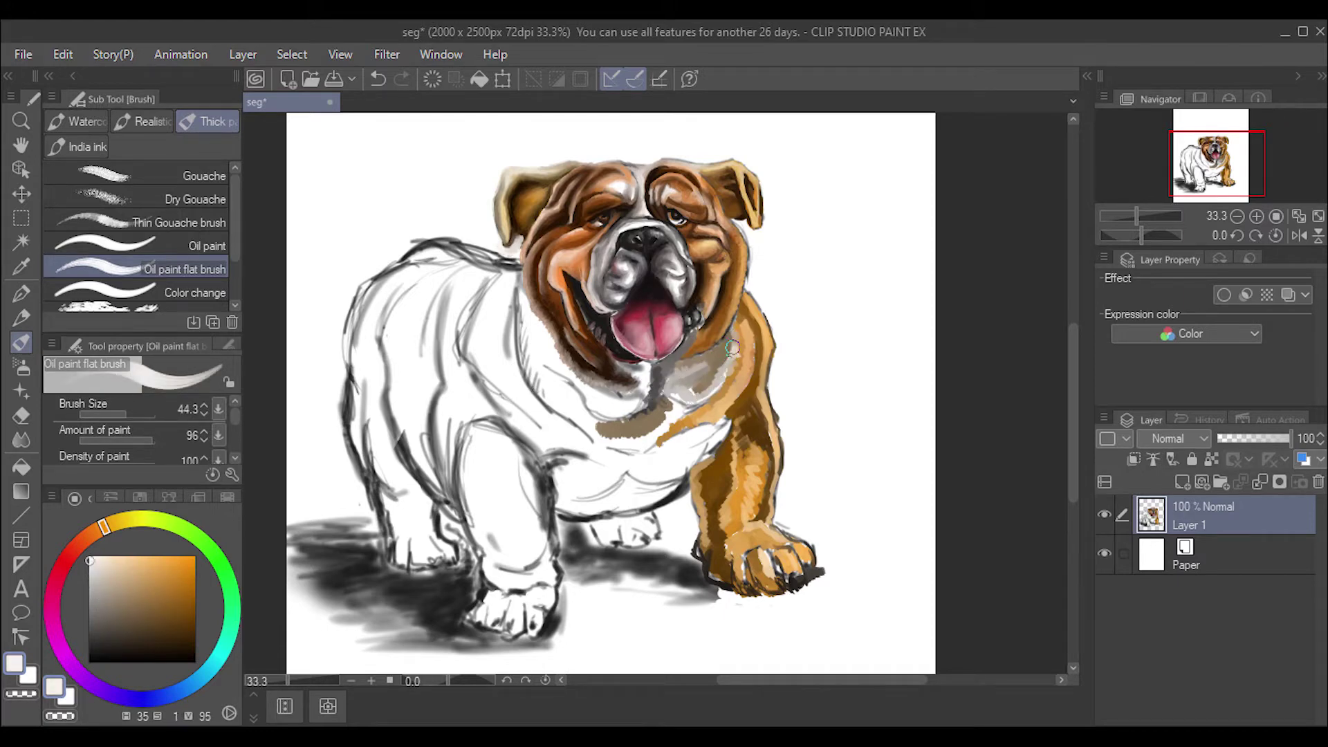
pyautogui.keyDown('alt'); pyautogui.click(719, 383); pyautogui.keyUp('alt')
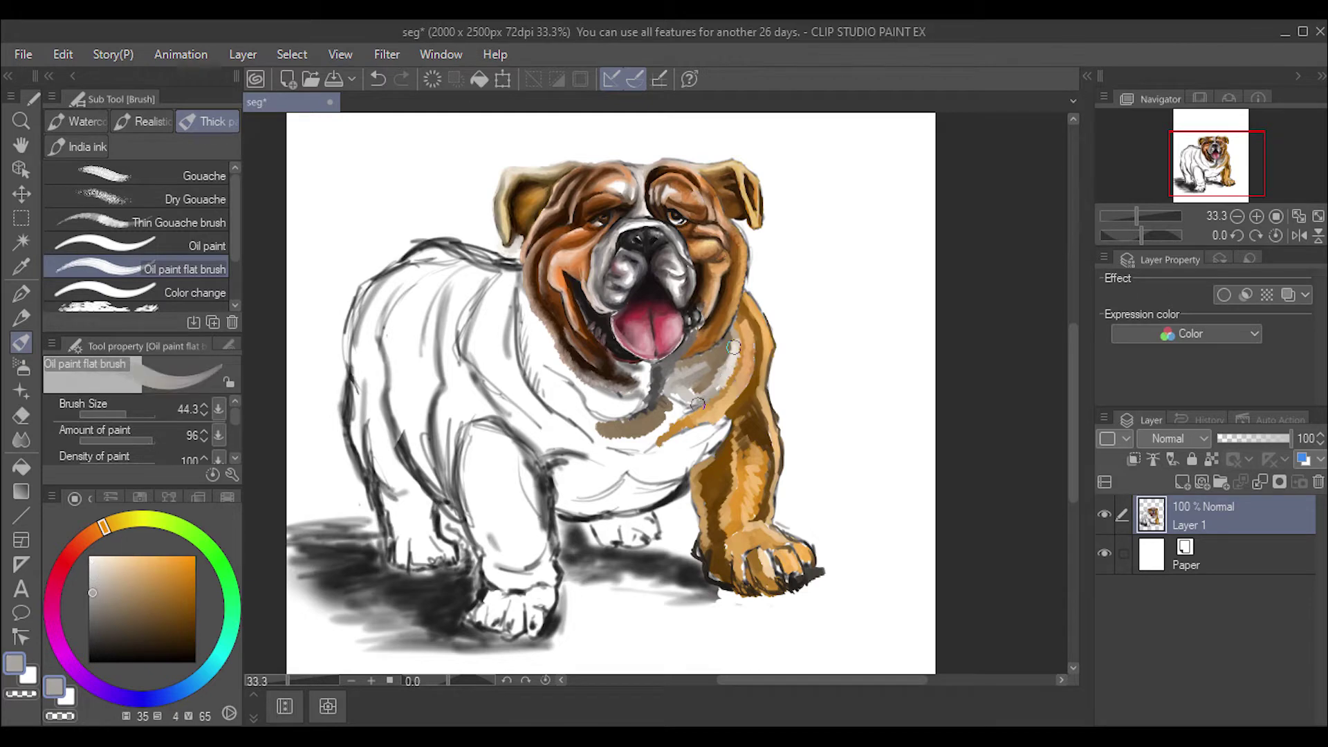
pyautogui.moveTo(697, 403)
pyautogui.mouseDown()
pyautogui.moveTo(674, 399)
pyautogui.moveTo(633, 442)
pyautogui.moveTo(646, 453)
pyautogui.moveTo(706, 427)
pyautogui.moveTo(595, 453)
pyautogui.mouseUp()
pyautogui.keyDown('alt'); pyautogui.click(665, 448); pyautogui.keyUp('alt')
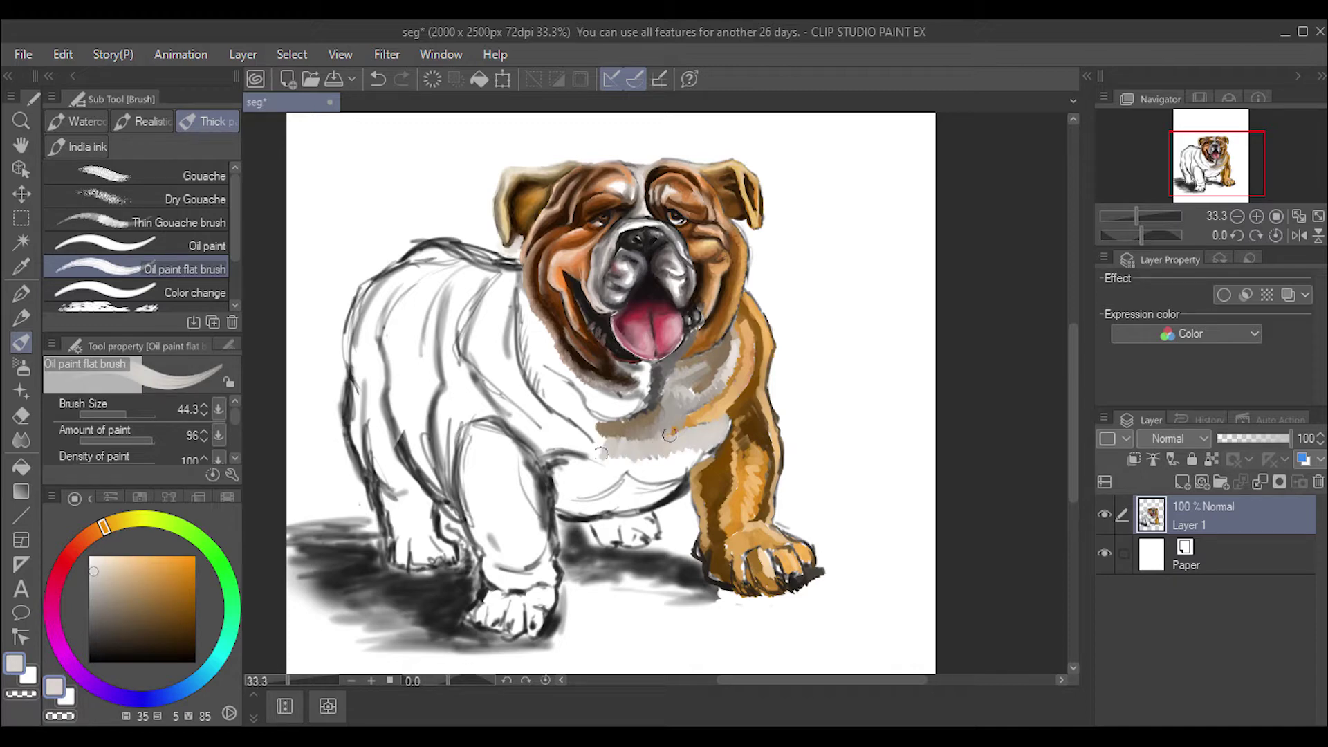
pyautogui.moveTo(685, 432); pyautogui.dragTo(592, 448)
# Step: Paint near-white cream strokes on the neck and sample muted tones from the painting
pyautogui.click(94, 561)
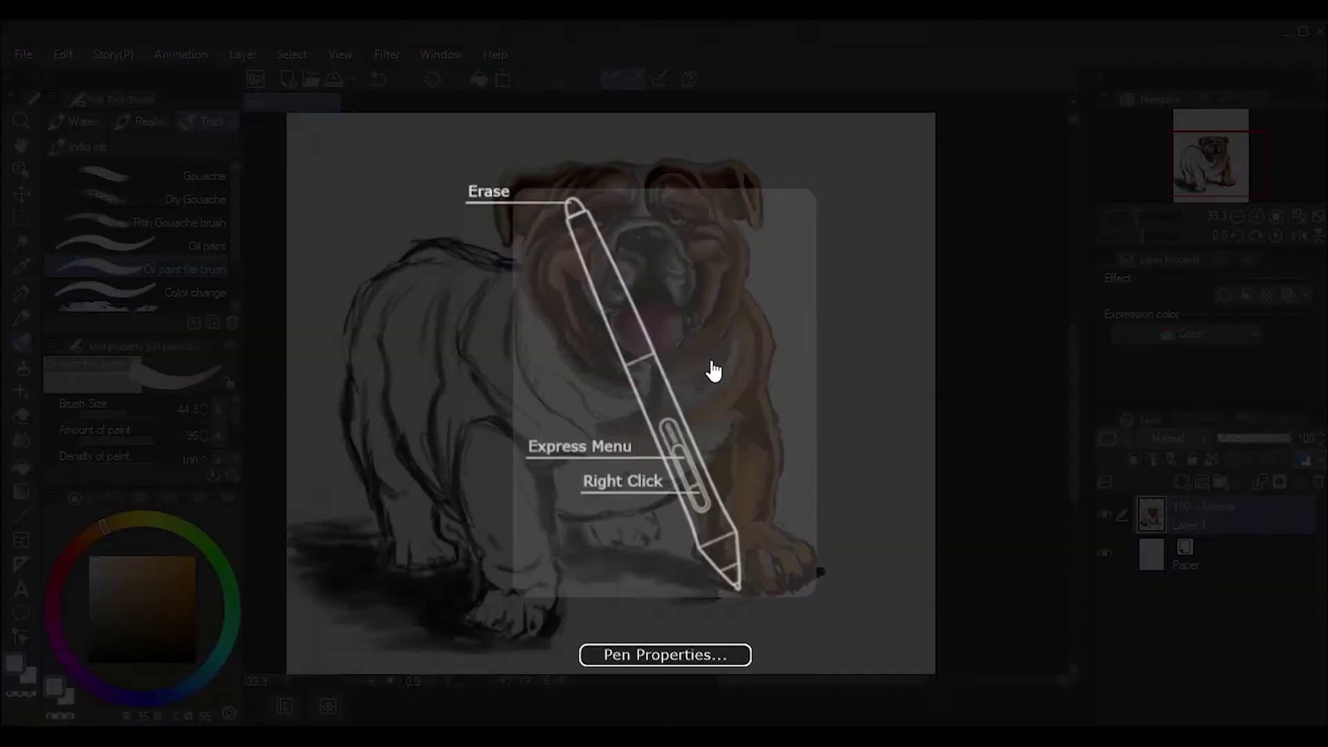
pyautogui.moveTo(726, 318)
pyautogui.mouseDown()
pyautogui.moveTo(705, 352)
pyautogui.moveTo(619, 387)
pyautogui.moveTo(626, 404)
pyautogui.moveTo(591, 399)
pyautogui.moveTo(610, 407)
pyautogui.moveTo(633, 476)
pyautogui.moveTo(674, 454)
pyautogui.mouseUp()
pyautogui.keyDown('alt'); pyautogui.click(695, 443); pyautogui.keyUp('alt')
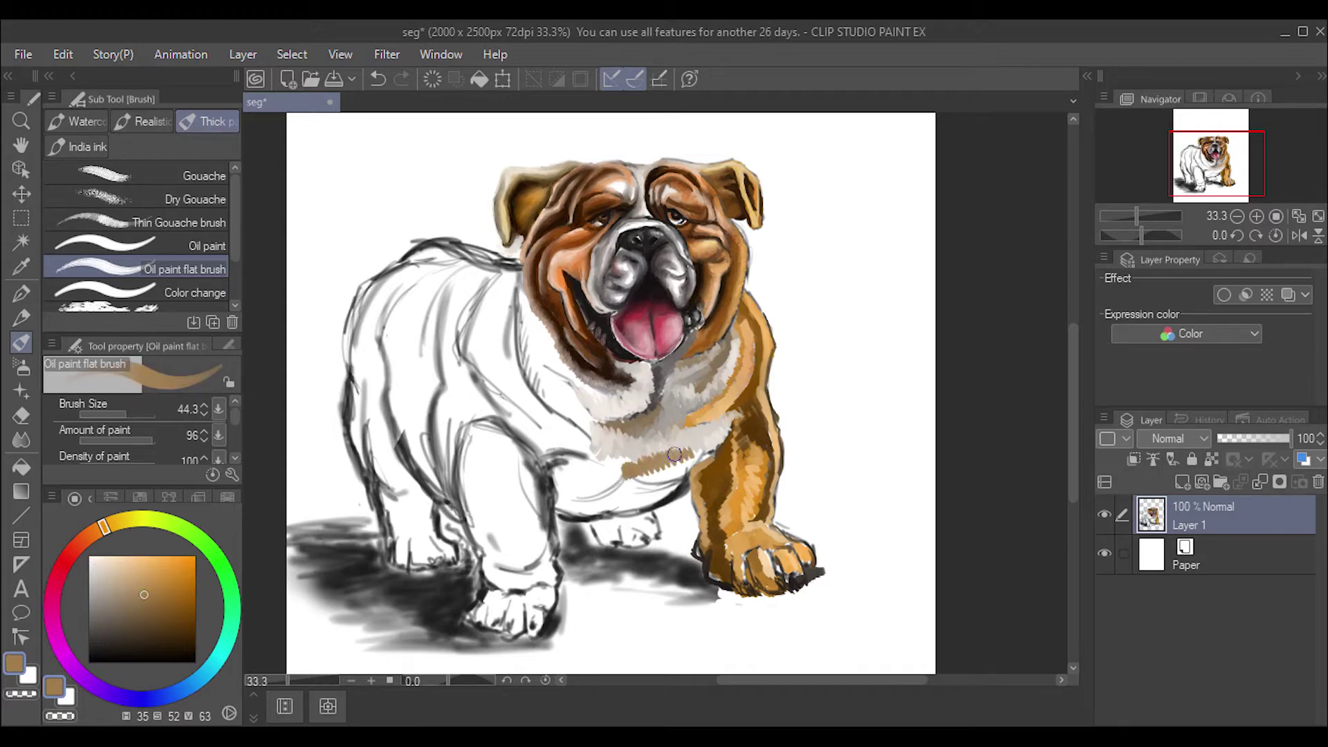
pyautogui.keyDown('alt'); pyautogui.click(668, 453); pyautogui.keyUp('alt')
pyautogui.keyDown('alt'); pyautogui.click(690, 464); pyautogui.keyUp('alt')
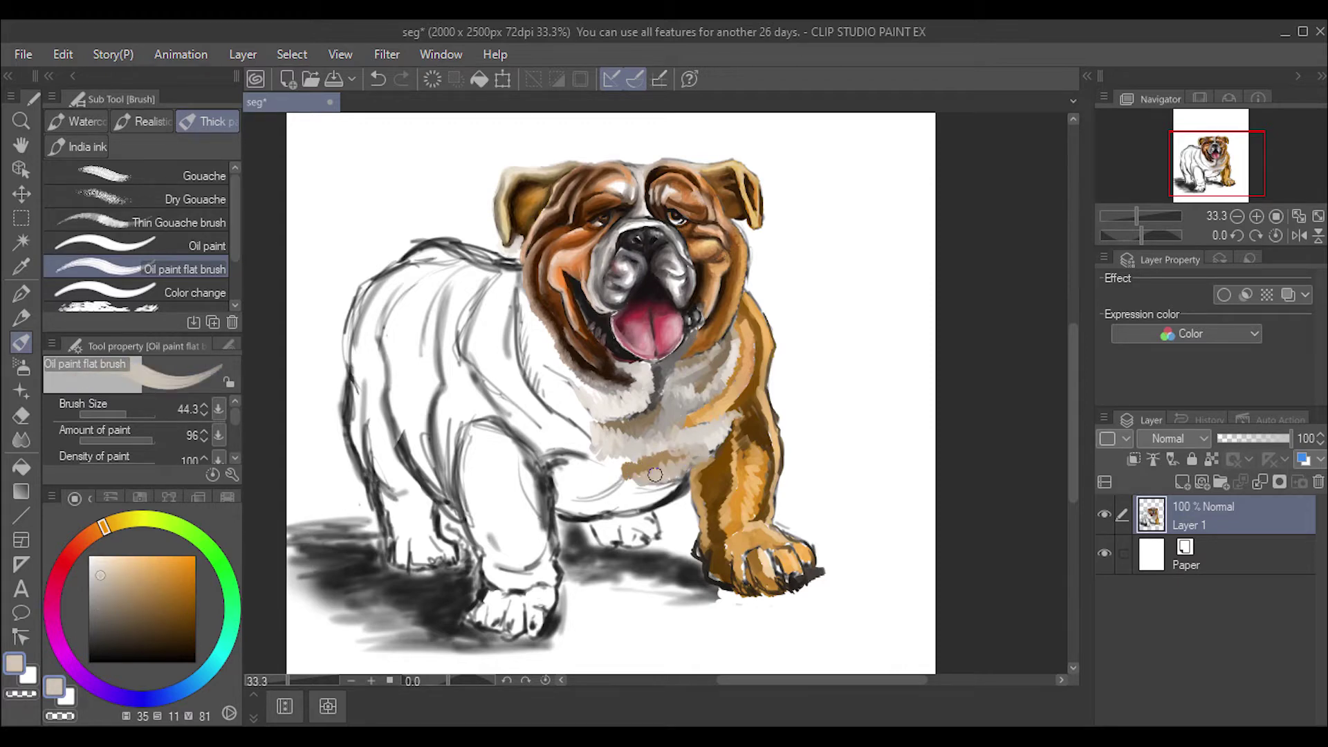
# Step: Paint tan and deeper brown strokes on the lower chest
pyautogui.keyDown('alt'); pyautogui.click(648, 477); pyautogui.keyUp('alt')
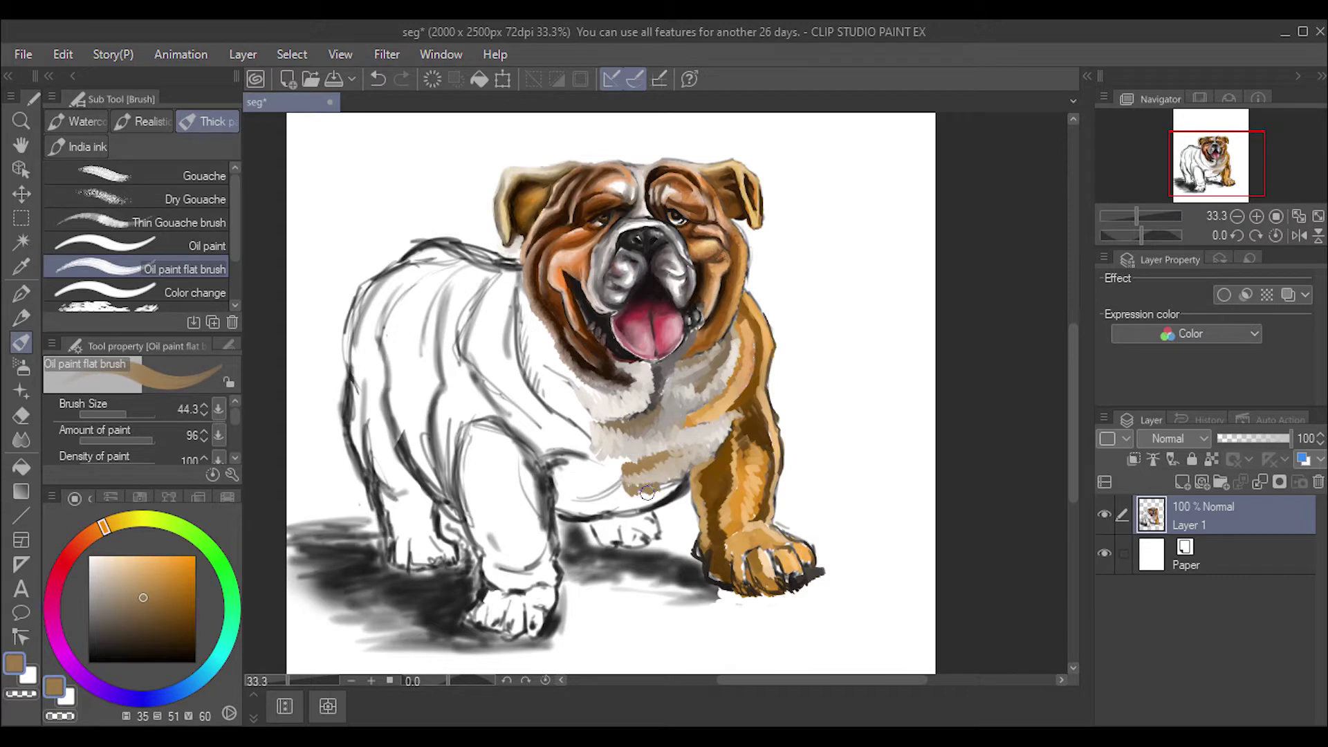
pyautogui.moveTo(565, 452)
pyautogui.mouseDown()
pyautogui.moveTo(553, 474)
pyautogui.moveTo(584, 468)
pyautogui.moveTo(575, 461)
pyautogui.moveTo(557, 484)
pyautogui.moveTo(585, 500)
pyautogui.mouseUp()
pyautogui.keyDown('alt'); pyautogui.click(557, 471); pyautogui.keyUp('alt')
pyautogui.click(189, 627)
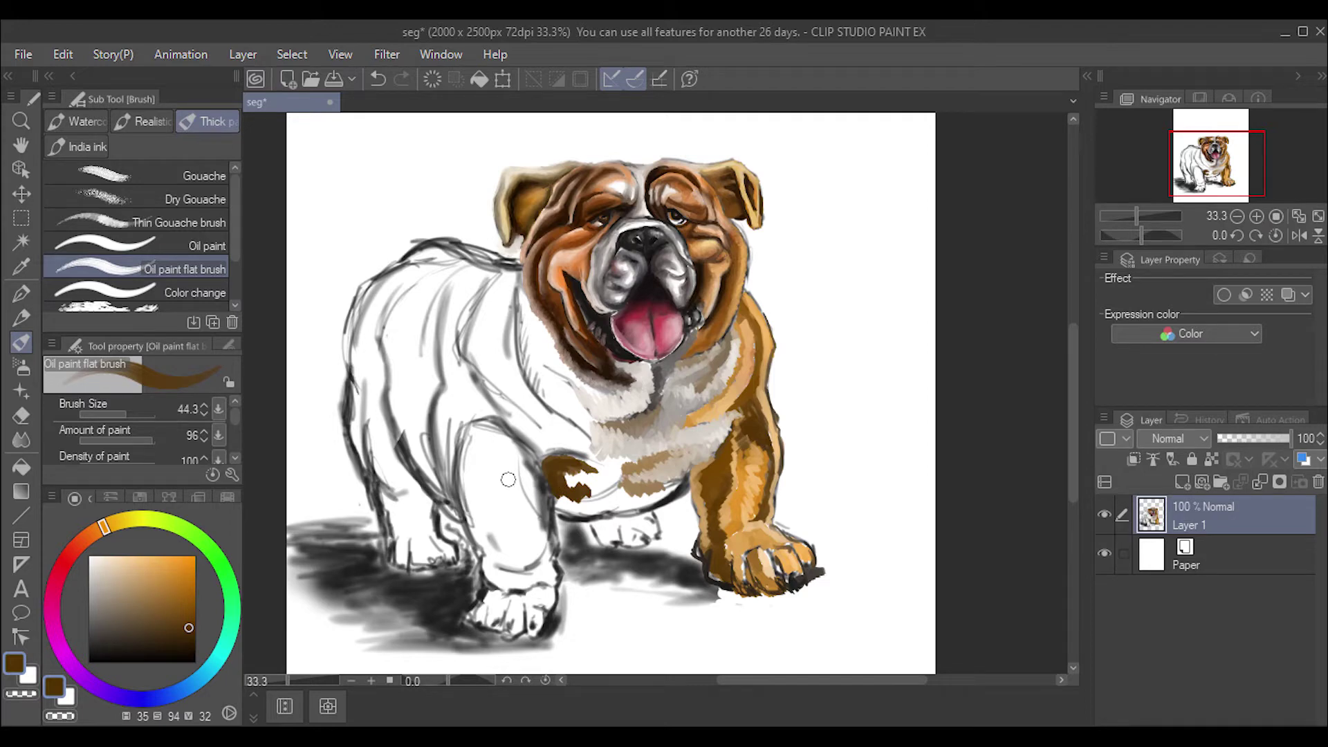
# Step: Add a dark stroke at the chest's left edge and near-white strokes on the lower chest
pyautogui.keyDown('alt'); pyautogui.click(553, 501); pyautogui.keyUp('alt')
pyautogui.moveTo(553, 502)
pyautogui.mouseDown()
pyautogui.moveTo(545, 459)
pyautogui.moveTo(632, 465)
pyautogui.moveTo(619, 494)
pyautogui.moveTo(659, 491)
pyautogui.moveTo(560, 513)
pyautogui.mouseUp()
pyautogui.keyDown('alt'); pyautogui.click(580, 477); pyautogui.keyUp('alt')
pyautogui.keyDown('alt'); pyautogui.click(606, 503); pyautogui.keyUp('alt')
pyautogui.moveTo(547, 414)
pyautogui.mouseDown()
pyautogui.moveTo(536, 446)
pyautogui.moveTo(521, 438)
pyautogui.mouseUp()
pyautogui.moveTo(596, 454)
pyautogui.mouseDown()
pyautogui.moveTo(588, 501)
pyautogui.moveTo(564, 508)
pyautogui.mouseUp()
pyautogui.moveTo(695, 453); pyautogui.dragTo(653, 503)
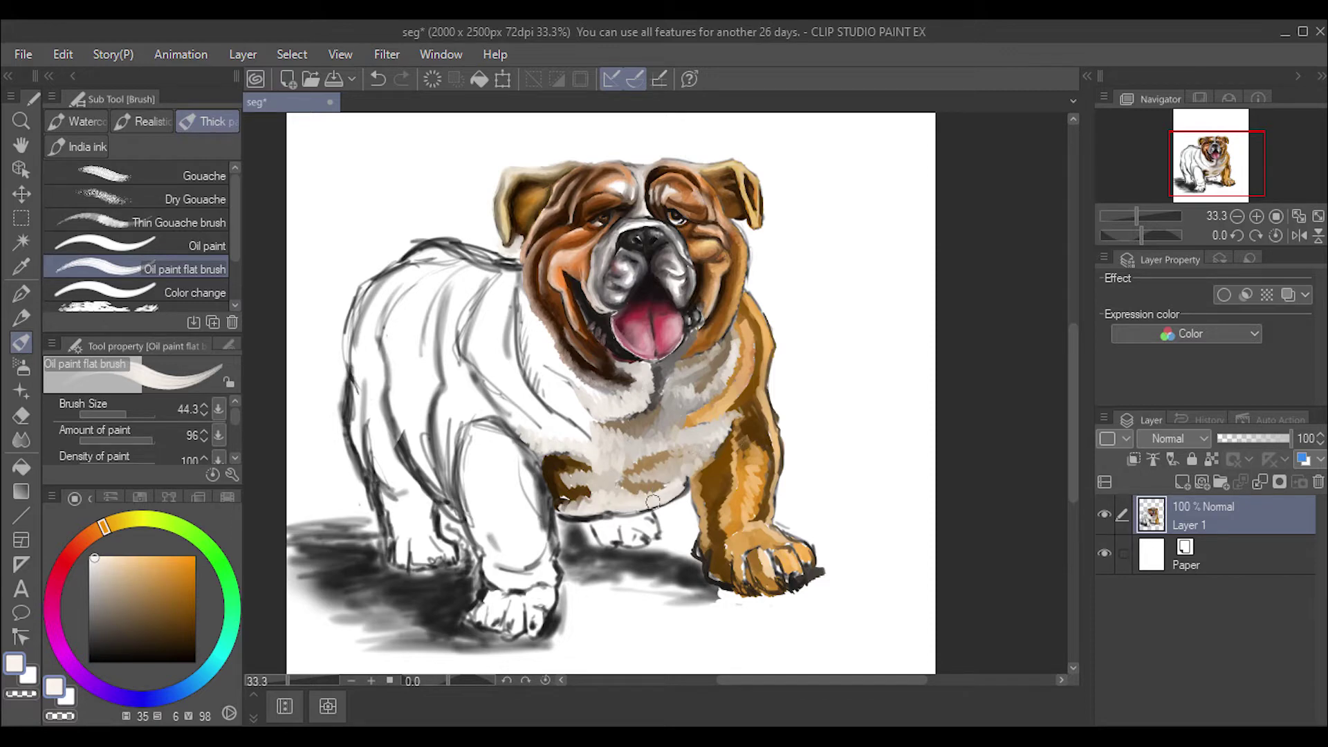
# Step: Shade the left chest edge with a blue-grey shadow
pyautogui.keyDown('alt'); pyautogui.click(561, 436); pyautogui.keyUp('alt')
pyautogui.click(166, 680)
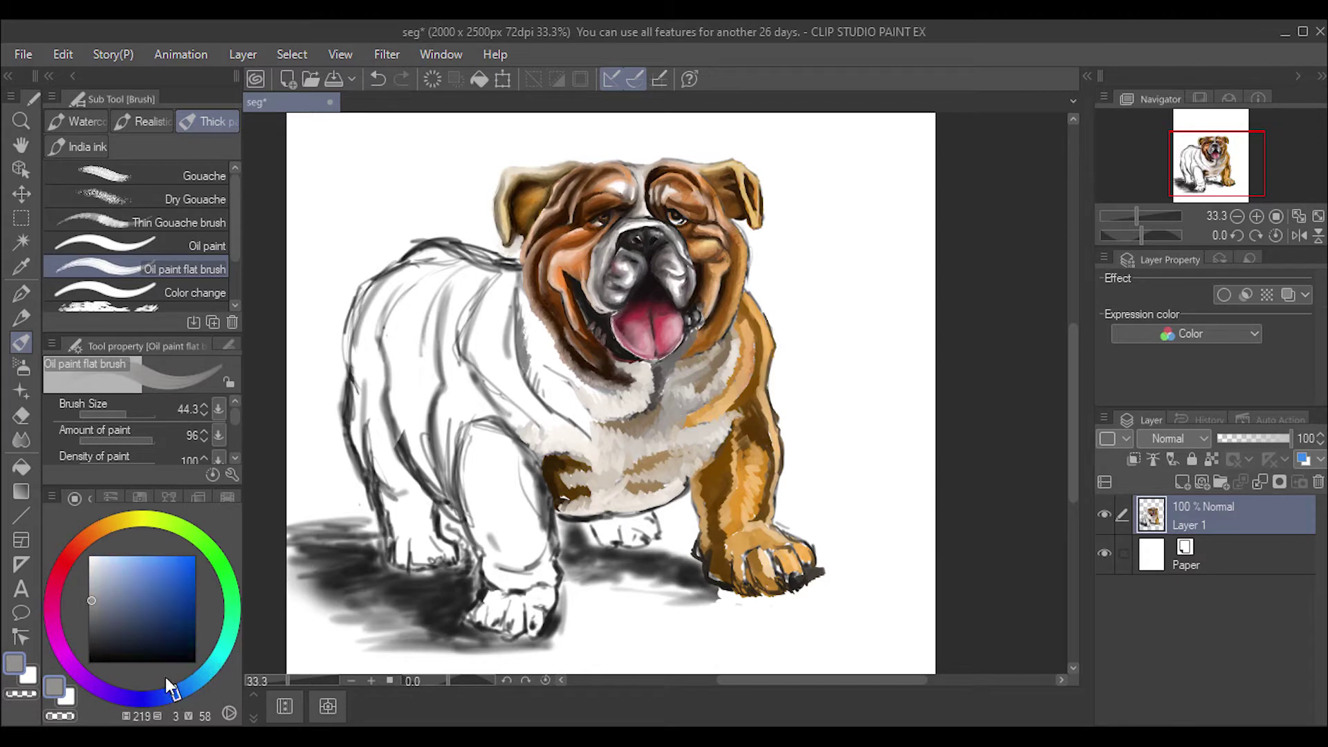
pyautogui.moveTo(518, 325); pyautogui.dragTo(575, 425)
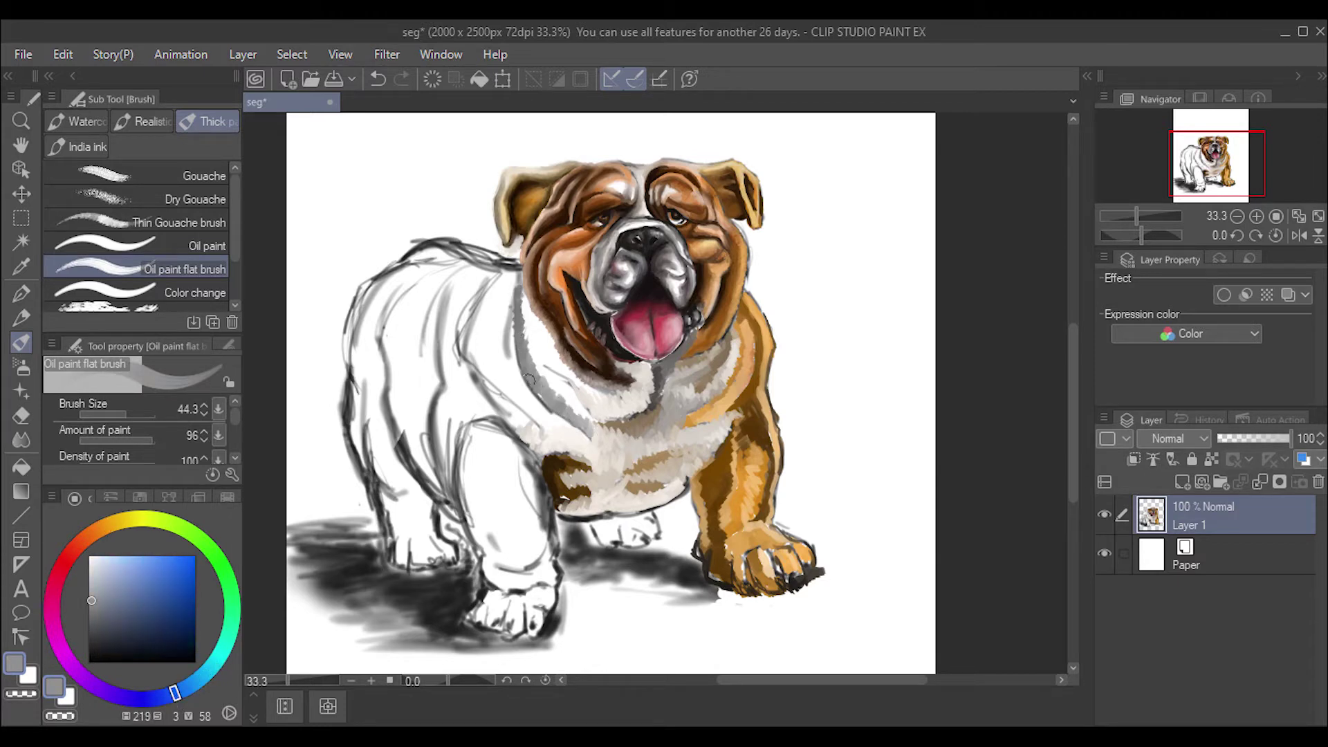
pyautogui.moveTo(538, 322); pyautogui.dragTo(536, 334)
# Step: Brighten the chest fur and its edge with light peach and near-white strokes
pyautogui.keyDown('alt'); pyautogui.click(543, 339); pyautogui.keyUp('alt')
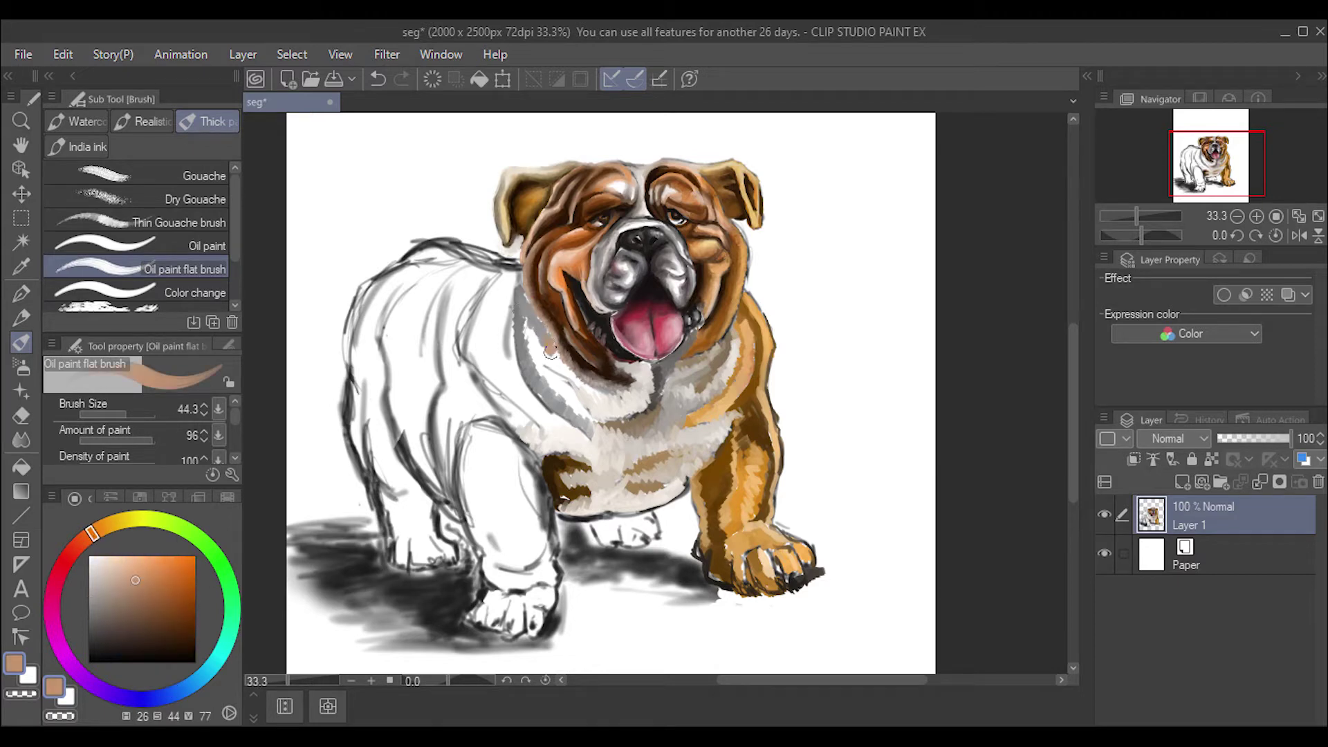
pyautogui.keyDown('alt'); pyautogui.click(562, 360); pyautogui.keyUp('alt')
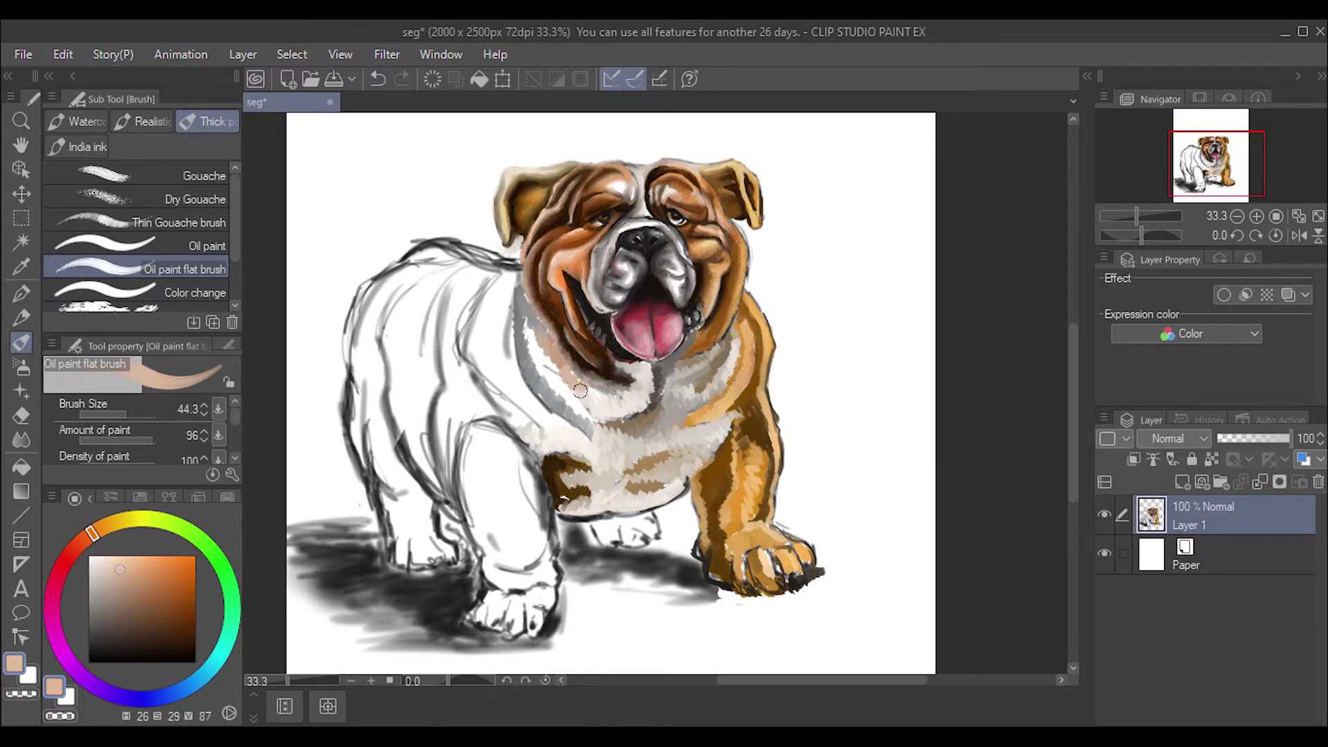
pyautogui.moveTo(567, 366); pyautogui.dragTo(586, 399)
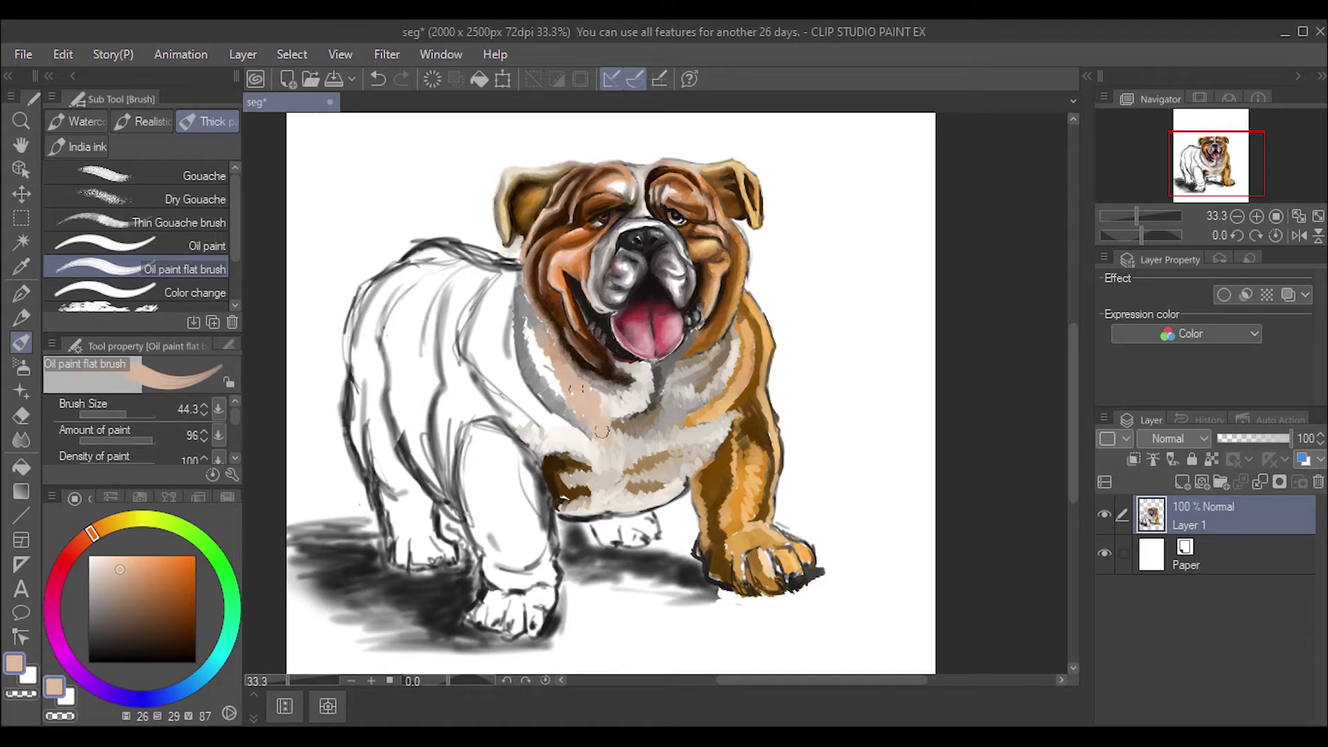
pyautogui.keyDown('alt'); pyautogui.click(564, 385); pyautogui.keyUp('alt')
pyautogui.moveTo(534, 335); pyautogui.dragTo(557, 388)
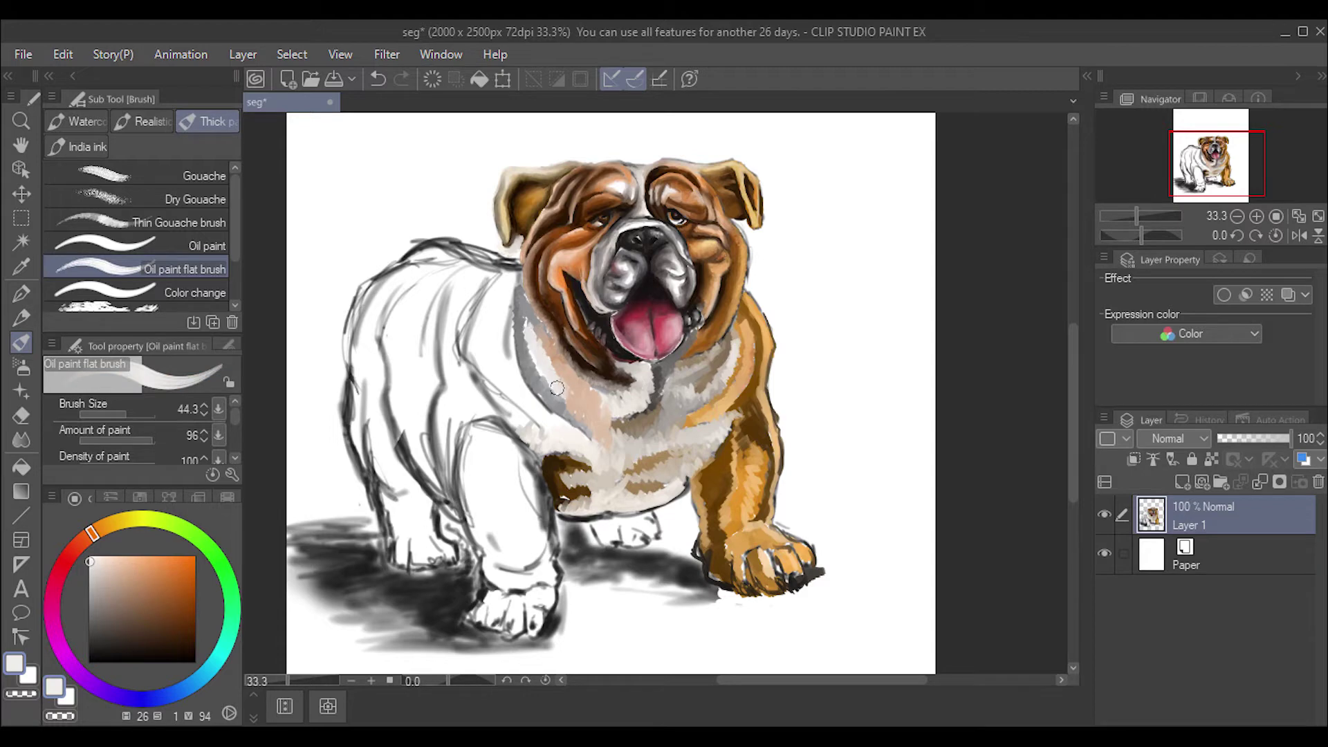
pyautogui.keyDown('alt'); pyautogui.click(538, 347); pyautogui.keyUp('alt')
pyautogui.moveTo(510, 294); pyautogui.dragTo(516, 345)
# Step: Smudge the chest fur with the Blend brush at 18.2, then darken its left edge grey
pyautogui.press('j')
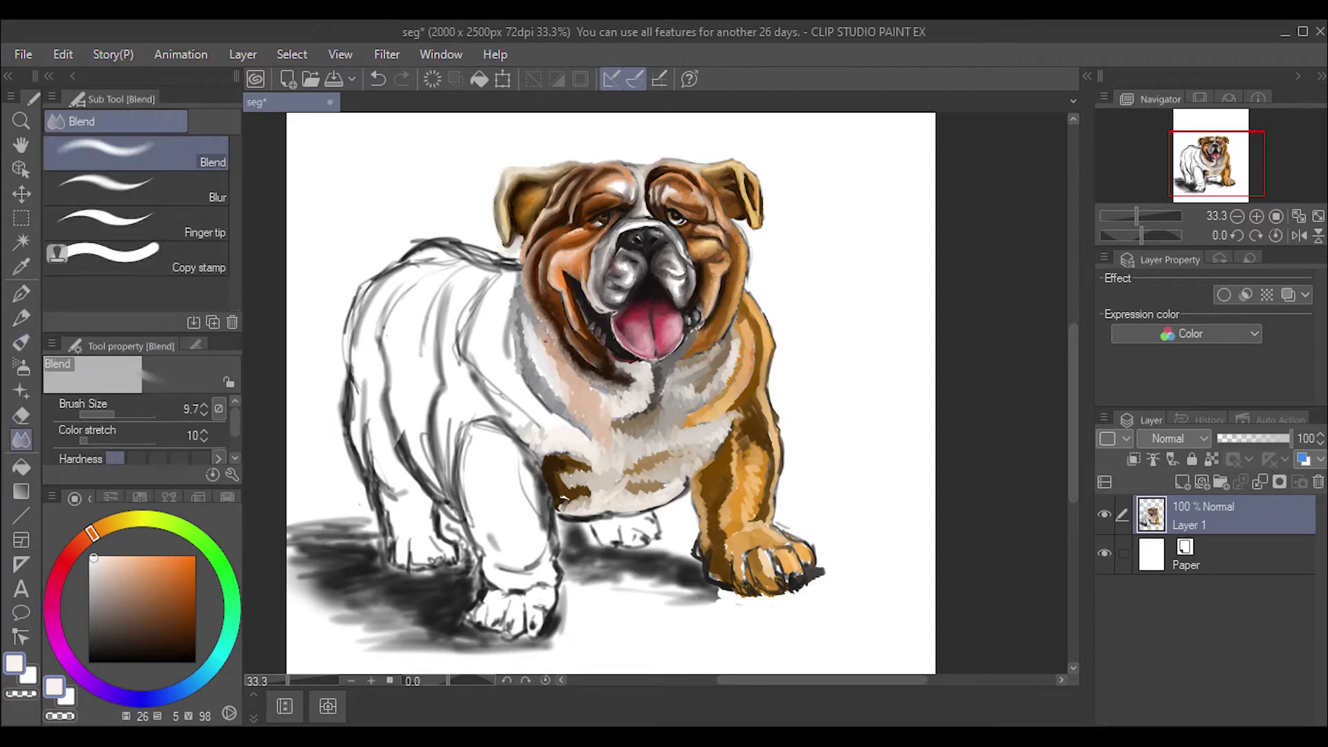
pyautogui.click(117, 413)
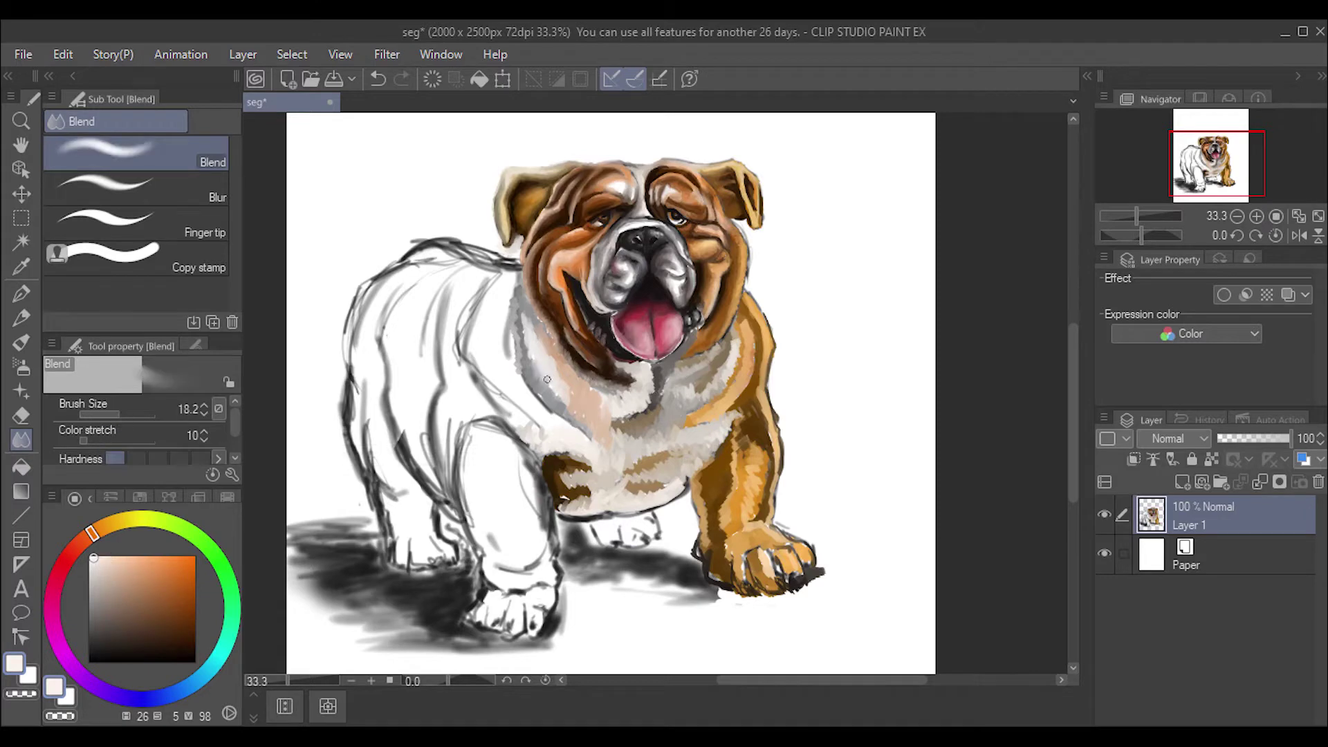
pyautogui.moveTo(515, 323); pyautogui.dragTo(524, 316)
pyautogui.keyDown('alt'); pyautogui.click(573, 422); pyautogui.keyUp('alt')
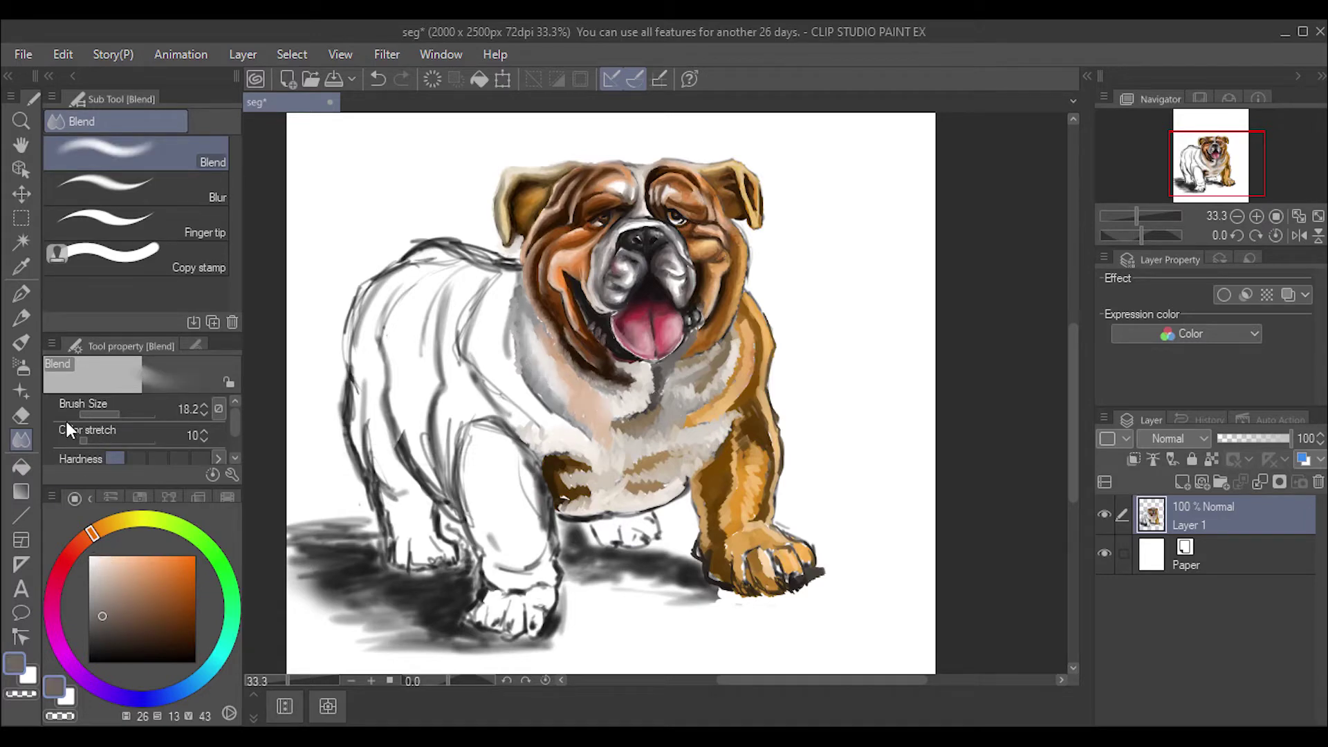
pyautogui.click(21, 342)
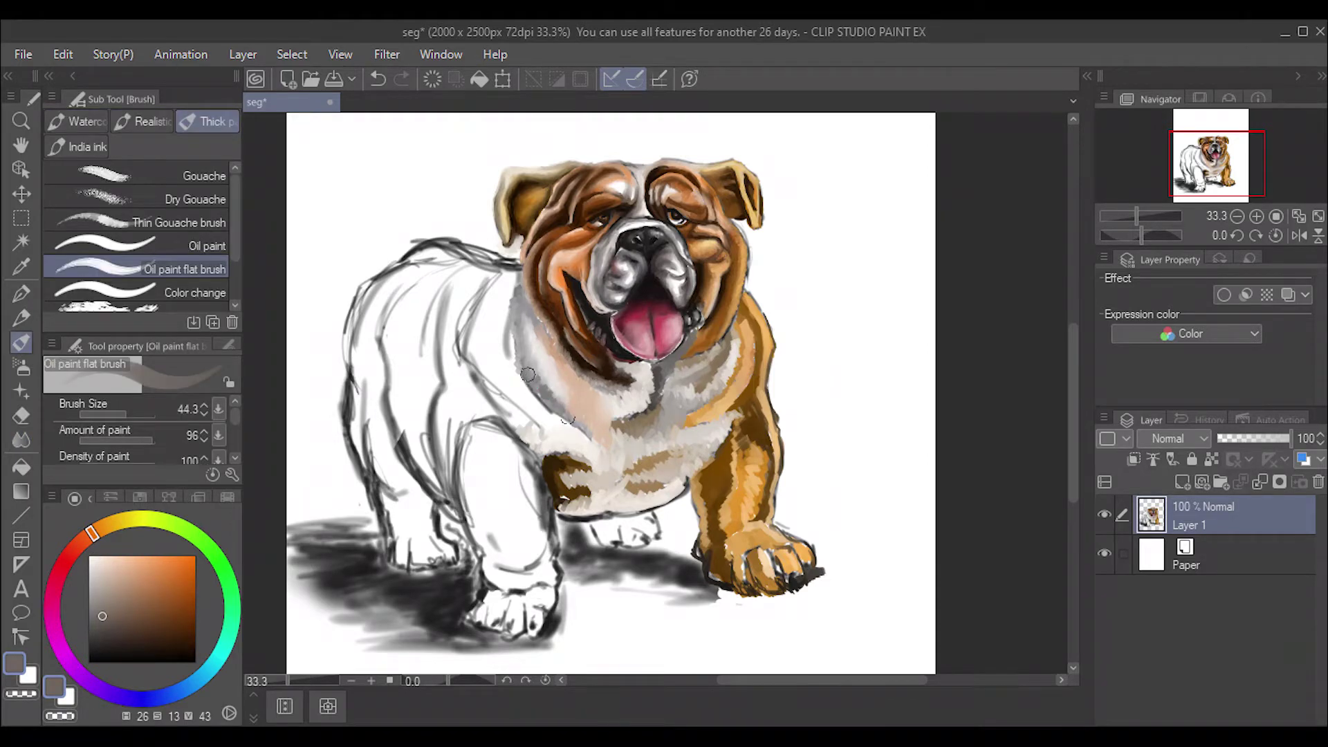
pyautogui.moveTo(520, 356)
pyautogui.mouseDown()
pyautogui.moveTo(511, 310)
pyautogui.moveTo(524, 319)
pyautogui.mouseUp()
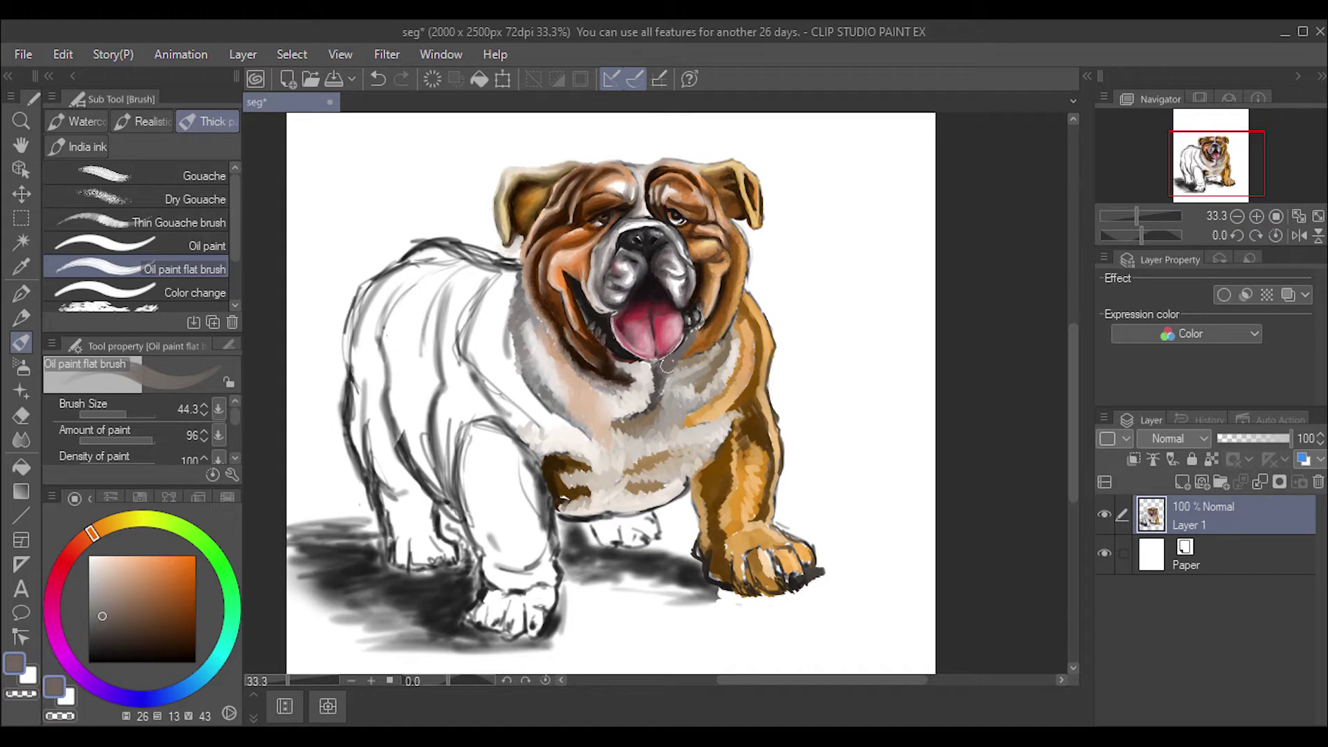
# Step: Shade under the chin in darker grey and soften the lower lip edge
pyautogui.keyDown('alt'); pyautogui.click(663, 364); pyautogui.keyUp('alt')
pyautogui.moveTo(623, 372); pyautogui.dragTo(600, 411)
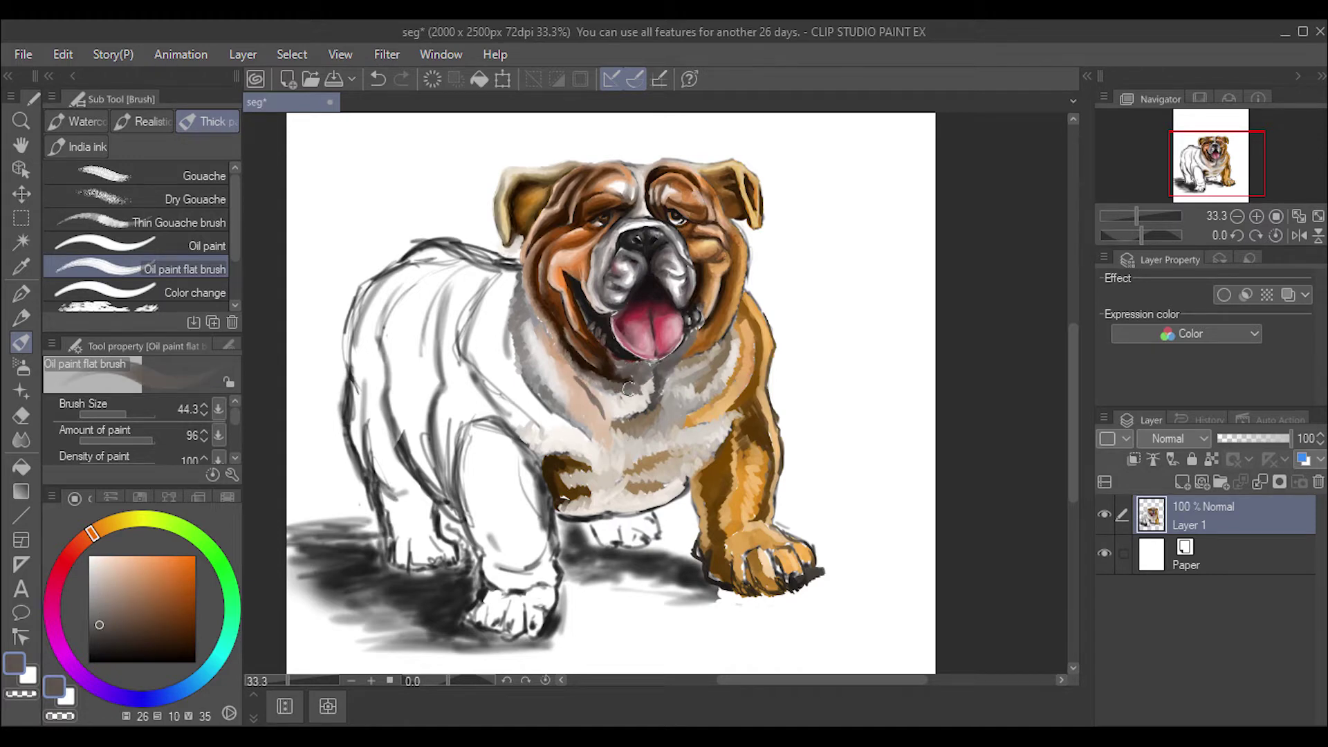
pyautogui.press('j')
pyautogui.moveTo(641, 360); pyautogui.dragTo(636, 391)
# Step: Add grey-brown shading on cheek, neck and chest, then darken the right shoulder at size ~50
pyautogui.press('b')
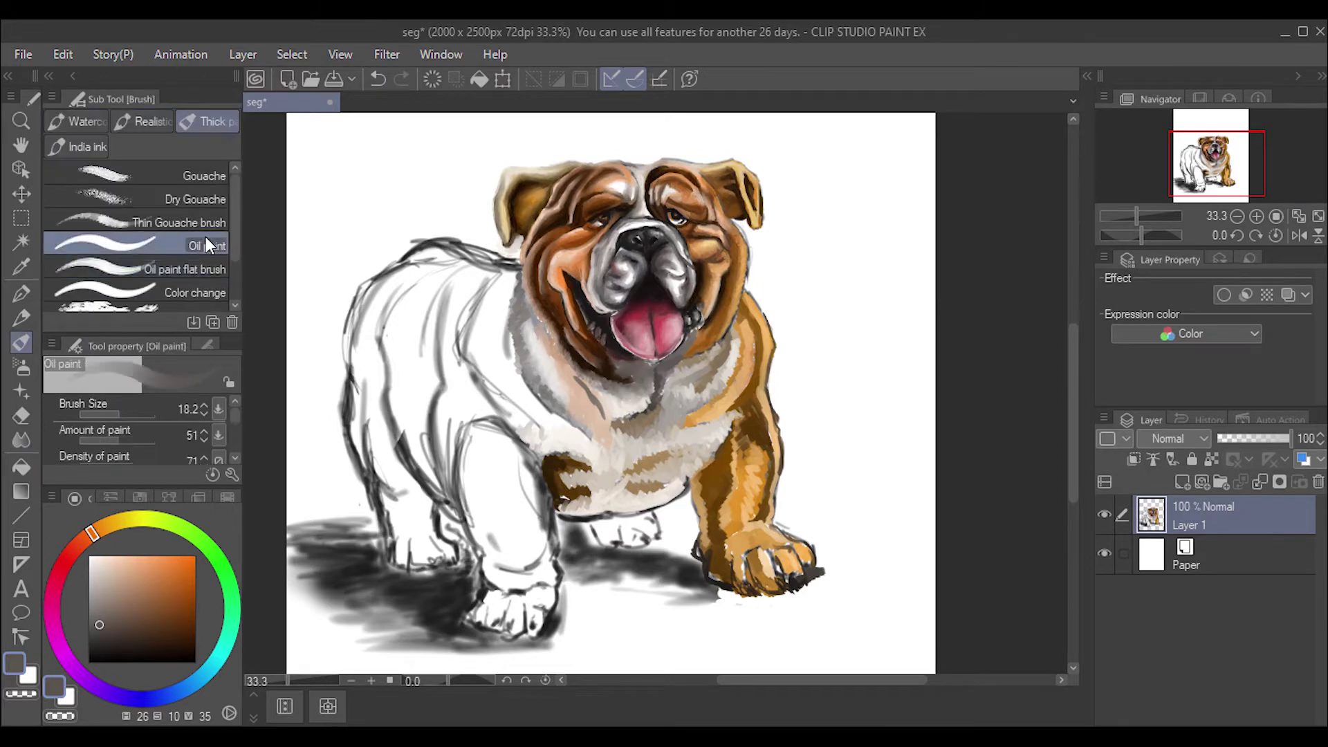
pyautogui.moveTo(610, 400); pyautogui.dragTo(632, 405)
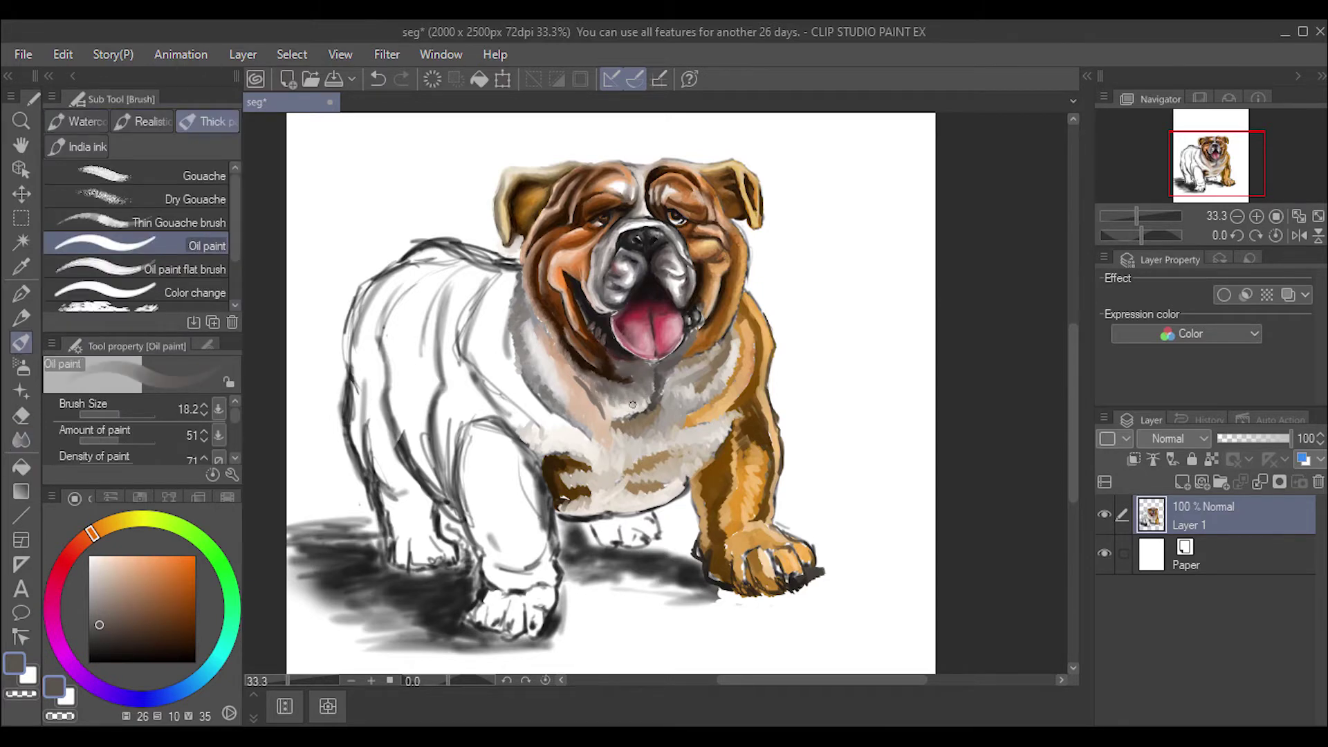
pyautogui.moveTo(563, 361)
pyautogui.mouseDown()
pyautogui.moveTo(522, 294)
pyautogui.moveTo(509, 333)
pyautogui.mouseUp()
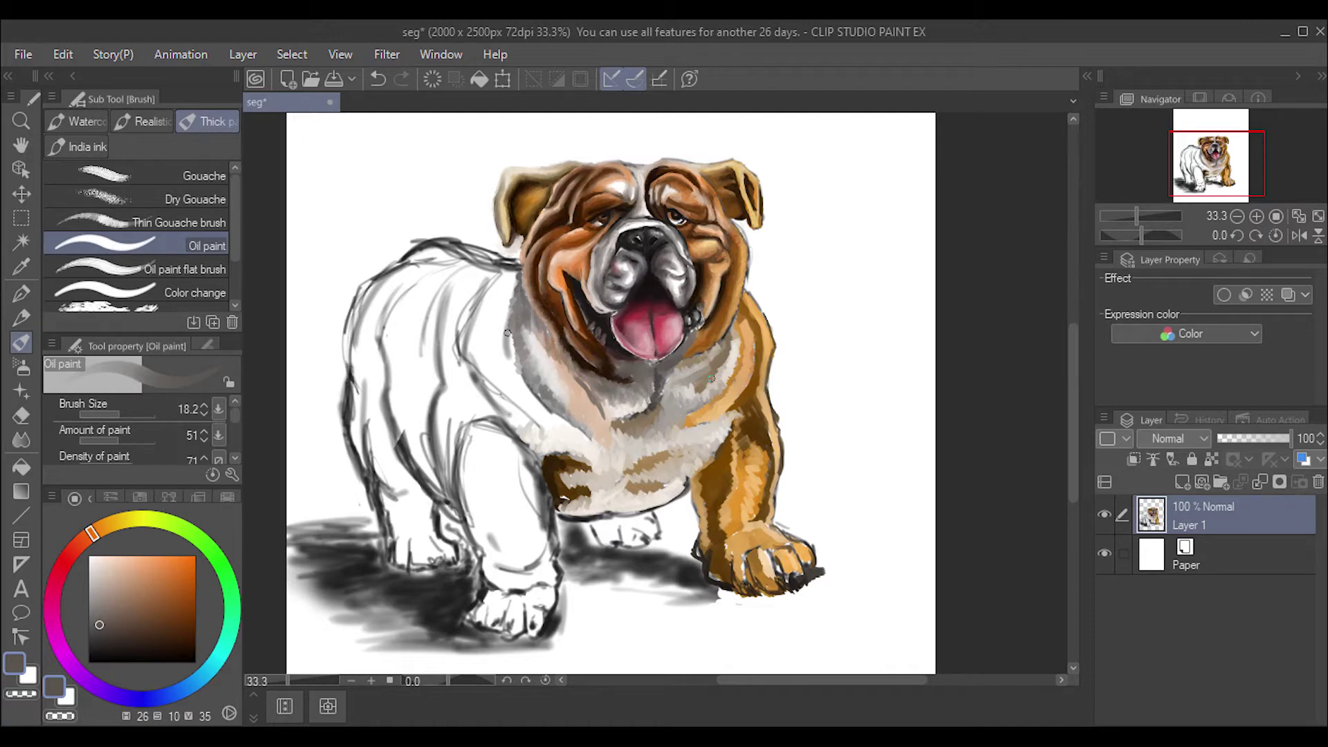
pyautogui.moveTo(692, 392); pyautogui.dragTo(707, 356)
pyautogui.moveTo(123, 415); pyautogui.dragTo(127, 415)
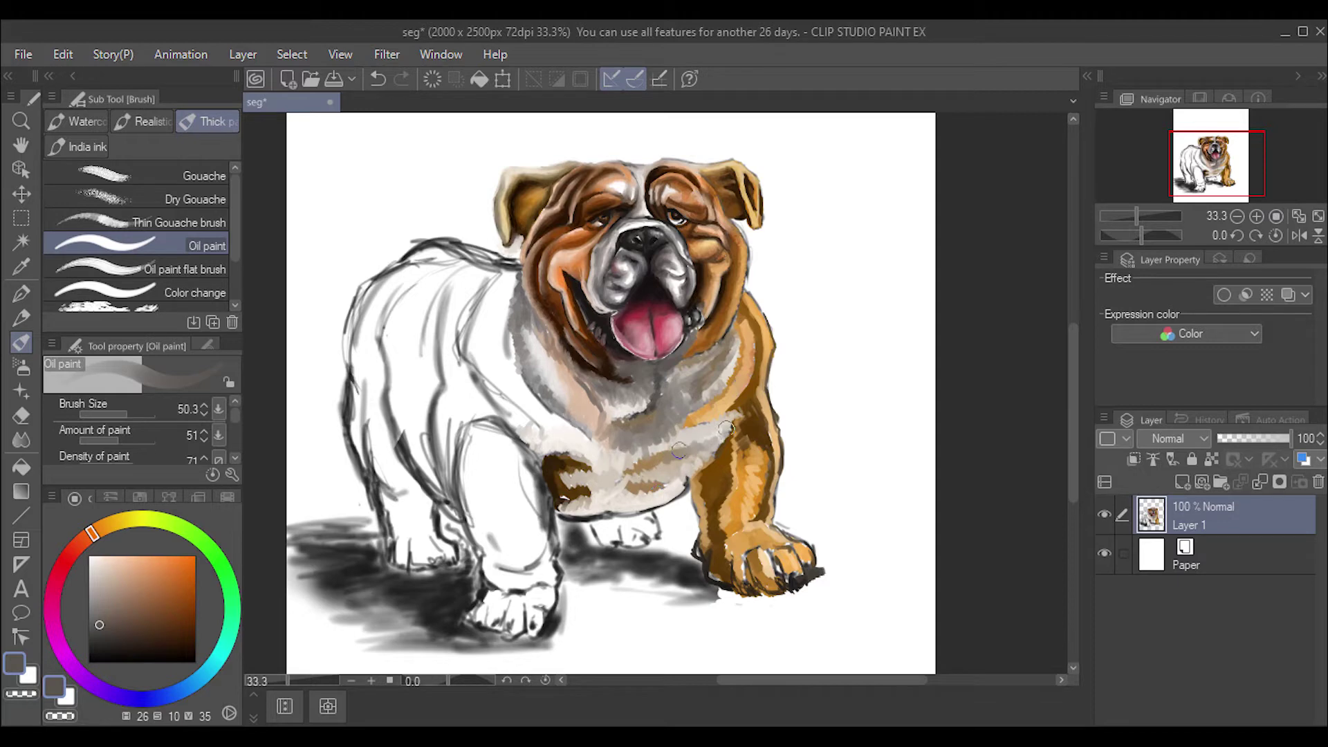
pyautogui.moveTo(737, 402); pyautogui.dragTo(750, 332)
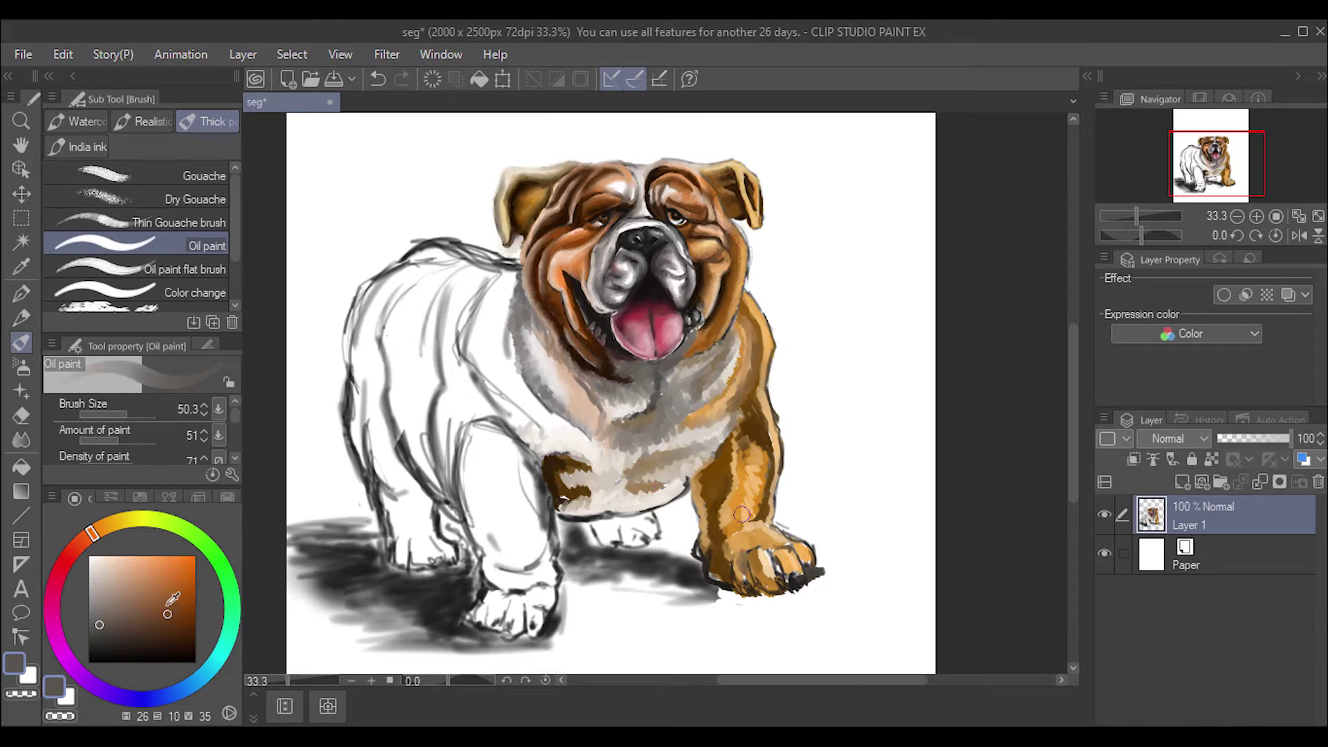
# Step: Paint dark brown down the neck and chest edge, highlighted with pale peach strokes
pyautogui.click(187, 630)
pyautogui.moveTo(515, 387)
pyautogui.mouseDown()
pyautogui.moveTo(507, 342)
pyautogui.moveTo(533, 403)
pyautogui.moveTo(503, 308)
pyautogui.moveTo(492, 336)
pyautogui.mouseUp()
pyautogui.click(185, 607)
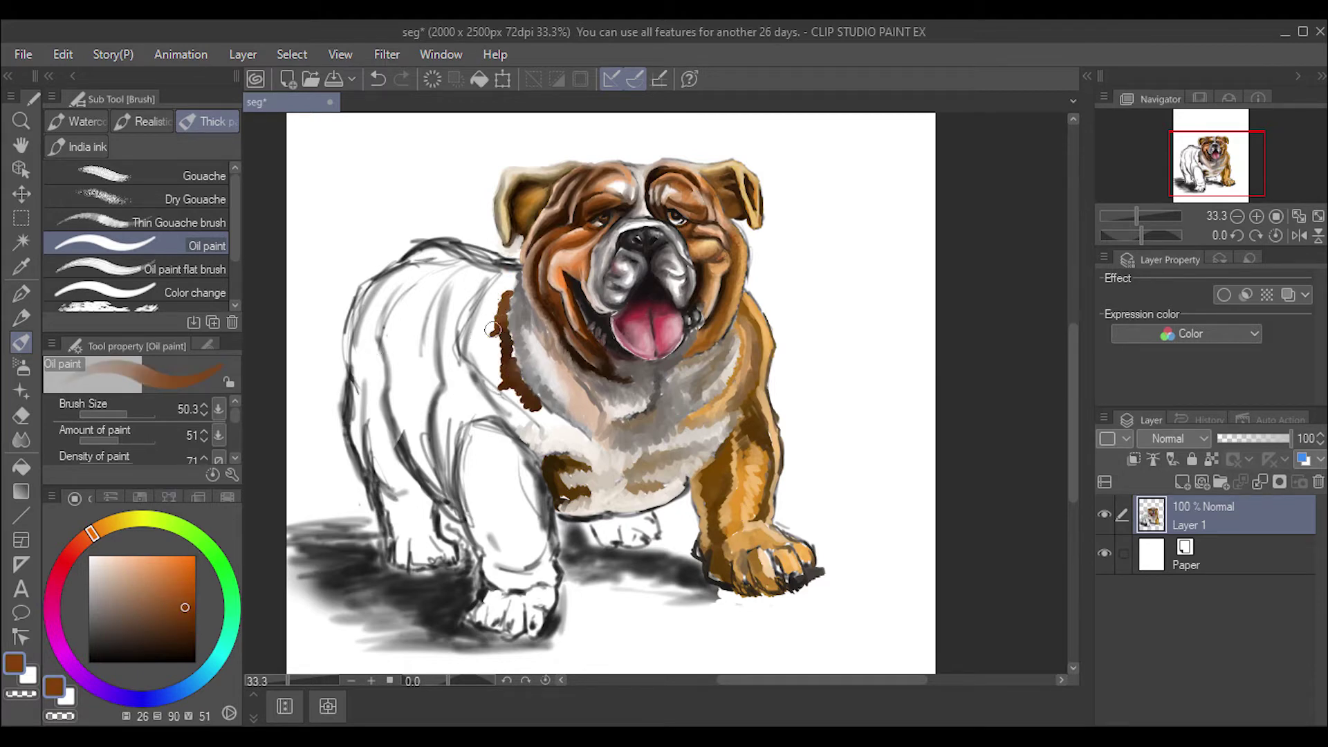
pyautogui.keyDown('alt'); pyautogui.click(486, 279); pyautogui.keyUp('alt')
pyautogui.moveTo(509, 269)
pyautogui.mouseDown()
pyautogui.moveTo(491, 353)
pyautogui.moveTo(491, 341)
pyautogui.mouseUp()
pyautogui.keyDown('alt'); pyautogui.click(498, 284); pyautogui.keyUp('alt')
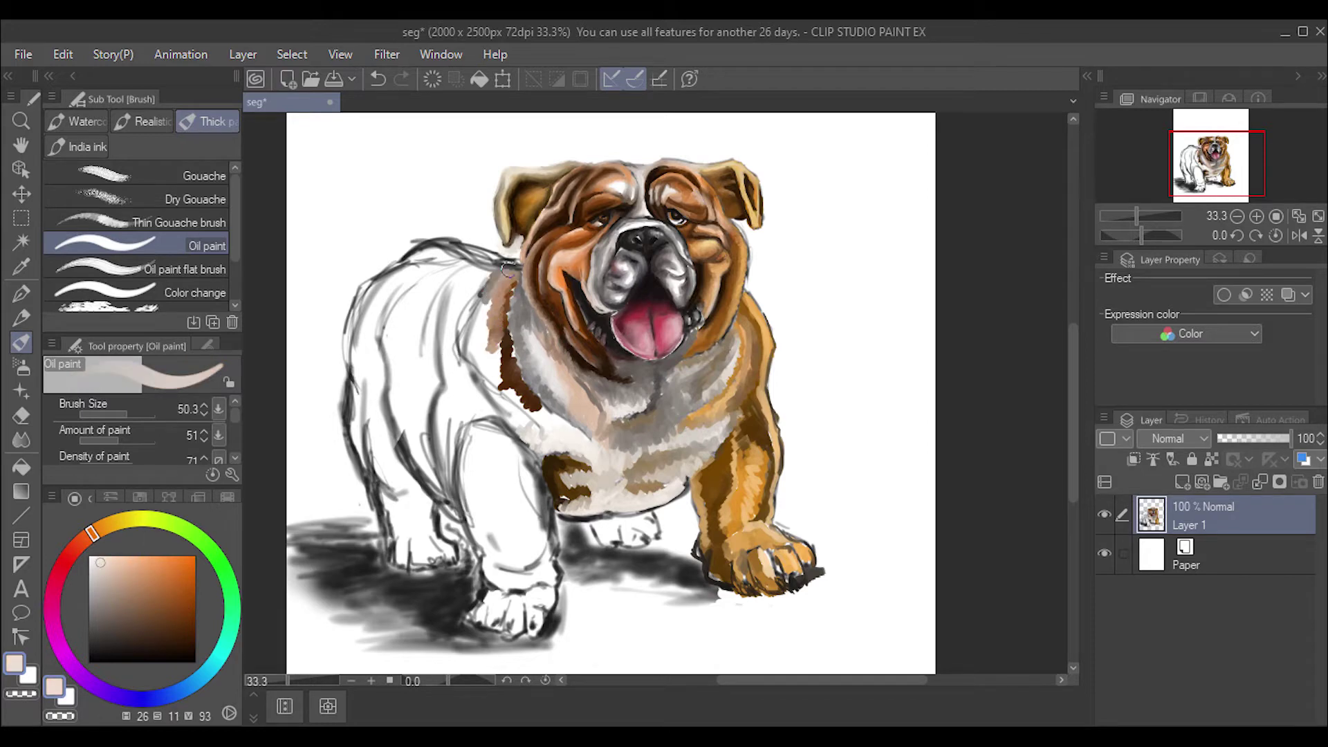
pyautogui.moveTo(505, 273)
pyautogui.mouseDown()
pyautogui.moveTo(487, 305)
pyautogui.moveTo(500, 350)
pyautogui.moveTo(530, 412)
pyautogui.moveTo(585, 446)
pyautogui.moveTo(525, 436)
pyautogui.moveTo(537, 425)
pyautogui.moveTo(484, 381)
pyautogui.moveTo(494, 395)
pyautogui.moveTo(477, 349)
pyautogui.moveTo(510, 326)
pyautogui.moveTo(508, 392)
pyautogui.mouseUp()
pyautogui.click(186, 583)
pyautogui.keyDown('alt'); pyautogui.click(487, 373); pyautogui.keyUp('alt')
# Step: Deepen the right front leg with dark saturated brown shading down to the paw
pyautogui.press('j')
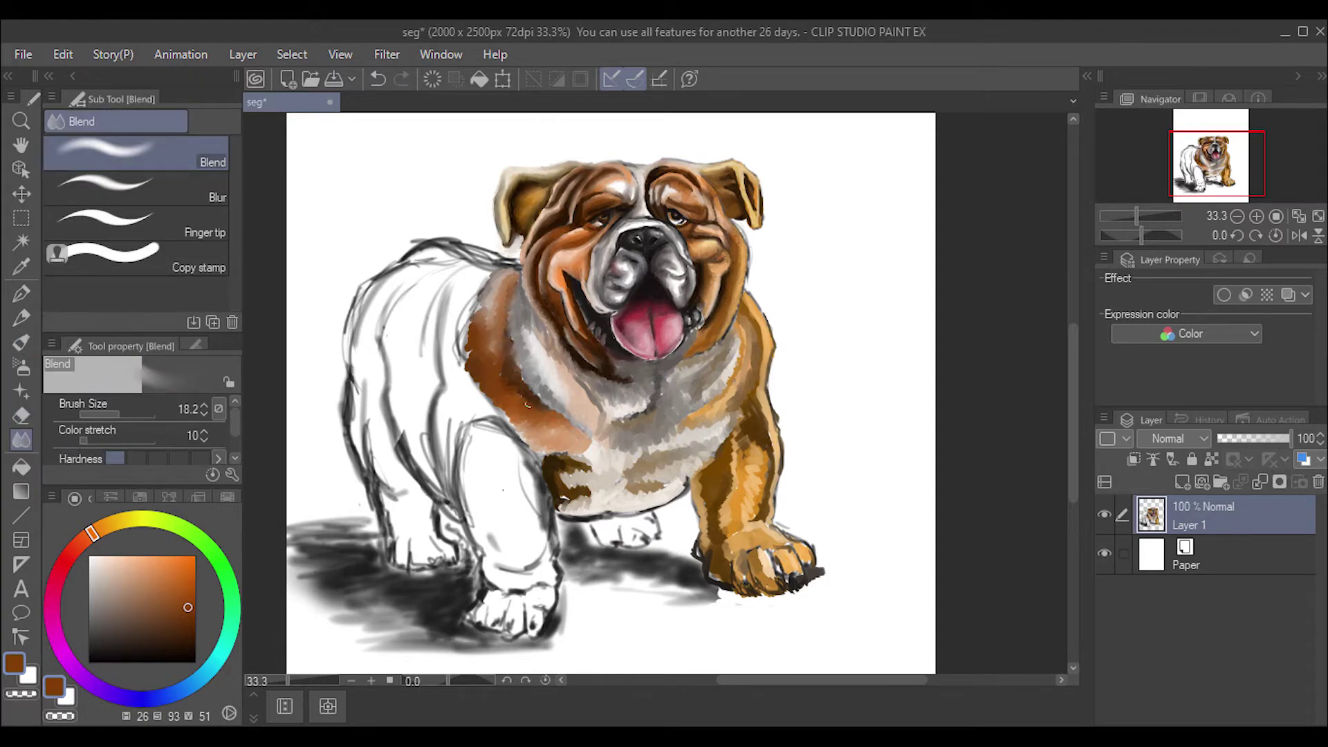
pyautogui.click(21, 343)
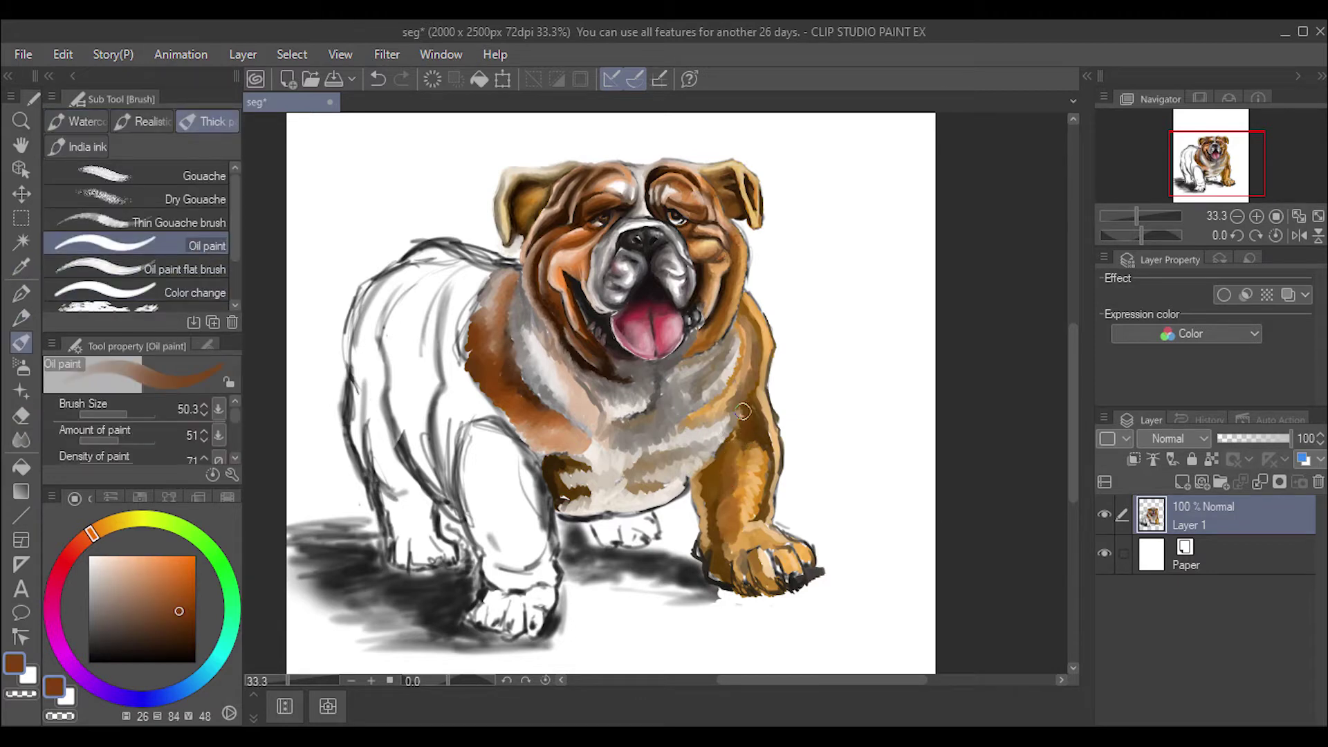
pyautogui.keyDown('alt'); pyautogui.click(747, 441); pyautogui.keyUp('alt')
pyautogui.moveTo(747, 440); pyautogui.dragTo(764, 477)
pyautogui.moveTo(755, 387)
pyautogui.mouseDown()
pyautogui.moveTo(761, 526)
pyautogui.moveTo(712, 553)
pyautogui.moveTo(726, 574)
pyautogui.mouseUp()
pyautogui.moveTo(733, 504)
pyautogui.mouseDown()
pyautogui.moveTo(747, 547)
pyautogui.moveTo(722, 529)
pyautogui.mouseUp()
# Step: Paint dark brown and light tan over the chest and left front leg
pyautogui.moveTo(530, 463)
pyautogui.mouseDown()
pyautogui.moveTo(543, 502)
pyautogui.moveTo(567, 453)
pyautogui.moveTo(536, 526)
pyautogui.moveTo(502, 433)
pyautogui.moveTo(510, 471)
pyautogui.mouseUp()
pyautogui.keyDown('alt'); pyautogui.click(574, 443); pyautogui.keyUp('alt')
pyautogui.keyDown('alt'); pyautogui.click(512, 471); pyautogui.keyUp('alt')
pyautogui.moveTo(494, 425); pyautogui.dragTo(515, 491)
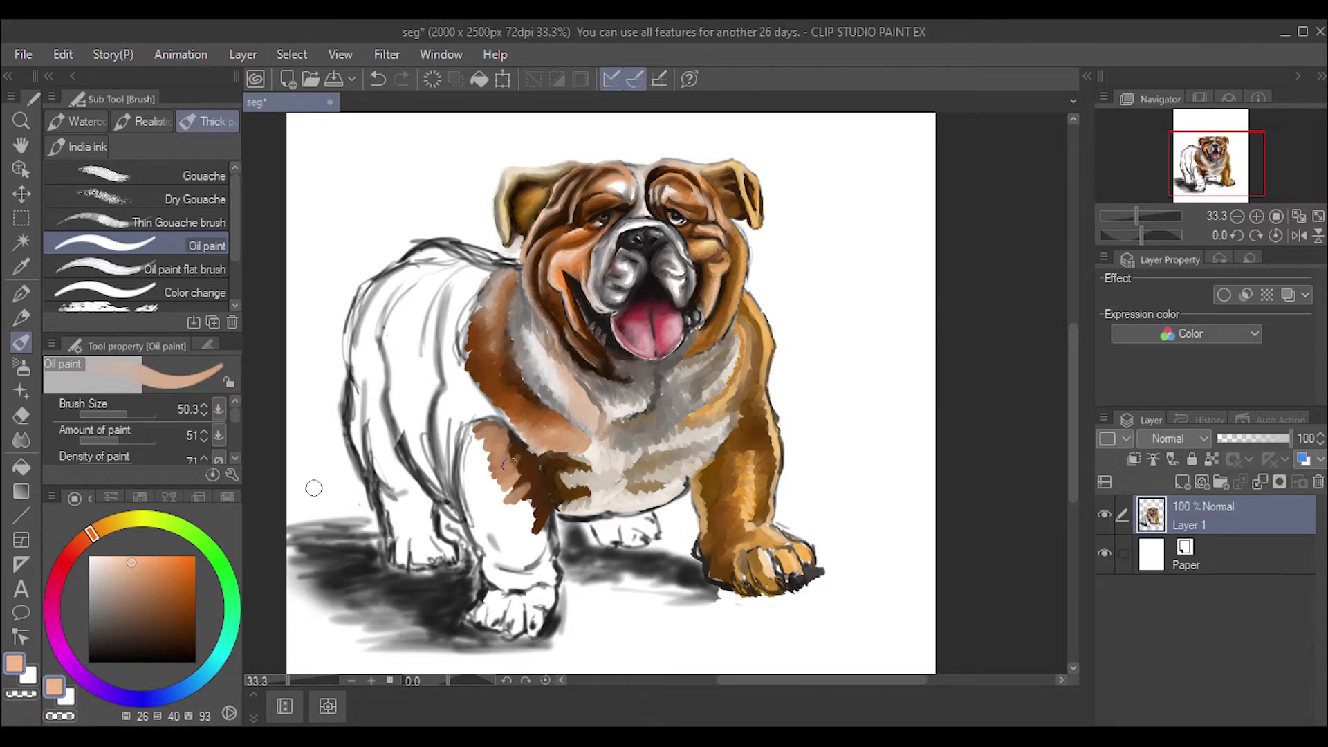
pyautogui.moveTo(477, 429)
pyautogui.mouseDown()
pyautogui.moveTo(533, 526)
pyautogui.moveTo(527, 543)
pyautogui.moveTo(533, 505)
pyautogui.moveTo(536, 556)
pyautogui.moveTo(502, 566)
pyautogui.moveTo(453, 428)
pyautogui.mouseUp()
# Step: Cover the leg's white streaks with tan and shade its edges dark brown
pyautogui.keyDown('alt'); pyautogui.click(532, 554); pyautogui.keyUp('alt')
pyautogui.keyDown('alt'); pyautogui.click(506, 493); pyautogui.keyUp('alt')
pyautogui.moveTo(506, 493)
pyautogui.mouseDown()
pyautogui.moveTo(519, 550)
pyautogui.moveTo(471, 457)
pyautogui.moveTo(520, 550)
pyautogui.moveTo(477, 450)
pyautogui.moveTo(474, 509)
pyautogui.moveTo(464, 442)
pyautogui.moveTo(473, 512)
pyautogui.moveTo(456, 429)
pyautogui.moveTo(477, 460)
pyautogui.mouseUp()
pyautogui.keyDown('alt'); pyautogui.click(471, 484); pyautogui.keyUp('alt')
pyautogui.moveTo(460, 516)
pyautogui.mouseDown()
pyautogui.moveTo(478, 422)
pyautogui.moveTo(446, 420)
pyautogui.moveTo(448, 480)
pyautogui.mouseUp()
pyautogui.moveTo(450, 422)
pyautogui.mouseDown()
pyautogui.moveTo(543, 449)
pyautogui.moveTo(554, 467)
pyautogui.moveTo(534, 434)
pyautogui.mouseUp()
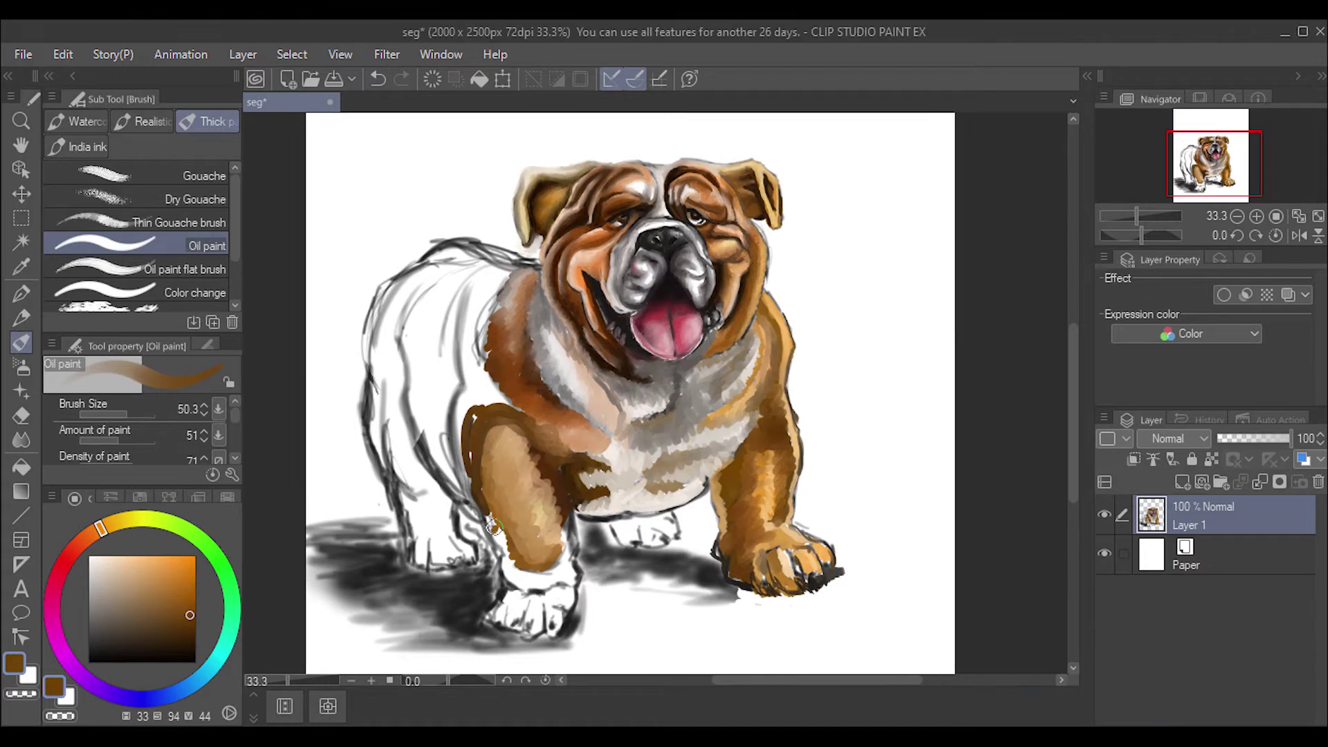
pyautogui.moveTo(535, 551)
pyautogui.mouseDown()
pyautogui.moveTo(533, 580)
pyautogui.moveTo(557, 575)
pyautogui.moveTo(559, 541)
pyautogui.moveTo(560, 568)
pyautogui.moveTo(530, 584)
pyautogui.moveTo(480, 579)
pyautogui.mouseUp()
# Step: With the Oil paint flat brush, paint light tan above the paw and darker brown along the leg's left edge
pyautogui.keyDown('alt'); pyautogui.click(528, 579); pyautogui.keyUp('alt')
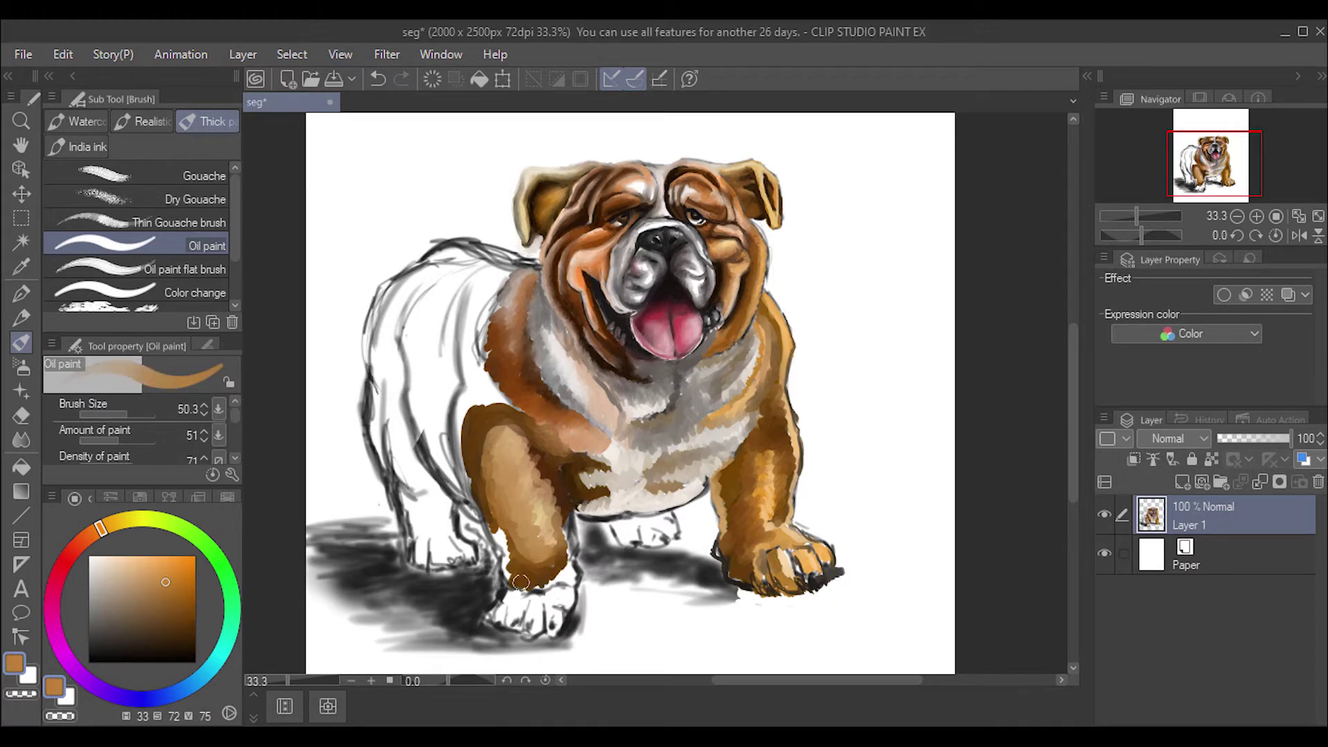
pyautogui.keyDown('alt'); pyautogui.click(530, 517); pyautogui.keyUp('alt')
pyautogui.click(187, 260)
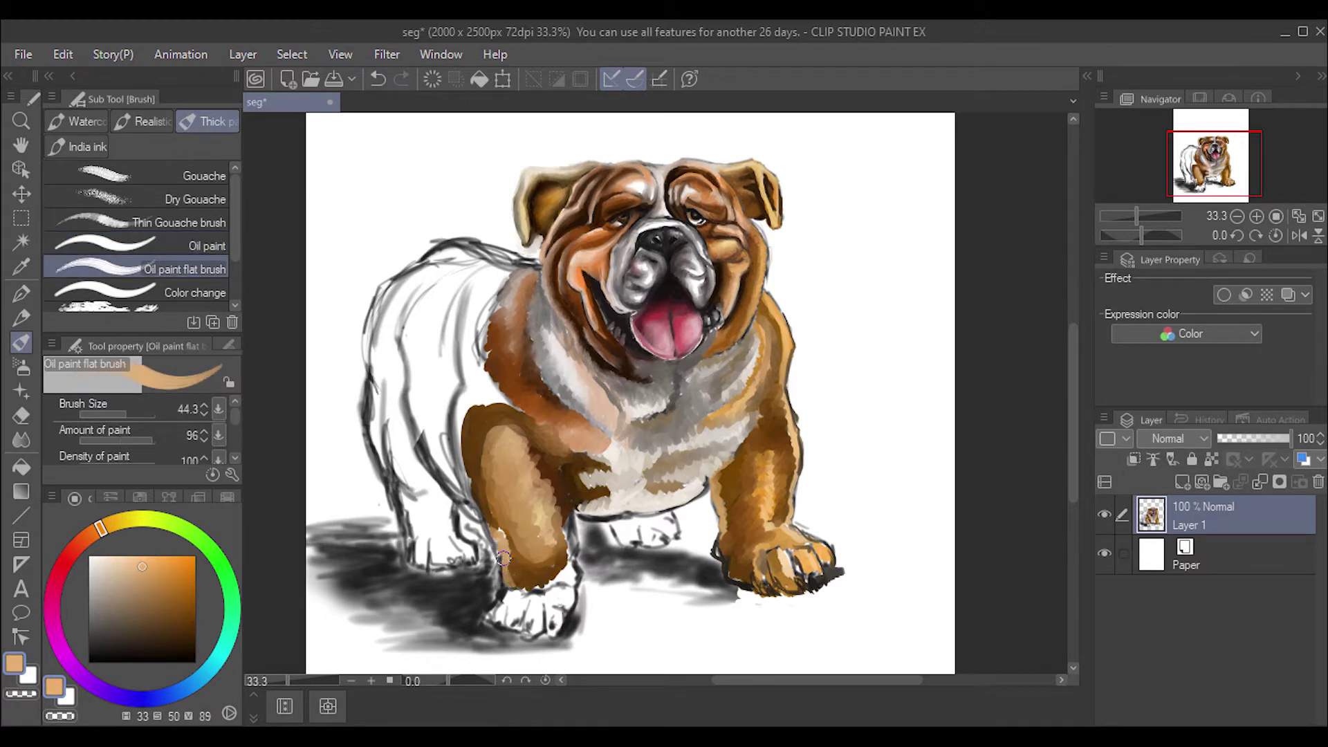
pyautogui.moveTo(476, 487)
pyautogui.mouseDown()
pyautogui.moveTo(460, 414)
pyautogui.moveTo(484, 519)
pyautogui.mouseUp()
pyautogui.moveTo(569, 564); pyautogui.dragTo(574, 581)
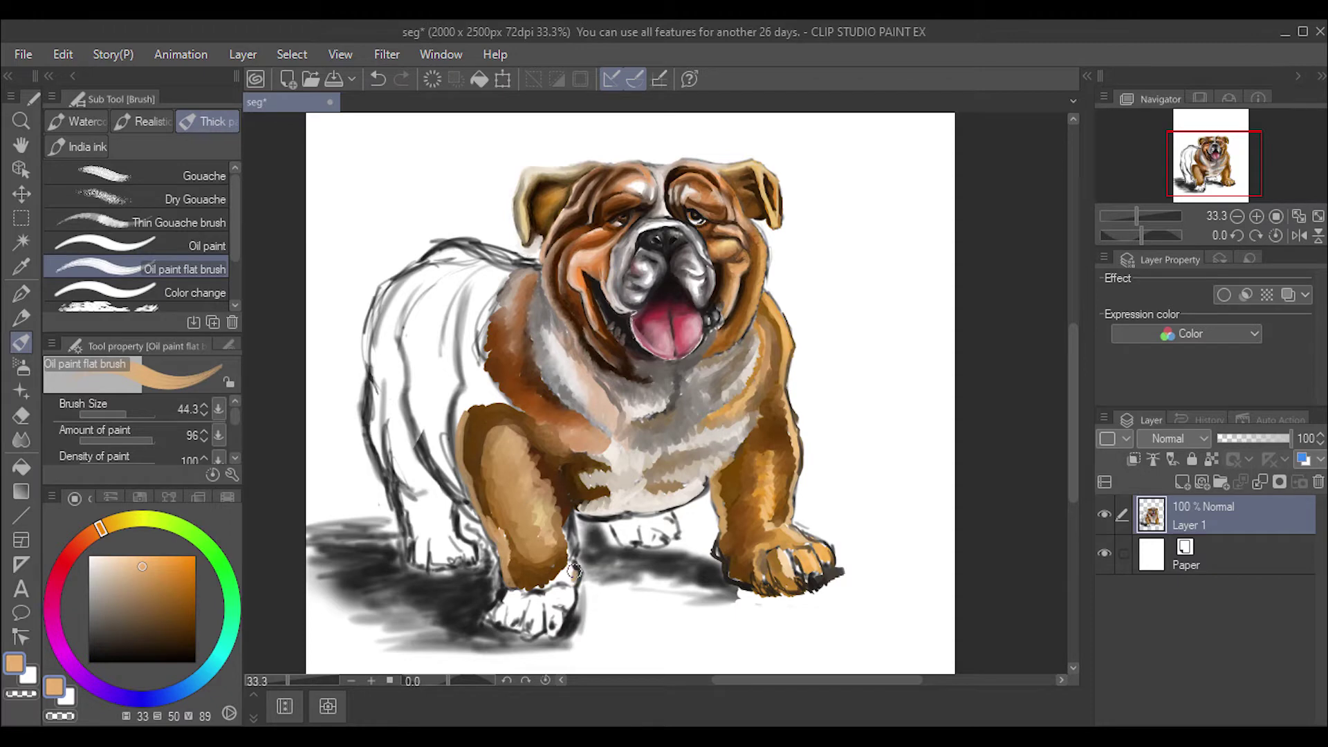
pyautogui.moveTo(564, 529)
pyautogui.mouseDown()
pyautogui.moveTo(570, 581)
pyautogui.moveTo(566, 566)
pyautogui.mouseUp()
pyautogui.moveTo(556, 487); pyautogui.dragTo(557, 592)
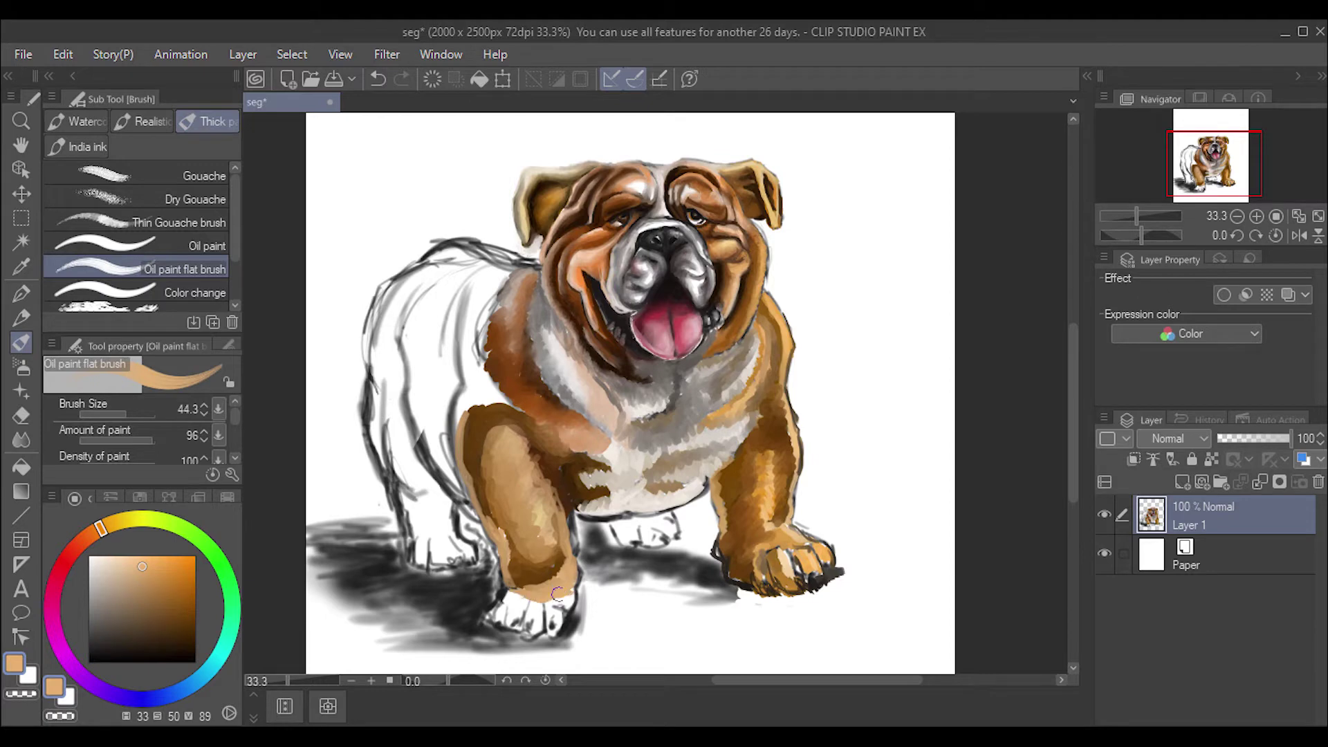
# Step: Add an orange-brown band above the paw, then blend the leg's left edge smooth
pyautogui.click(180, 613)
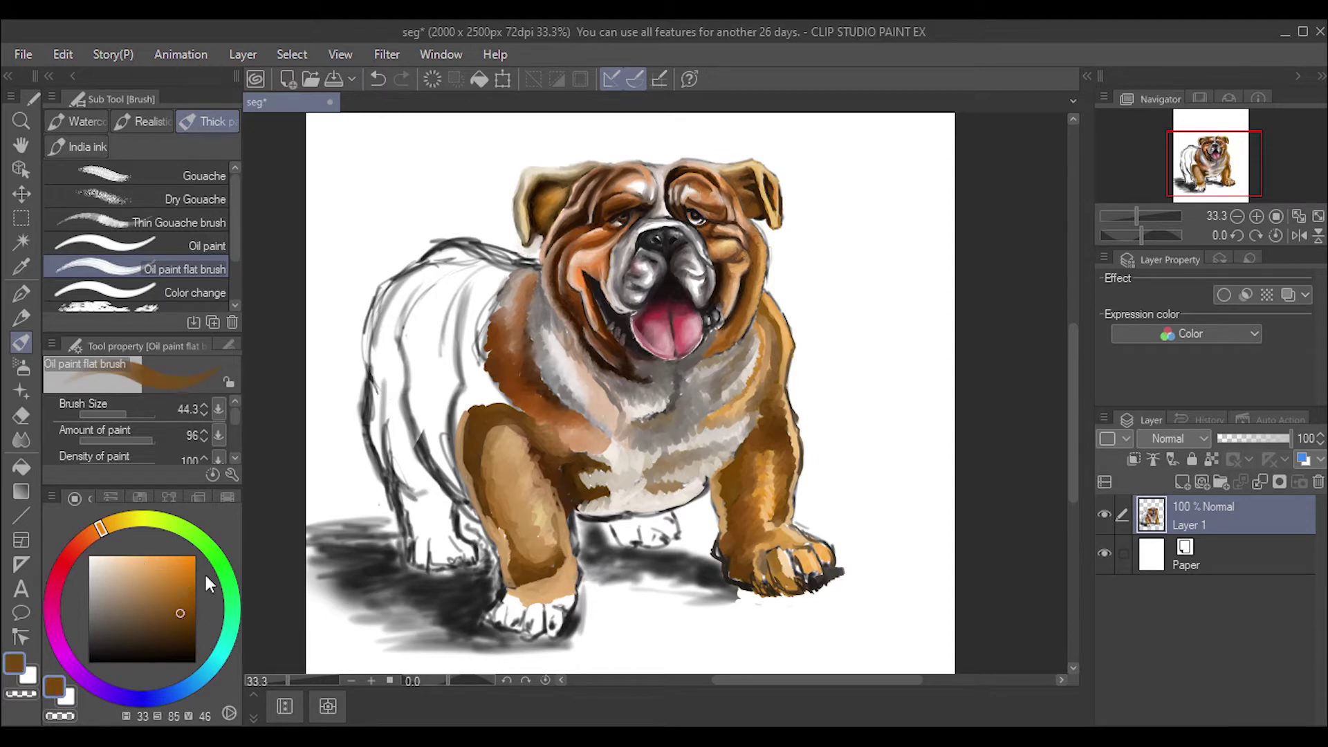
pyautogui.keyDown('alt'); pyautogui.click(522, 591); pyautogui.keyUp('alt')
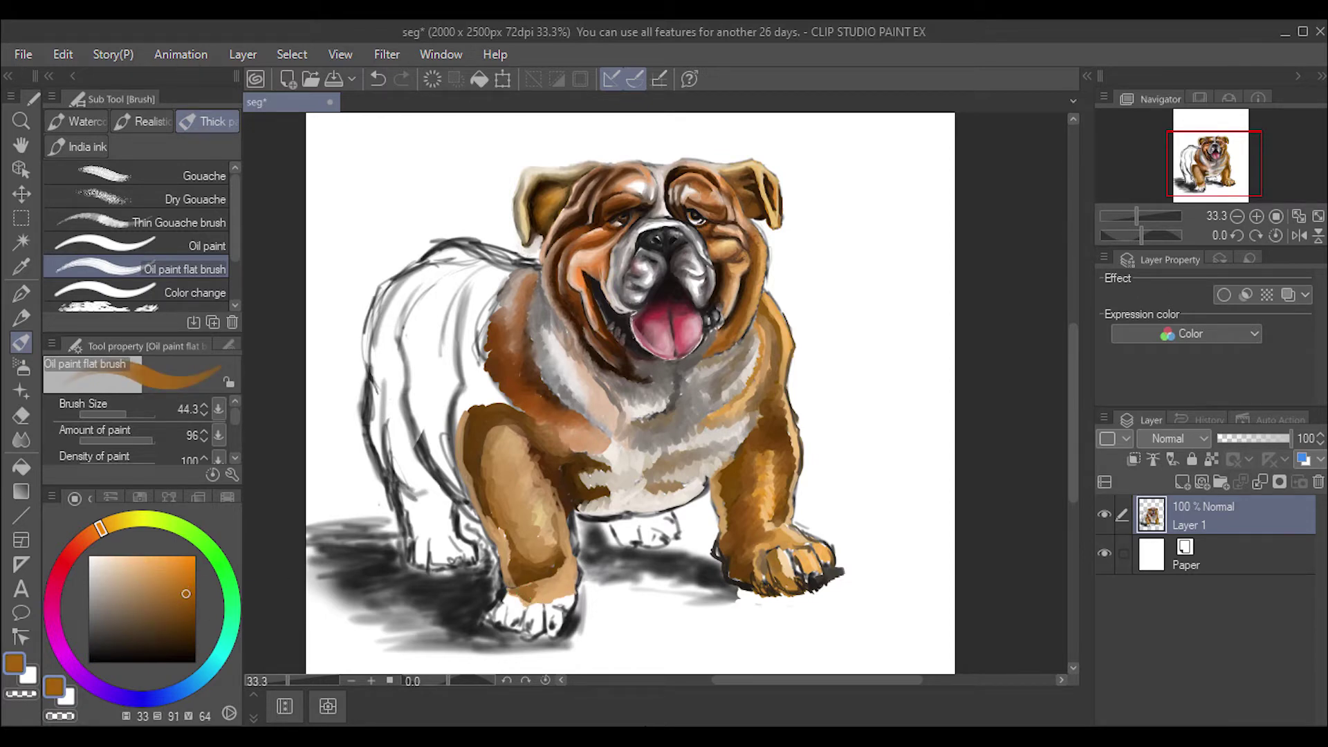
pyautogui.moveTo(525, 592)
pyautogui.mouseDown()
pyautogui.moveTo(527, 555)
pyautogui.moveTo(509, 586)
pyautogui.mouseUp()
pyautogui.press('j')
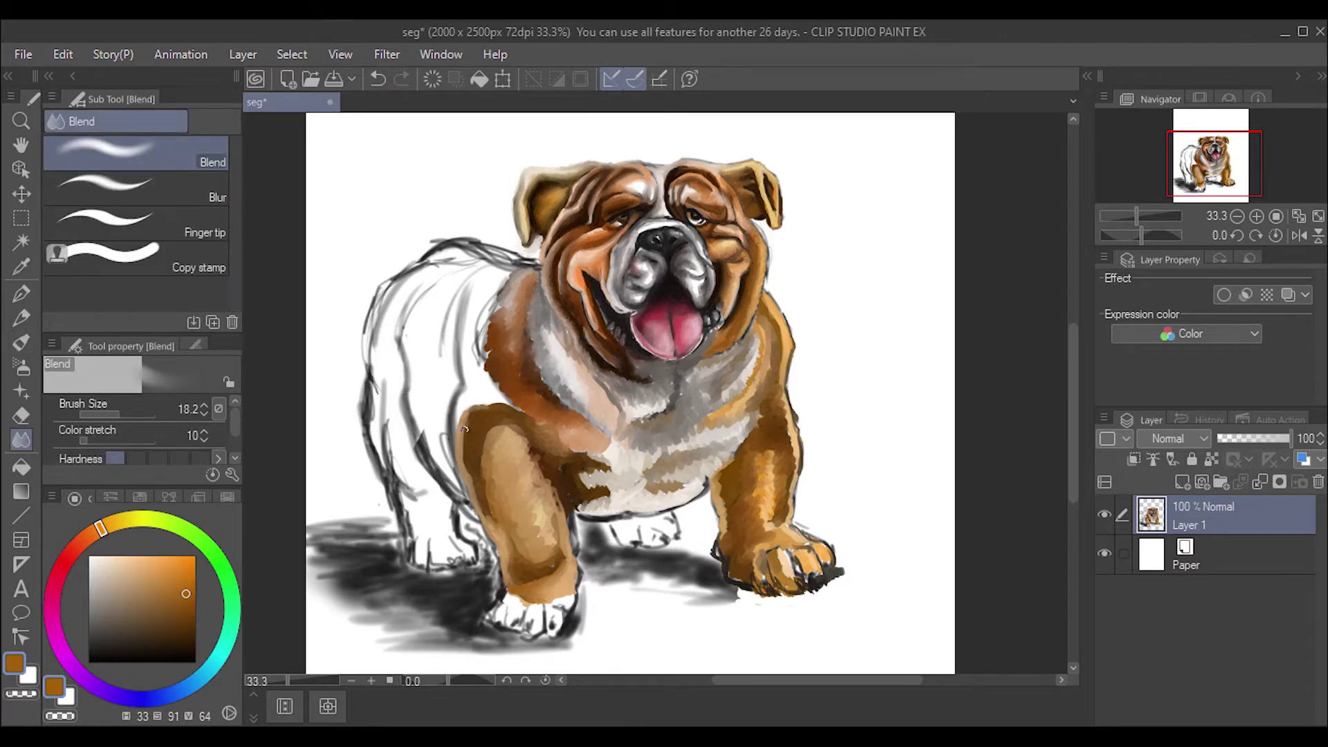
pyautogui.moveTo(465, 430); pyautogui.dragTo(469, 478)
# Step: Paint light orange up the dog's left shoulder and fill the white gap along the leg's edge
pyautogui.keyDown('alt'); pyautogui.click(509, 373); pyautogui.keyUp('alt')
pyautogui.press('b')
pyautogui.moveTo(474, 392); pyautogui.dragTo(468, 404)
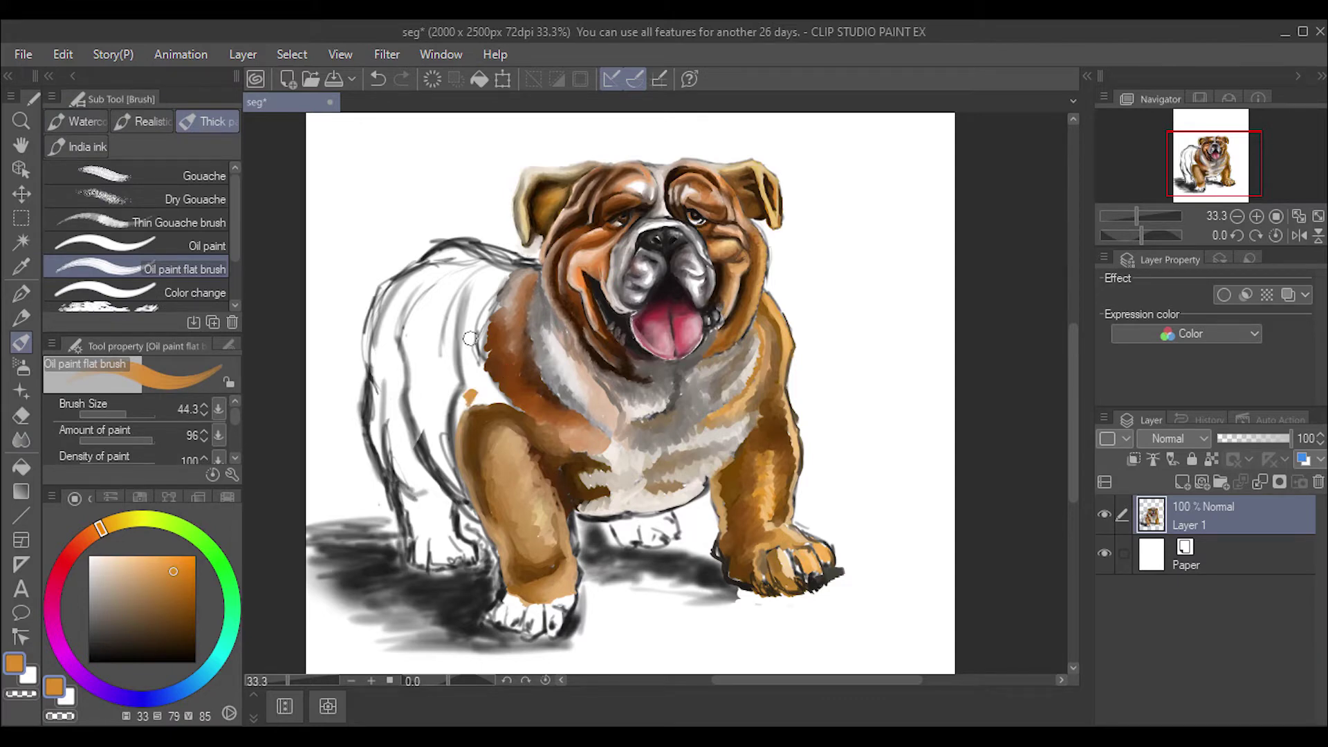
pyautogui.moveTo(477, 398)
pyautogui.mouseDown()
pyautogui.moveTo(462, 377)
pyautogui.moveTo(478, 263)
pyautogui.mouseUp()
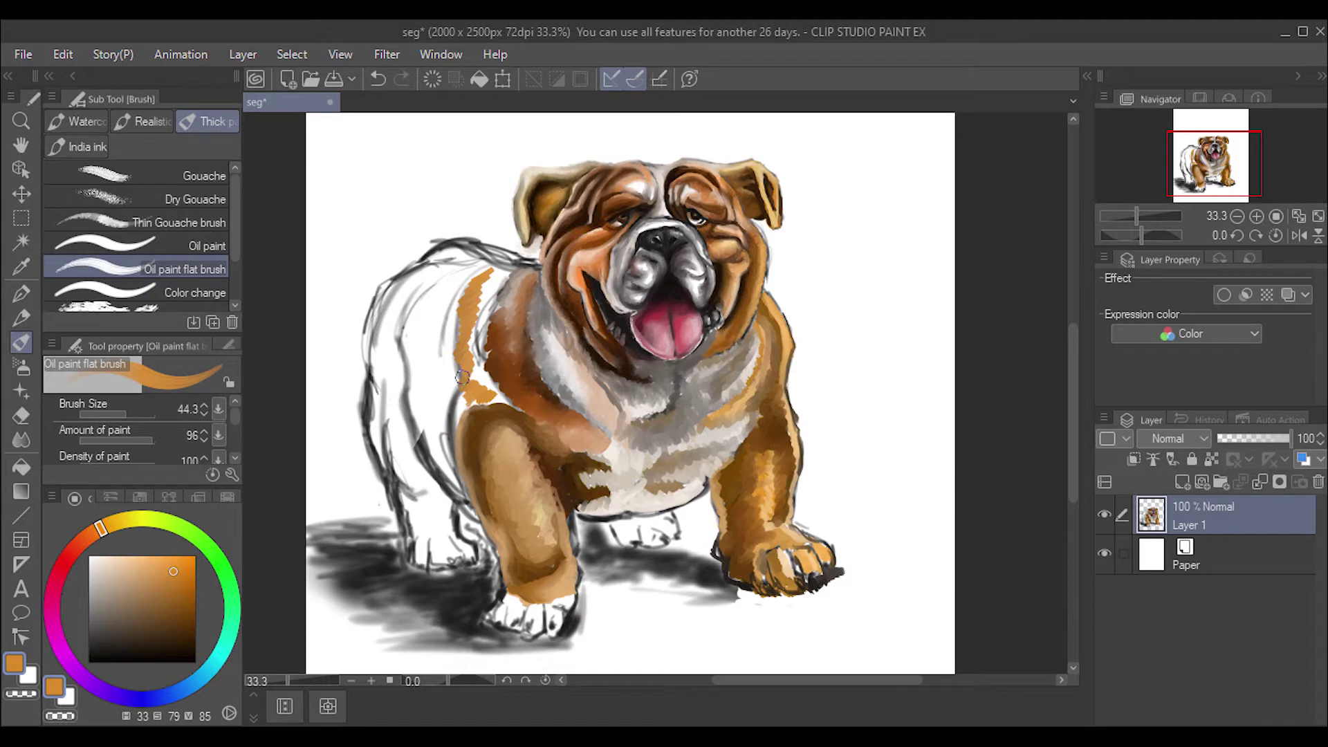
pyautogui.moveTo(462, 377)
pyautogui.mouseDown()
pyautogui.moveTo(475, 300)
pyautogui.moveTo(458, 412)
pyautogui.moveTo(481, 366)
pyautogui.mouseUp()
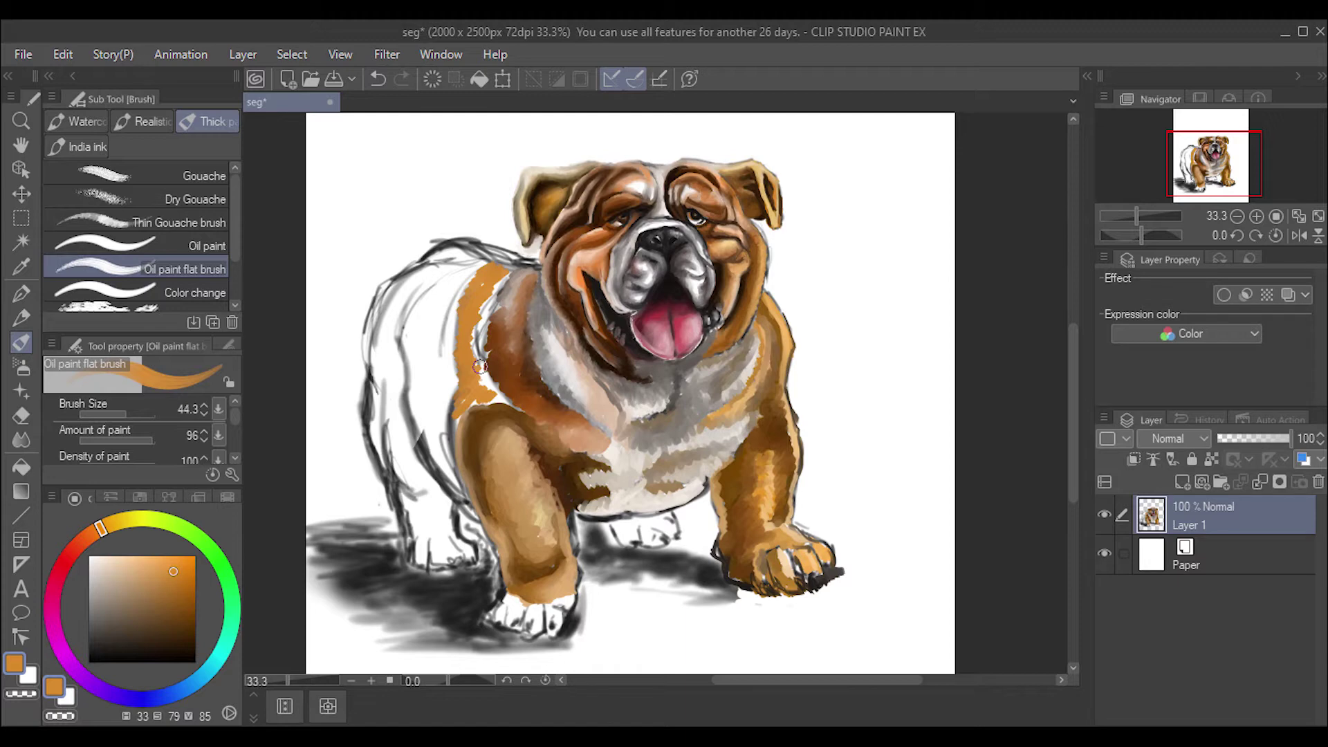
pyautogui.moveTo(480, 367); pyautogui.dragTo(458, 418)
pyautogui.moveTo(474, 358); pyautogui.dragTo(458, 387)
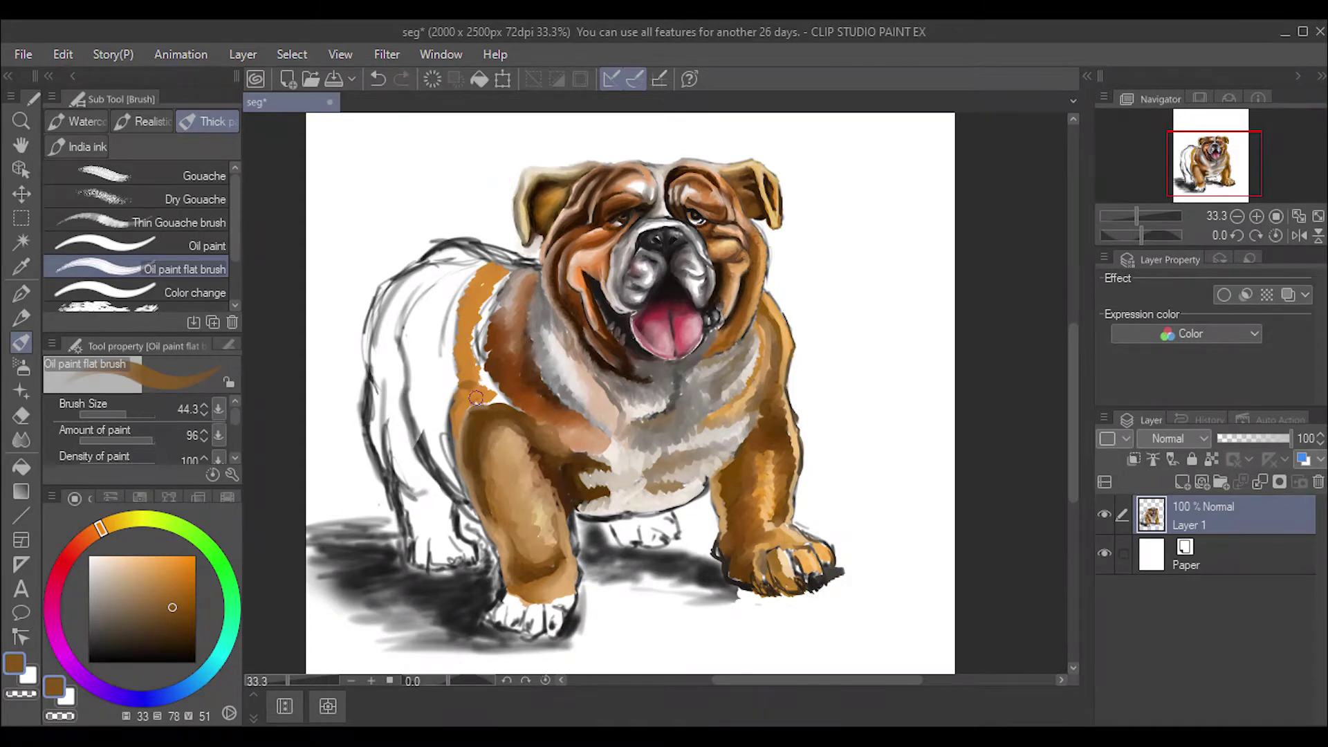
pyautogui.moveTo(456, 421); pyautogui.dragTo(482, 404)
# Step: Outline the chest stripe's left edge in dark brown and paint light tan over the upper back
pyautogui.keyDown('alt'); pyautogui.click(500, 414); pyautogui.keyUp('alt')
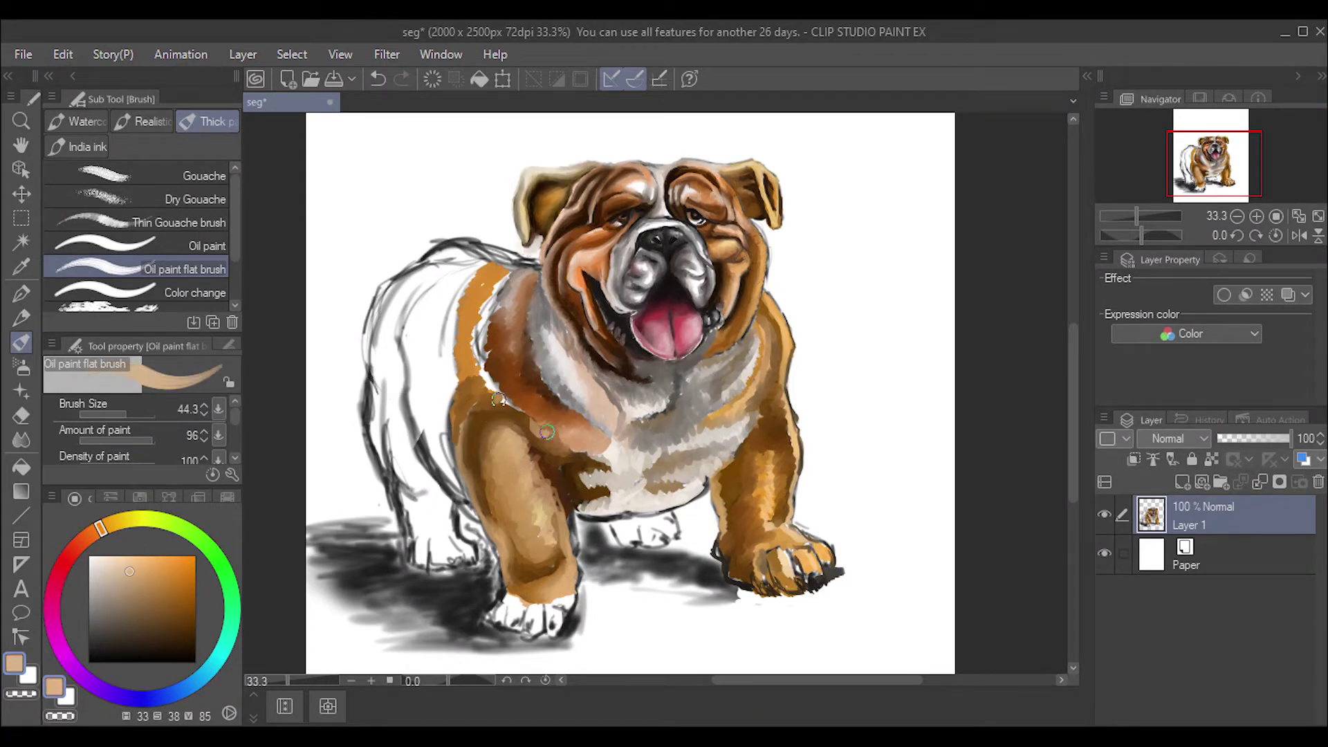
pyautogui.keyDown('alt'); pyautogui.click(486, 342); pyautogui.keyUp('alt')
pyautogui.moveTo(492, 387); pyautogui.dragTo(469, 336)
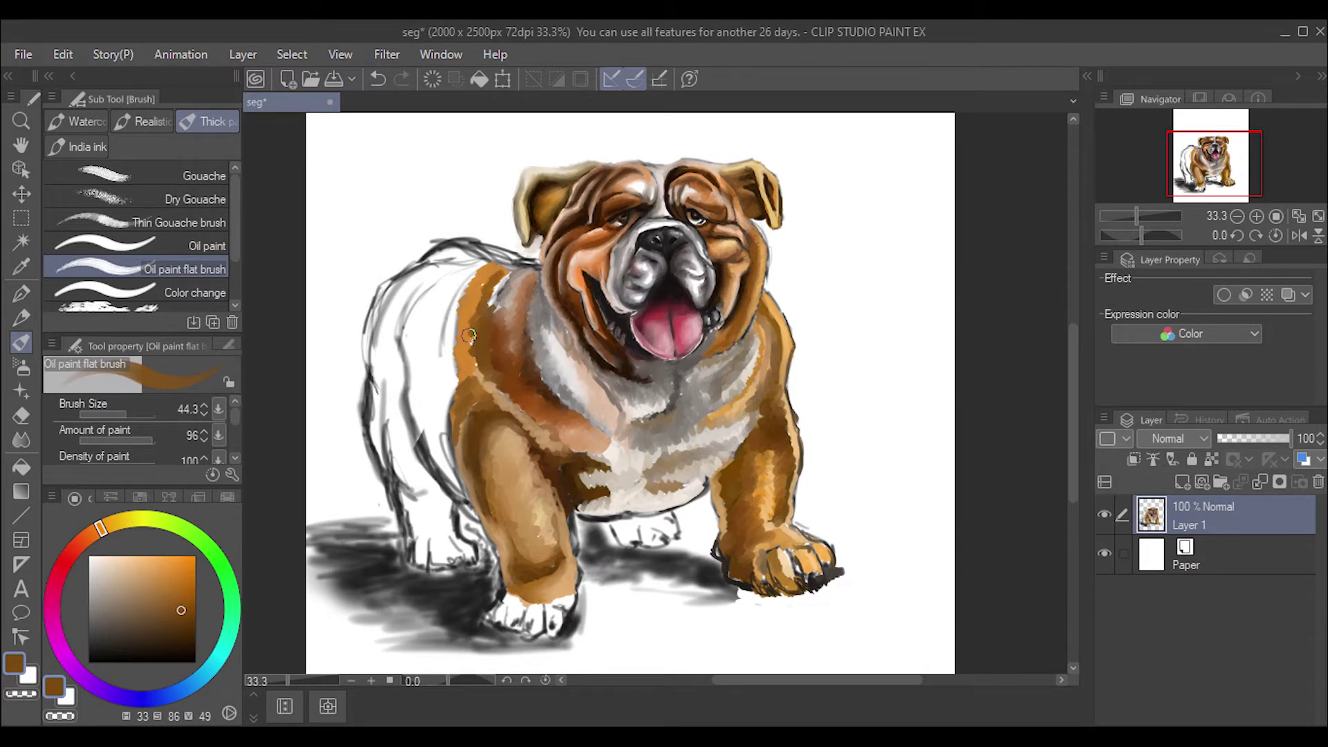
pyautogui.keyDown('alt'); pyautogui.click(476, 355); pyautogui.keyUp('alt')
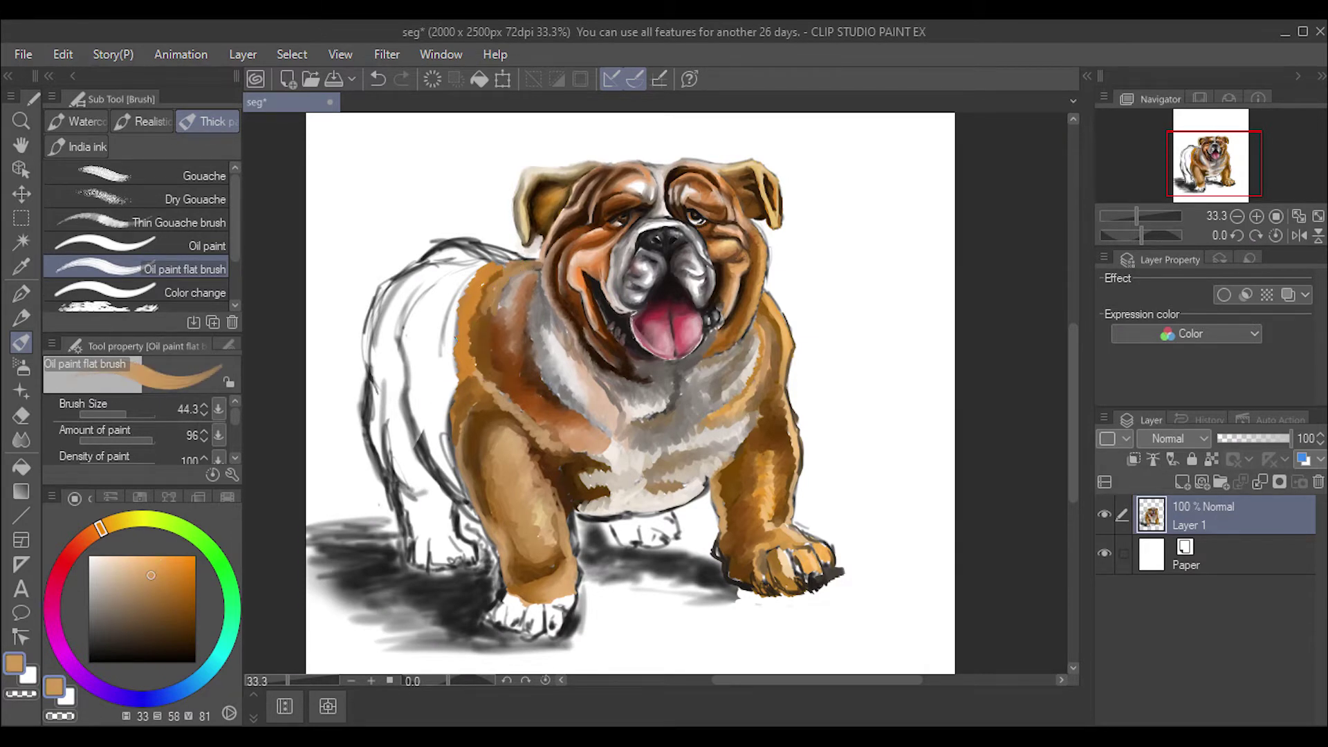
pyautogui.keyDown('alt'); pyautogui.click(490, 305); pyautogui.keyUp('alt')
pyautogui.moveTo(515, 245)
pyautogui.mouseDown()
pyautogui.moveTo(502, 322)
pyautogui.moveTo(477, 269)
pyautogui.moveTo(450, 308)
pyautogui.moveTo(469, 282)
pyautogui.moveTo(448, 327)
pyautogui.moveTo(439, 429)
pyautogui.mouseUp()
# Step: Paint pale cream down the dog's left back edge, then brown along it
pyautogui.keyDown('alt'); pyautogui.click(451, 311); pyautogui.keyUp('alt')
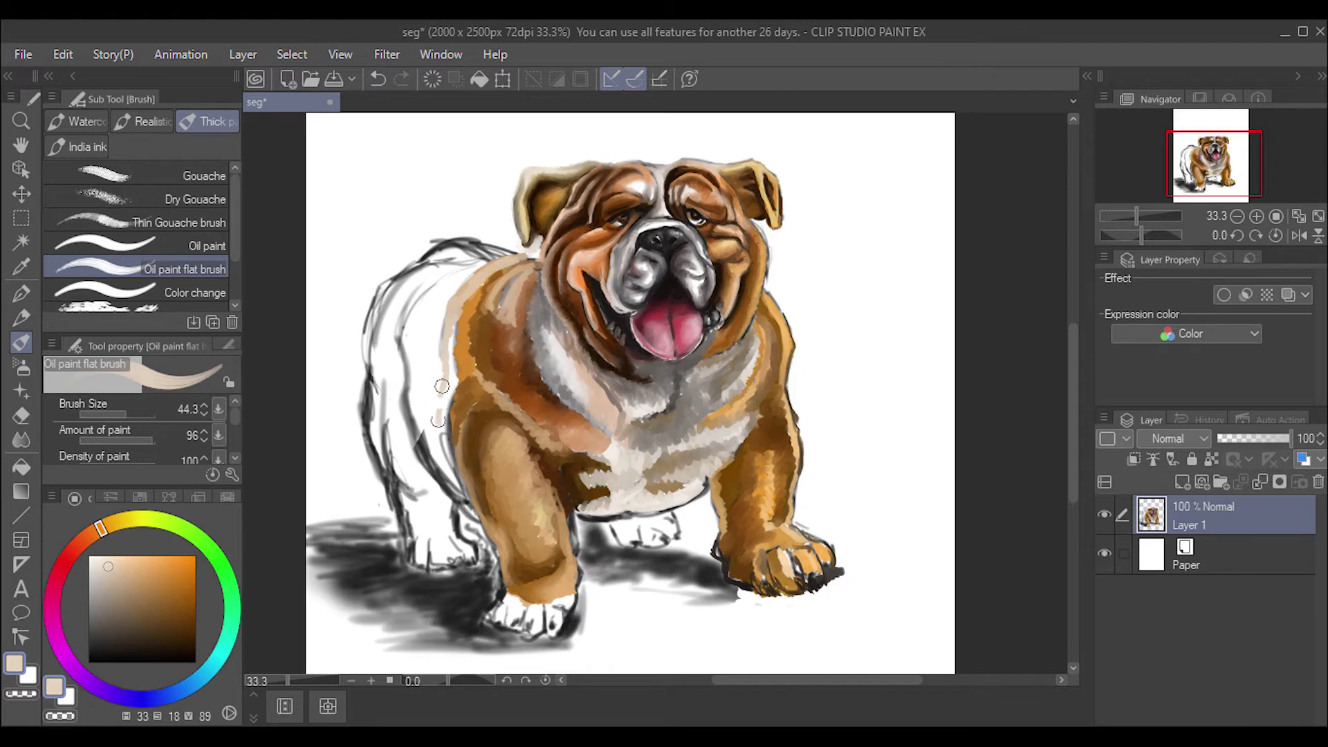
pyautogui.moveTo(443, 379); pyautogui.dragTo(458, 505)
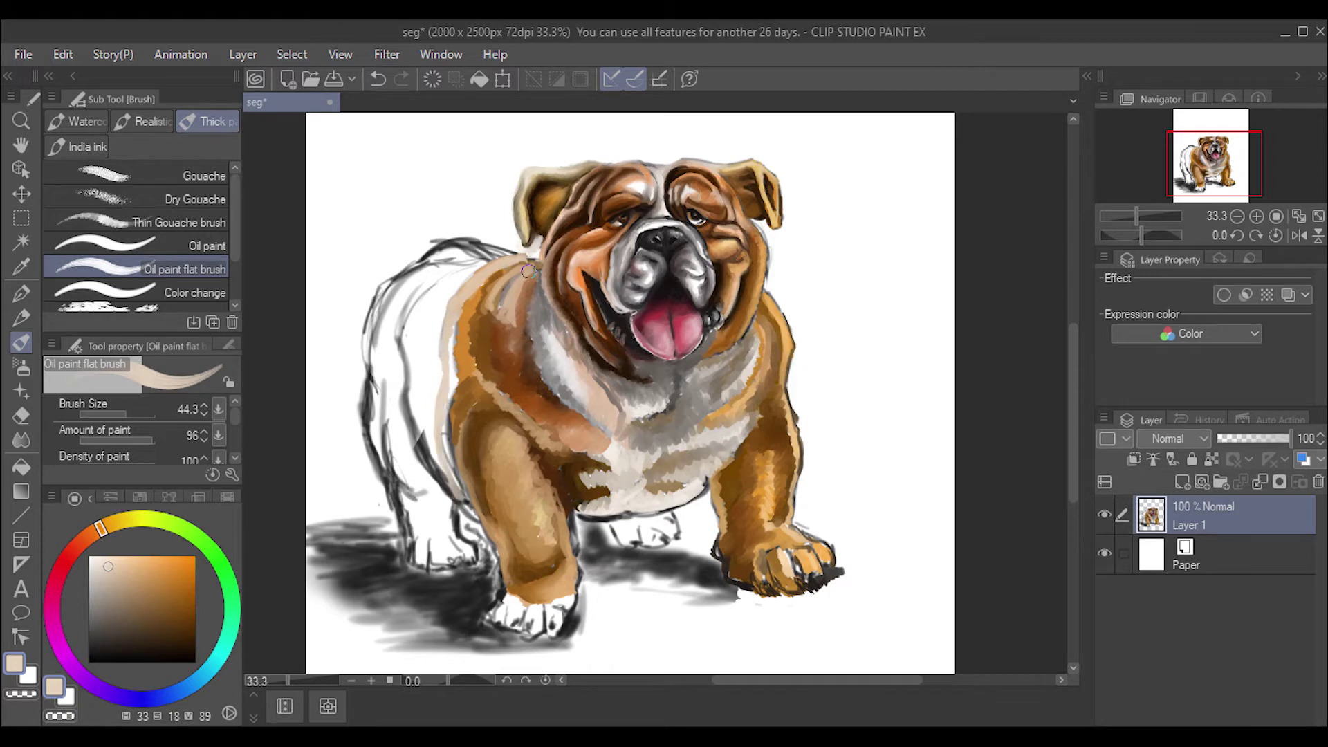
pyautogui.keyDown('alt'); pyautogui.click(470, 285); pyautogui.keyUp('alt')
pyautogui.moveTo(453, 344)
pyautogui.mouseDown()
pyautogui.moveTo(446, 381)
pyautogui.moveTo(464, 298)
pyautogui.mouseUp()
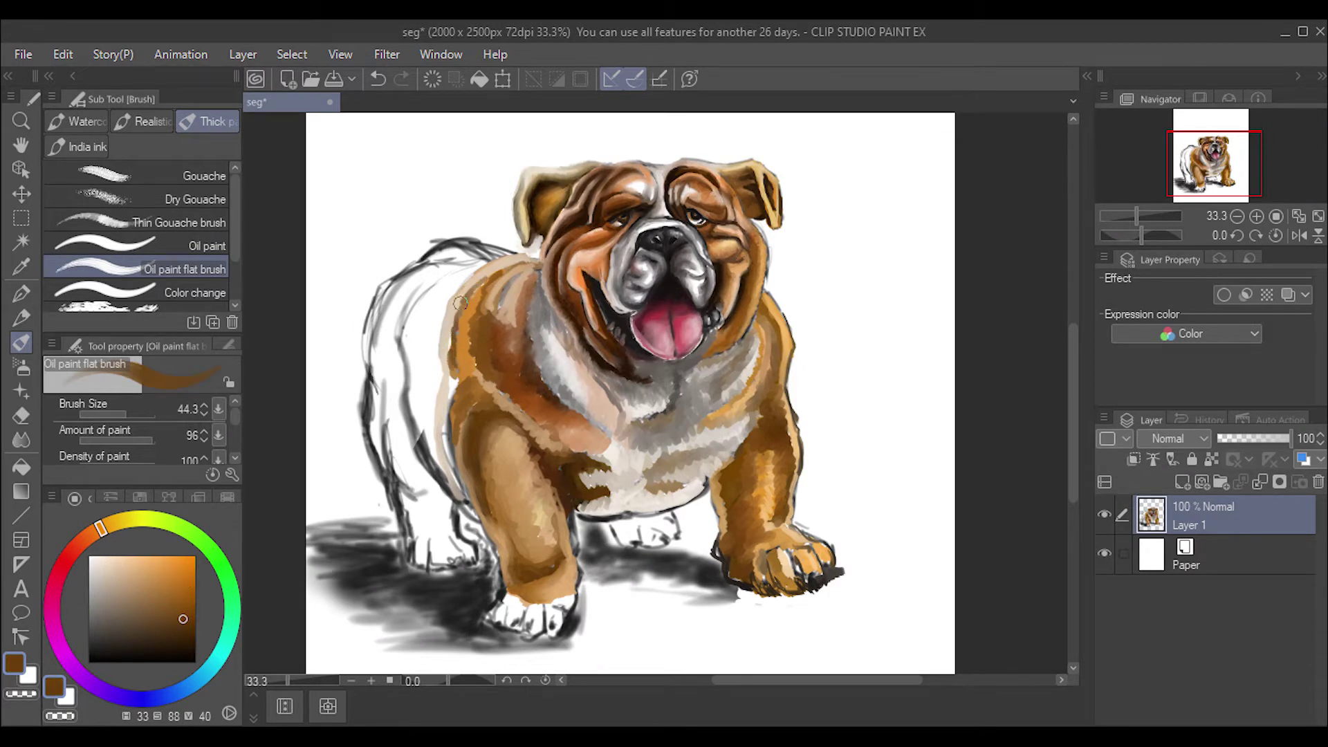
# Step: Darken the dog's left back edge with brown from the Approximate Color grid and blend it
pyautogui.click(192, 498)
pyautogui.moveTo(449, 357)
pyautogui.mouseDown()
pyautogui.moveTo(443, 314)
pyautogui.moveTo(453, 325)
pyautogui.mouseUp()
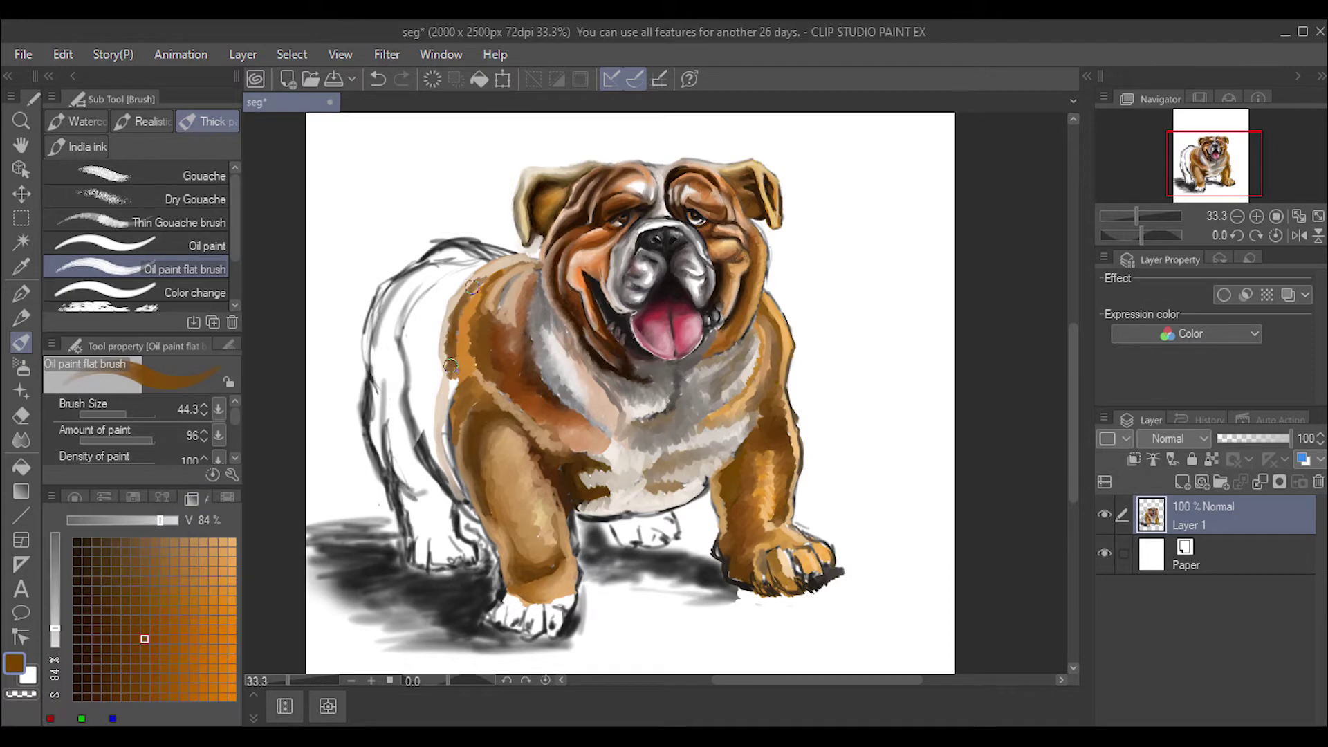
pyautogui.moveTo(450, 374); pyautogui.dragTo(451, 481)
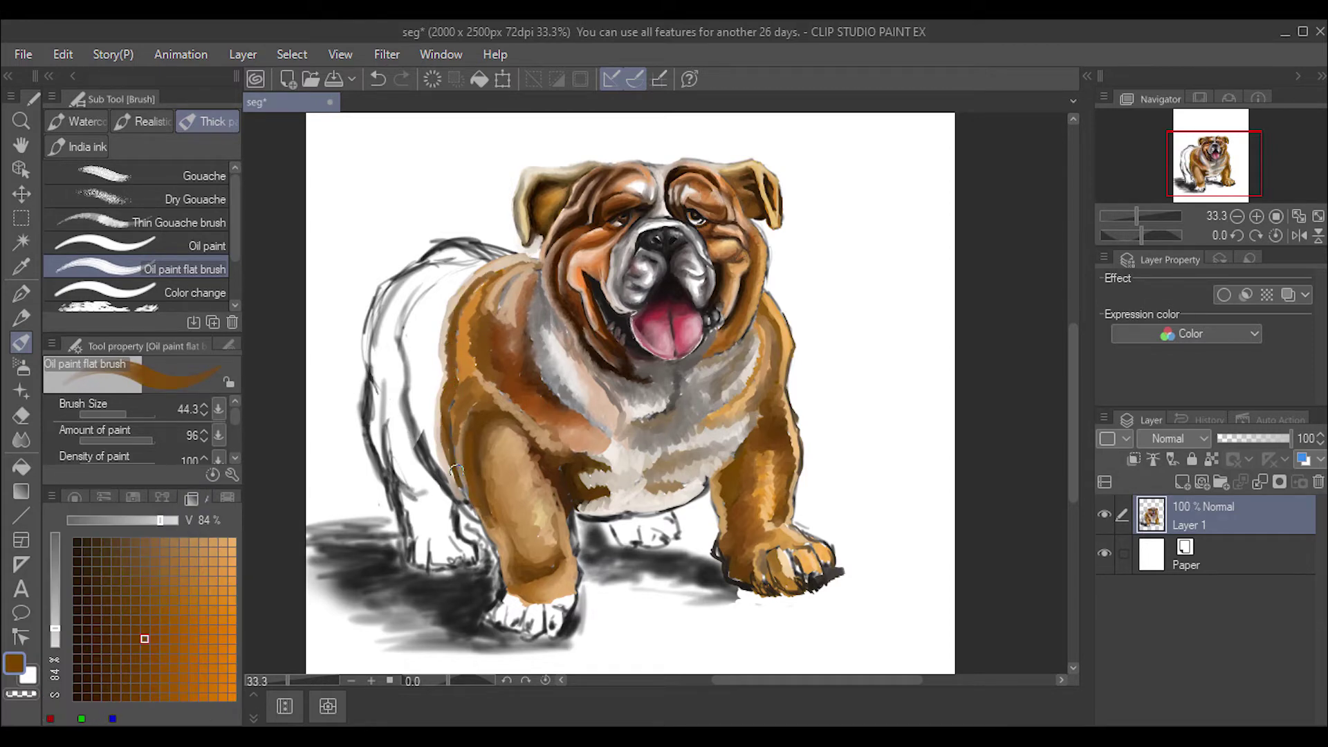
pyautogui.press('j')
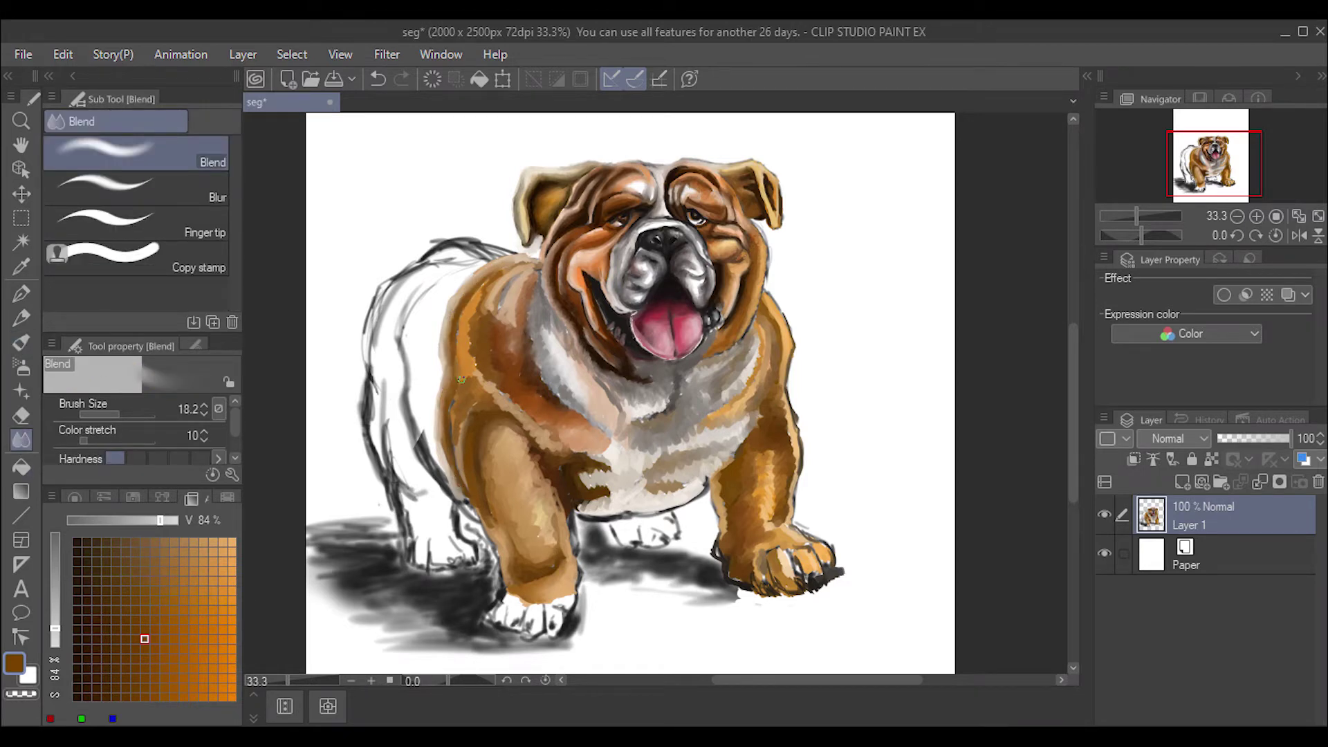
pyautogui.click(75, 498)
pyautogui.keyDown('alt'); pyautogui.click(486, 274); pyautogui.keyUp('alt')
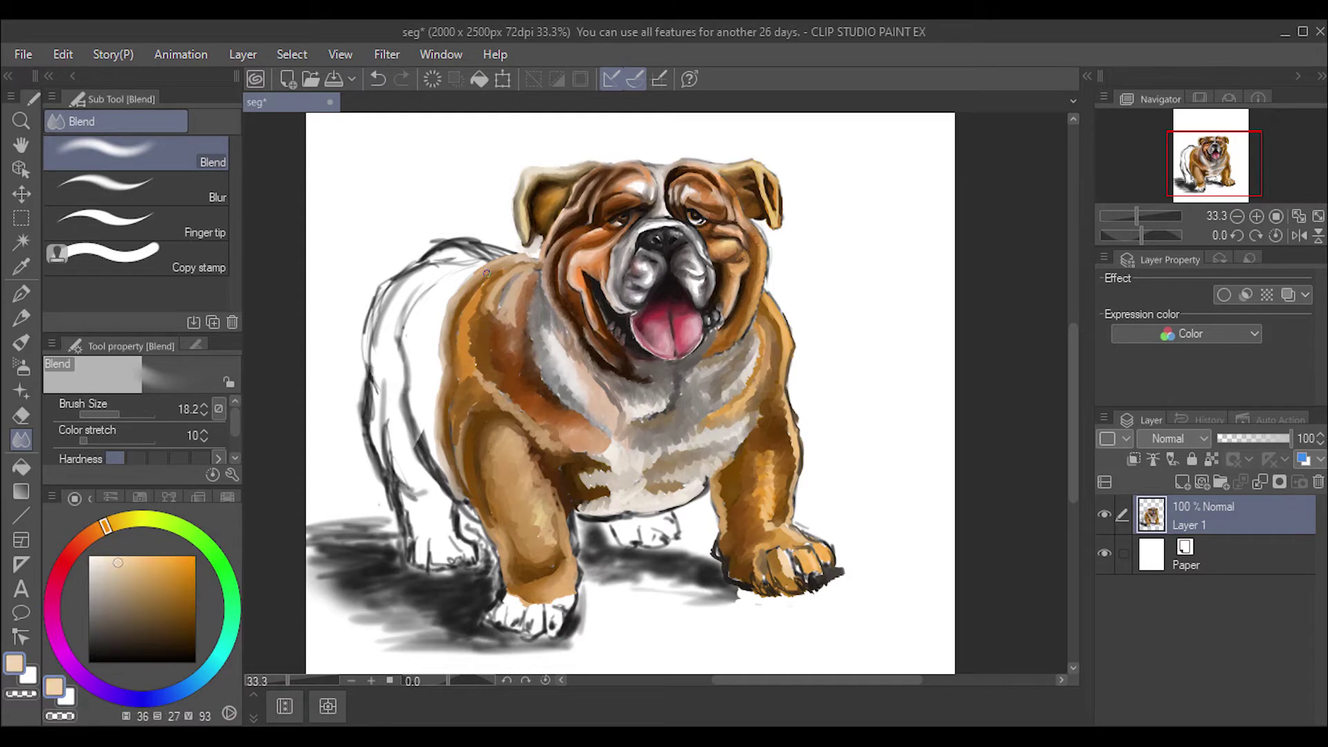
pyautogui.press('b')
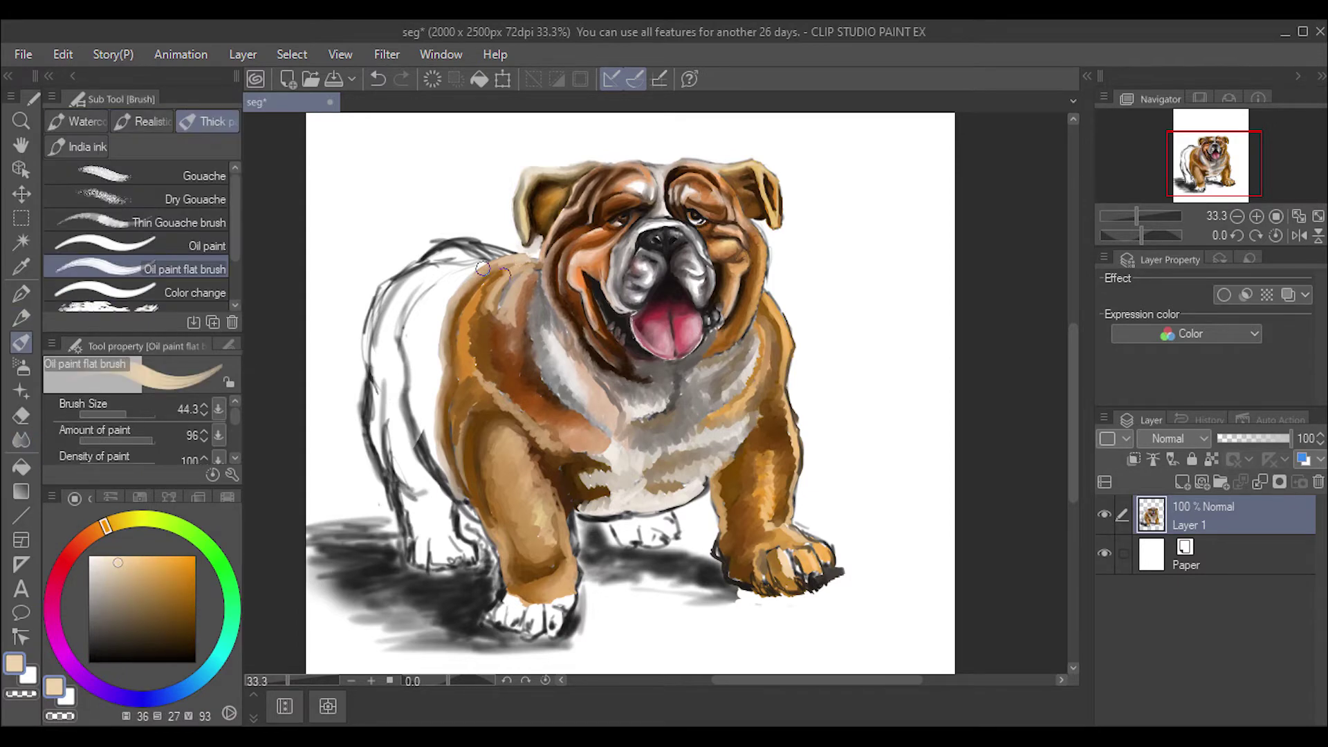
# Step: Lay darker brown strokes up the dog's left edge and across its back
pyautogui.keyDown('alt'); pyautogui.click(422, 401); pyautogui.keyUp('alt')
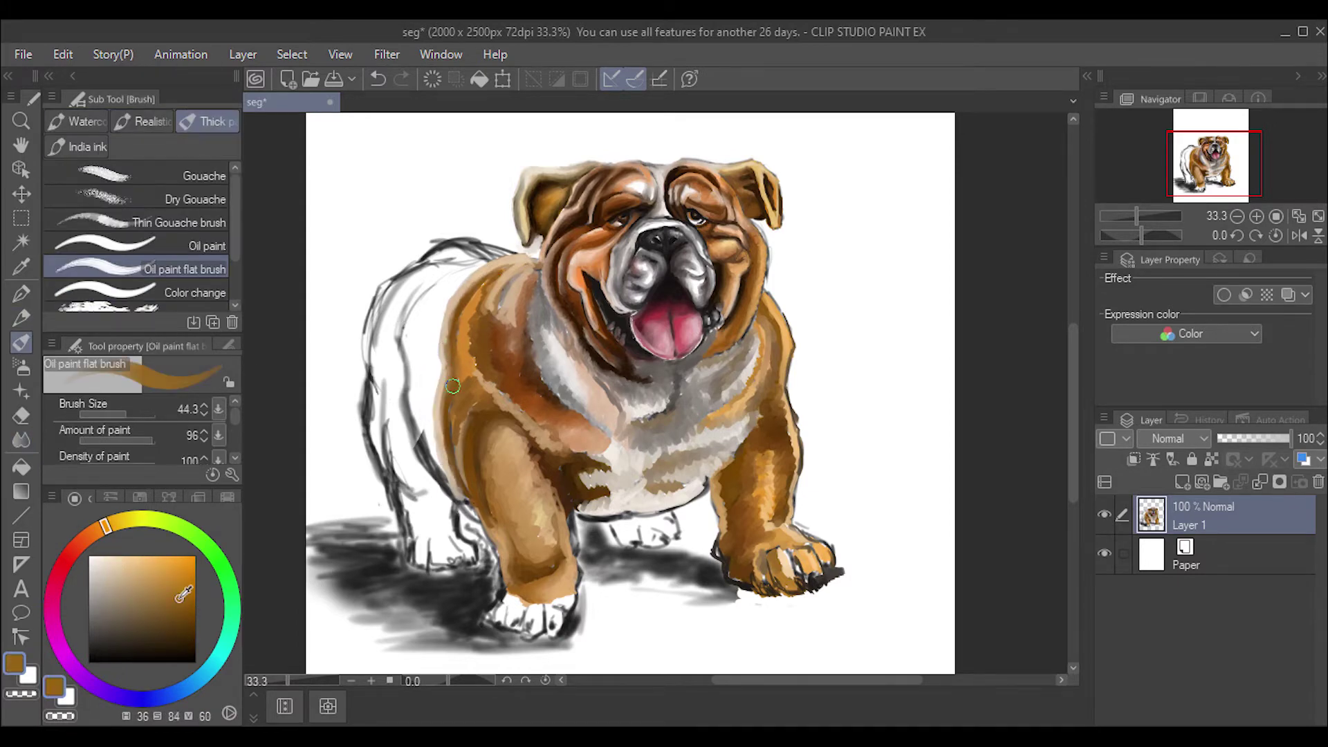
pyautogui.moveTo(422, 422); pyautogui.dragTo(434, 318)
pyautogui.keyDown('alt'); pyautogui.click(434, 325); pyautogui.keyUp('alt')
pyautogui.moveTo(432, 381); pyautogui.dragTo(436, 326)
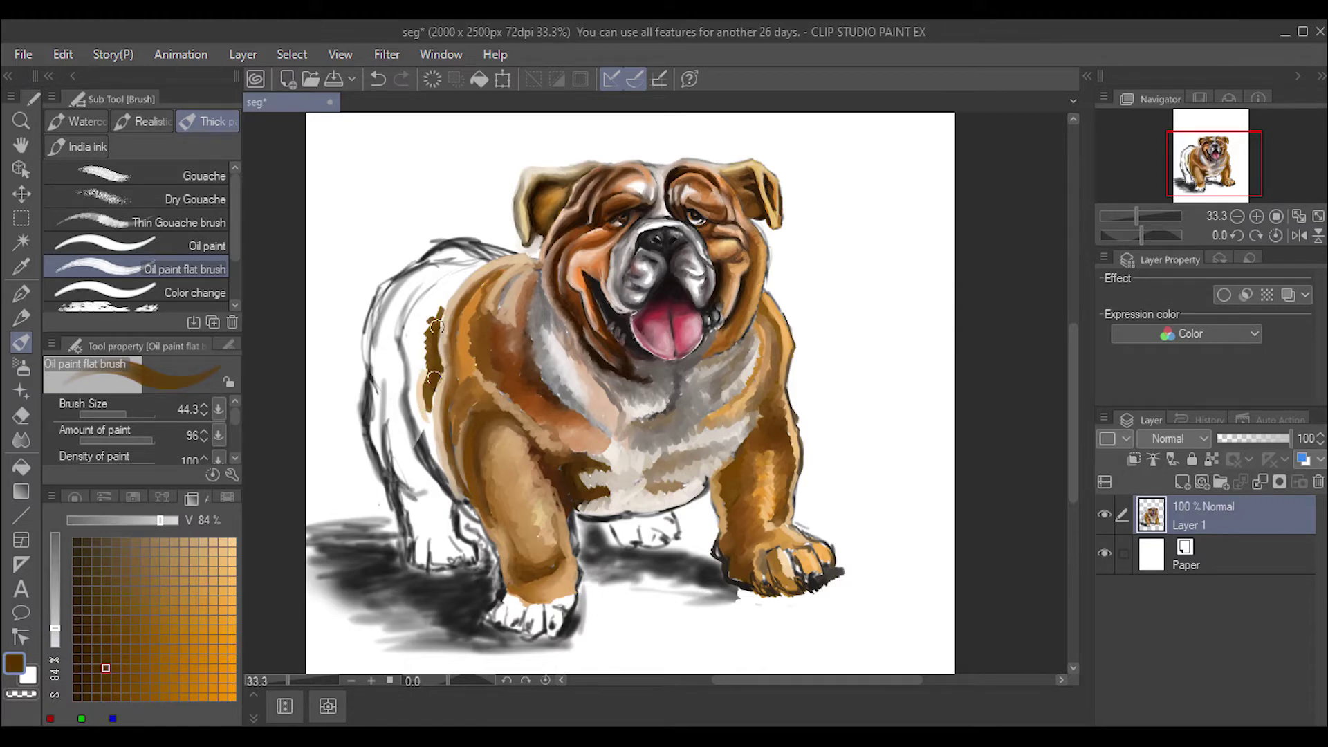
pyautogui.moveTo(433, 377)
pyautogui.mouseDown()
pyautogui.moveTo(436, 320)
pyautogui.moveTo(502, 256)
pyautogui.moveTo(453, 276)
pyautogui.moveTo(440, 332)
pyautogui.mouseUp()
pyautogui.moveTo(520, 252); pyautogui.dragTo(456, 287)
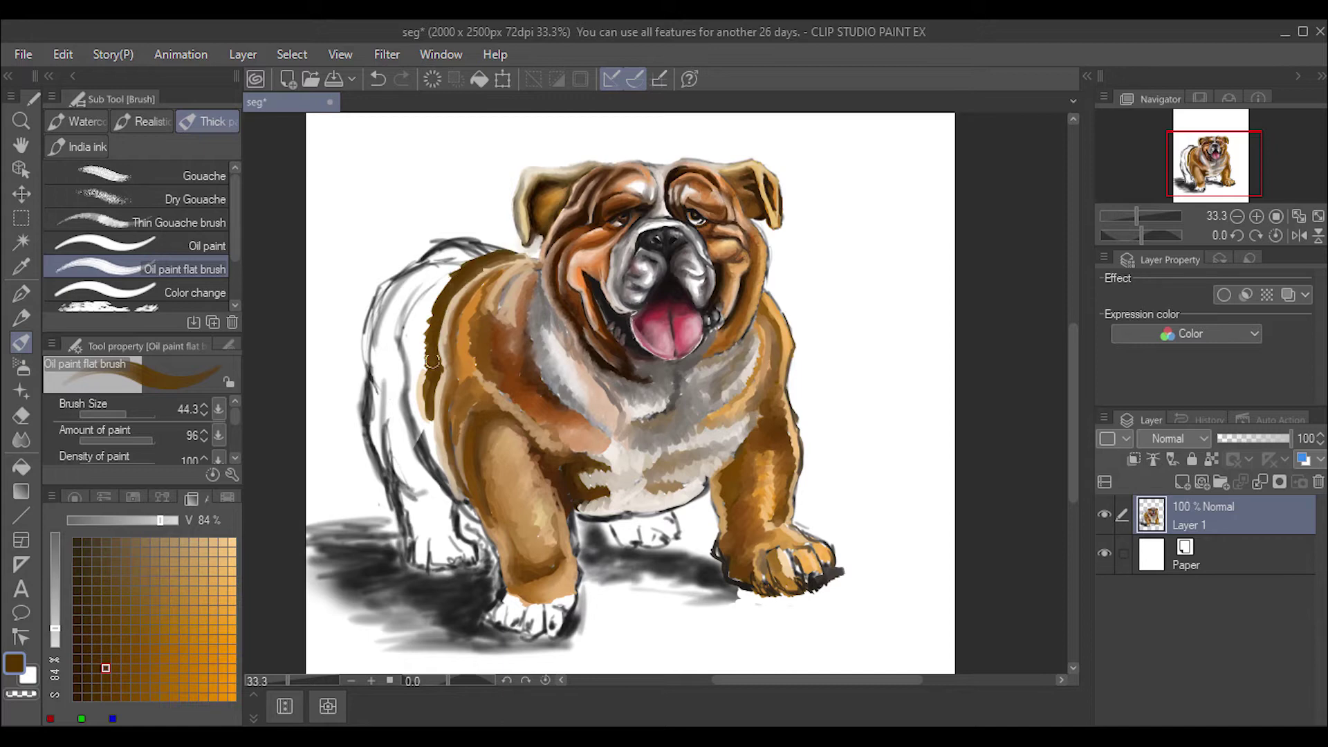
pyautogui.moveTo(429, 442); pyautogui.dragTo(427, 325)
# Step: Blend the brown on the left edge and back, then add an orange-brown stroke along the upper back
pyautogui.press('j')
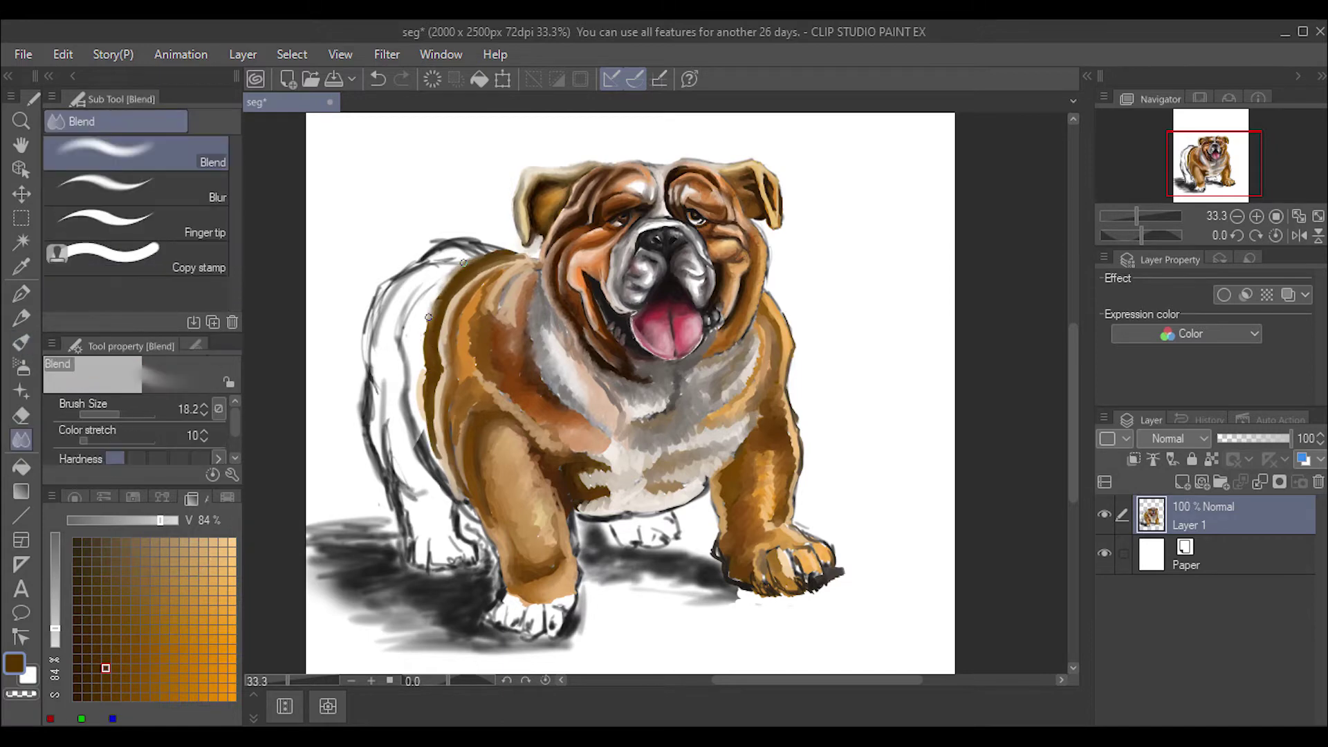
pyautogui.moveTo(498, 253); pyautogui.dragTo(432, 311)
pyautogui.moveTo(453, 276); pyautogui.dragTo(423, 350)
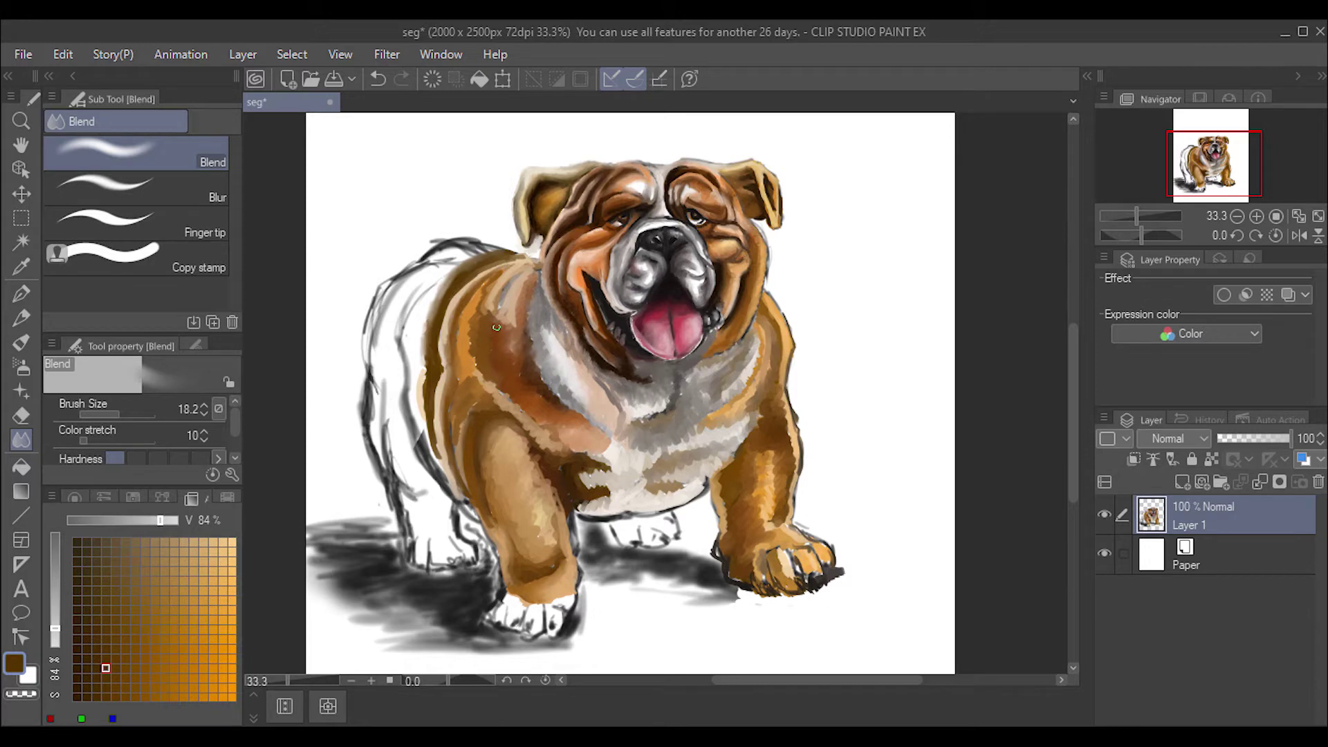
pyautogui.press('b')
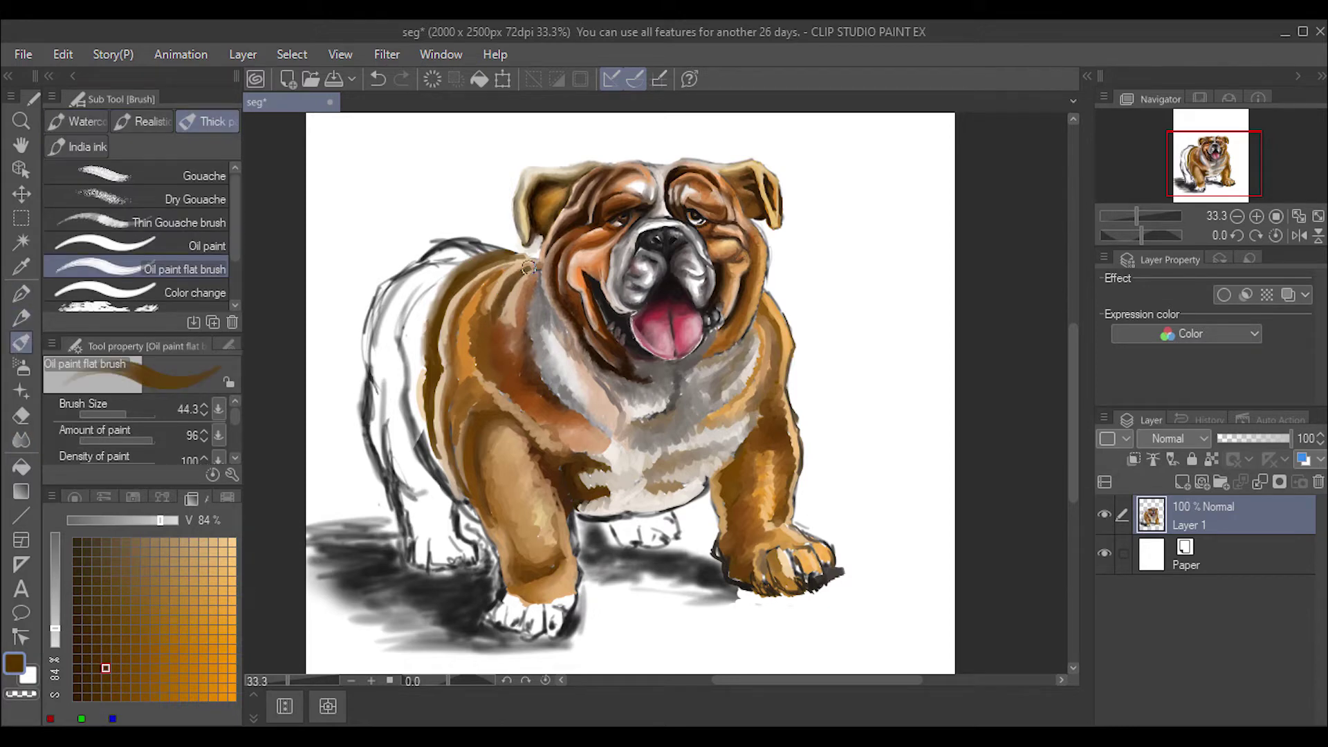
pyautogui.keyDown('alt'); pyautogui.click(528, 267); pyautogui.keyUp('alt')
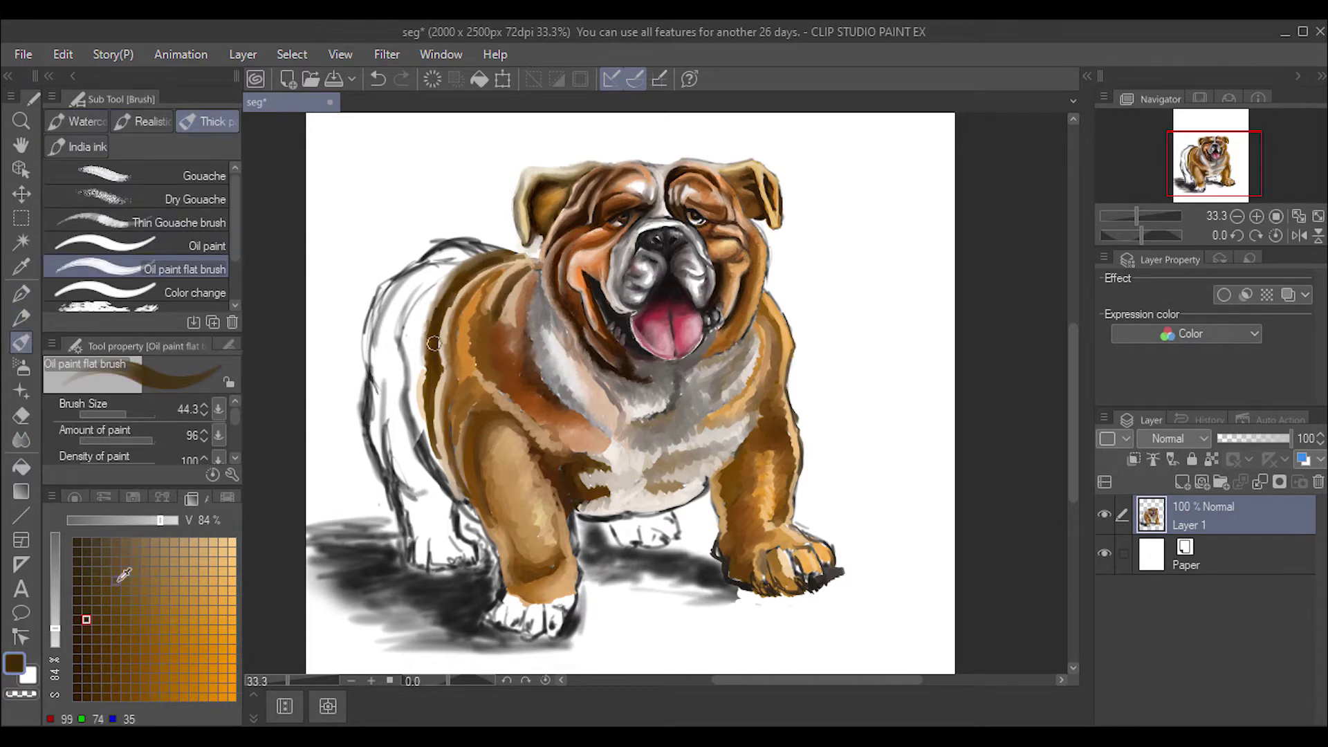
pyautogui.click(135, 667)
pyautogui.moveTo(418, 294); pyautogui.dragTo(466, 249)
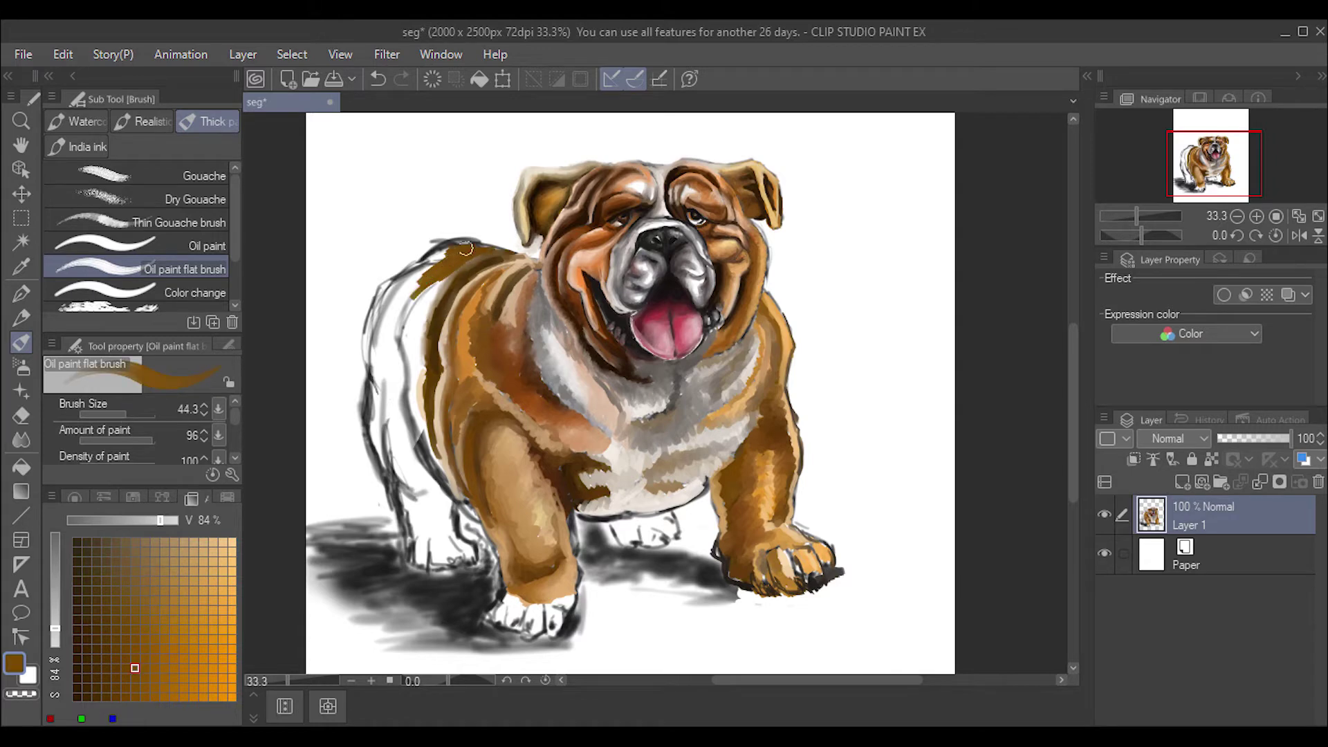
pyautogui.moveTo(732, 680); pyautogui.dragTo(723, 680)
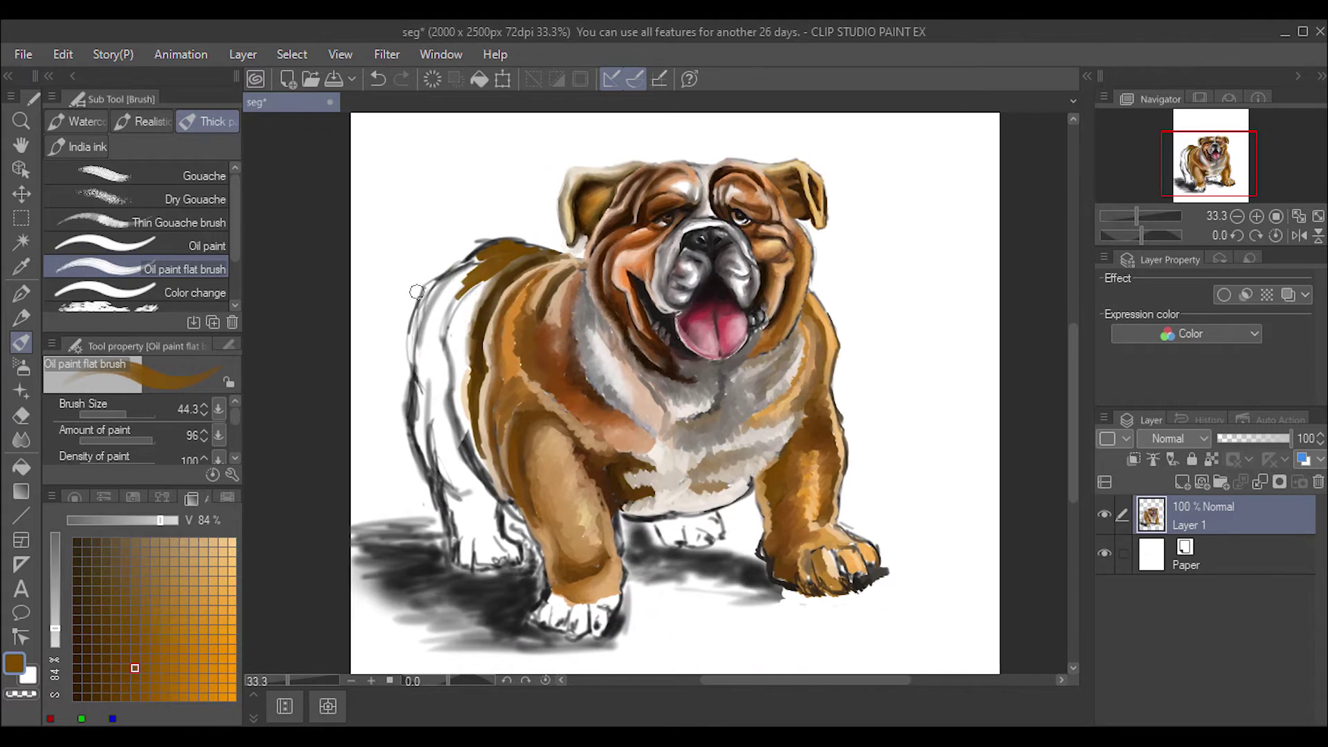
# Step: Paint brown over the left back and hip, keep the flat-bristle oil brush, and raise brightness to 91%
pyautogui.moveTo(417, 291)
pyautogui.mouseDown()
pyautogui.moveTo(444, 302)
pyautogui.moveTo(435, 346)
pyautogui.moveTo(484, 249)
pyautogui.moveTo(411, 316)
pyautogui.moveTo(558, 252)
pyautogui.moveTo(487, 282)
pyautogui.mouseUp()
pyautogui.click(183, 600)
pyautogui.click(232, 551)
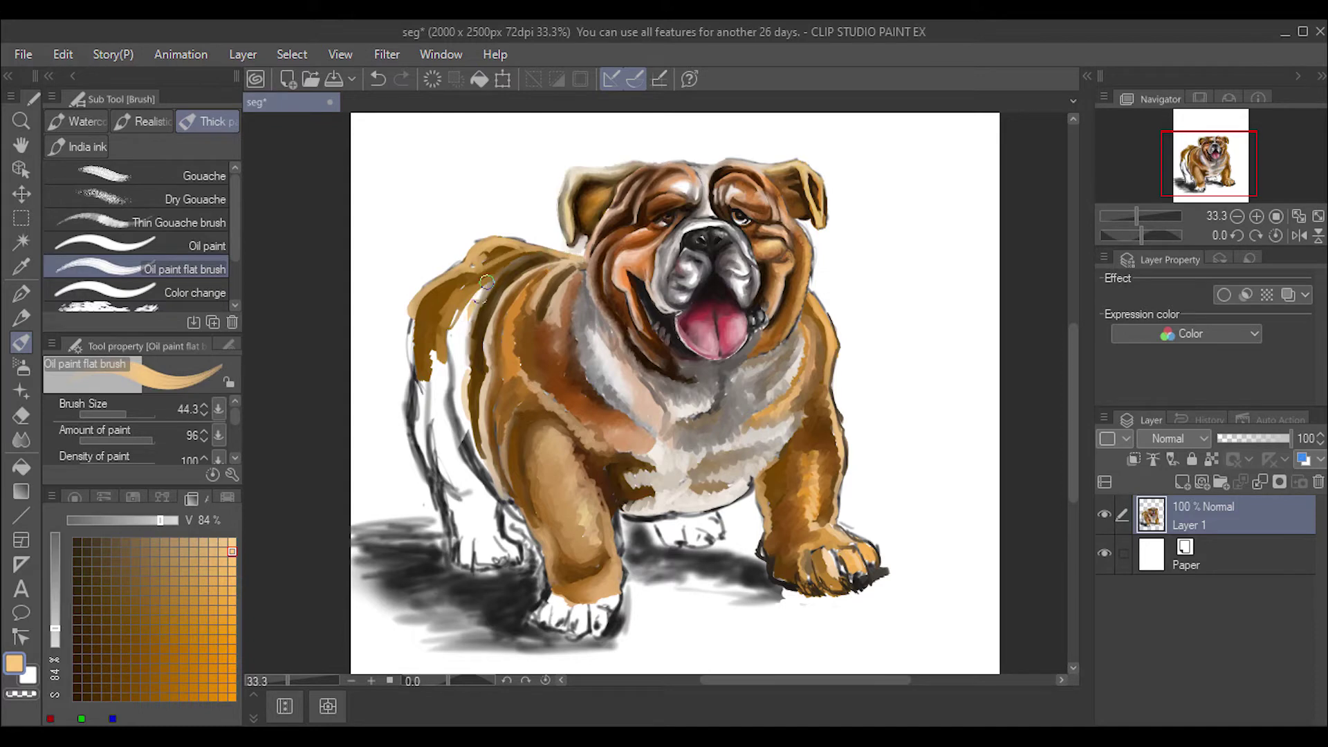
pyautogui.click(104, 246)
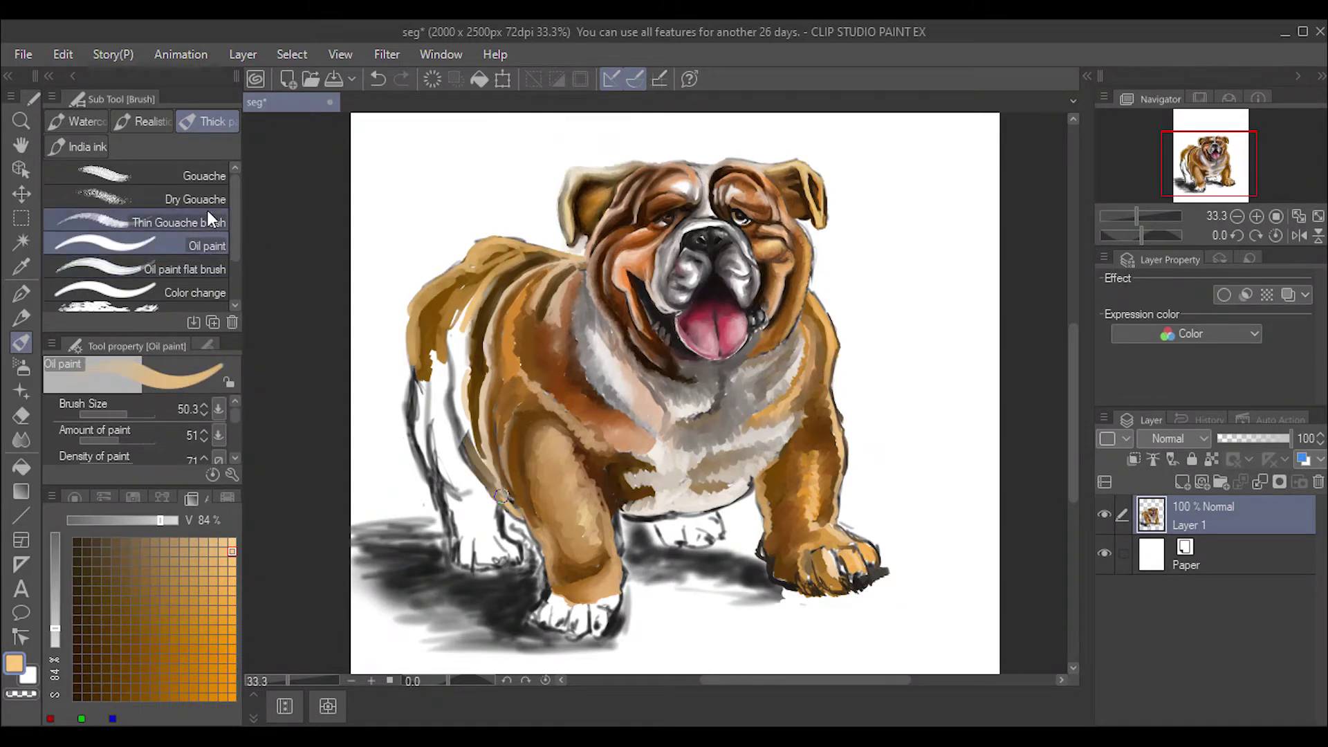
pyautogui.click(183, 269)
pyautogui.moveTo(496, 490); pyautogui.dragTo(446, 367)
# Step: Paint light tan over the dog's left shoulder, back and side, down the left leg toward the paw
pyautogui.click(193, 590)
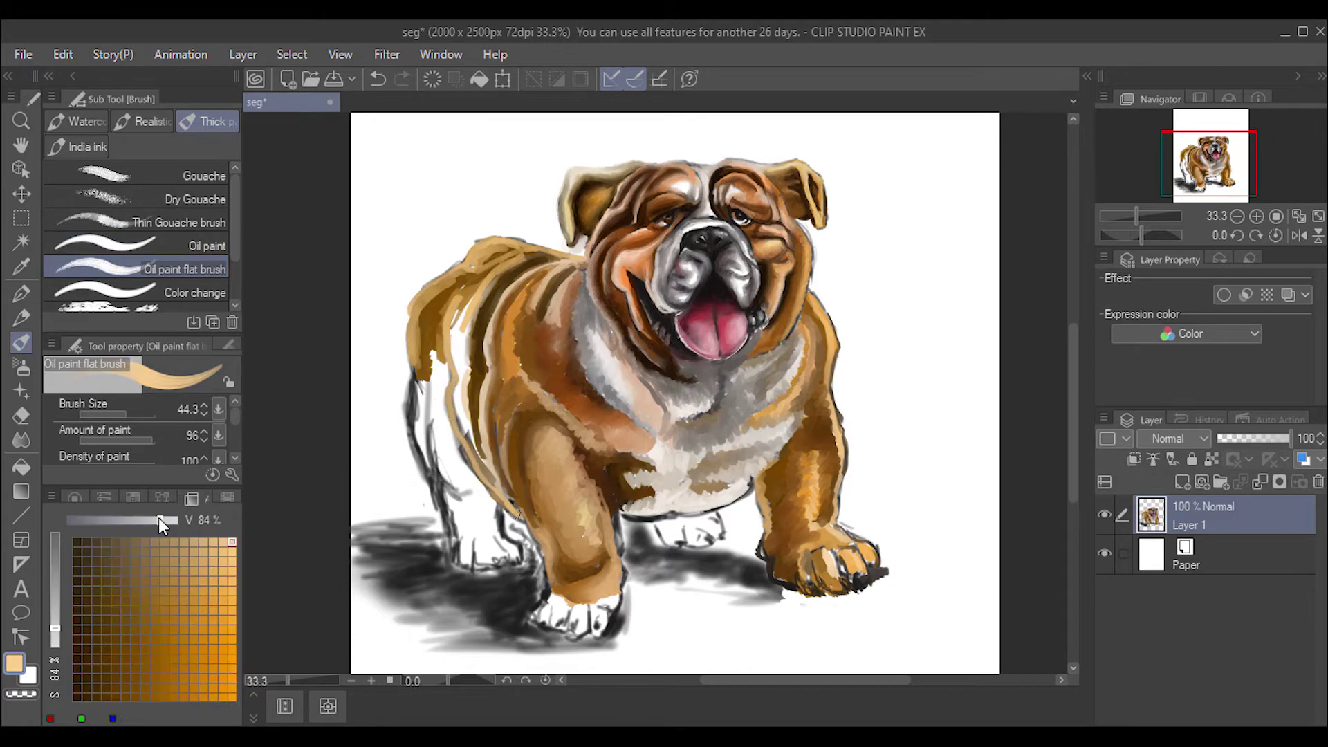
pyautogui.moveTo(160, 520); pyautogui.dragTo(168, 519)
pyautogui.moveTo(513, 508); pyautogui.dragTo(453, 374)
pyautogui.moveTo(478, 277)
pyautogui.mouseDown()
pyautogui.moveTo(442, 377)
pyautogui.moveTo(415, 408)
pyautogui.mouseUp()
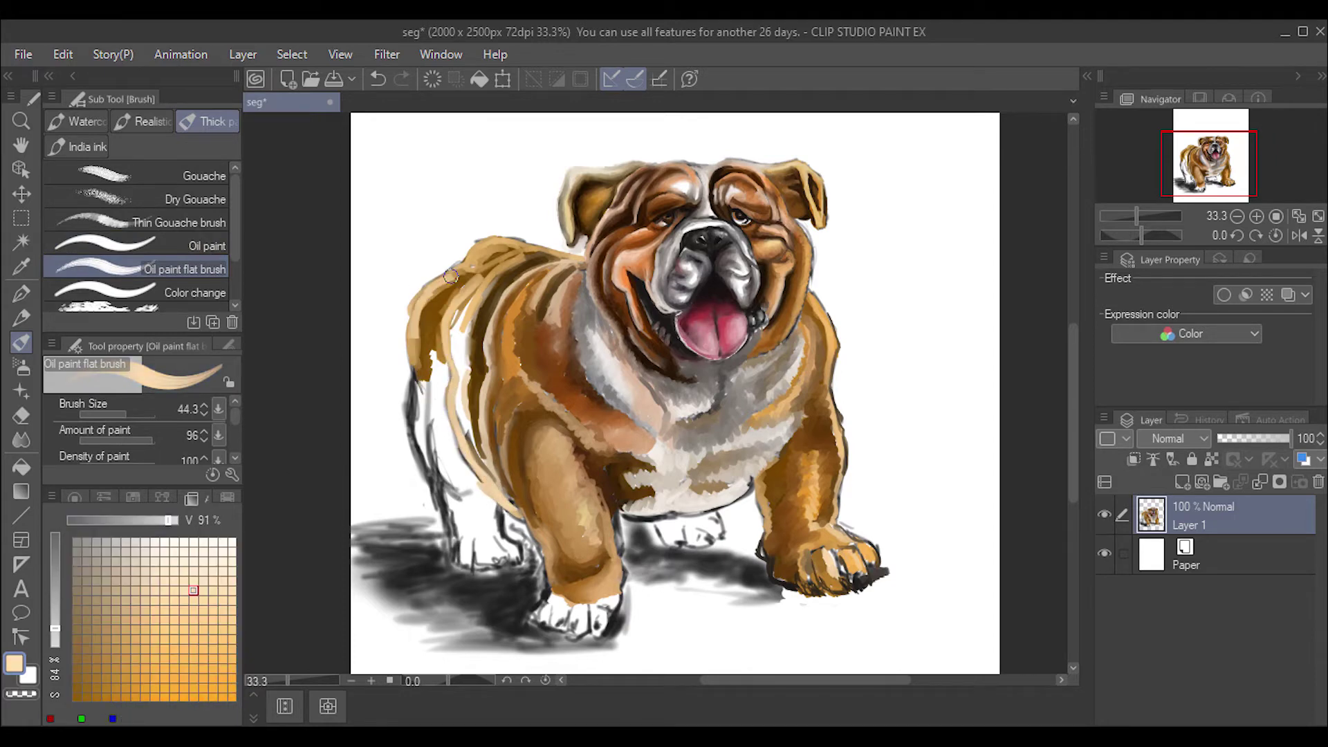
pyautogui.moveTo(491, 235)
pyautogui.mouseDown()
pyautogui.moveTo(417, 377)
pyautogui.moveTo(425, 498)
pyautogui.mouseUp()
pyautogui.moveTo(424, 415); pyautogui.dragTo(453, 540)
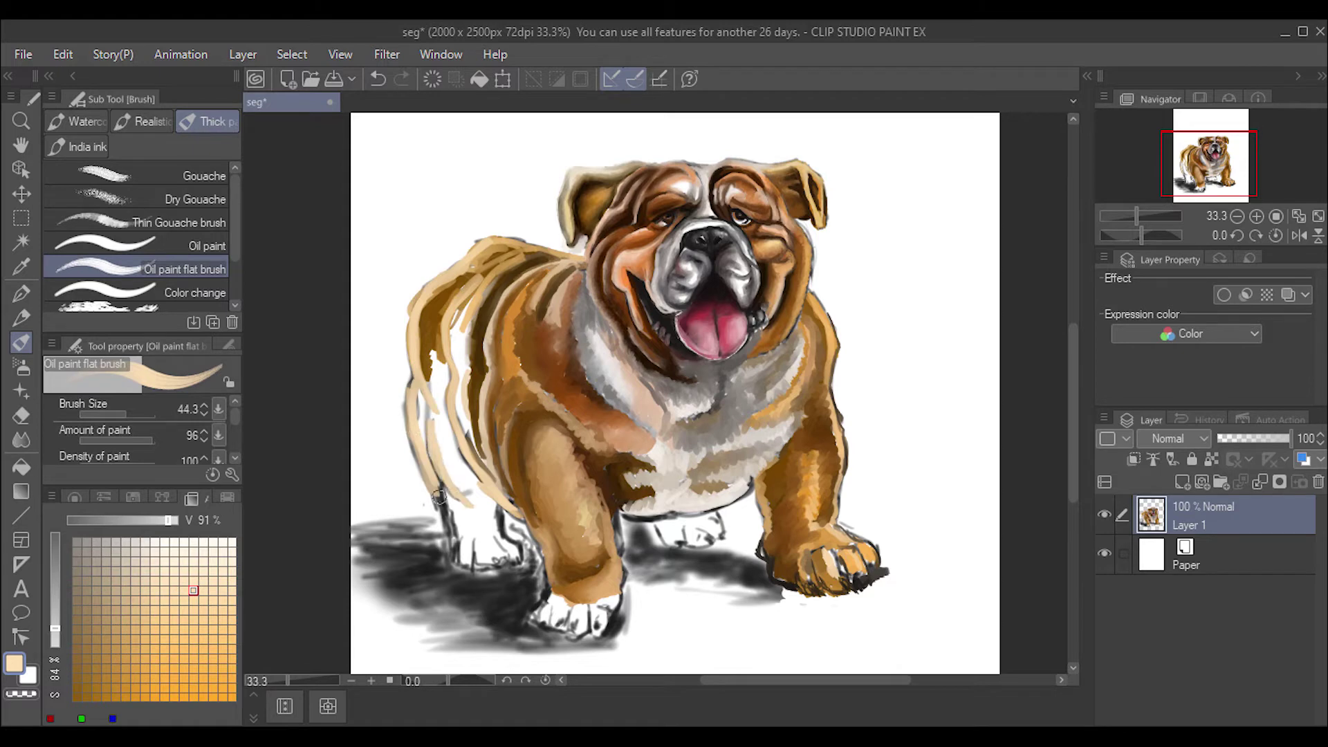
pyautogui.moveTo(409, 384); pyautogui.dragTo(456, 539)
pyautogui.moveTo(435, 480); pyautogui.dragTo(462, 571)
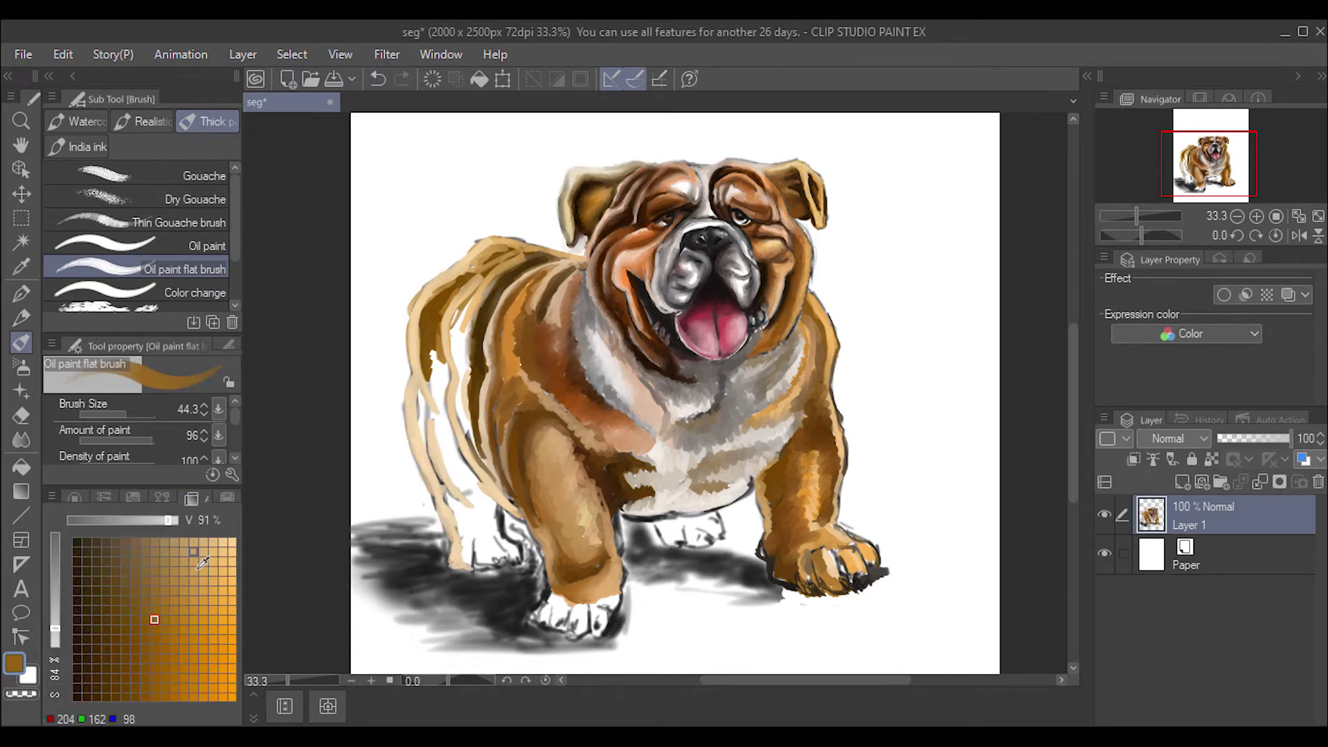
# Step: Dab brown onto the left leg and shade the front paw and toes dark brown
pyautogui.click(125, 639)
pyautogui.moveTo(484, 534)
pyautogui.mouseDown()
pyautogui.moveTo(464, 555)
pyautogui.moveTo(488, 543)
pyautogui.moveTo(515, 568)
pyautogui.mouseUp()
pyautogui.keyDown('alt'); pyautogui.click(464, 555); pyautogui.keyUp('alt')
pyautogui.moveTo(496, 508)
pyautogui.mouseDown()
pyautogui.moveTo(495, 581)
pyautogui.moveTo(464, 580)
pyautogui.moveTo(447, 539)
pyautogui.mouseUp()
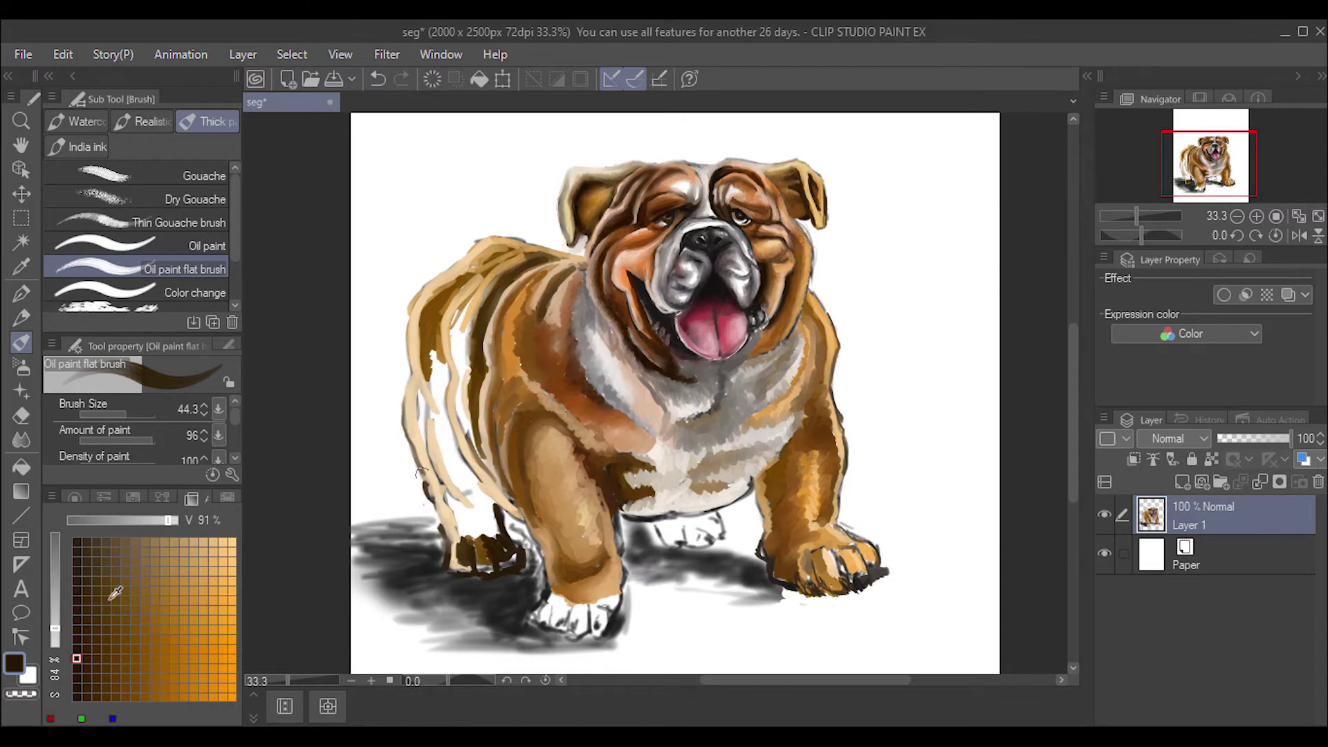
pyautogui.click(74, 496)
pyautogui.click(187, 603)
pyautogui.click(199, 499)
pyautogui.moveTo(443, 426)
pyautogui.mouseDown()
pyautogui.moveTo(442, 453)
pyautogui.moveTo(439, 377)
pyautogui.moveTo(476, 493)
pyautogui.mouseUp()
# Step: Paint orange down the dog's left leg and shade it with dark brown
pyautogui.click(145, 629)
pyautogui.click(193, 629)
pyautogui.moveTo(429, 399); pyautogui.dragTo(458, 487)
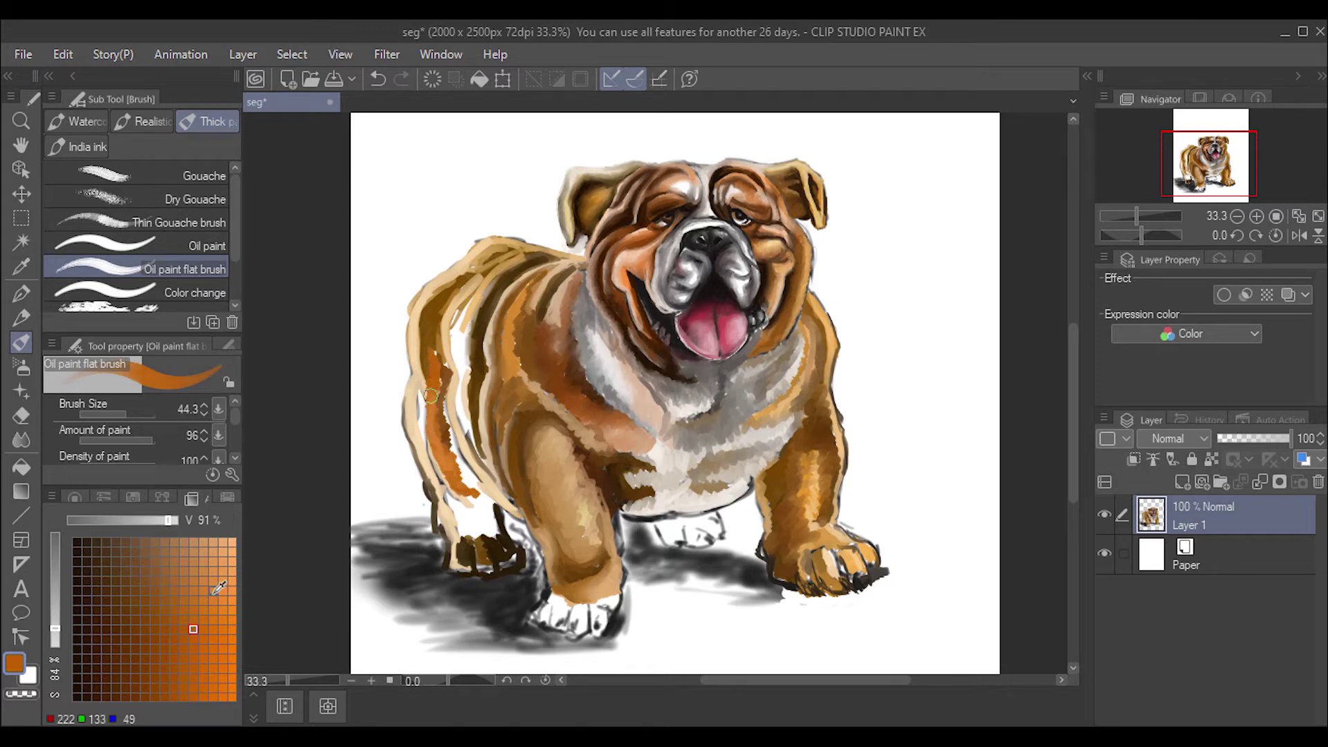
pyautogui.click(96, 668)
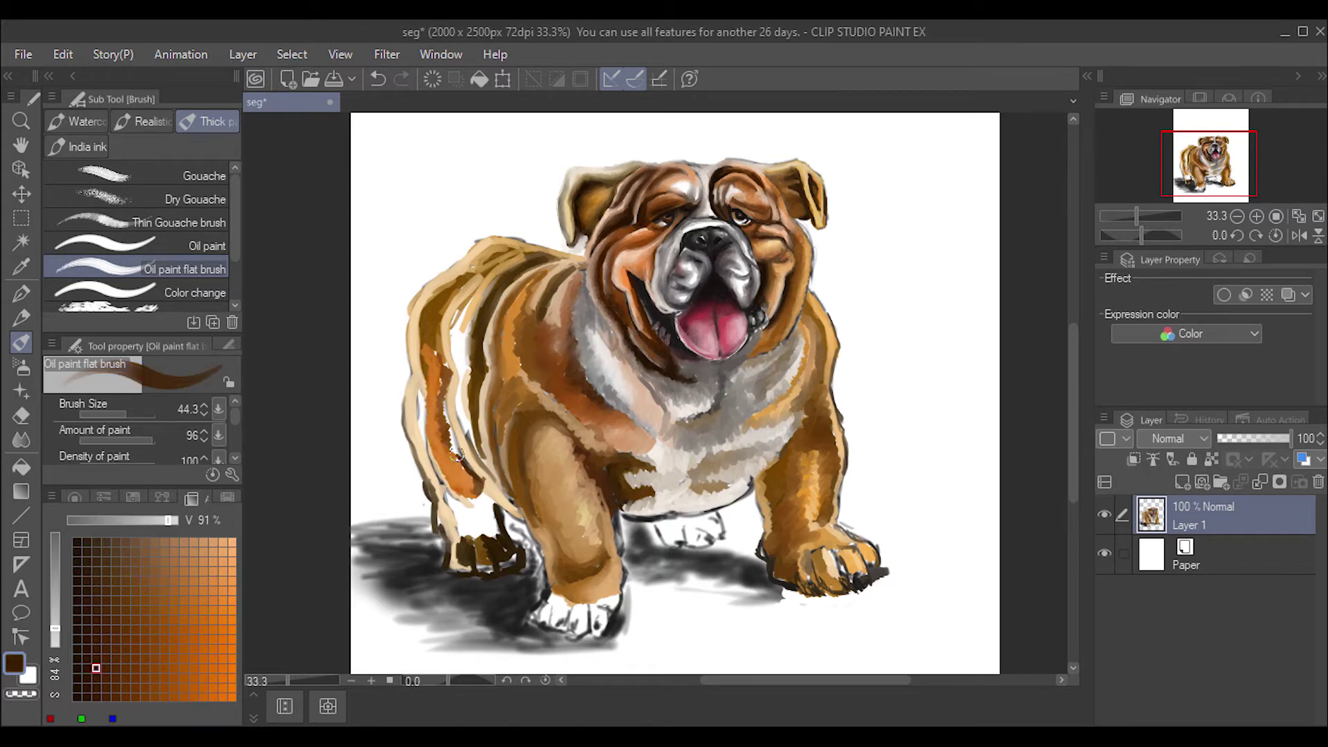
pyautogui.moveTo(457, 453)
pyautogui.mouseDown()
pyautogui.moveTo(416, 384)
pyautogui.moveTo(423, 474)
pyautogui.mouseUp()
pyautogui.click(135, 629)
# Step: Darken the left shoulder and upper back, and paint dark stripes down the left hindquarter and hind leg
pyautogui.moveTo(415, 391)
pyautogui.mouseDown()
pyautogui.moveTo(468, 317)
pyautogui.moveTo(459, 296)
pyautogui.mouseUp()
pyautogui.moveTo(450, 349)
pyautogui.mouseDown()
pyautogui.moveTo(463, 294)
pyautogui.moveTo(460, 356)
pyautogui.moveTo(477, 283)
pyautogui.moveTo(517, 259)
pyautogui.moveTo(418, 315)
pyautogui.mouseUp()
pyautogui.moveTo(509, 274)
pyautogui.mouseDown()
pyautogui.moveTo(467, 329)
pyautogui.moveTo(457, 401)
pyautogui.mouseUp()
pyautogui.moveTo(464, 354); pyautogui.dragTo(459, 432)
pyautogui.moveTo(484, 284)
pyautogui.mouseDown()
pyautogui.moveTo(456, 374)
pyautogui.moveTo(464, 440)
pyautogui.mouseUp()
pyautogui.moveTo(453, 377); pyautogui.dragTo(498, 502)
pyautogui.moveTo(462, 340)
pyautogui.mouseDown()
pyautogui.moveTo(507, 499)
pyautogui.moveTo(465, 536)
pyautogui.moveTo(485, 533)
pyautogui.moveTo(467, 506)
pyautogui.mouseUp()
pyautogui.keyDown('alt'); pyautogui.click(484, 477); pyautogui.keyUp('alt')
pyautogui.keyDown('alt'); pyautogui.click(418, 425); pyautogui.keyUp('alt')
pyautogui.keyDown('alt'); pyautogui.click(484, 532); pyautogui.keyUp('alt')
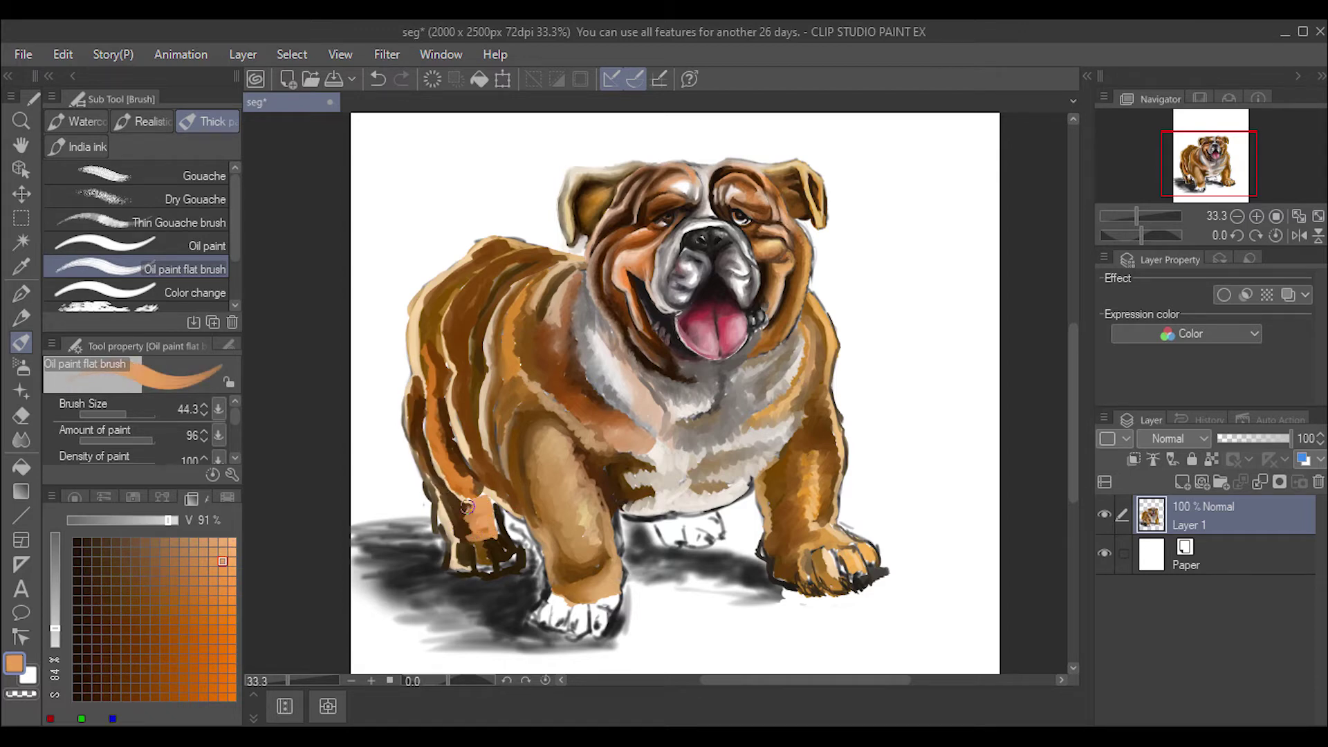
# Step: Shade the white front paw with a grey-brown tone
pyautogui.click(75, 498)
pyautogui.click(172, 563)
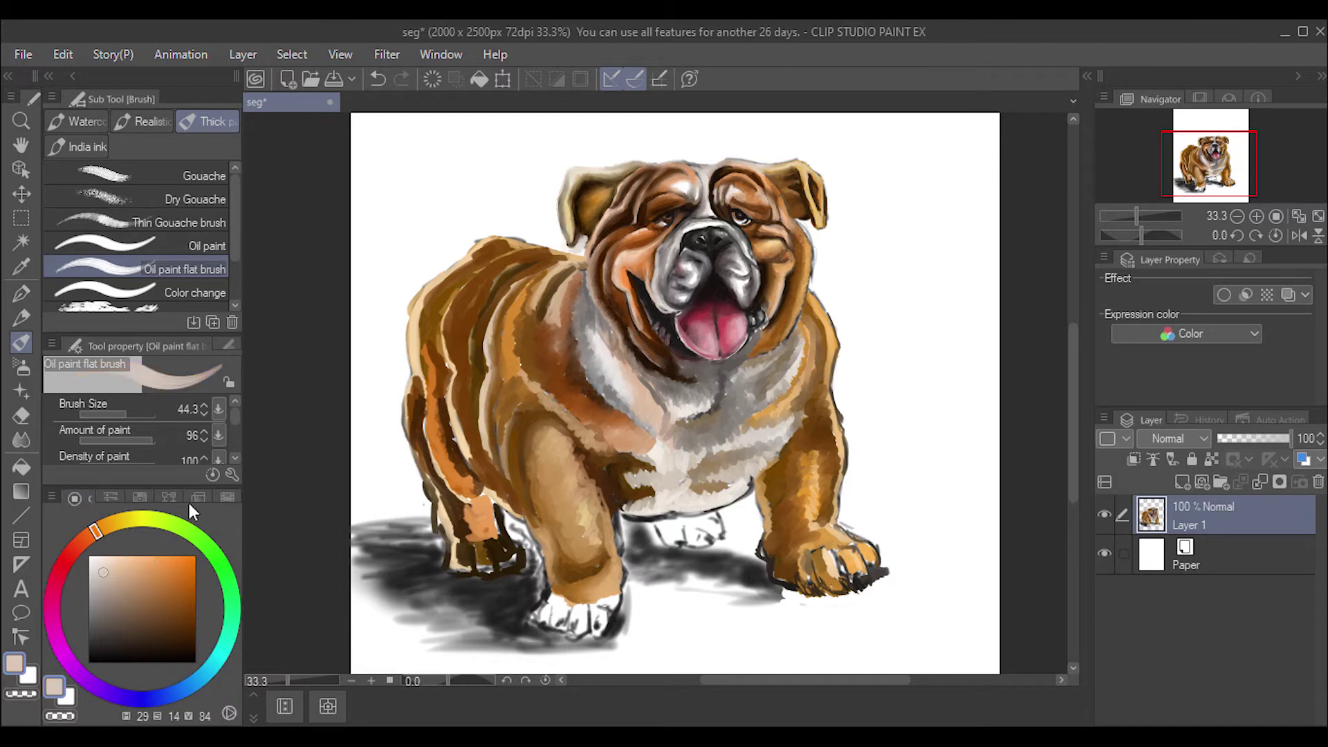
pyautogui.keyDown('alt'); pyautogui.click(561, 600); pyautogui.keyUp('alt')
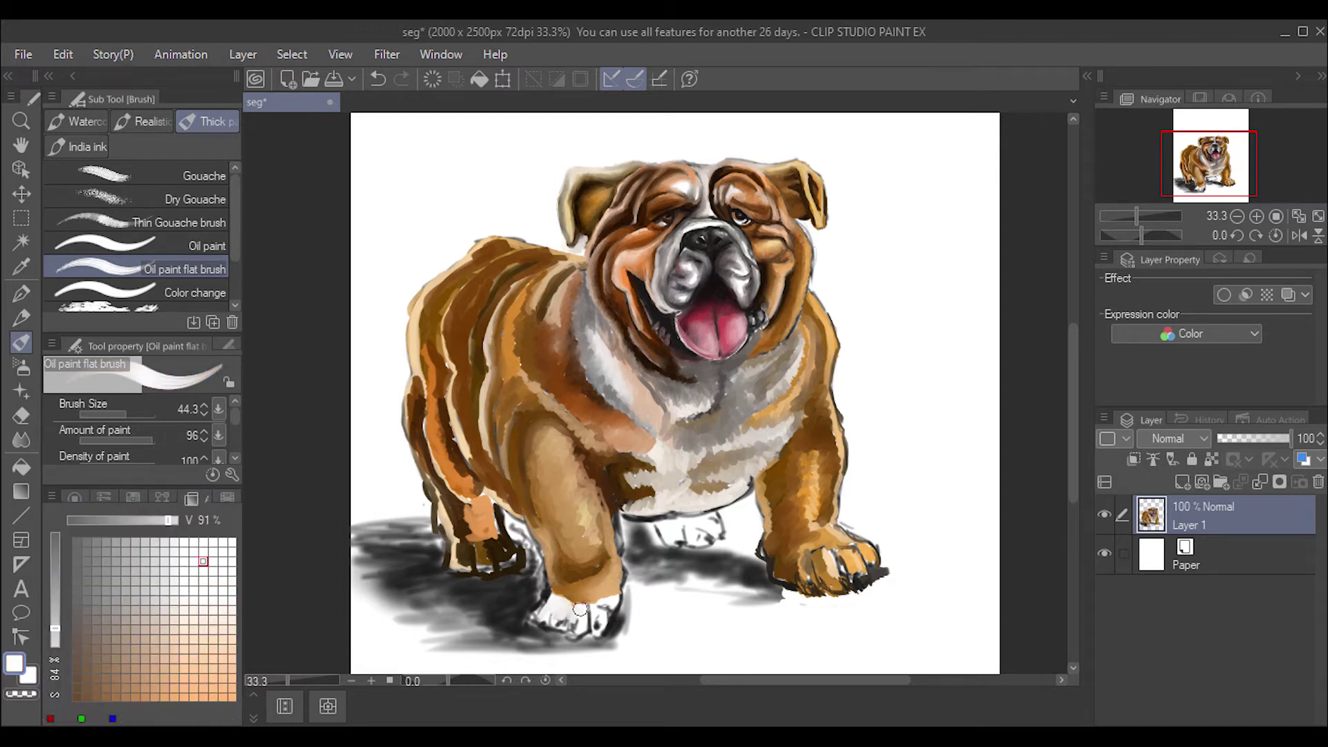
pyautogui.click(76, 639)
pyautogui.moveTo(605, 612); pyautogui.dragTo(572, 626)
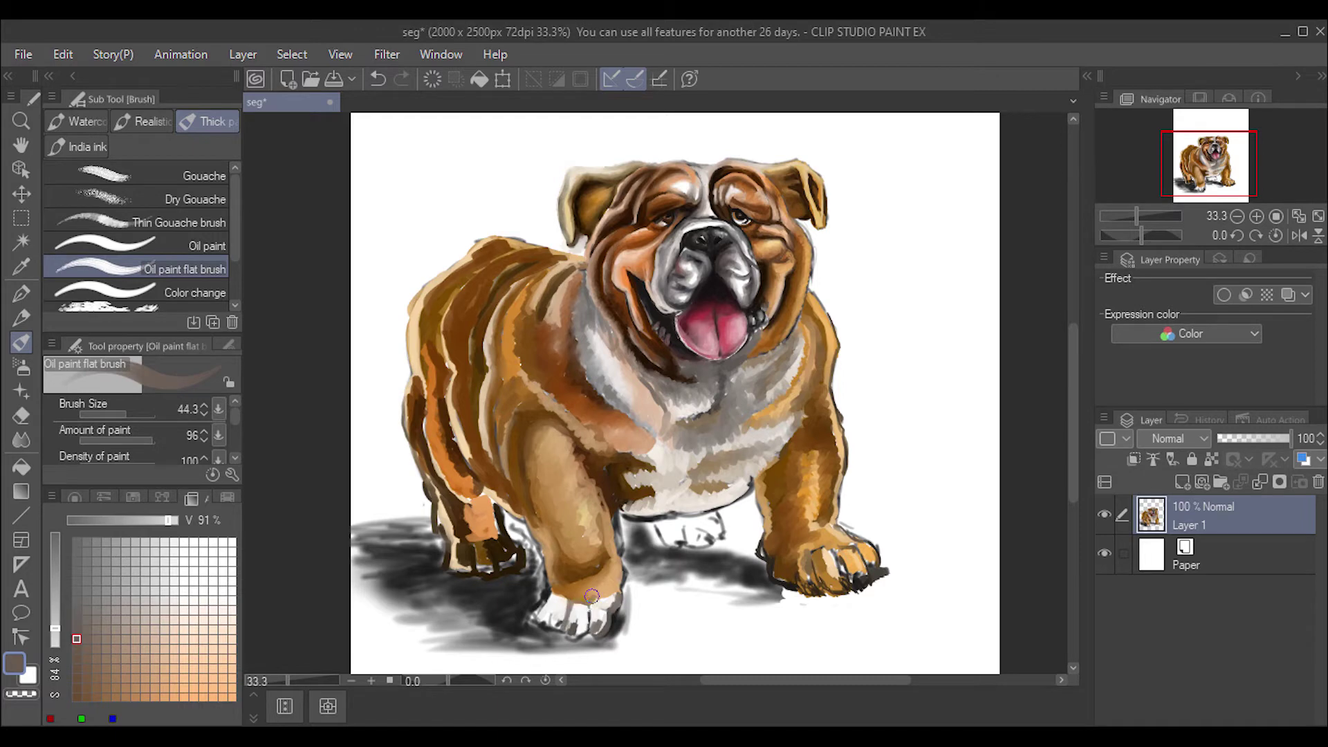
# Step: Paint white highlights over the grey front paw
pyautogui.press('p')
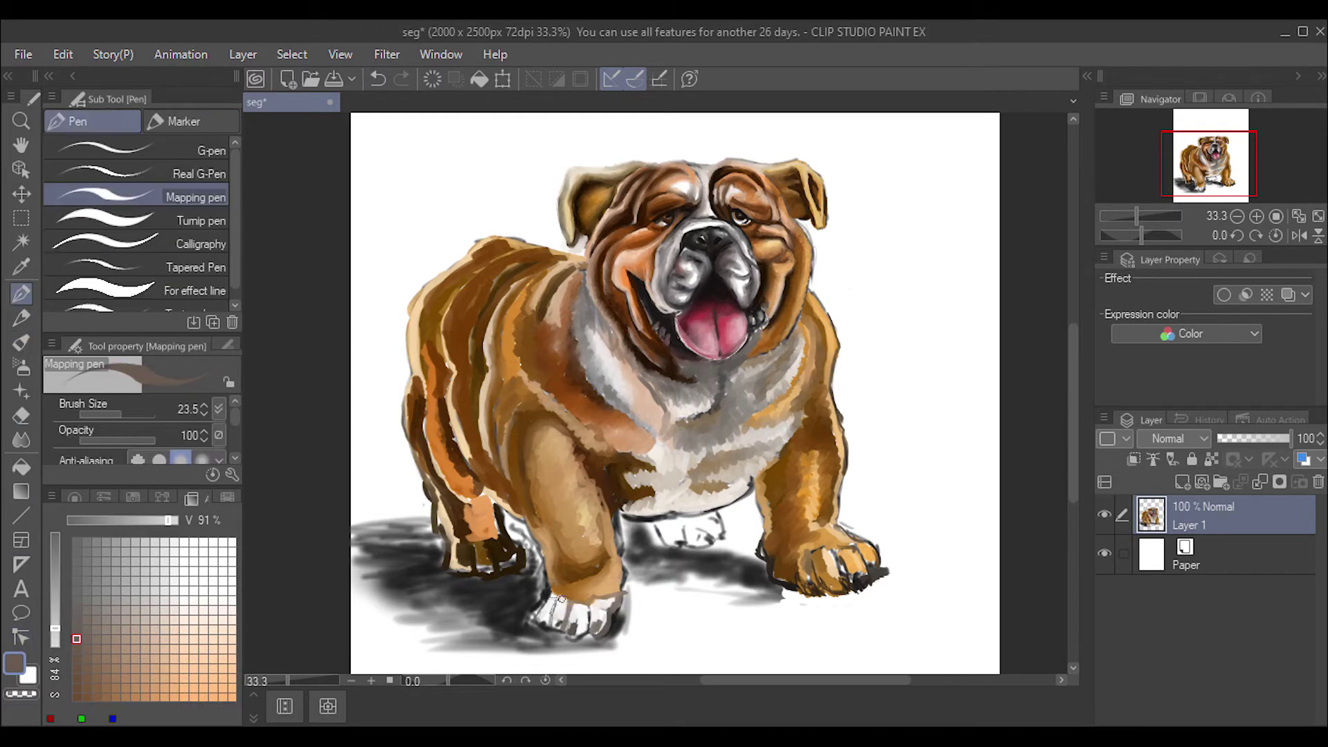
pyautogui.press('b')
pyautogui.press('p')
pyautogui.click(24, 347)
pyautogui.click(116, 580)
pyautogui.keyDown('alt'); pyautogui.click(700, 537); pyautogui.keyUp('alt')
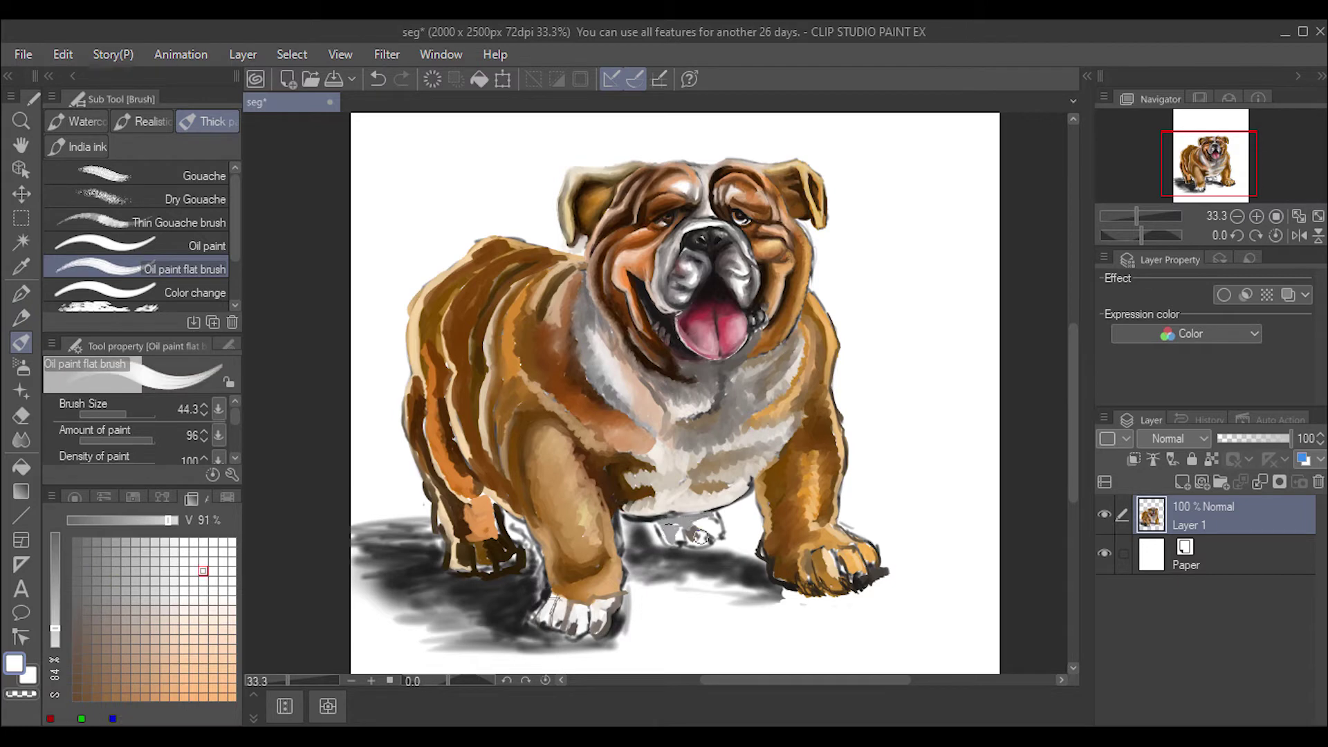
pyautogui.moveTo(700, 535); pyautogui.dragTo(674, 533)
# Step: Add white along the lower belly edge and peach tan along the front leg's inner edge
pyautogui.keyDown('alt'); pyautogui.click(709, 521); pyautogui.keyUp('alt')
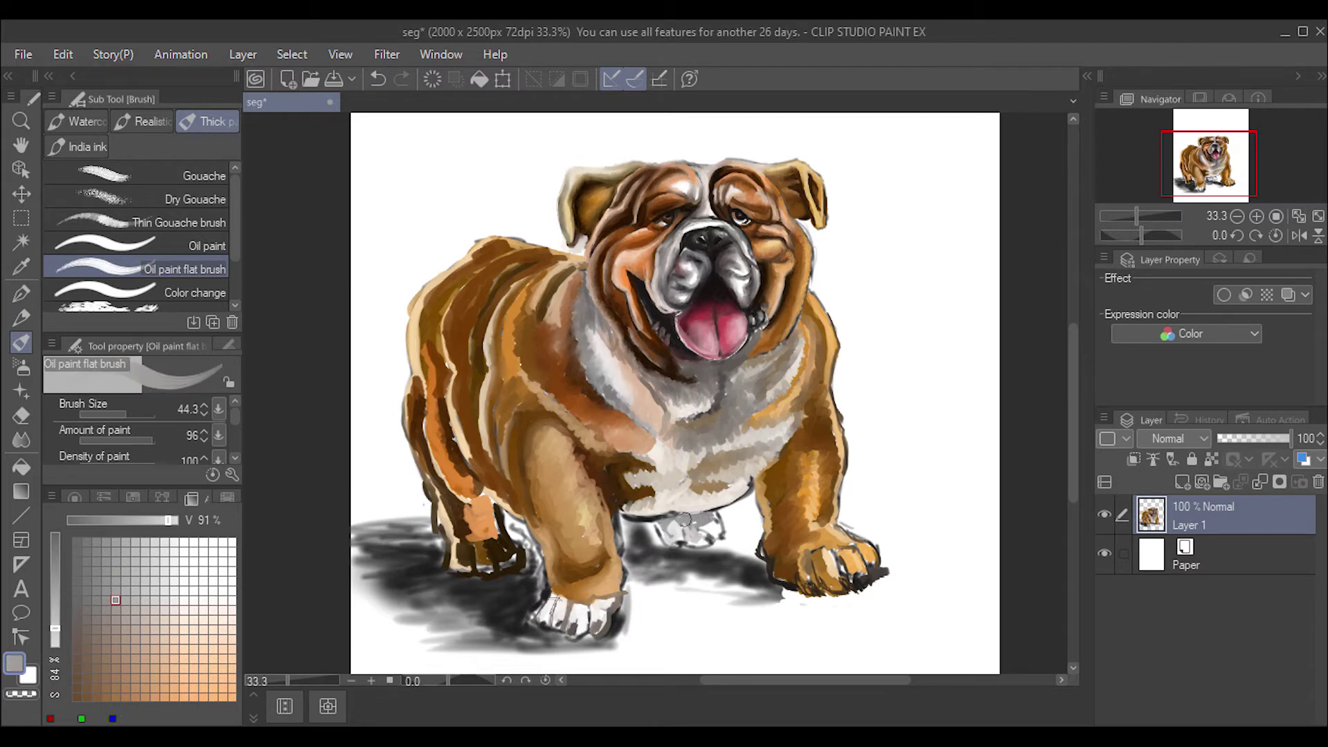
pyautogui.keyDown('alt'); pyautogui.click(717, 518); pyautogui.keyUp('alt')
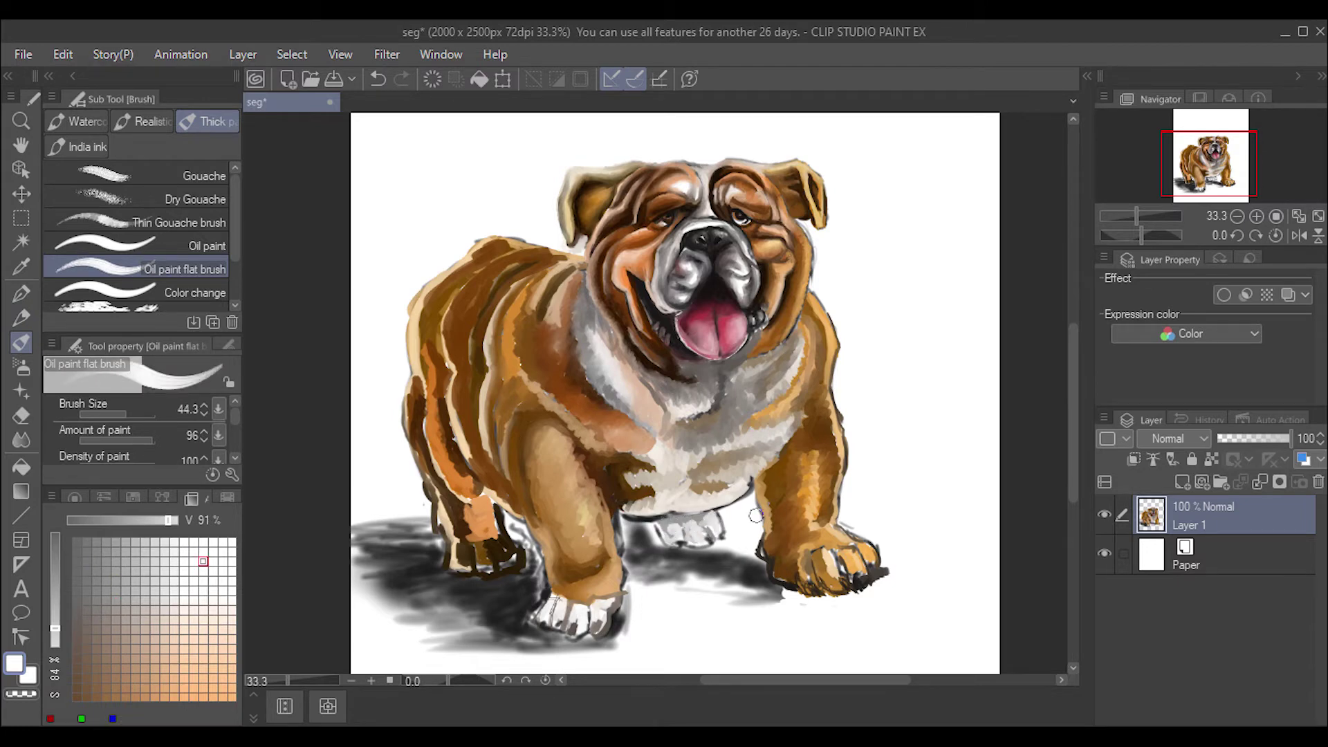
pyautogui.moveTo(753, 488)
pyautogui.mouseDown()
pyautogui.moveTo(665, 510)
pyautogui.moveTo(623, 561)
pyautogui.mouseUp()
pyautogui.keyDown('alt'); pyautogui.click(642, 514); pyautogui.keyUp('alt')
pyautogui.moveTo(603, 495); pyautogui.dragTo(625, 581)
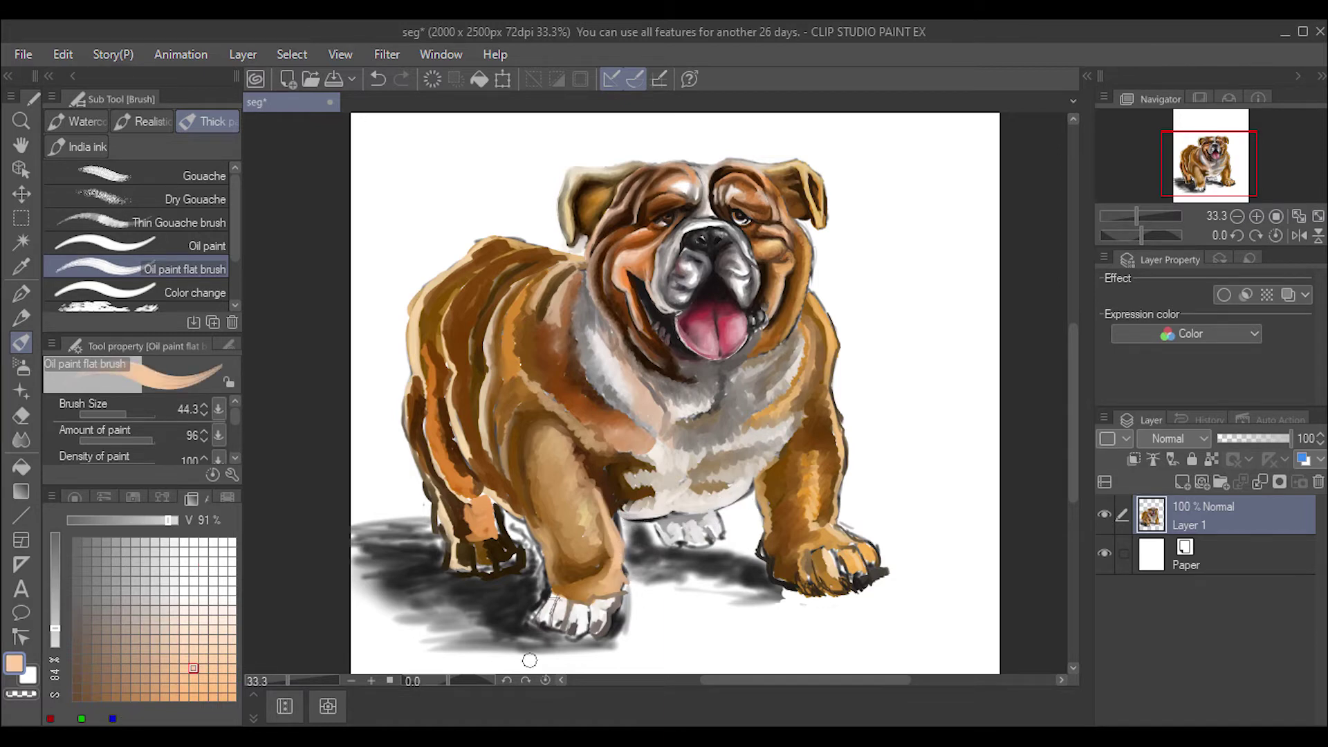
pyautogui.click(21, 440)
# Step: Blend the dog's left back edge, flank stripes and back fur, resizing the Blend brush between passes
pyautogui.click(125, 414)
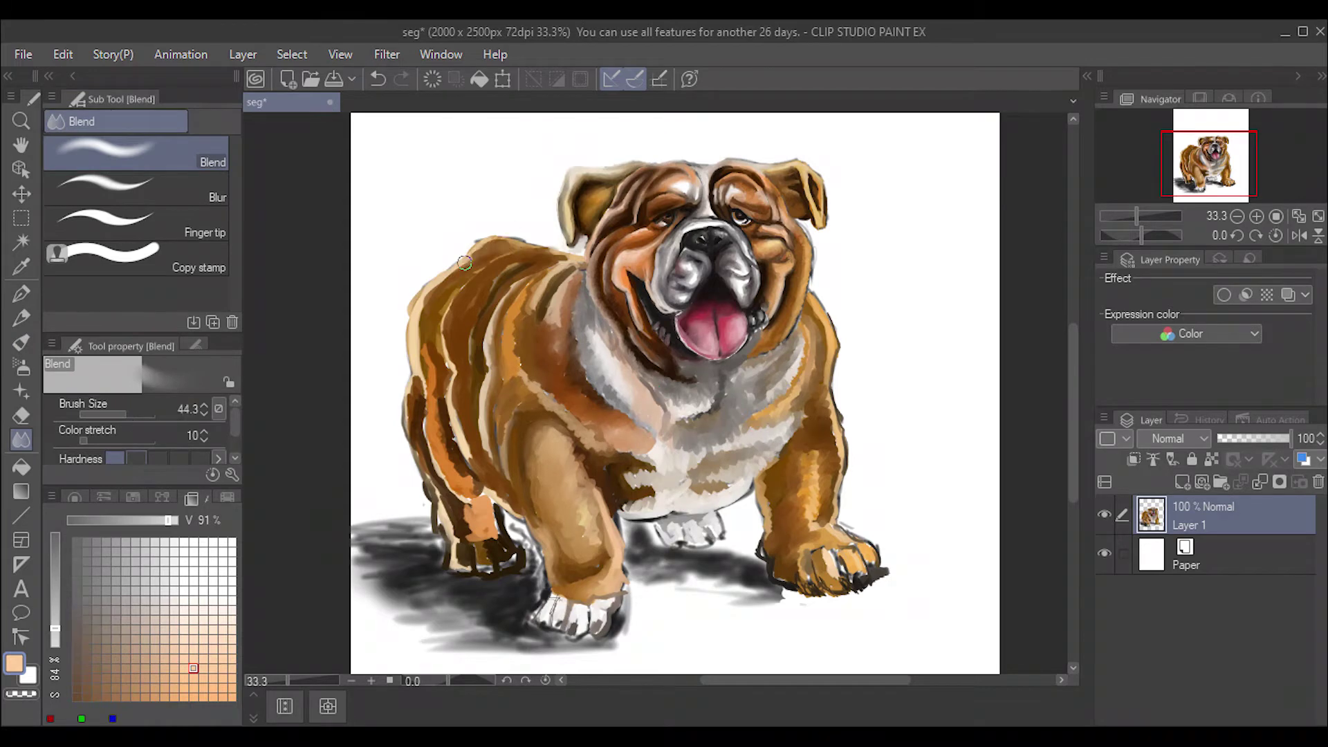
pyautogui.moveTo(505, 249)
pyautogui.mouseDown()
pyautogui.moveTo(422, 304)
pyautogui.moveTo(415, 394)
pyautogui.mouseUp()
pyautogui.moveTo(426, 318); pyautogui.dragTo(429, 415)
pyautogui.moveTo(429, 356); pyautogui.dragTo(418, 422)
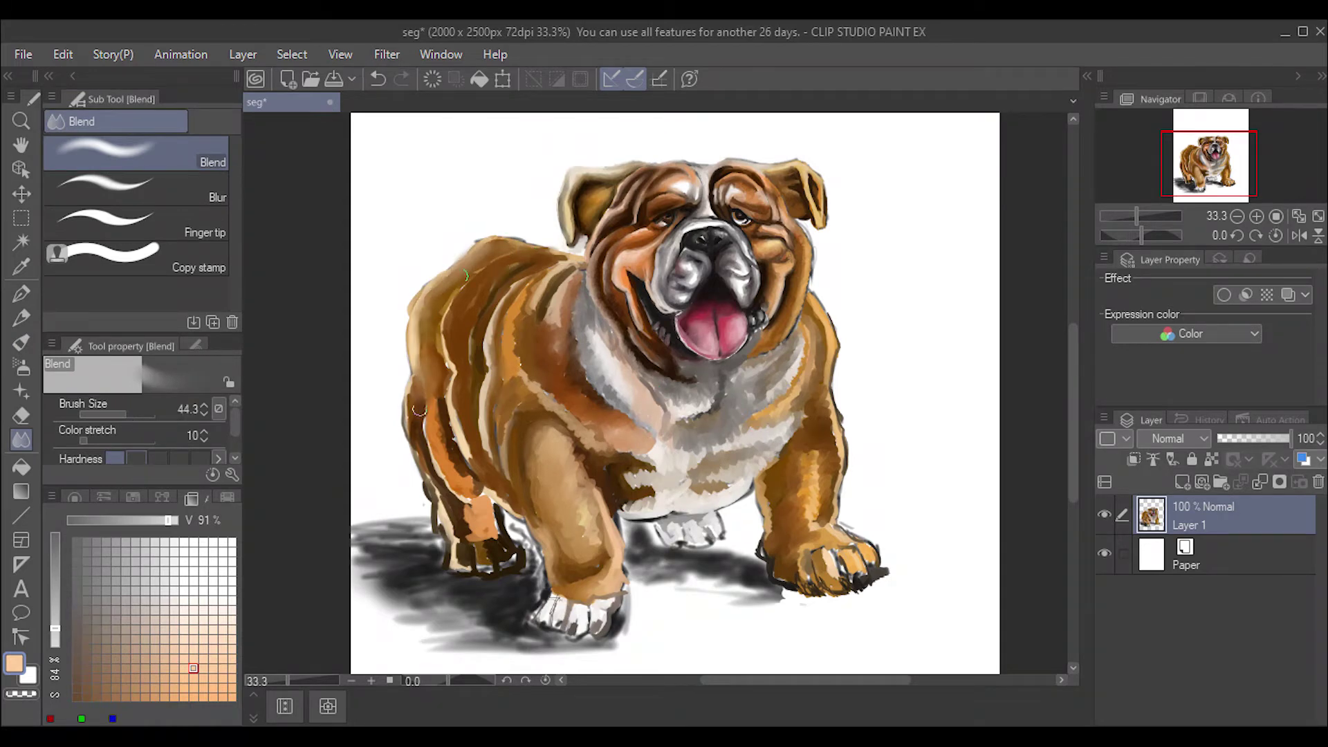
pyautogui.click(103, 414)
pyautogui.moveTo(504, 325); pyautogui.dragTo(550, 270)
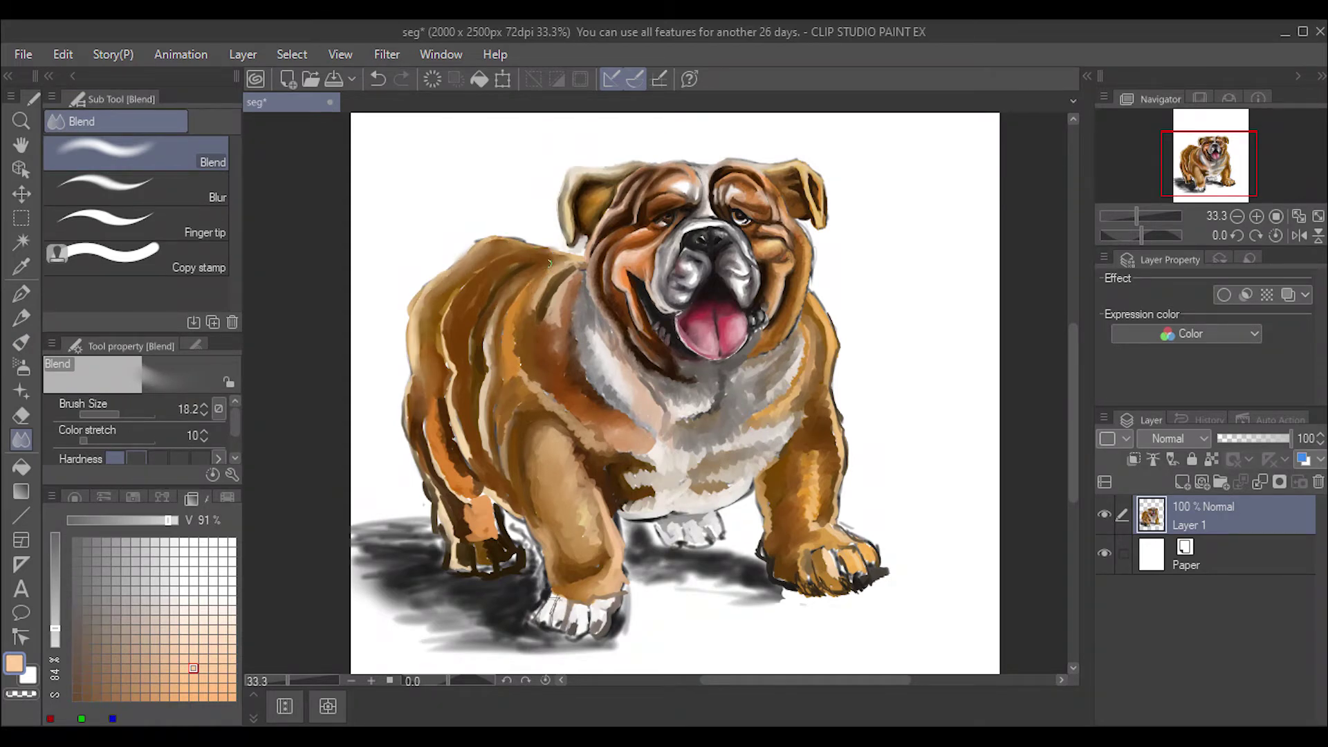
pyautogui.moveTo(442, 311)
pyautogui.mouseDown()
pyautogui.moveTo(460, 457)
pyautogui.moveTo(470, 323)
pyautogui.mouseUp()
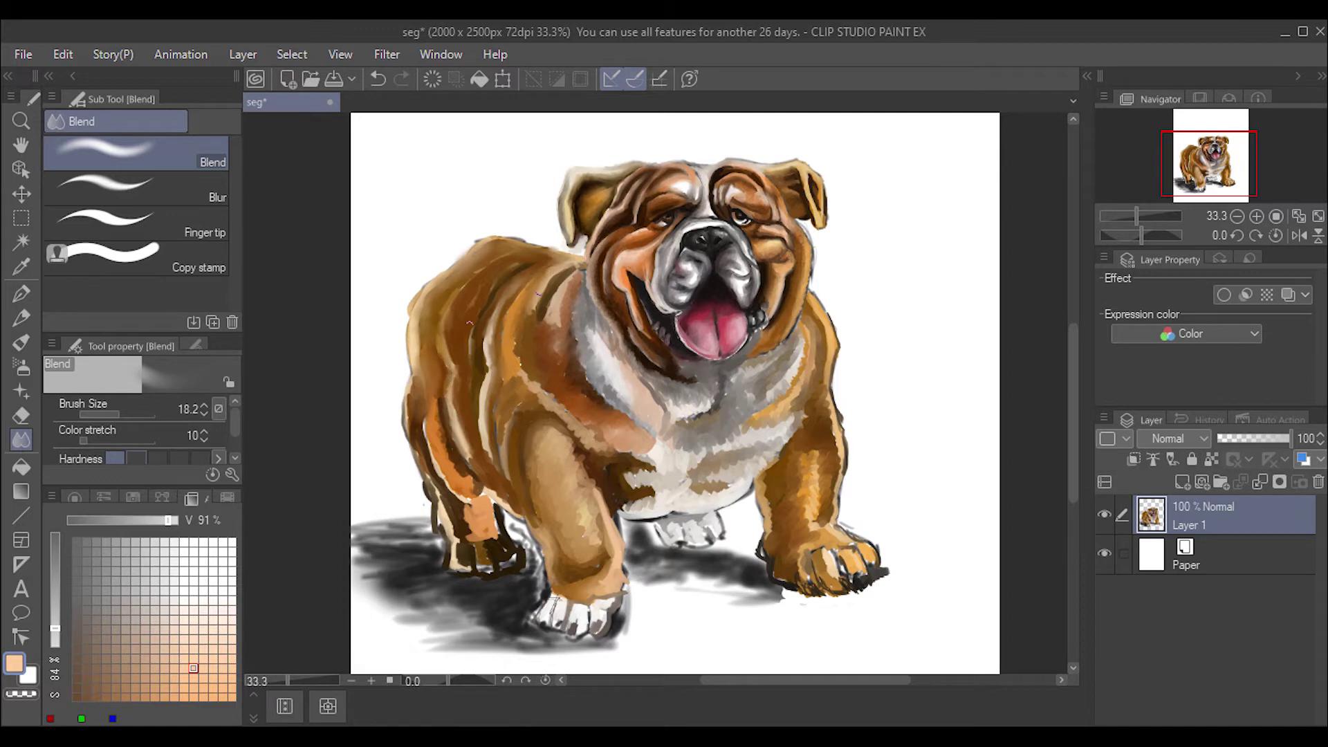
pyautogui.moveTo(538, 297); pyautogui.dragTo(542, 322)
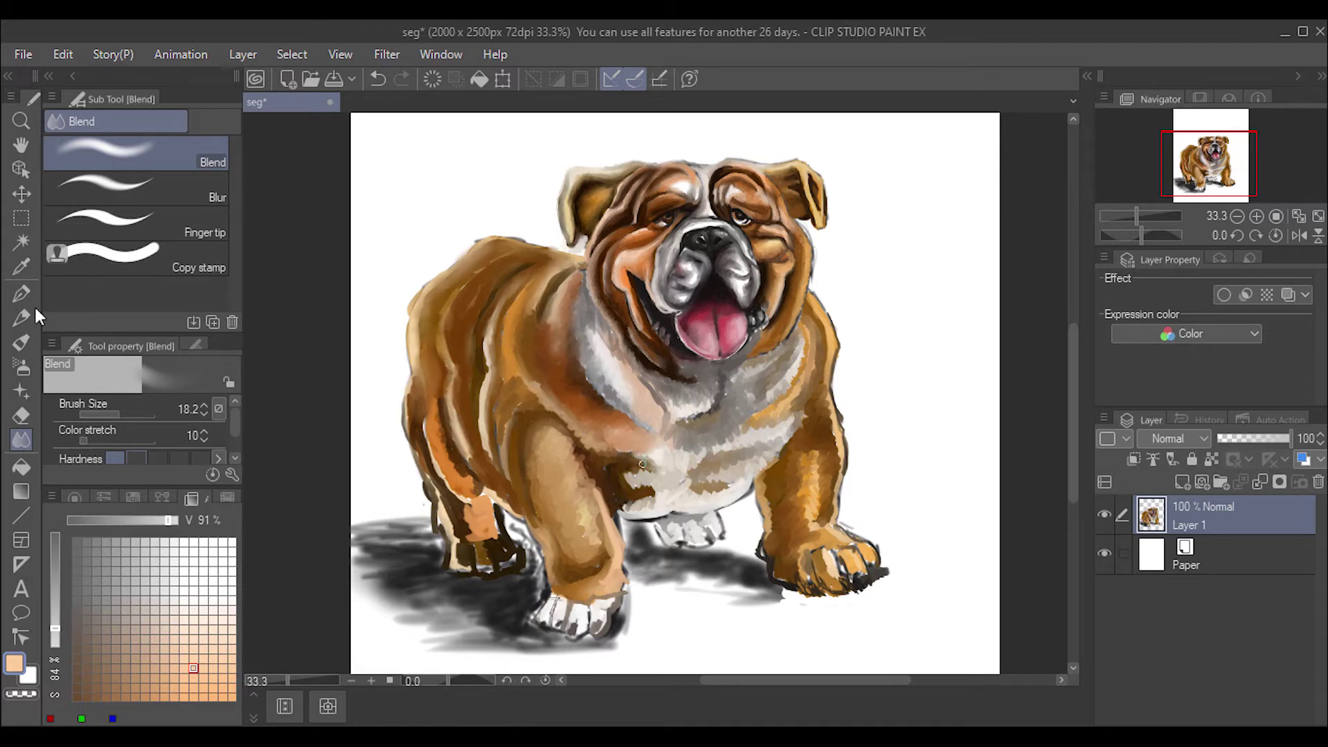
# Step: Shade the belly with sampled dark brown and paint dark brown down the front leg's left edge
pyautogui.click(20, 343)
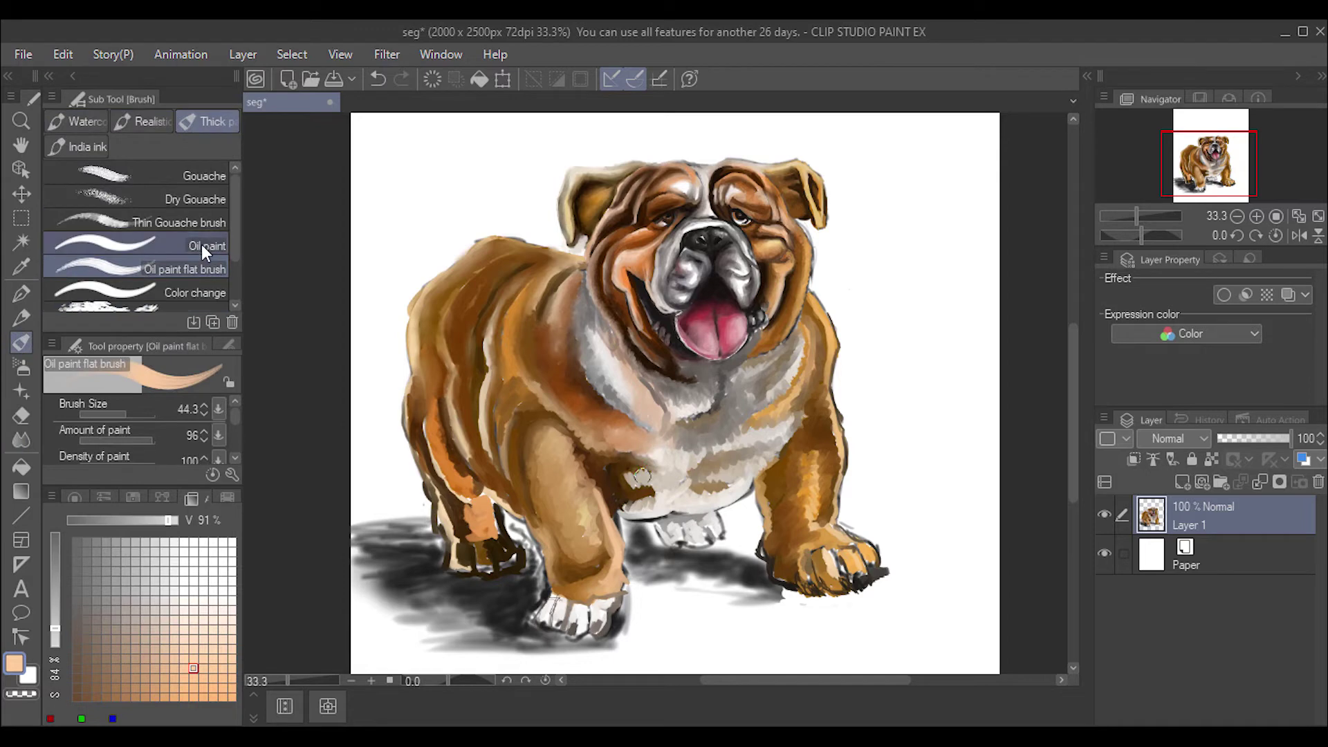
pyautogui.click(119, 414)
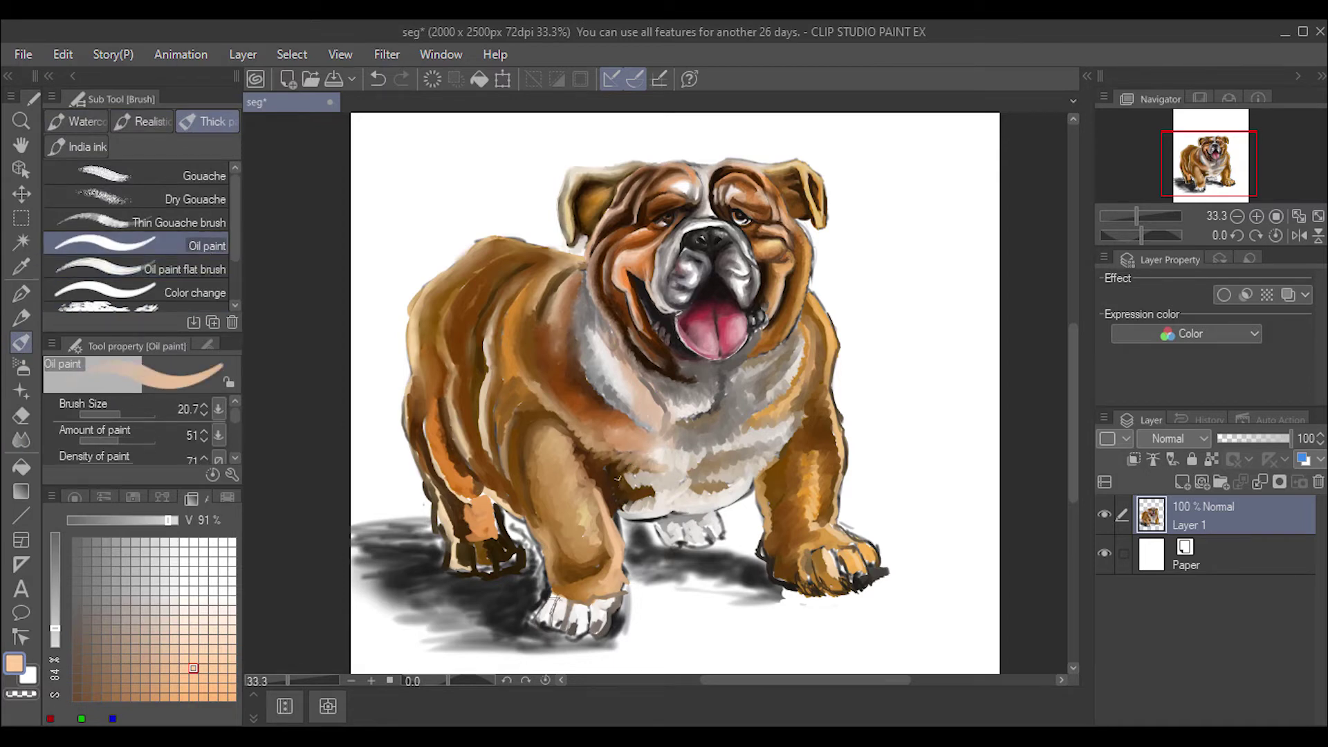
pyautogui.keyDown('alt'); pyautogui.click(642, 492); pyautogui.keyUp('alt')
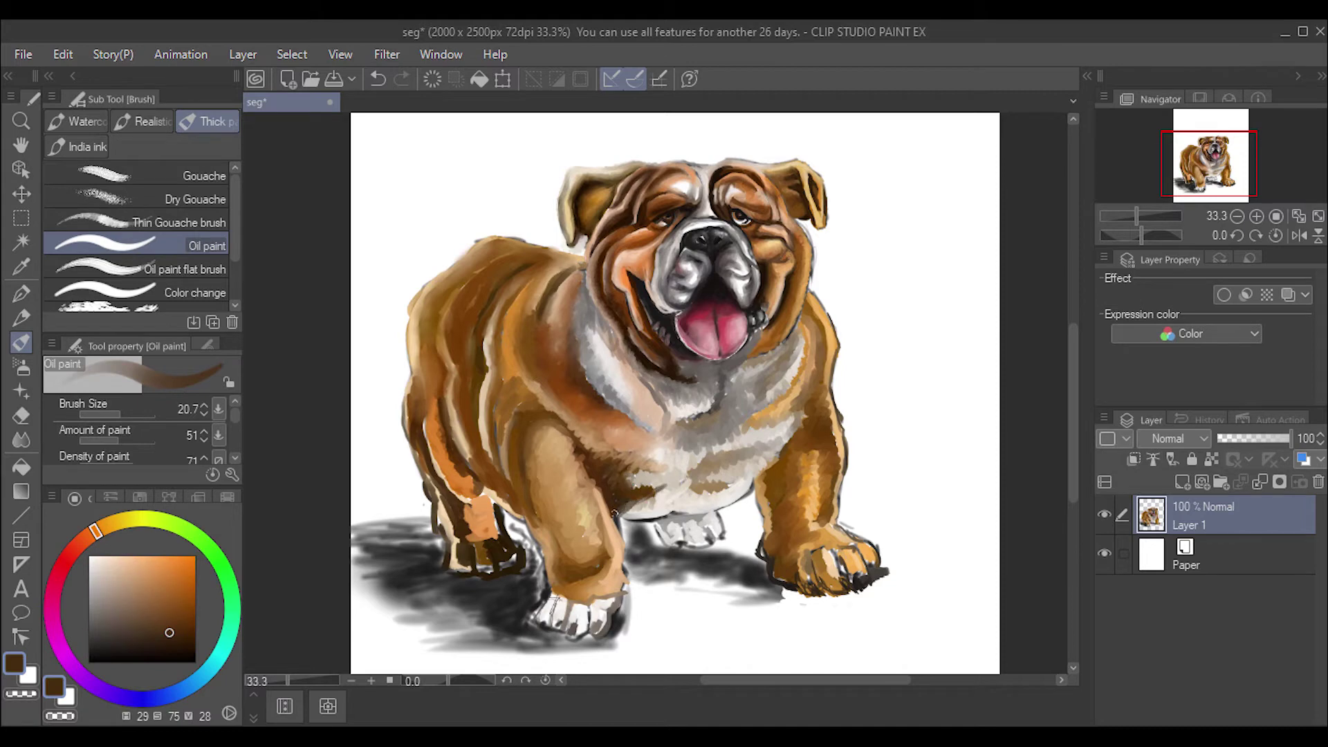
pyautogui.moveTo(688, 491); pyautogui.dragTo(746, 473)
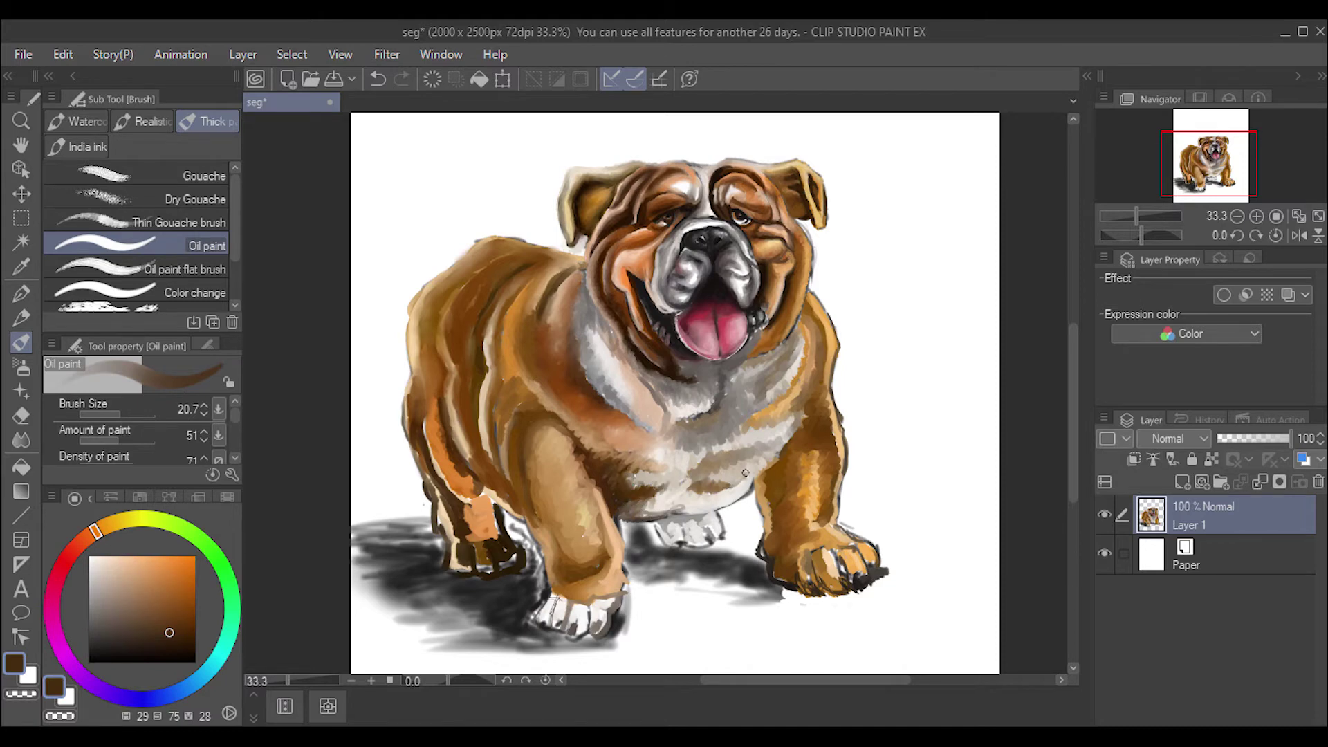
pyautogui.moveTo(645, 450); pyautogui.dragTo(600, 497)
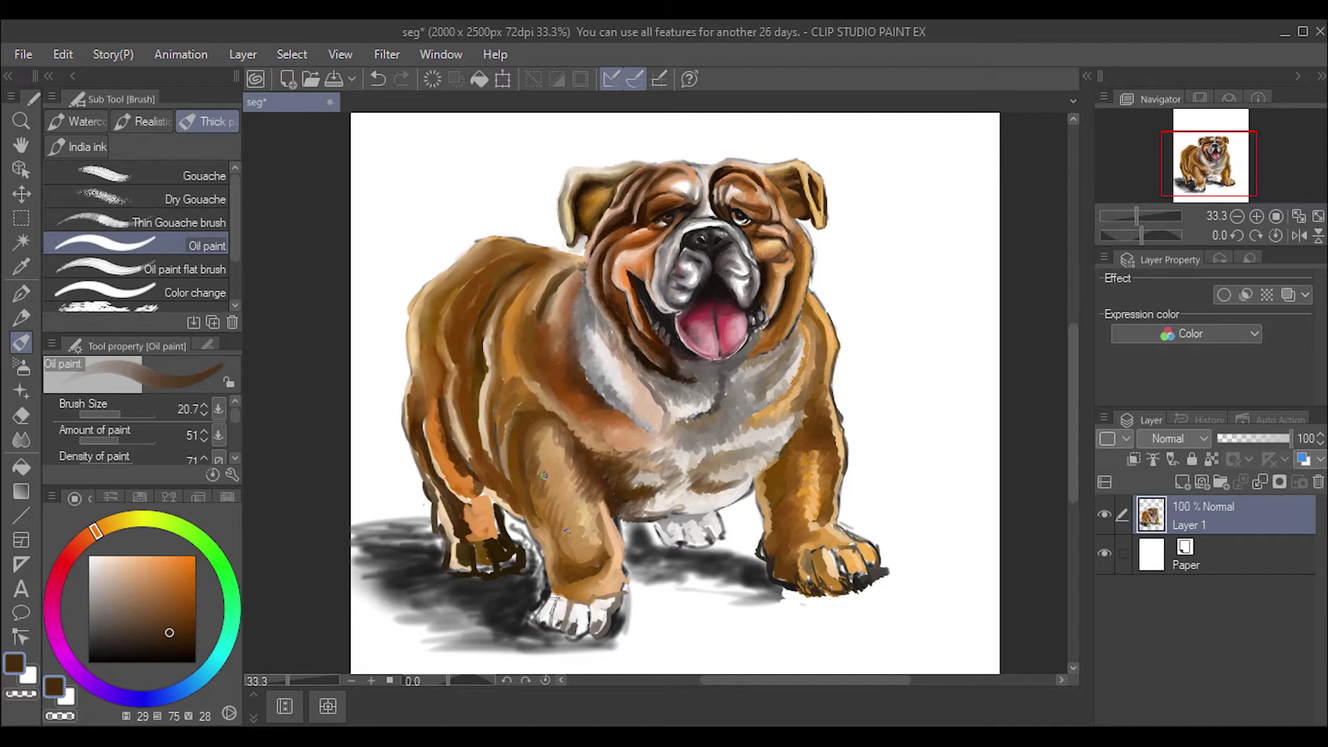
pyautogui.click(173, 267)
pyautogui.keyDown('alt'); pyautogui.click(516, 450); pyautogui.keyUp('alt')
pyautogui.moveTo(522, 435); pyautogui.dragTo(554, 559)
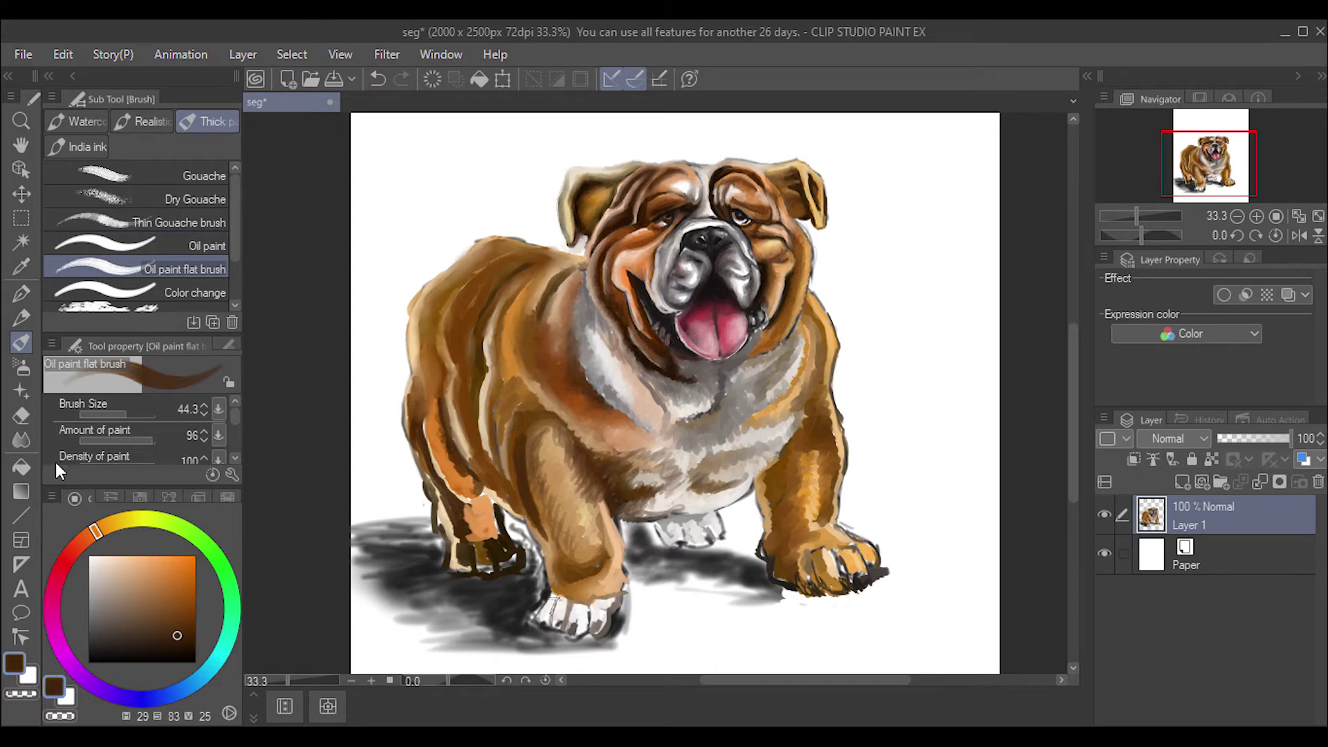
# Step: With a larger Blend brush, smooth the front leg patch, rear flank, chest fur and right front leg
pyautogui.click(21, 440)
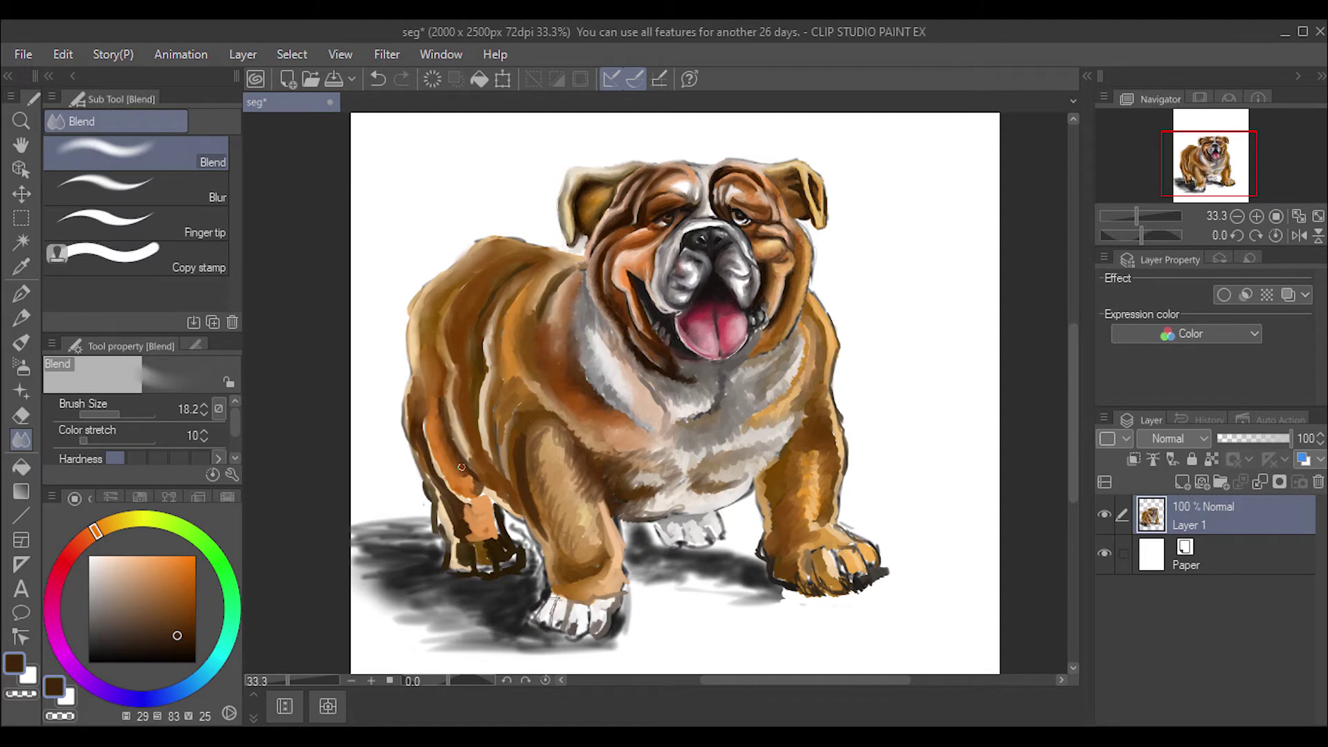
pyautogui.moveTo(113, 414); pyautogui.dragTo(123, 414)
pyautogui.moveTo(484, 509)
pyautogui.mouseDown()
pyautogui.moveTo(481, 541)
pyautogui.moveTo(489, 512)
pyautogui.moveTo(446, 526)
pyautogui.mouseUp()
pyautogui.moveTo(512, 290)
pyautogui.mouseDown()
pyautogui.moveTo(495, 415)
pyautogui.moveTo(471, 463)
pyautogui.moveTo(542, 404)
pyautogui.mouseUp()
pyautogui.moveTo(502, 481); pyautogui.dragTo(496, 422)
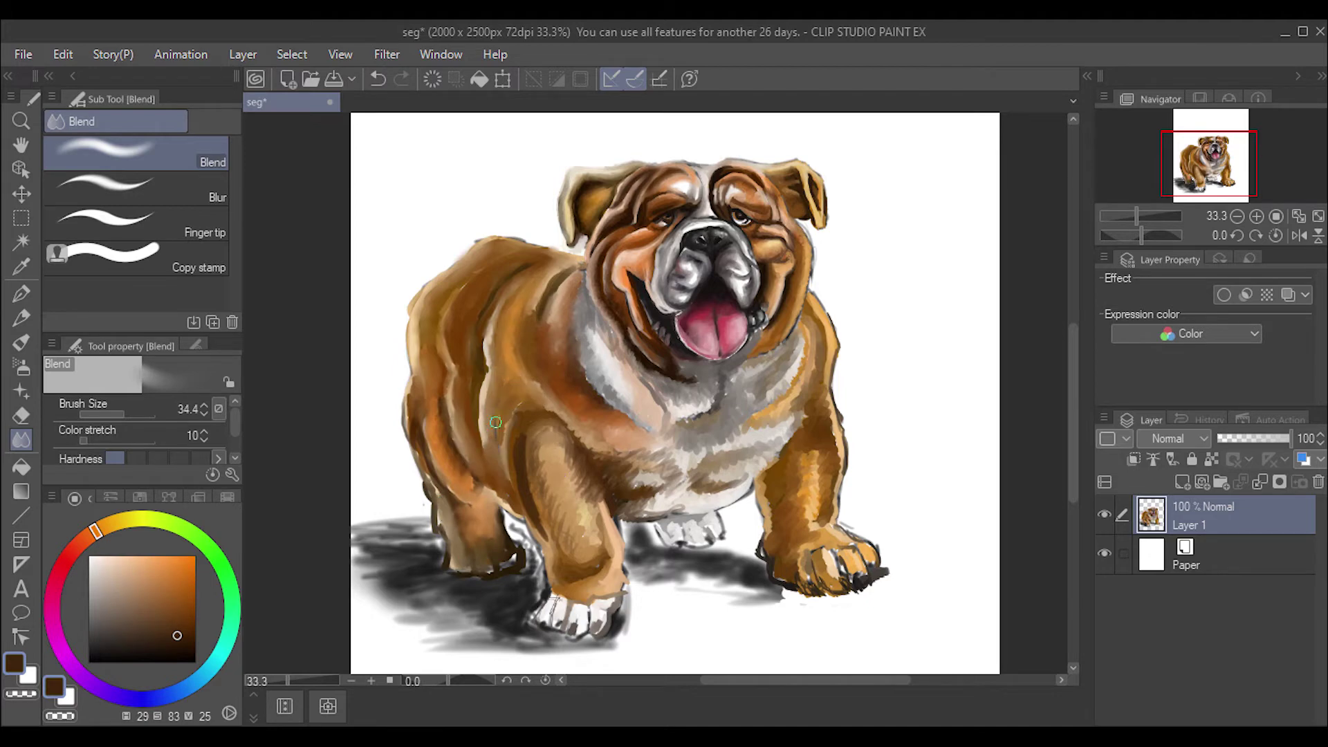
pyautogui.moveTo(605, 396)
pyautogui.mouseDown()
pyautogui.moveTo(622, 412)
pyautogui.moveTo(601, 340)
pyautogui.moveTo(650, 374)
pyautogui.moveTo(763, 361)
pyautogui.mouseUp()
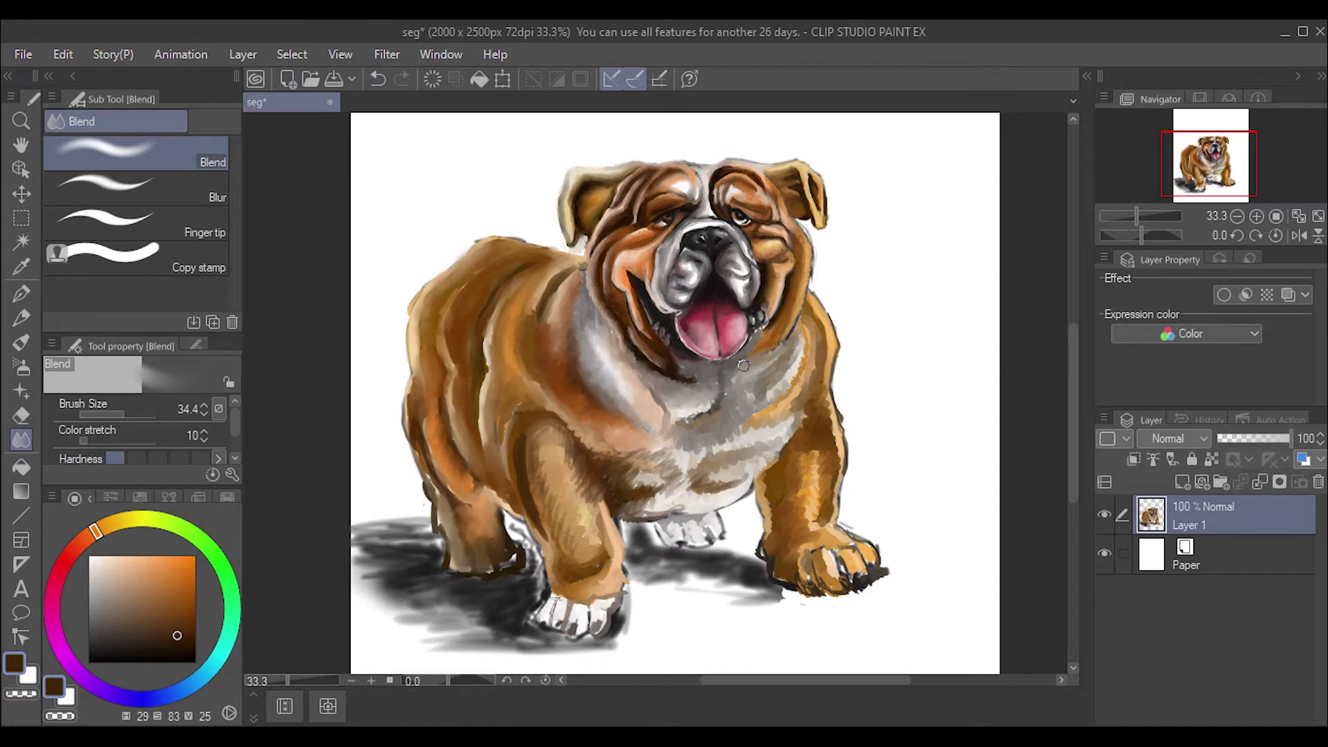
pyautogui.moveTo(812, 325); pyautogui.dragTo(834, 460)
pyautogui.moveTo(813, 526)
pyautogui.mouseDown()
pyautogui.moveTo(819, 457)
pyautogui.moveTo(825, 574)
pyautogui.moveTo(858, 546)
pyautogui.mouseUp()
# Step: Smooth the right front paw, lower belly and leg fur, then choose a lighter tan
pyautogui.moveTo(695, 523)
pyautogui.mouseDown()
pyautogui.moveTo(736, 477)
pyautogui.moveTo(660, 446)
pyautogui.mouseUp()
pyautogui.moveTo(595, 532); pyautogui.dragTo(560, 456)
pyautogui.moveTo(546, 533); pyautogui.dragTo(523, 449)
pyautogui.click(192, 498)
pyautogui.click(203, 619)
# Step: Paint light tan and peach highlights on the shoulder, chest and front leg with the flat oil brush
pyautogui.click(21, 343)
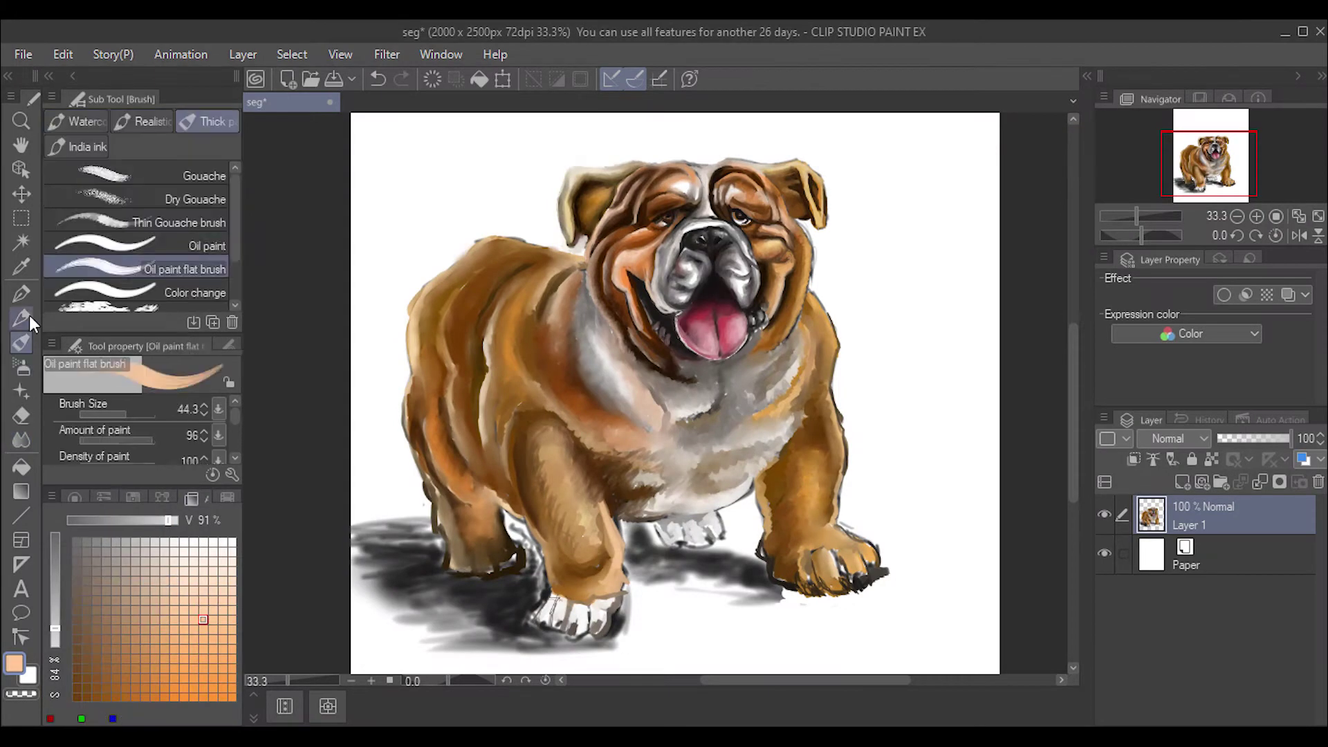
pyautogui.click(202, 270)
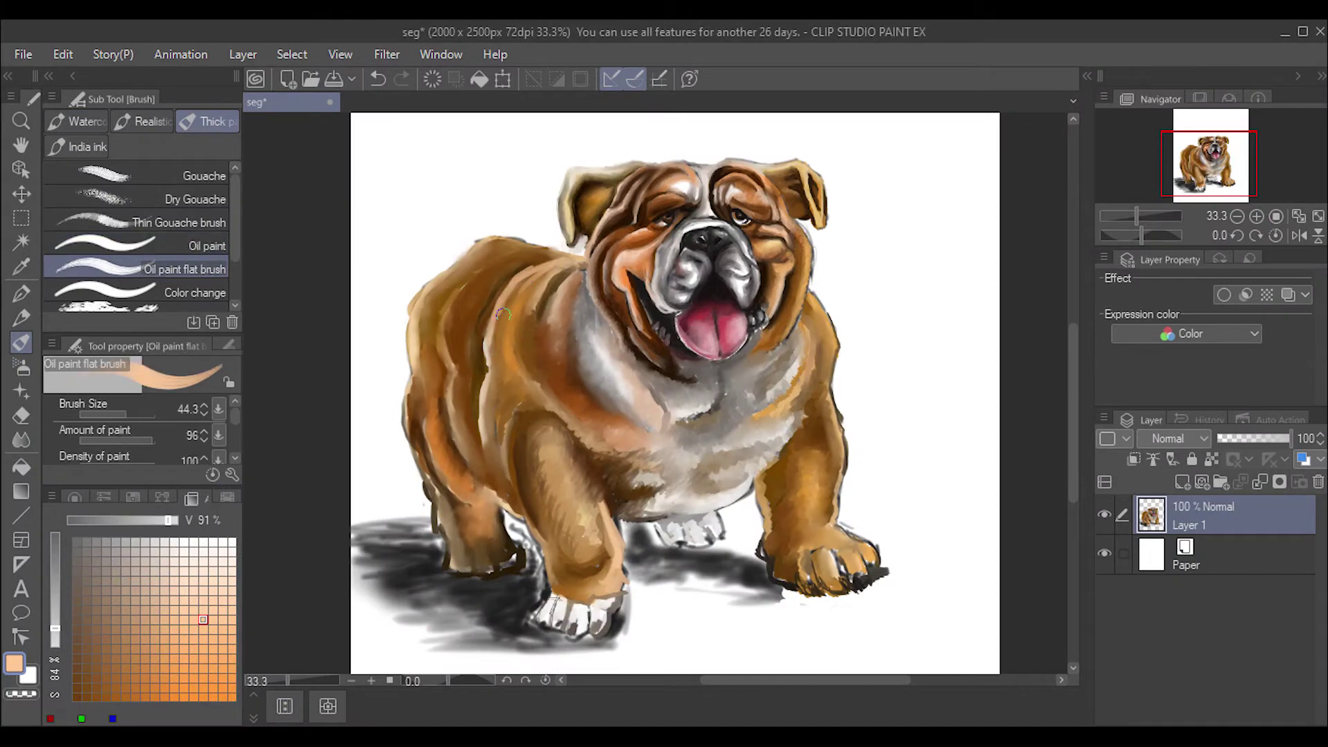
pyautogui.moveTo(535, 325); pyautogui.dragTo(549, 319)
pyautogui.moveTo(553, 412); pyautogui.dragTo(526, 373)
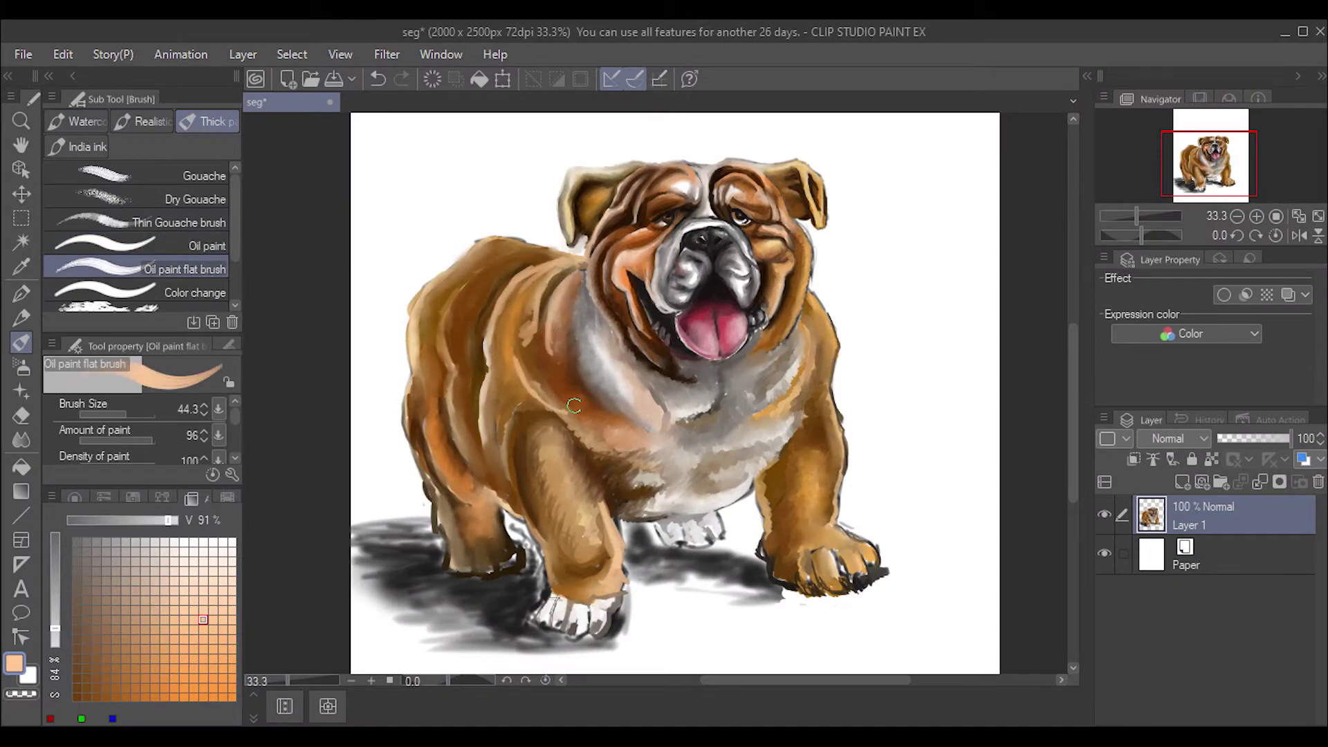
pyautogui.keyDown('alt'); pyautogui.click(556, 453); pyautogui.keyUp('alt')
pyautogui.moveTo(557, 453); pyautogui.dragTo(607, 526)
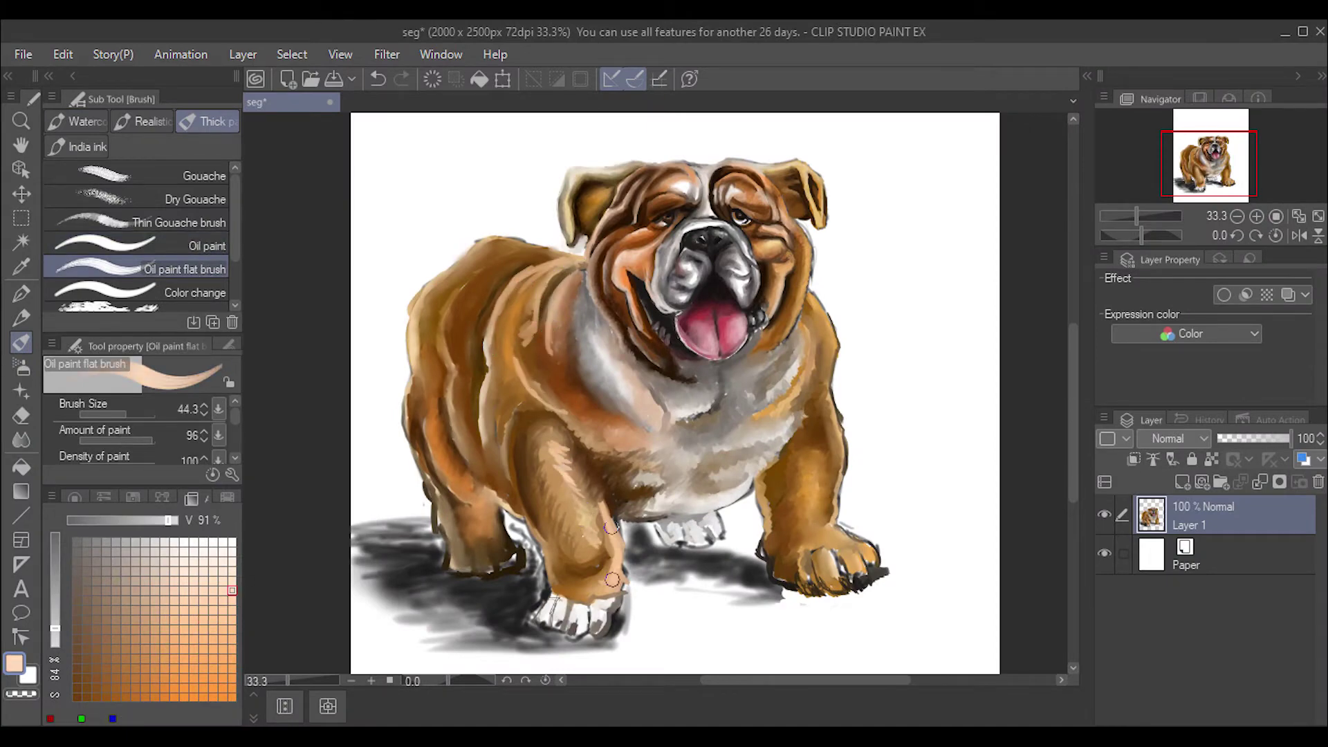
pyautogui.moveTo(611, 460); pyautogui.dragTo(613, 580)
pyautogui.moveTo(635, 460); pyautogui.dragTo(614, 526)
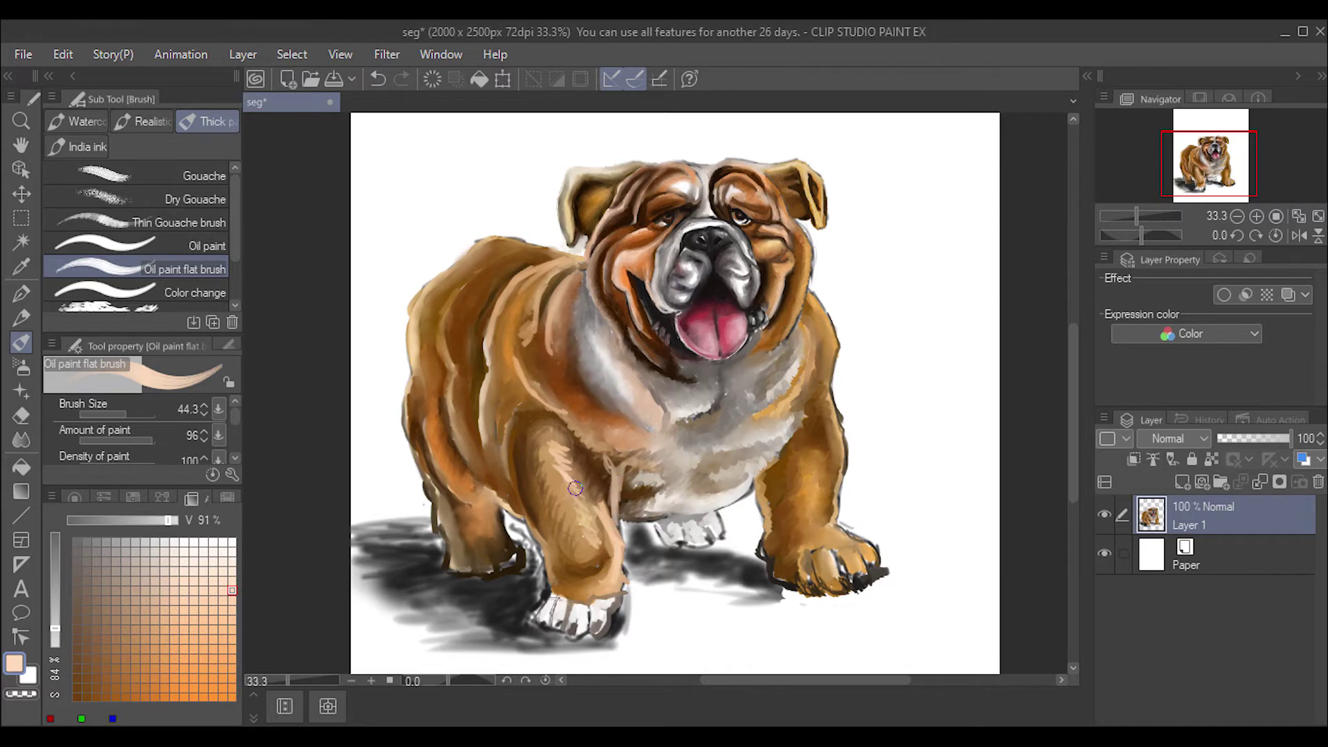
# Step: Add light highlights down the front leg's left edge, left shoulder and left body
pyautogui.moveTo(505, 374)
pyautogui.mouseDown()
pyautogui.moveTo(495, 391)
pyautogui.moveTo(517, 517)
pyautogui.mouseUp()
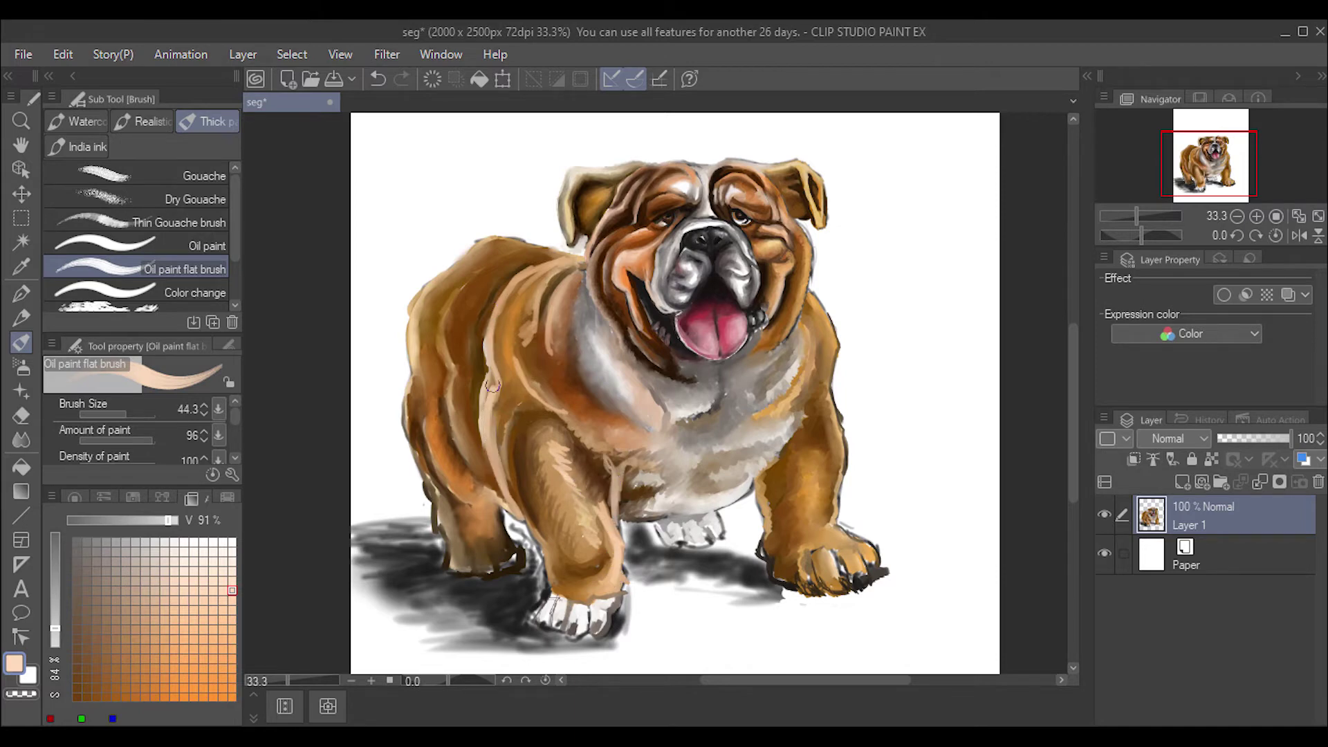
pyautogui.moveTo(497, 382); pyautogui.dragTo(546, 590)
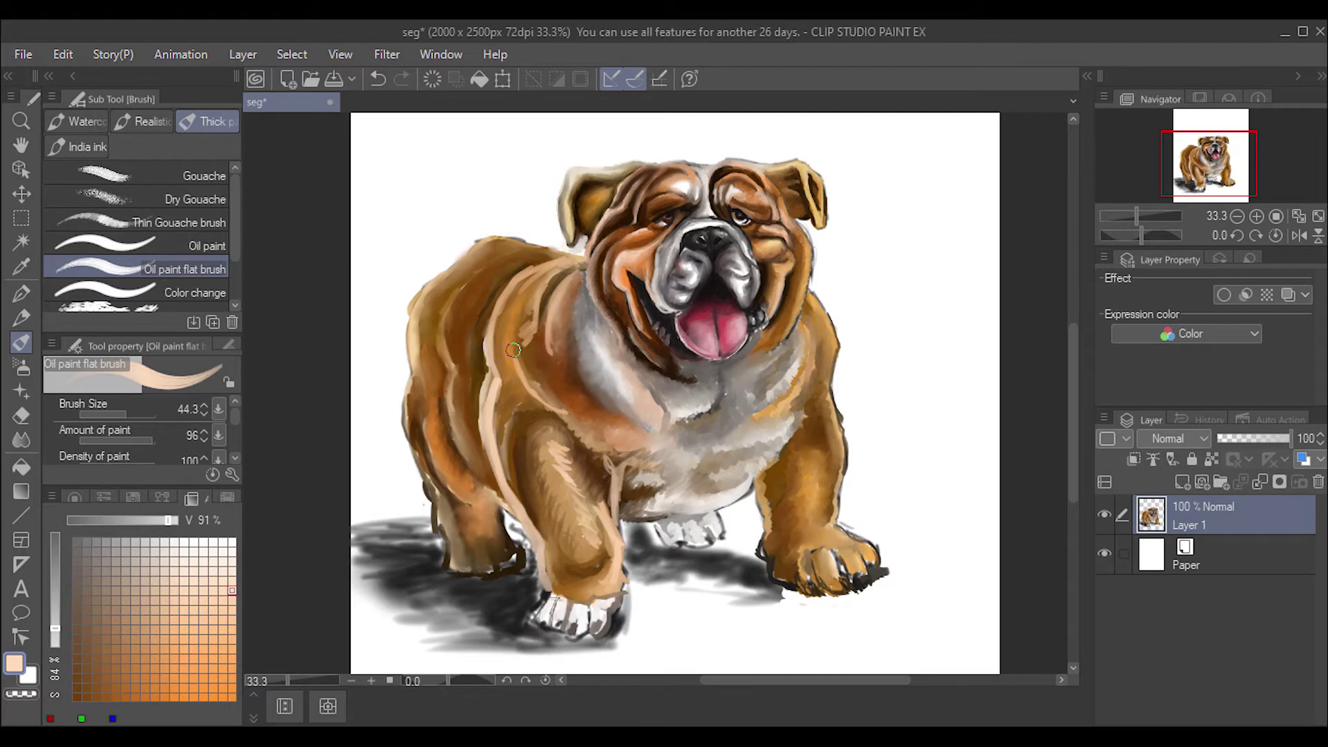
pyautogui.moveTo(453, 370)
pyautogui.mouseDown()
pyautogui.moveTo(446, 467)
pyautogui.moveTo(491, 498)
pyautogui.mouseUp()
pyautogui.moveTo(470, 273); pyautogui.dragTo(453, 391)
pyautogui.moveTo(456, 436)
pyautogui.mouseDown()
pyautogui.moveTo(410, 318)
pyautogui.moveTo(463, 257)
pyautogui.moveTo(412, 310)
pyautogui.mouseUp()
# Step: Stroke near-white along the left flank edge and peach over the left front leg
pyautogui.keyDown('alt'); pyautogui.click(464, 257); pyautogui.keyUp('alt')
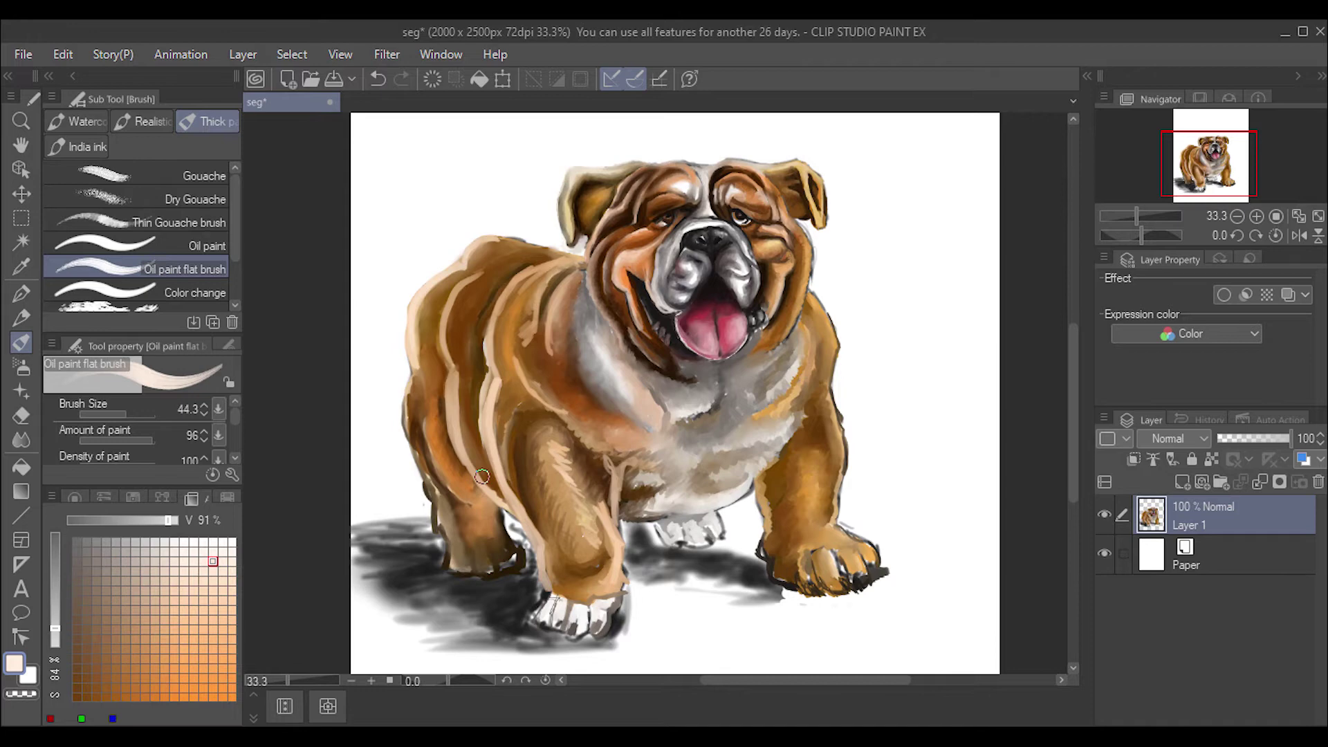
pyautogui.click(232, 541)
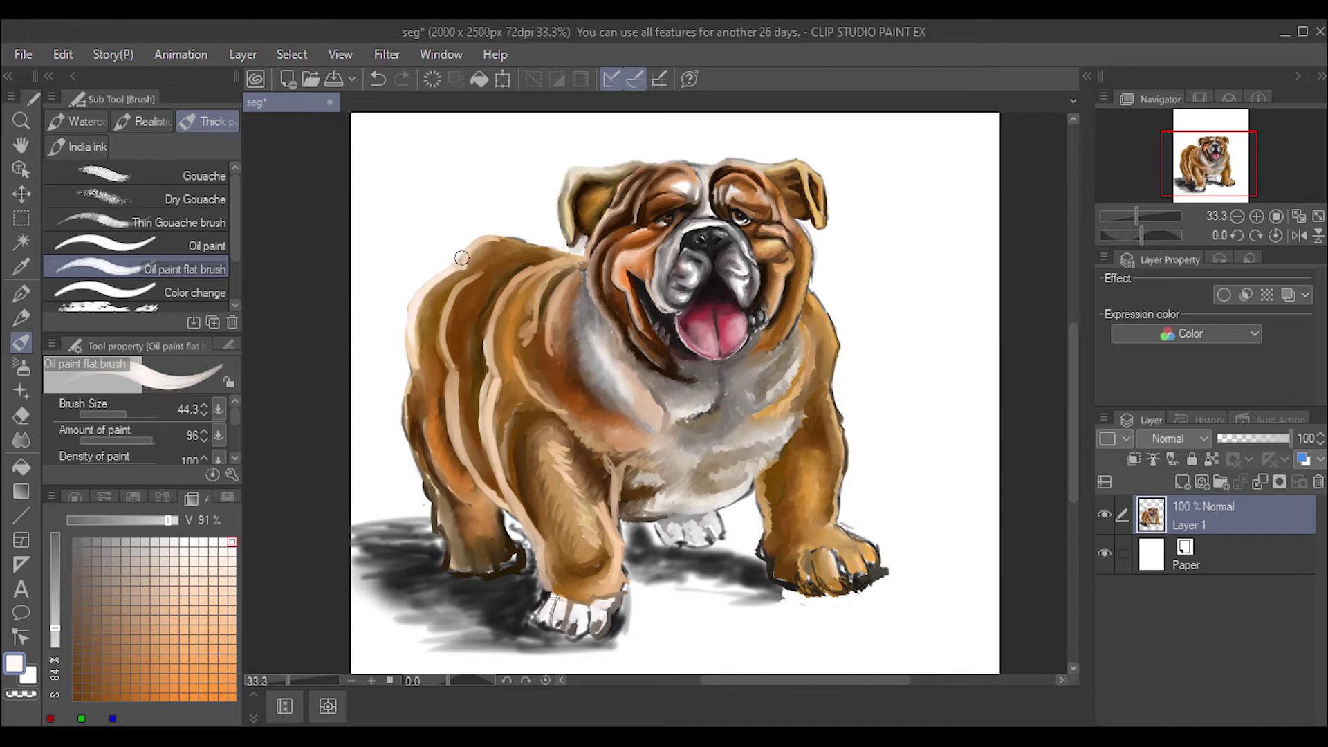
pyautogui.moveTo(411, 376); pyautogui.dragTo(424, 477)
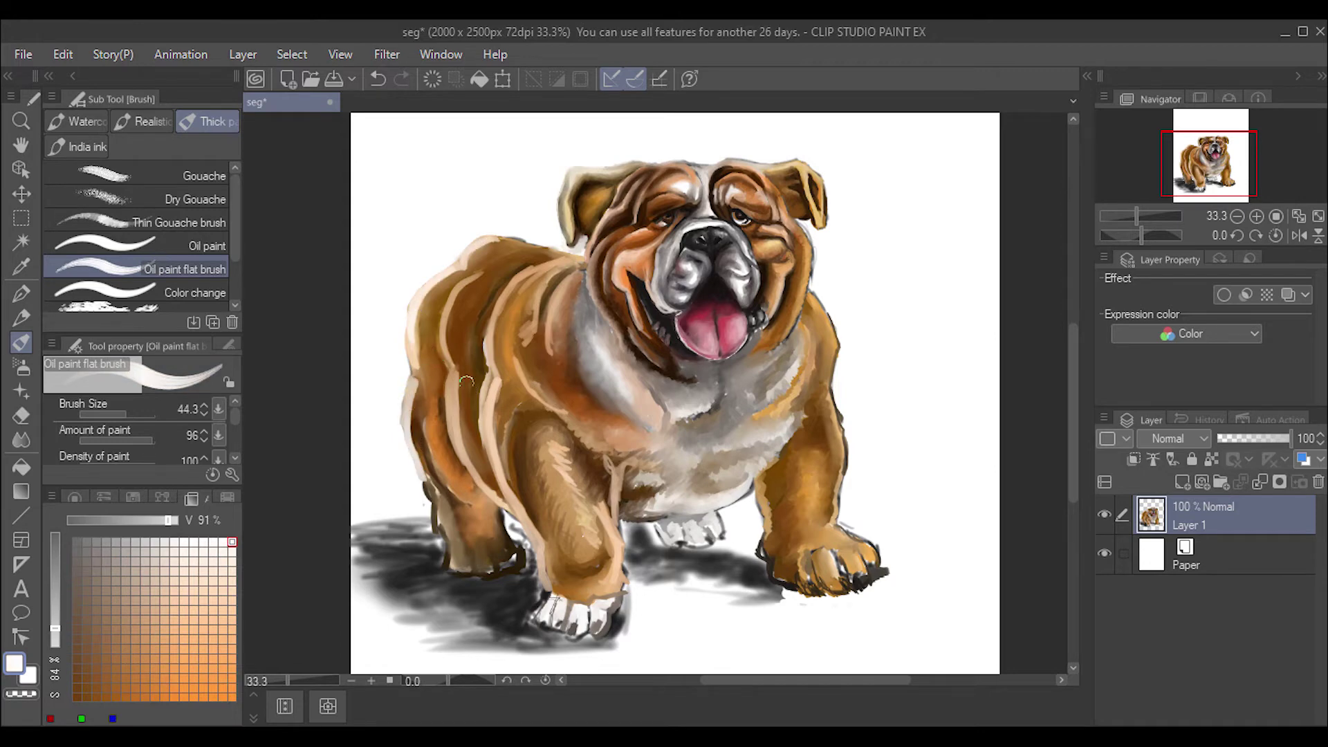
pyautogui.moveTo(423, 412)
pyautogui.mouseDown()
pyautogui.moveTo(446, 557)
pyautogui.moveTo(484, 581)
pyautogui.mouseUp()
pyautogui.click(213, 629)
pyautogui.moveTo(518, 531); pyautogui.dragTo(474, 488)
# Step: Shade the left flank with dark brown and paint toe lines on the front left paw
pyautogui.click(74, 497)
pyautogui.click(191, 496)
pyautogui.click(116, 638)
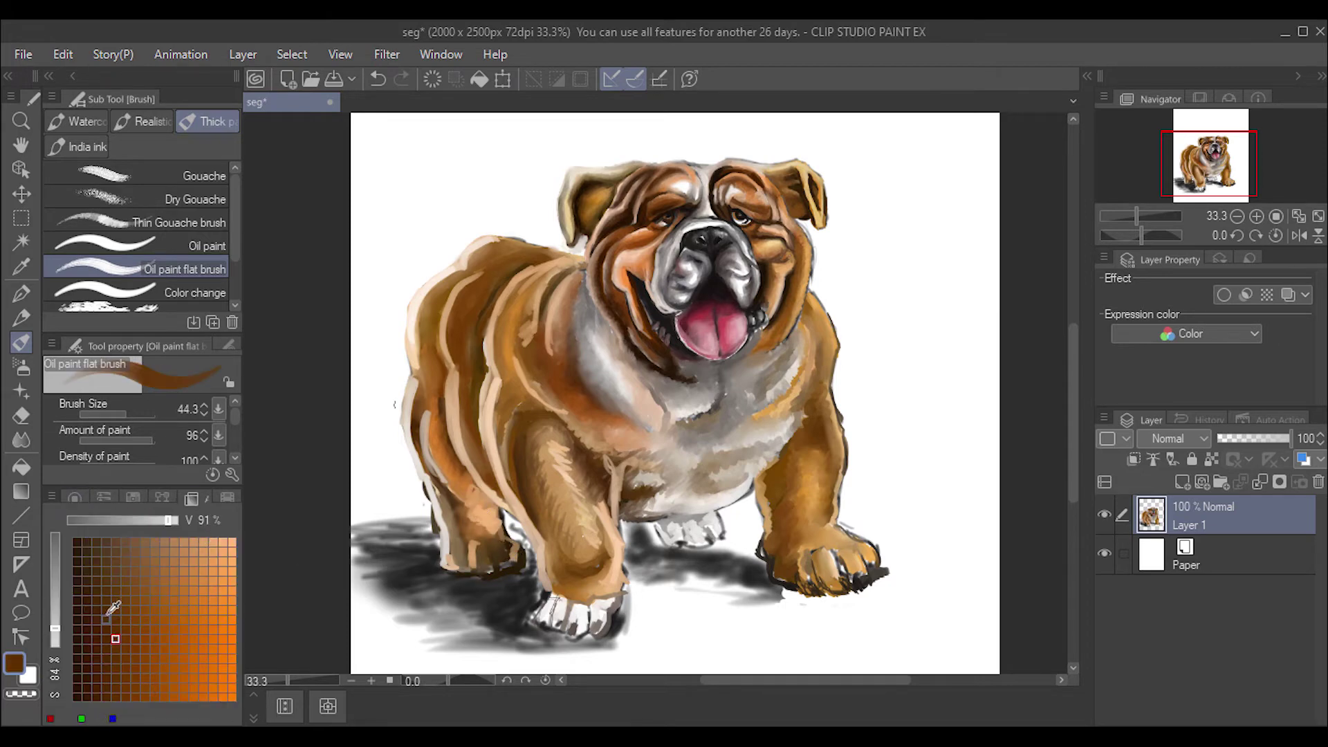
pyautogui.moveTo(477, 537)
pyautogui.mouseDown()
pyautogui.moveTo(444, 483)
pyautogui.moveTo(460, 536)
pyautogui.moveTo(484, 522)
pyautogui.moveTo(456, 493)
pyautogui.moveTo(413, 387)
pyautogui.moveTo(432, 411)
pyautogui.mouseUp()
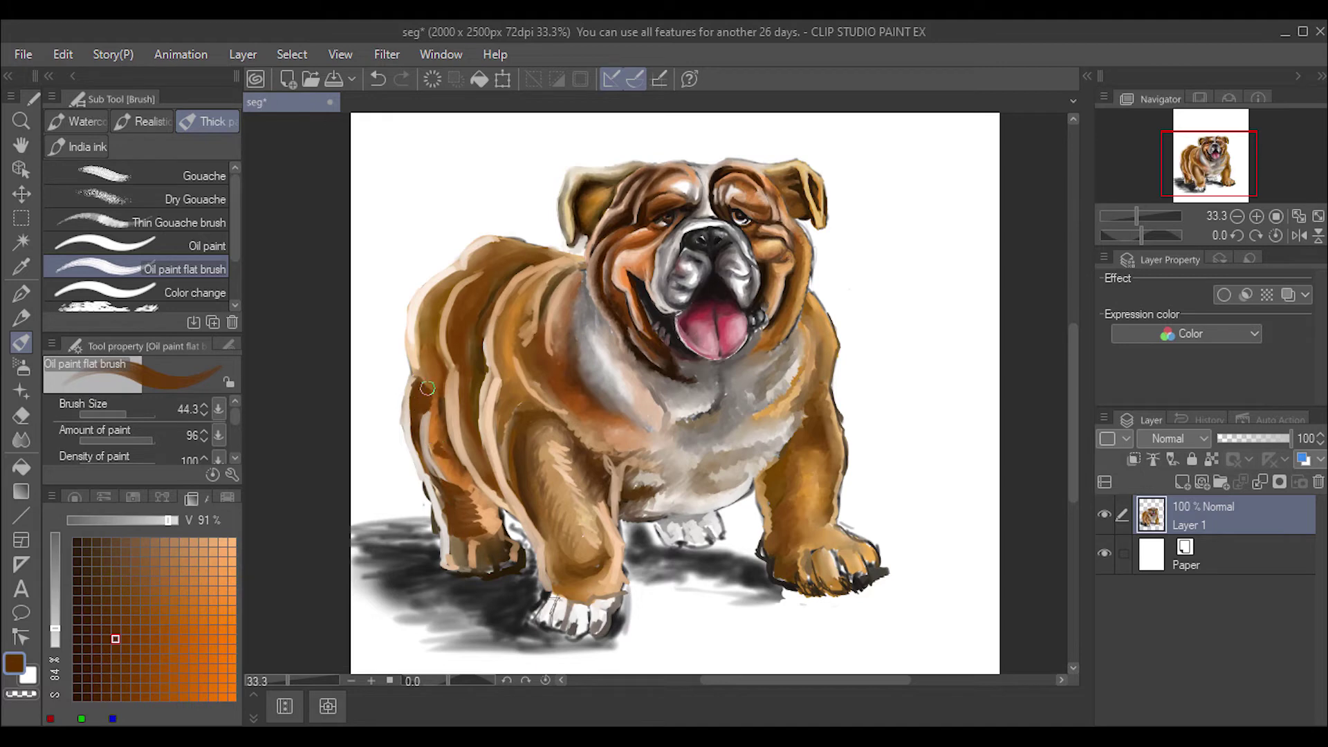
pyautogui.moveTo(436, 346)
pyautogui.mouseDown()
pyautogui.moveTo(426, 280)
pyautogui.moveTo(436, 318)
pyautogui.mouseUp()
pyautogui.moveTo(488, 549)
pyautogui.mouseDown()
pyautogui.moveTo(501, 559)
pyautogui.moveTo(458, 564)
pyautogui.mouseUp()
pyautogui.moveTo(453, 462); pyautogui.dragTo(422, 334)
pyautogui.moveTo(414, 277); pyautogui.dragTo(443, 369)
# Step: Blend the dark brown flank strokes, then ready a sized pen in light orange
pyautogui.press('j')
pyautogui.moveTo(449, 275)
pyautogui.mouseDown()
pyautogui.moveTo(427, 349)
pyautogui.moveTo(441, 460)
pyautogui.moveTo(431, 387)
pyautogui.mouseUp()
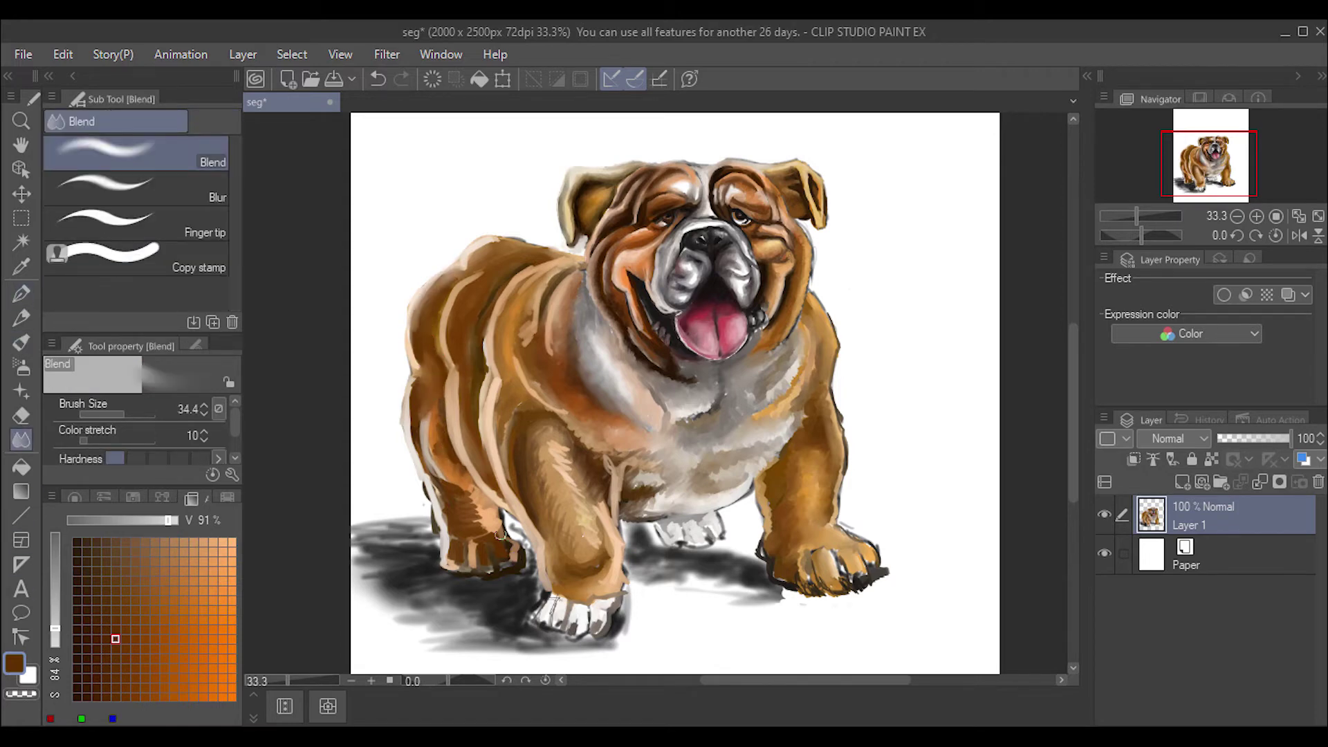
pyautogui.press('p')
pyautogui.moveTo(131, 415); pyautogui.dragTo(122, 415)
pyautogui.keyDown('alt'); pyautogui.click(436, 346); pyautogui.keyUp('alt')
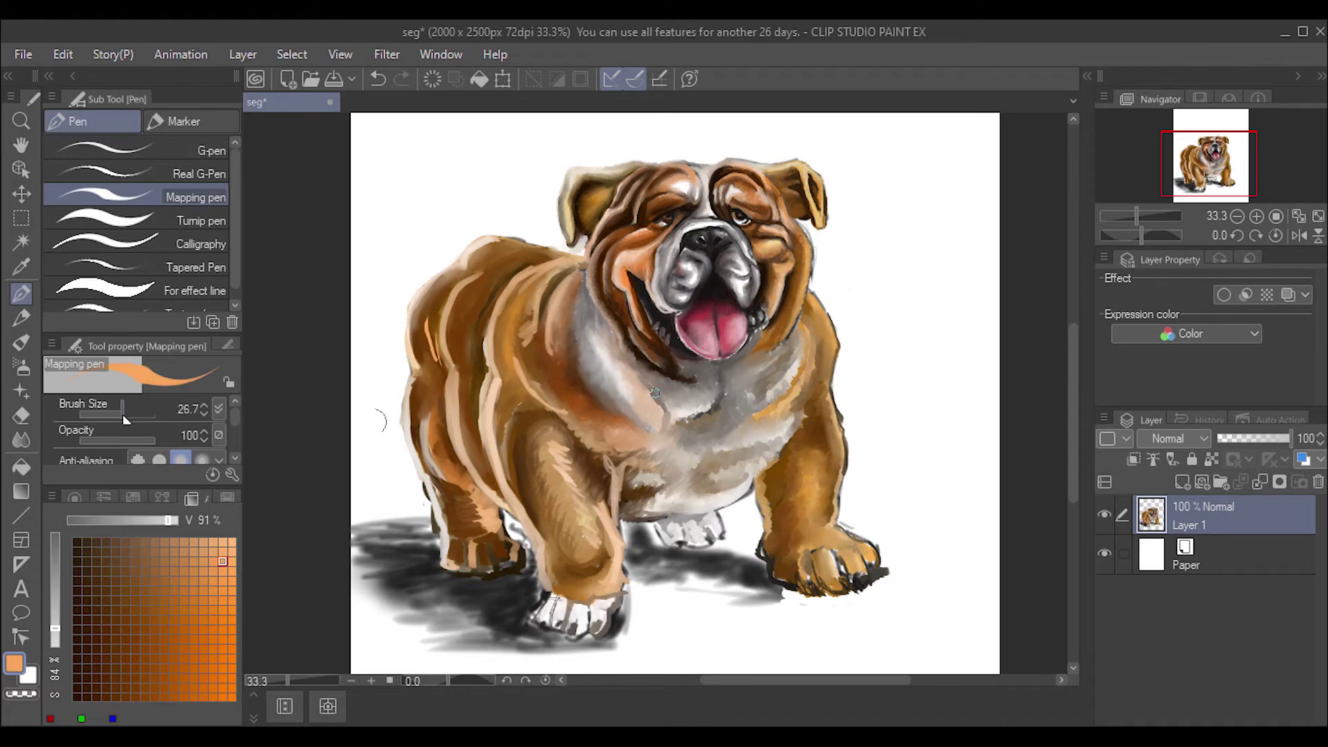
# Step: Paint light peach fur strokes along the dog's upper back
pyautogui.click(75, 496)
pyautogui.click(131, 534)
pyautogui.click(192, 497)
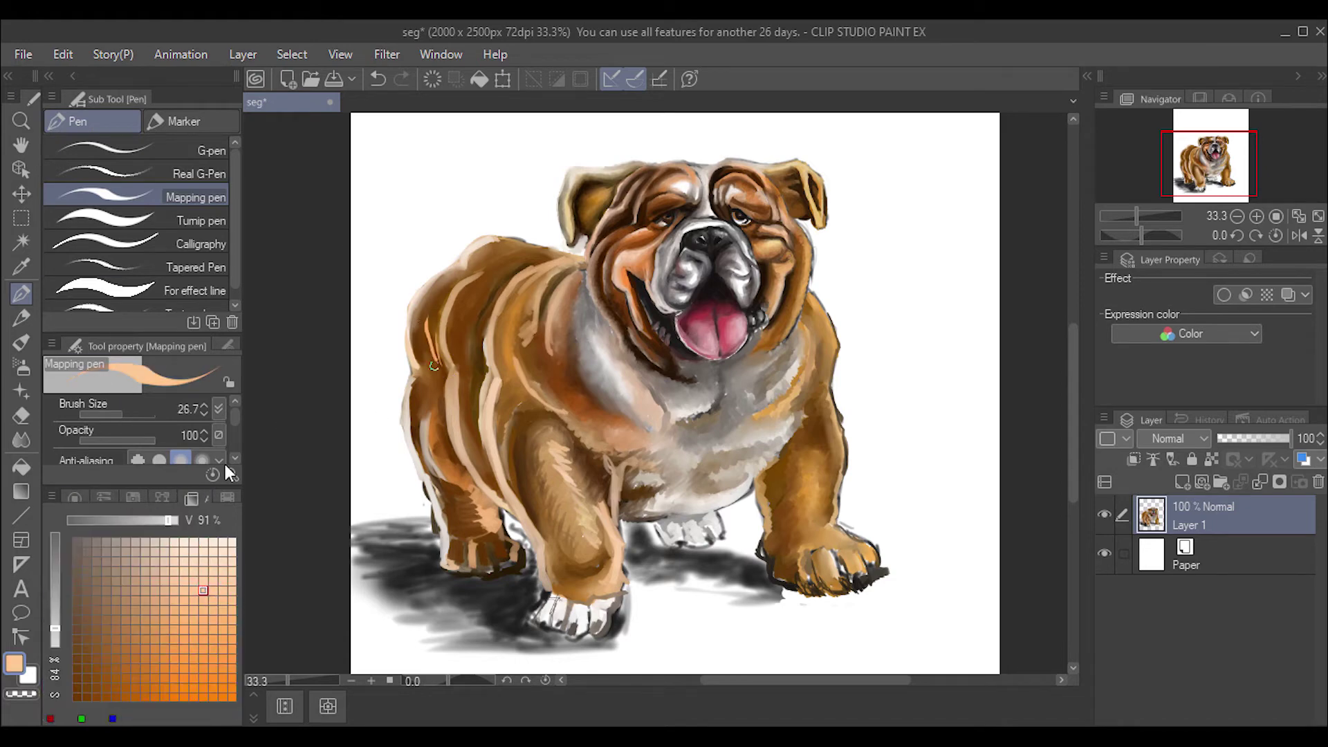
pyautogui.moveTo(423, 305)
pyautogui.mouseDown()
pyautogui.moveTo(454, 273)
pyautogui.moveTo(529, 243)
pyautogui.mouseUp()
pyautogui.moveTo(477, 287)
pyautogui.mouseDown()
pyautogui.moveTo(547, 250)
pyautogui.moveTo(582, 271)
pyautogui.mouseUp()
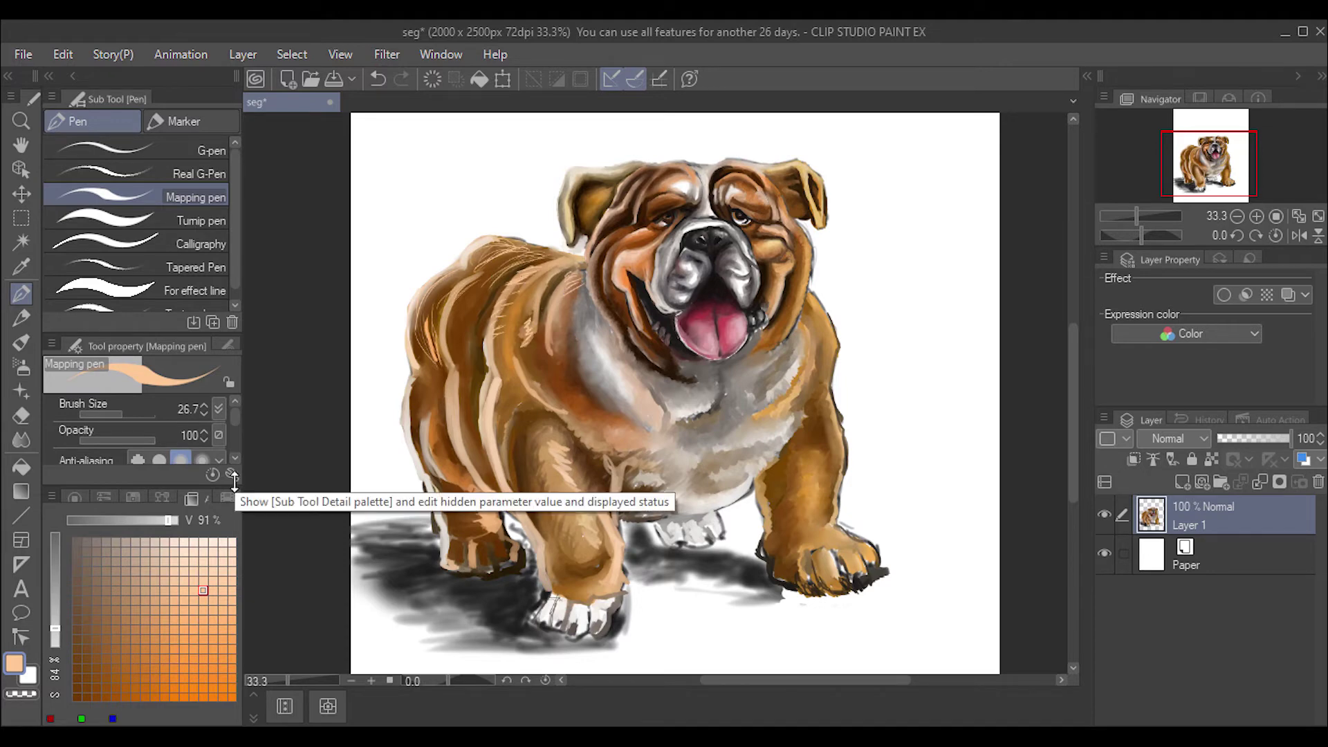
# Step: At brush size 44.3, stroke light fur over the chest, shoulder, front leg and hind leg
pyautogui.click(124, 415)
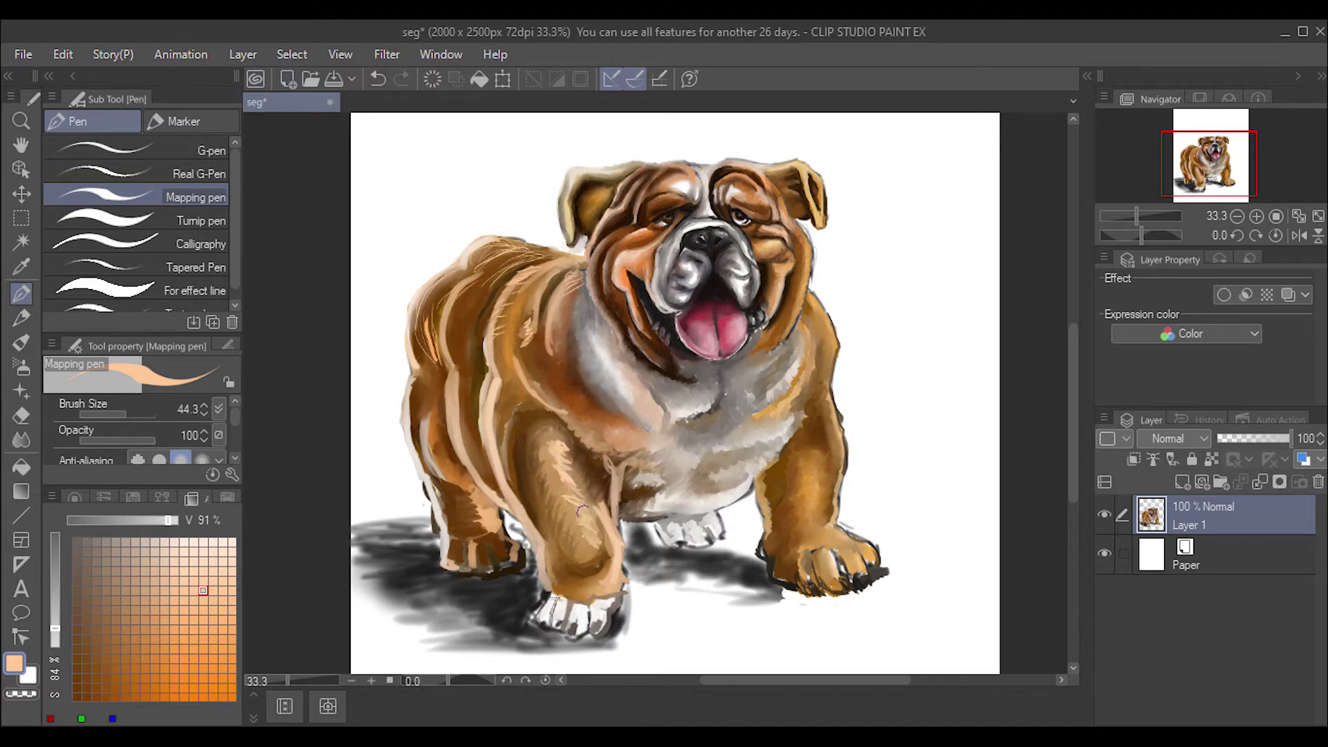
pyautogui.moveTo(584, 419); pyautogui.dragTo(644, 451)
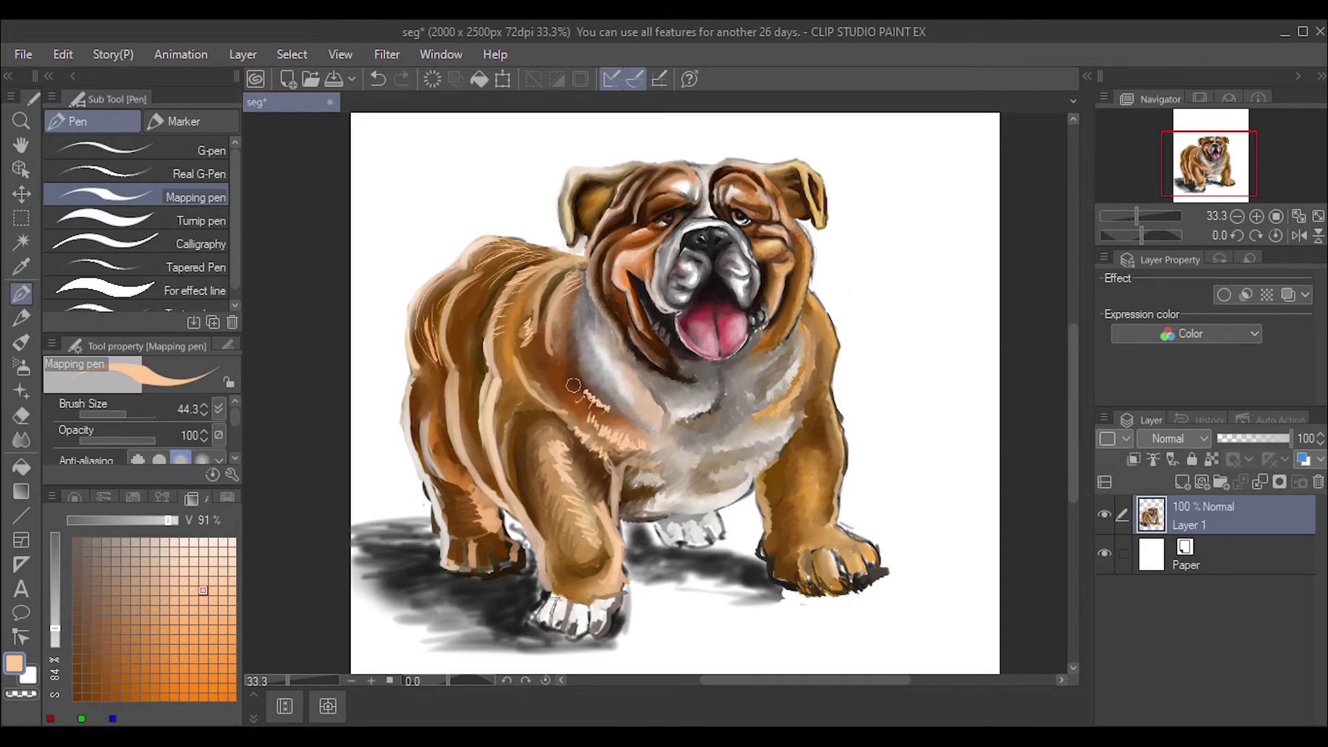
pyautogui.moveTo(572, 384)
pyautogui.mouseDown()
pyautogui.moveTo(552, 350)
pyautogui.moveTo(533, 402)
pyautogui.moveTo(550, 405)
pyautogui.moveTo(529, 484)
pyautogui.moveTo(542, 483)
pyautogui.mouseUp()
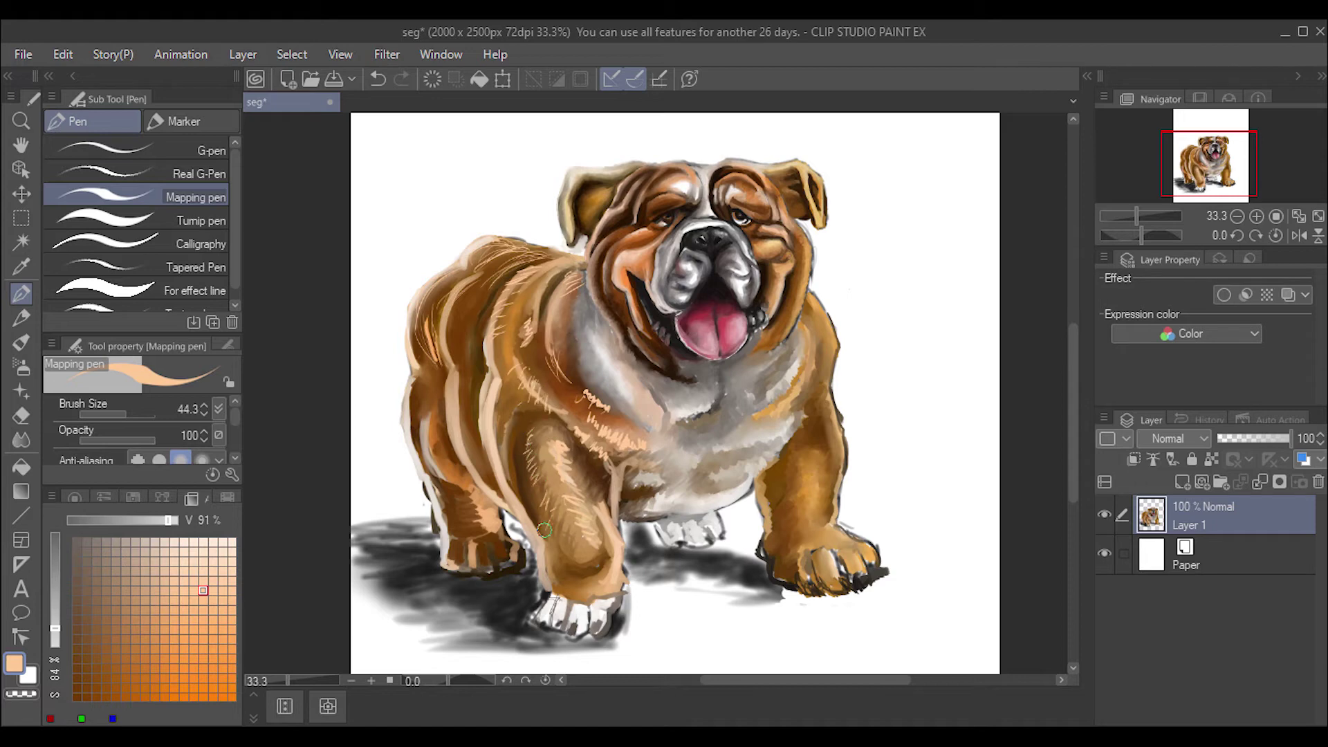
pyautogui.moveTo(543, 551); pyautogui.dragTo(547, 593)
pyautogui.moveTo(477, 518)
pyautogui.mouseDown()
pyautogui.moveTo(455, 489)
pyautogui.moveTo(499, 499)
pyautogui.moveTo(471, 573)
pyautogui.moveTo(488, 578)
pyautogui.mouseUp()
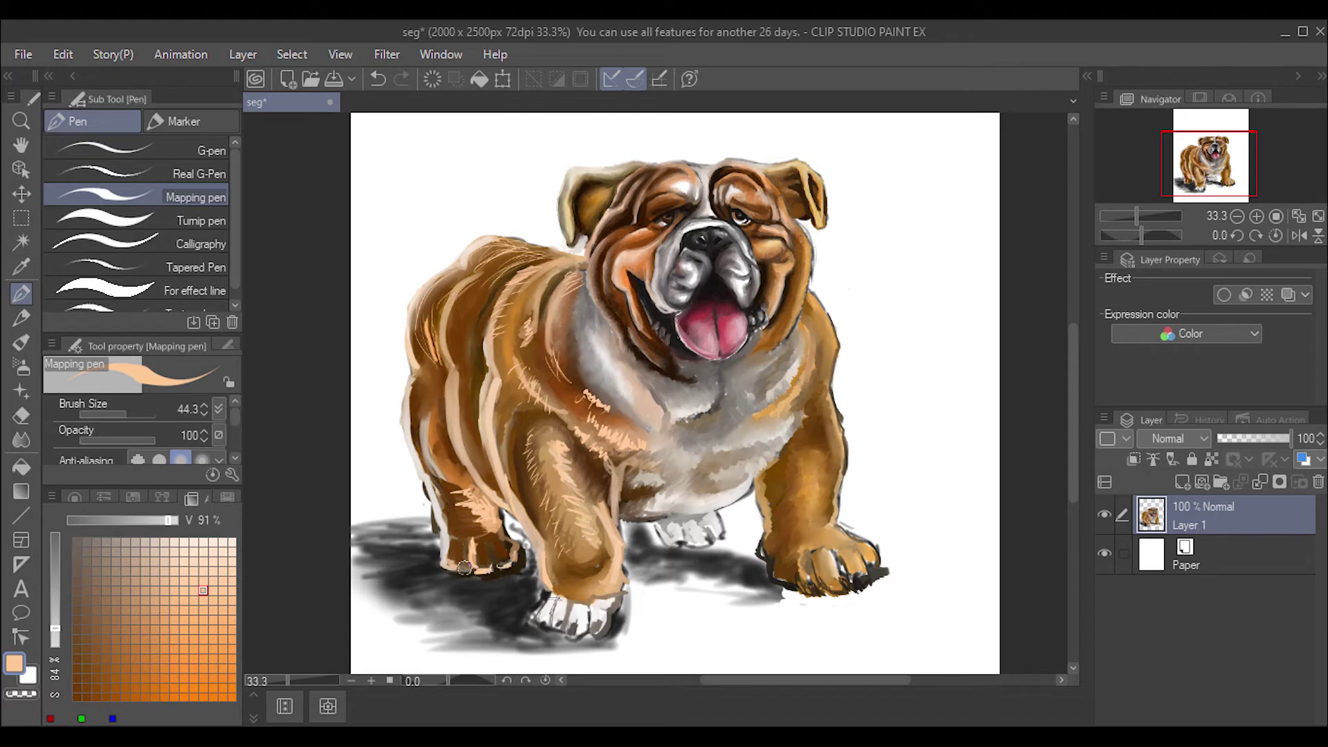
pyautogui.moveTo(423, 407); pyautogui.dragTo(423, 471)
# Step: Add darker orange on the hind leg, peach on chest and leg edge, then blend the left leg
pyautogui.keyDown('alt'); pyautogui.click(440, 436); pyautogui.keyUp('alt')
pyautogui.moveTo(434, 422)
pyautogui.mouseDown()
pyautogui.moveTo(437, 474)
pyautogui.moveTo(457, 345)
pyautogui.mouseUp()
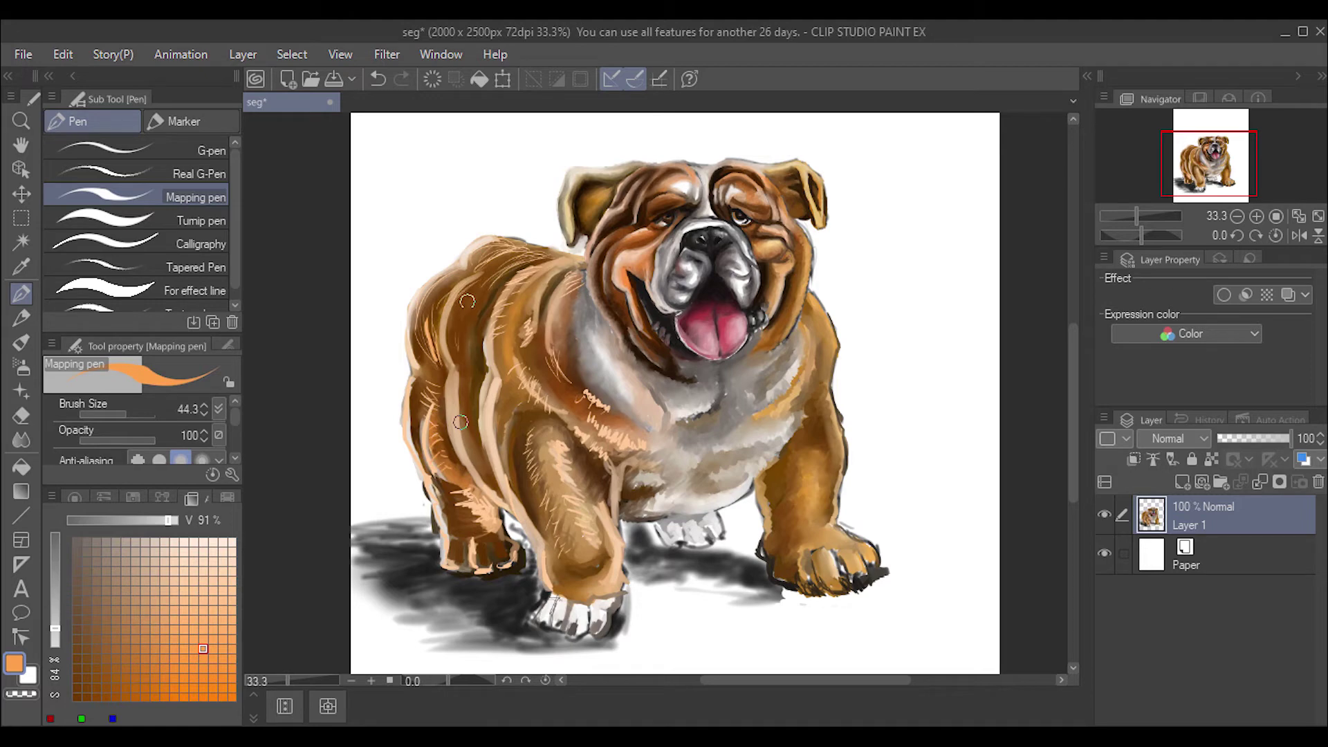
pyautogui.click(222, 541)
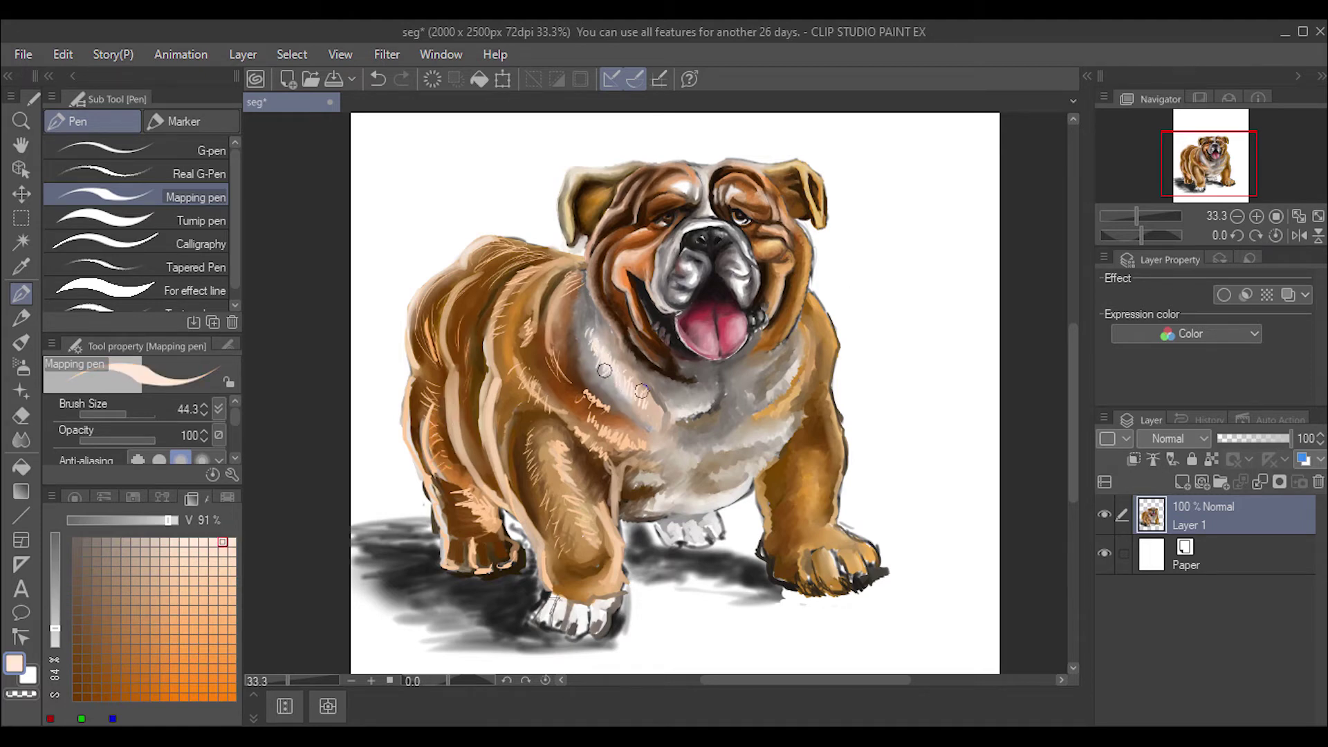
pyautogui.moveTo(642, 390); pyautogui.dragTo(624, 388)
pyautogui.moveTo(601, 484); pyautogui.dragTo(618, 546)
pyautogui.press('j')
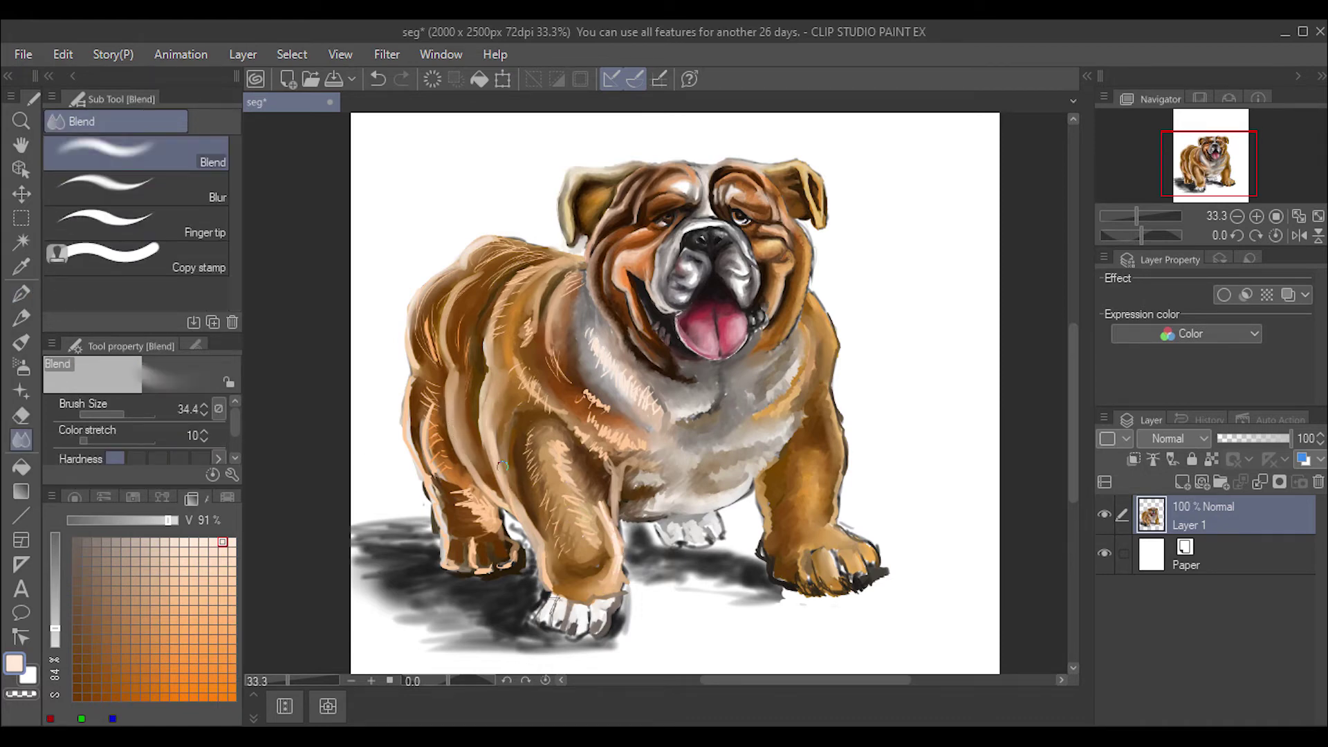
pyautogui.moveTo(458, 436); pyautogui.dragTo(463, 507)
# Step: Paint pale cream and grey-cream hair strokes across the dog's right chest with the pen
pyautogui.keyDown('alt'); pyautogui.click(503, 608); pyautogui.keyUp('alt')
pyautogui.press('p')
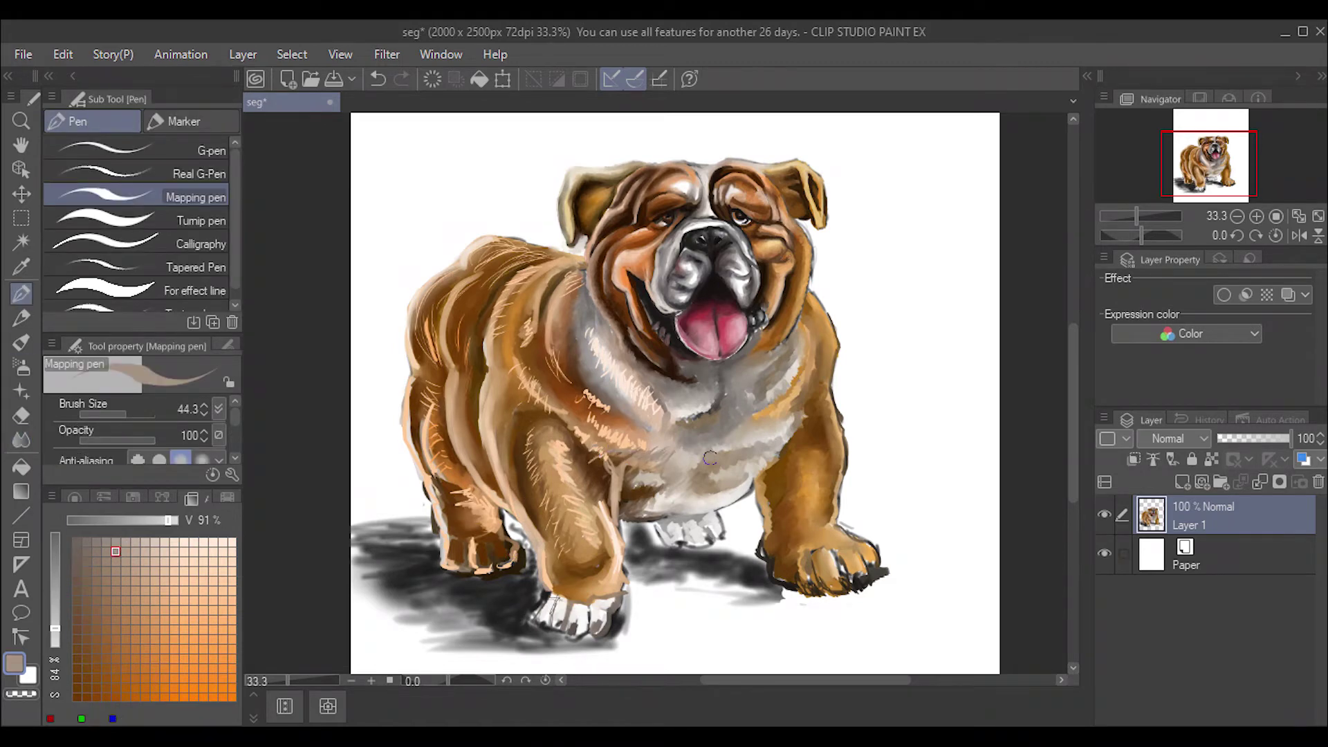
pyautogui.click(216, 543)
pyautogui.click(75, 497)
pyautogui.moveTo(802, 416)
pyautogui.mouseDown()
pyautogui.moveTo(698, 470)
pyautogui.moveTo(713, 491)
pyautogui.moveTo(675, 502)
pyautogui.mouseUp()
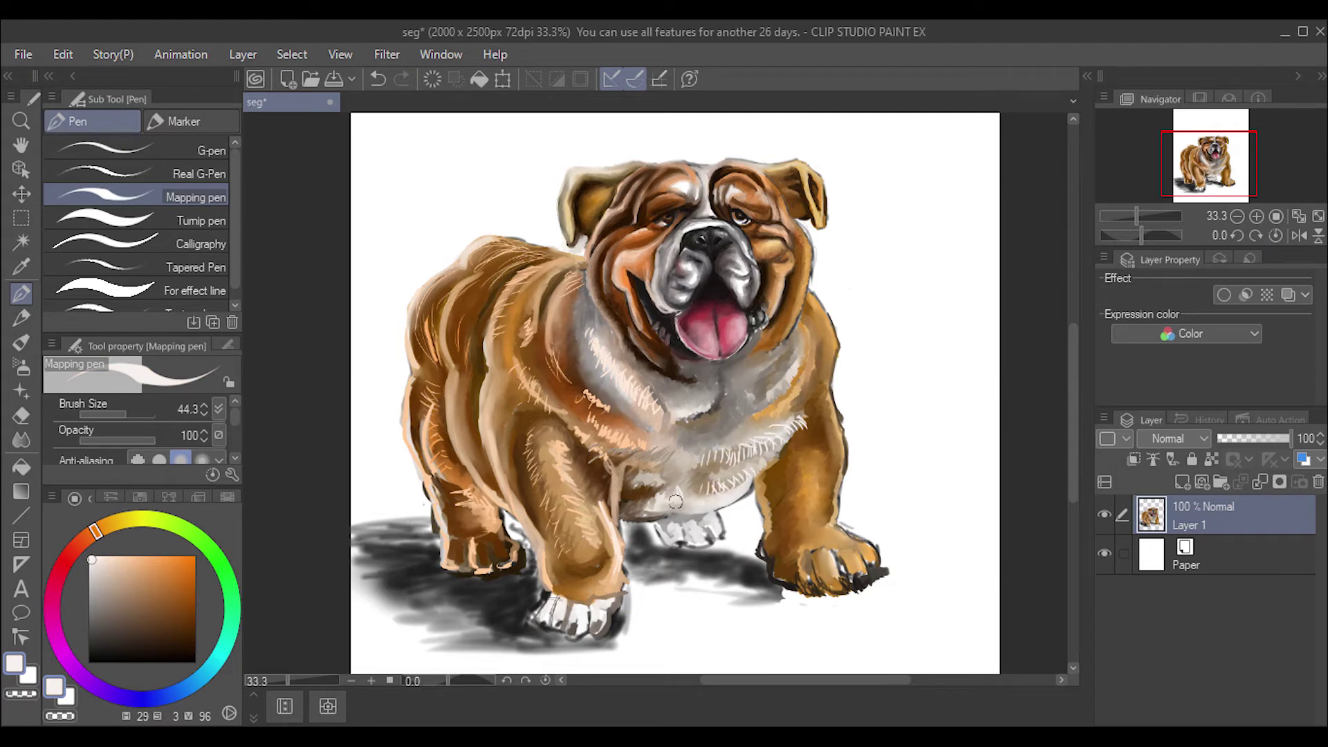
pyautogui.keyDown('alt'); pyautogui.click(735, 426); pyautogui.keyUp('alt')
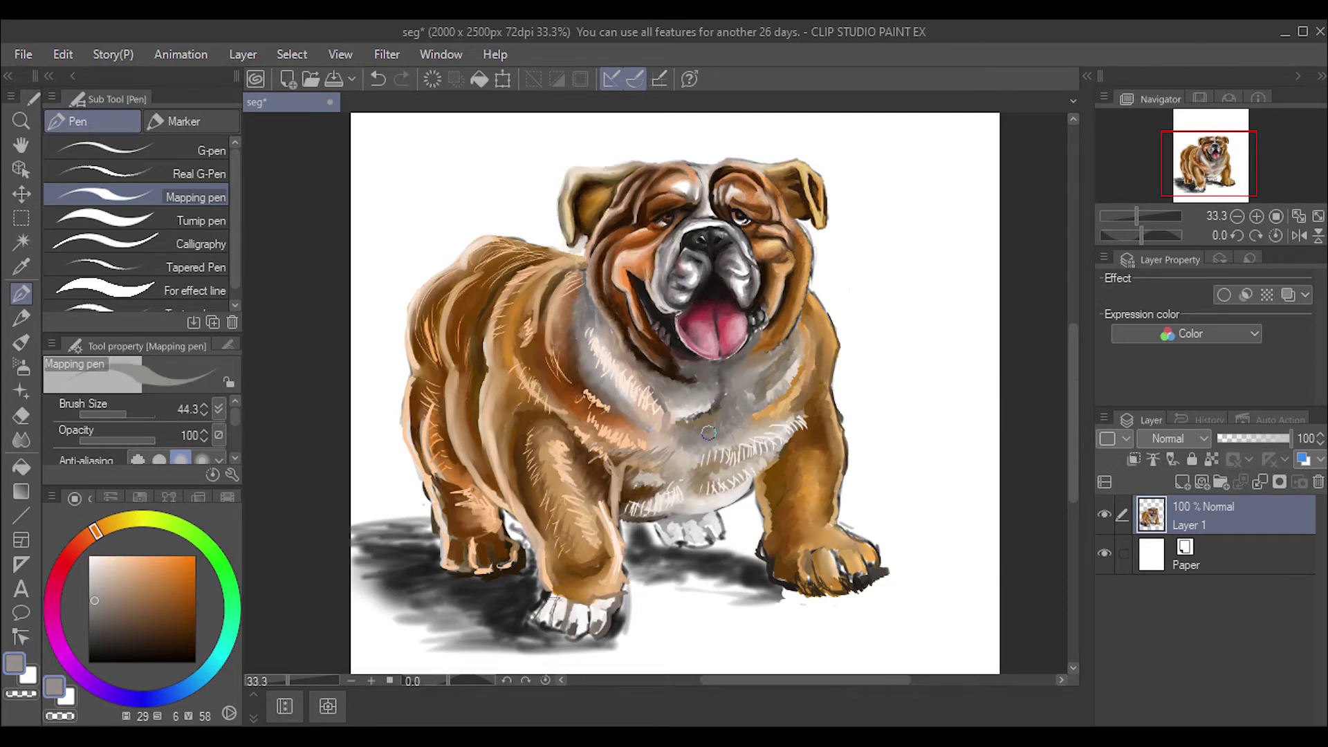
pyautogui.keyDown('alt'); pyautogui.click(656, 437); pyautogui.keyUp('alt')
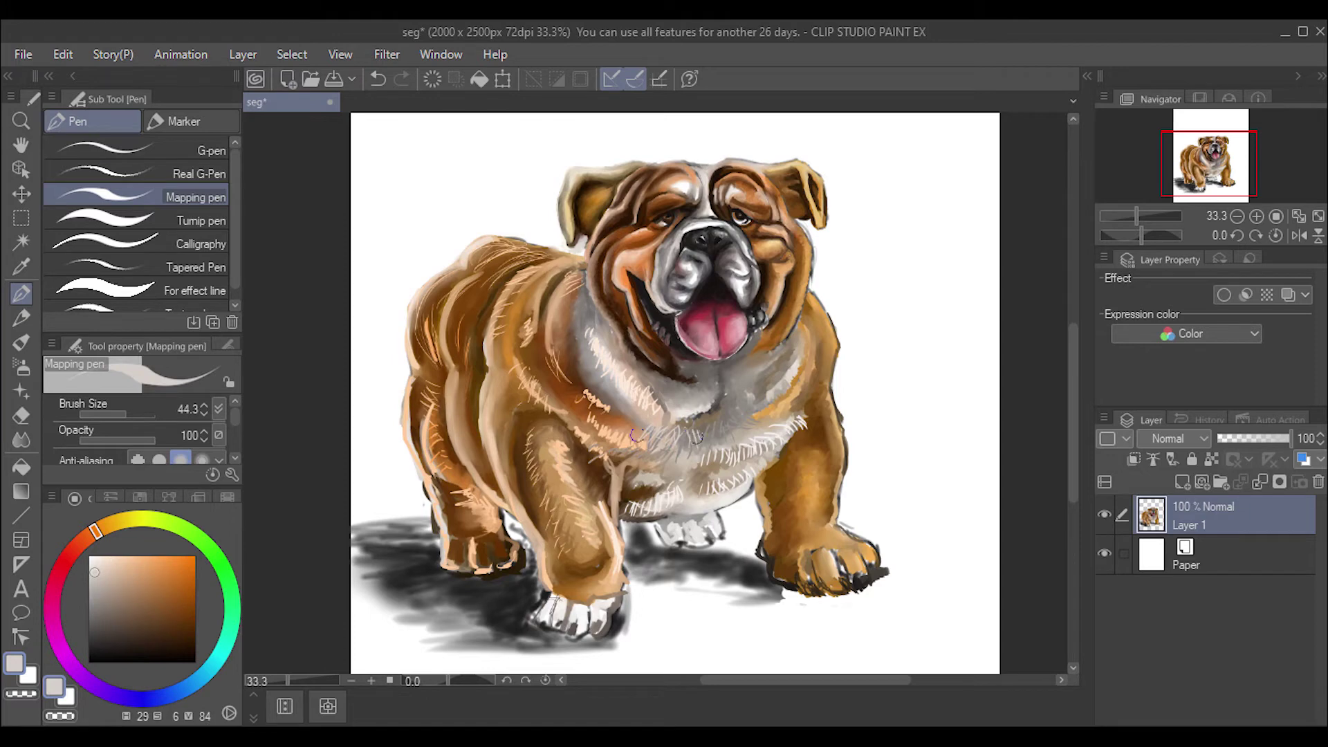
pyautogui.moveTo(746, 408); pyautogui.dragTo(716, 431)
pyautogui.moveTo(736, 384); pyautogui.dragTo(711, 408)
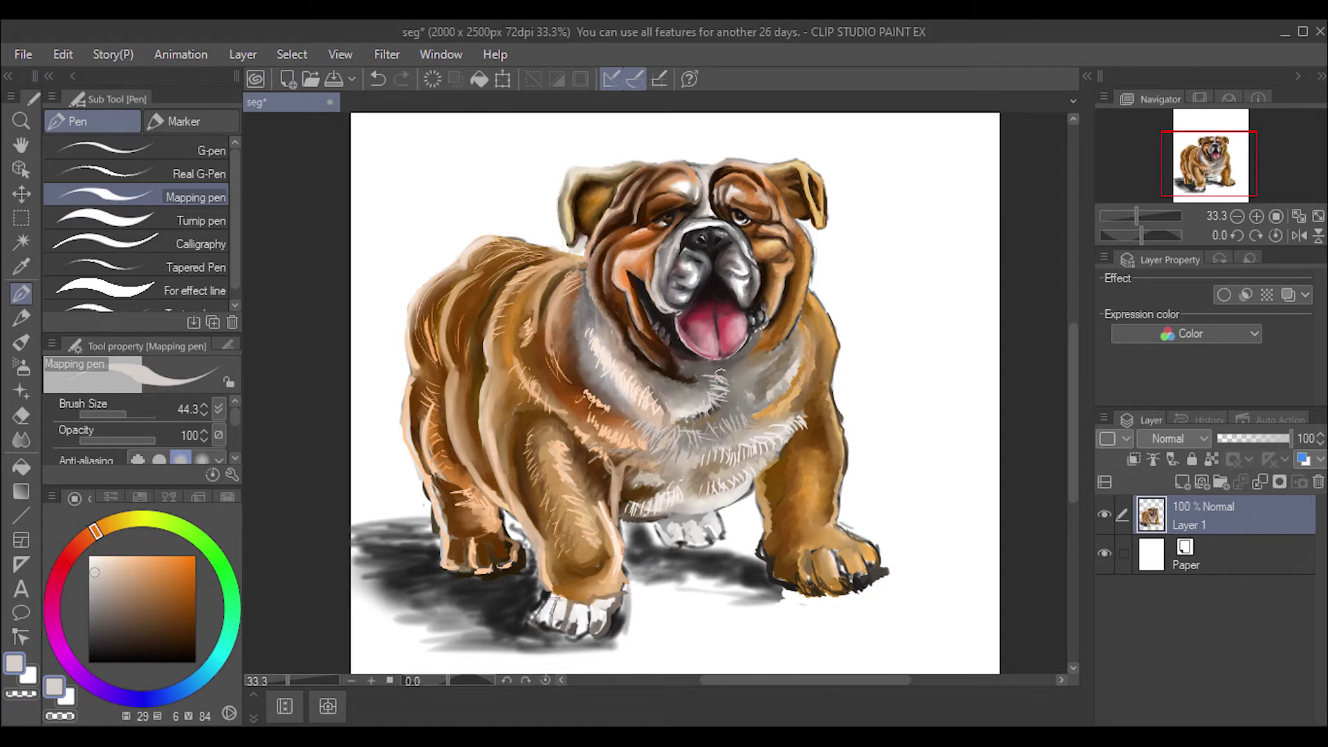
# Step: Paint the lower lip pink and touch up the teeth in light grey
pyautogui.click(58, 573)
pyautogui.click(144, 559)
pyautogui.moveTo(666, 344)
pyautogui.mouseDown()
pyautogui.moveTo(694, 361)
pyautogui.moveTo(662, 319)
pyautogui.mouseUp()
pyautogui.keyDown('alt'); pyautogui.click(664, 339); pyautogui.keyUp('alt')
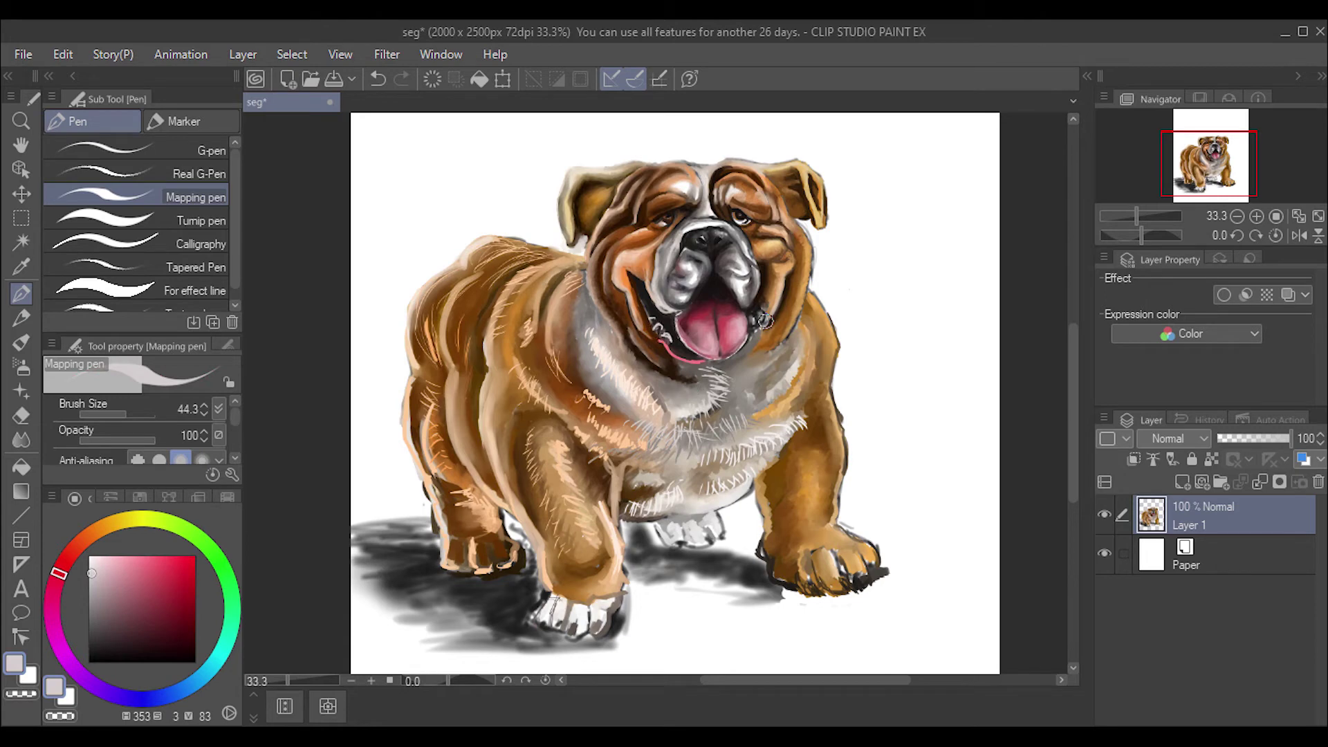
pyautogui.moveTo(766, 326); pyautogui.dragTo(757, 317)
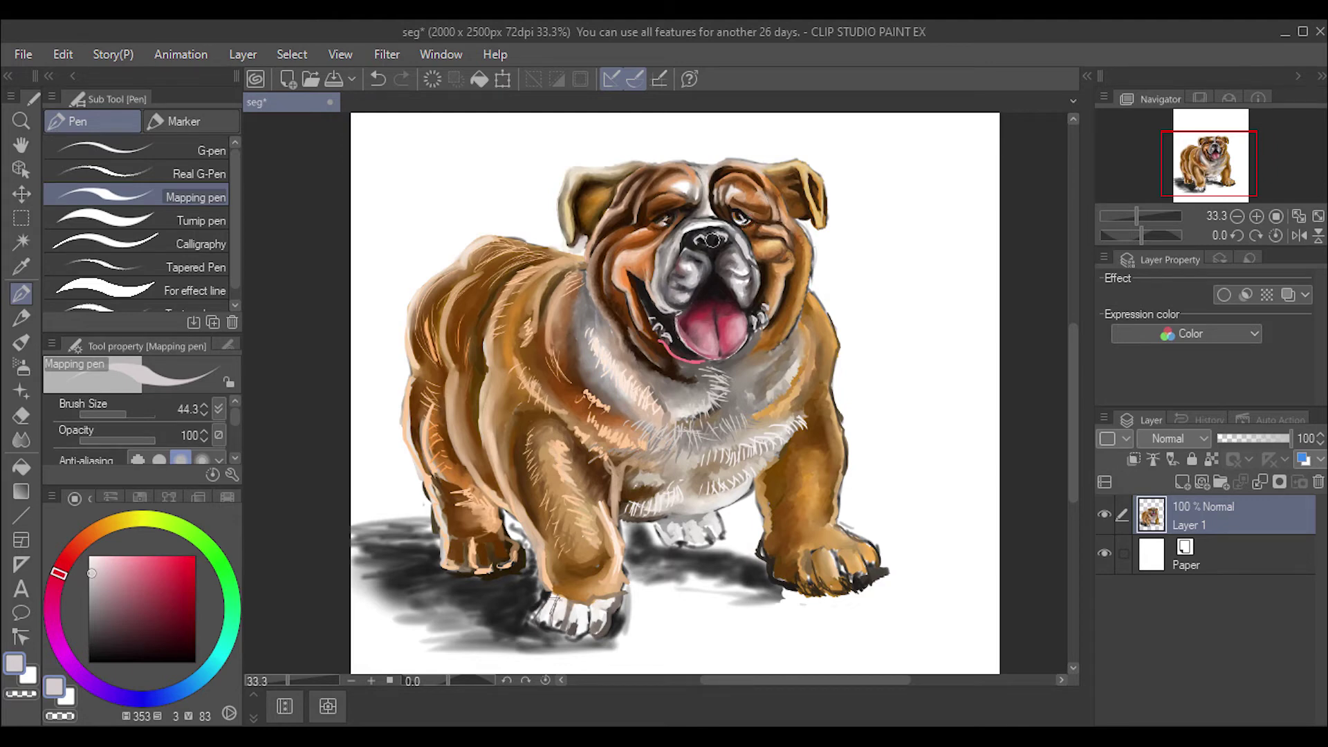
# Step: Add gold and light yellow fur strokes on the dog's cheek
pyautogui.click(122, 520)
pyautogui.click(192, 496)
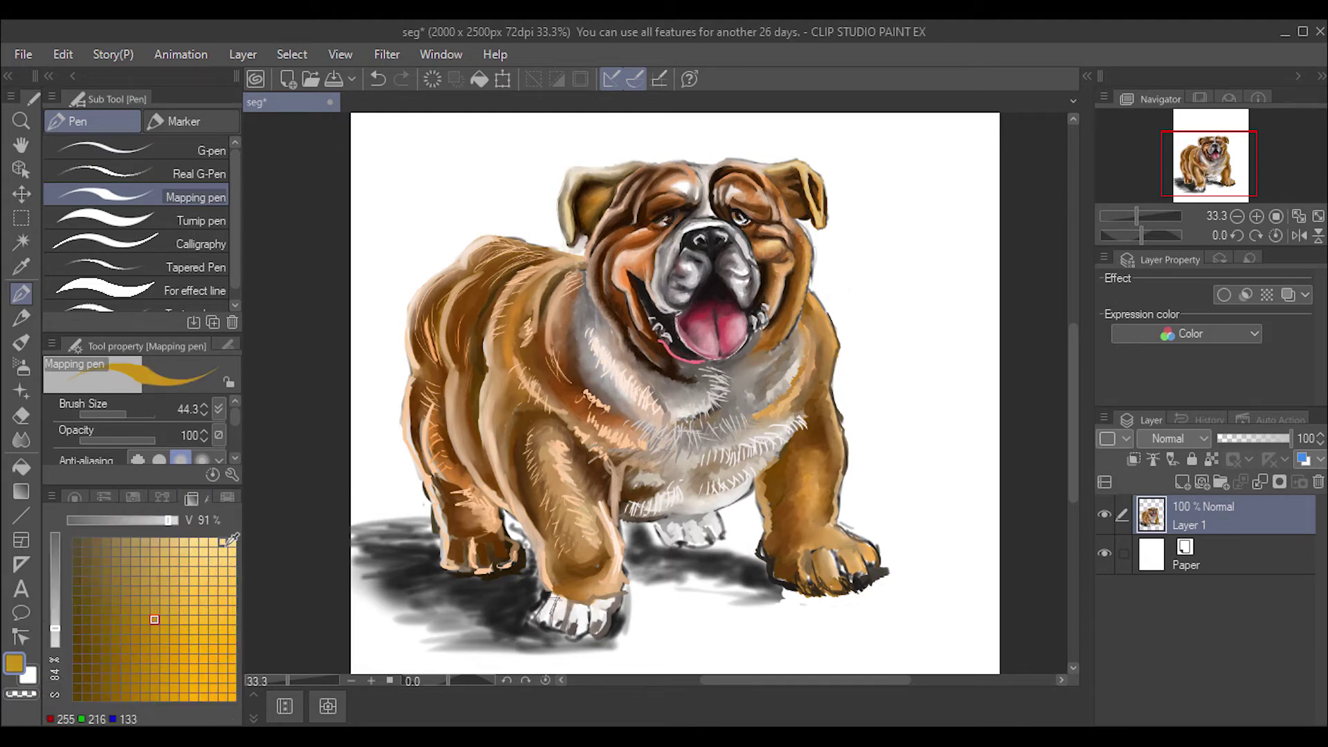
pyautogui.moveTo(168, 521); pyautogui.dragTo(152, 520)
pyautogui.click(203, 600)
pyautogui.moveTo(804, 315)
pyautogui.mouseDown()
pyautogui.moveTo(816, 351)
pyautogui.moveTo(815, 317)
pyautogui.mouseUp()
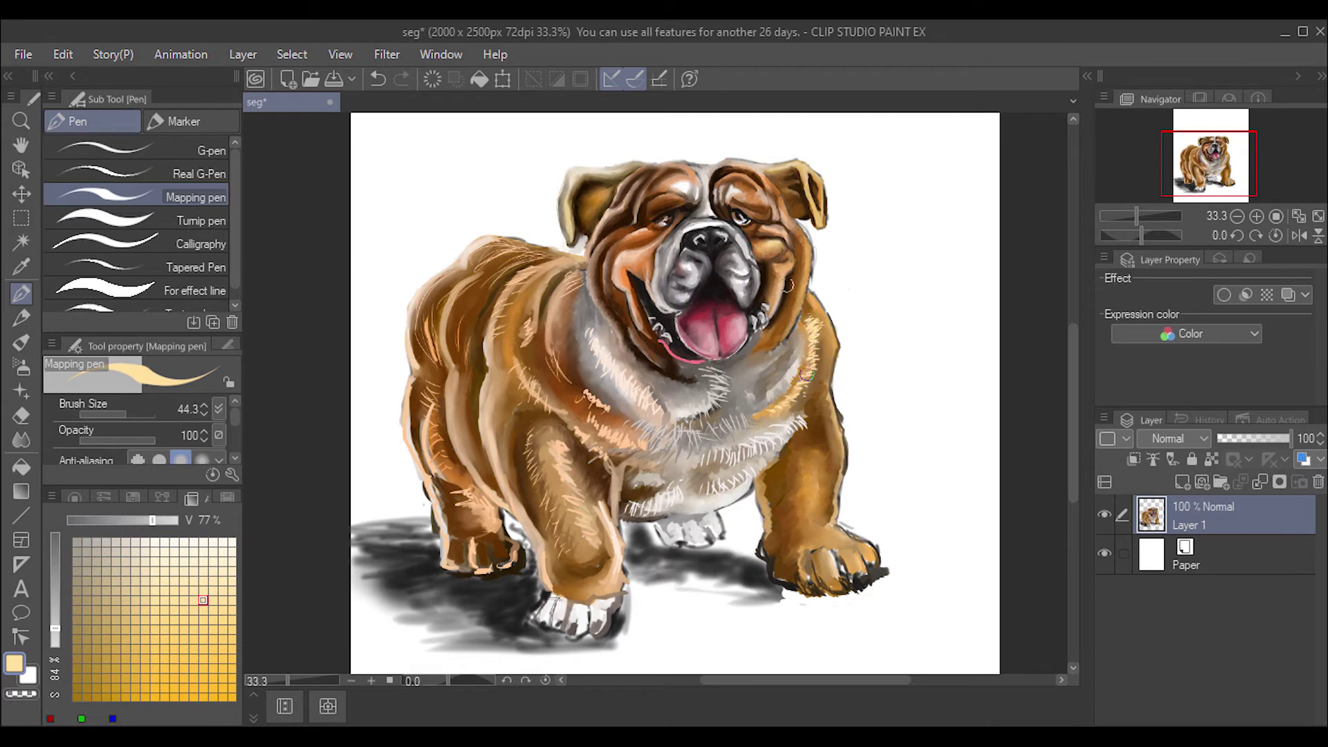
# Step: Paint light orange fur near the front paw and highlight the chest and front leg's right edge
pyautogui.click(75, 496)
pyautogui.click(156, 598)
pyautogui.click(192, 496)
pyautogui.click(116, 678)
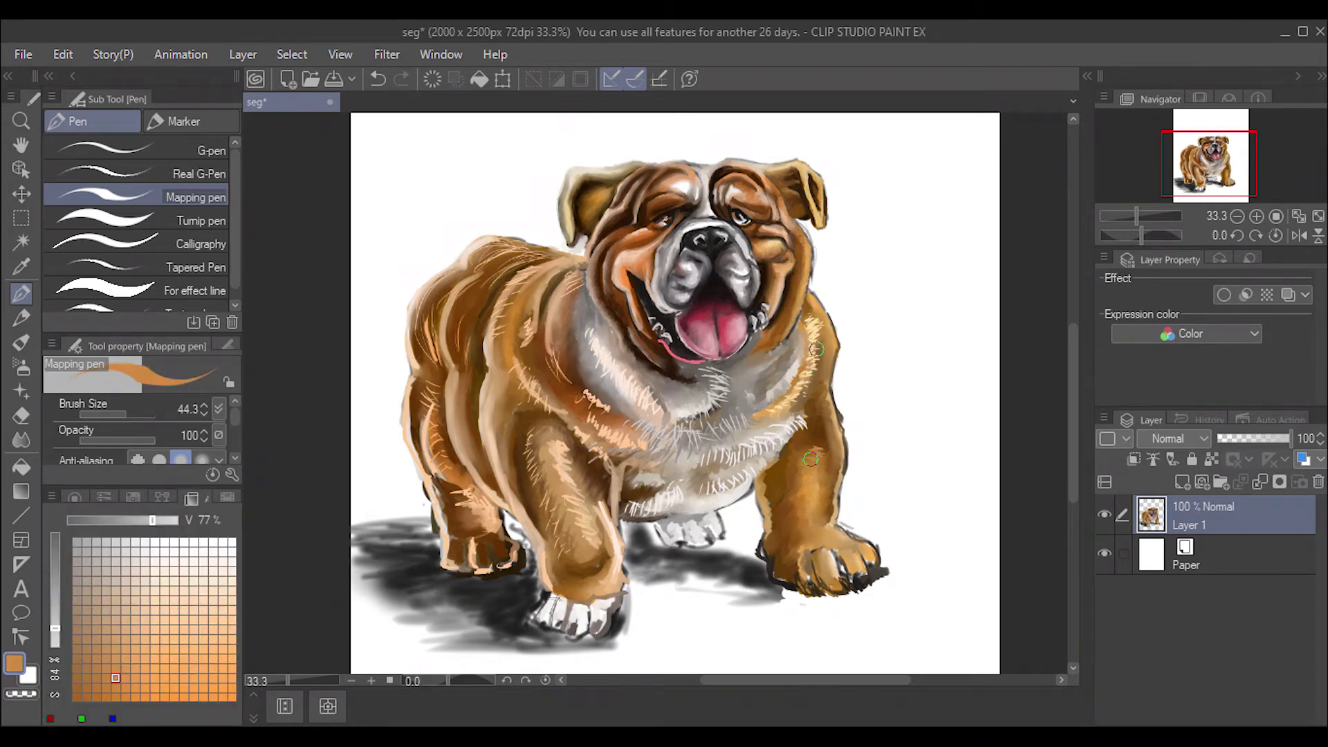
pyautogui.keyDown('alt'); pyautogui.click(806, 484); pyautogui.keyUp('alt')
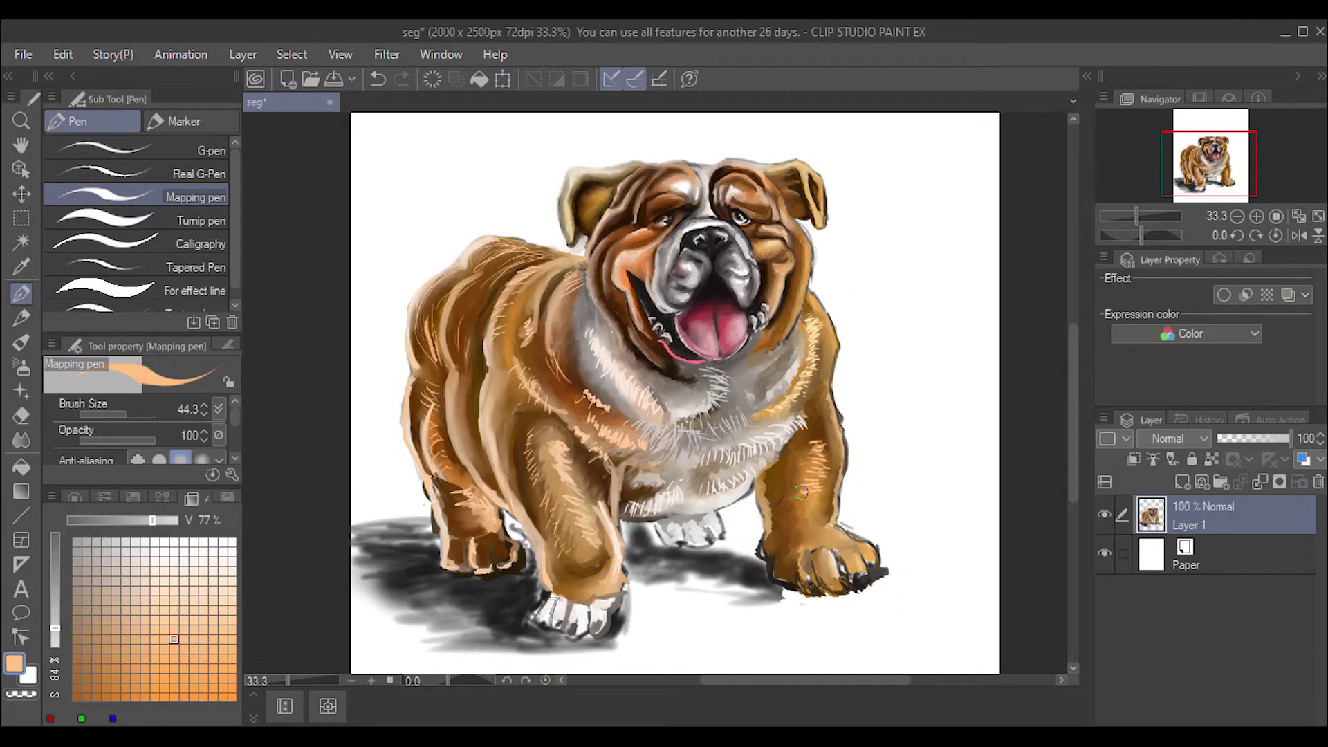
pyautogui.moveTo(803, 513)
pyautogui.mouseDown()
pyautogui.moveTo(813, 505)
pyautogui.moveTo(851, 540)
pyautogui.moveTo(833, 532)
pyautogui.moveTo(820, 558)
pyautogui.mouseUp()
pyautogui.keyDown('alt'); pyautogui.click(841, 560); pyautogui.keyUp('alt')
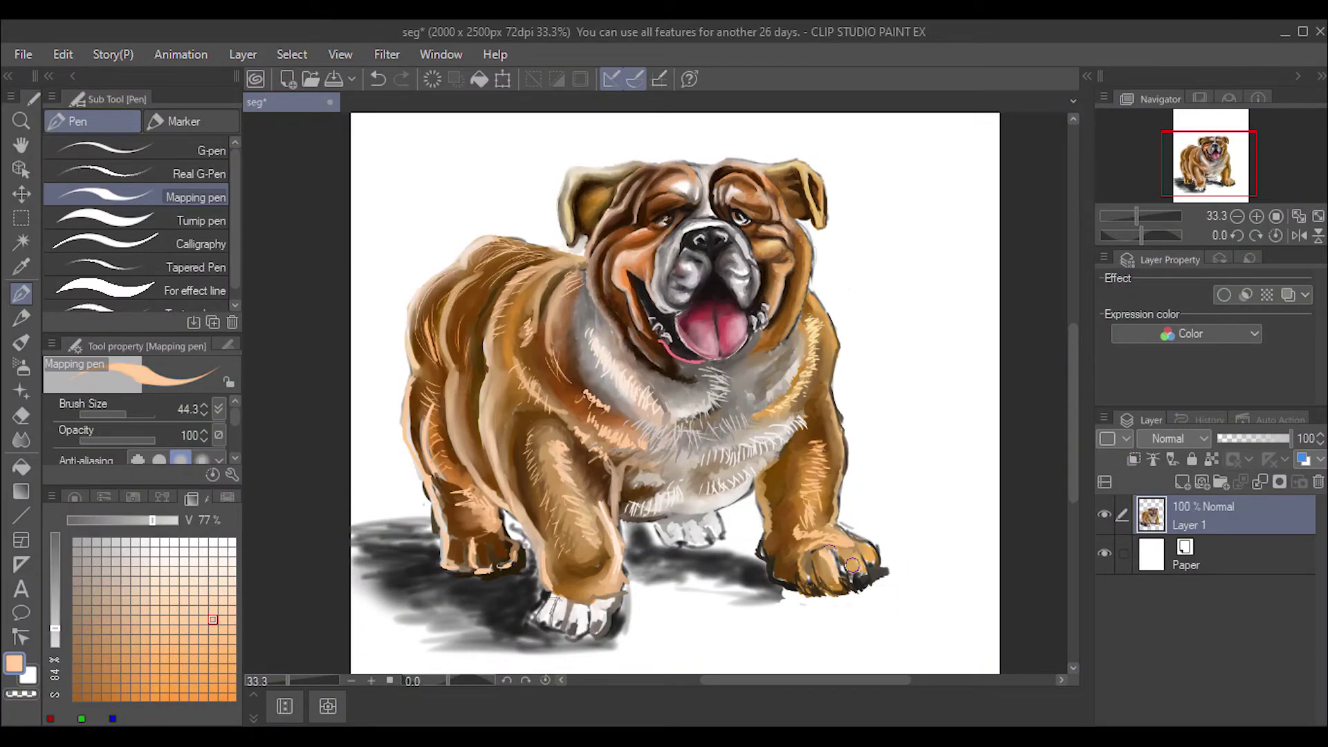
pyautogui.moveTo(834, 304); pyautogui.dragTo(838, 491)
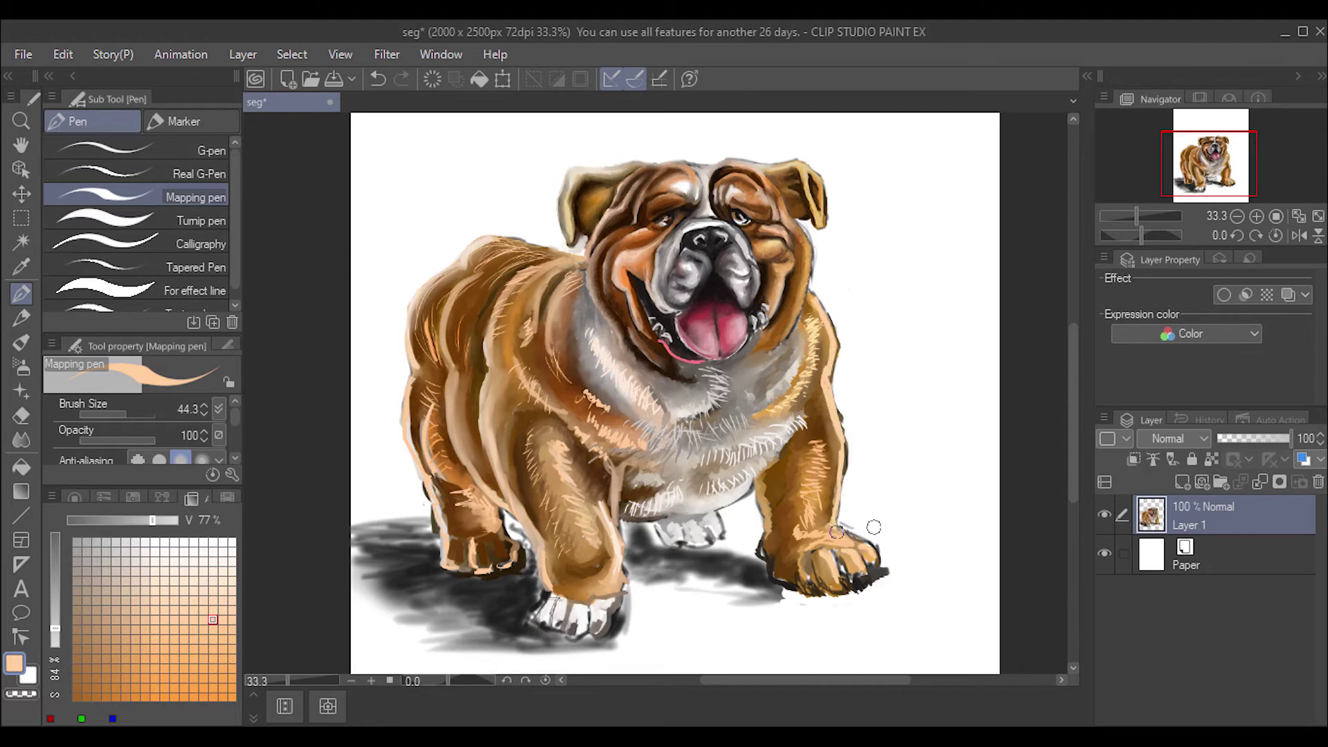
# Step: Fill the white gap on the front-right leg with orange strokes, then ready a dark brown oil brush
pyautogui.click(74, 498)
pyautogui.moveTo(106, 530); pyautogui.dragTo(124, 521)
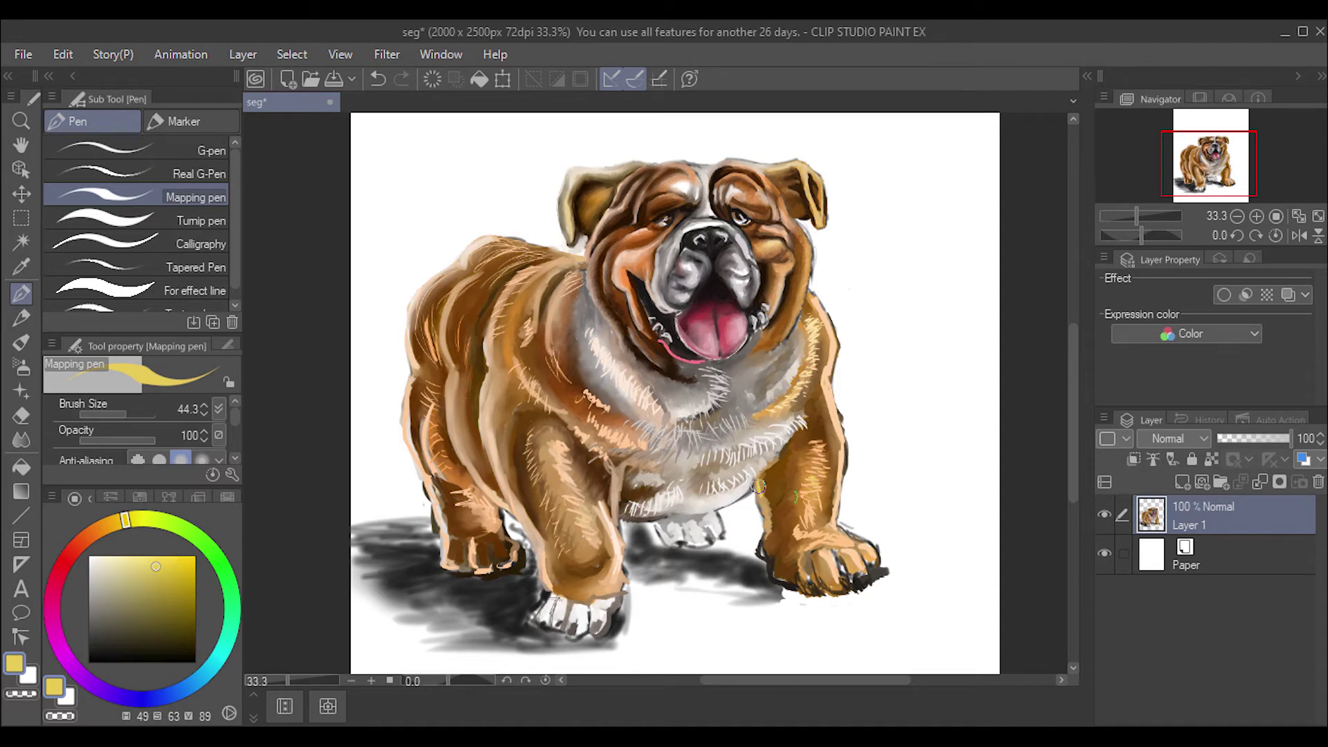
pyautogui.moveTo(105, 525); pyautogui.dragTo(97, 530)
pyautogui.moveTo(758, 484)
pyautogui.mouseDown()
pyautogui.moveTo(789, 474)
pyautogui.moveTo(795, 442)
pyautogui.mouseUp()
pyautogui.moveTo(757, 546)
pyautogui.mouseDown()
pyautogui.moveTo(781, 488)
pyautogui.moveTo(773, 509)
pyautogui.mouseUp()
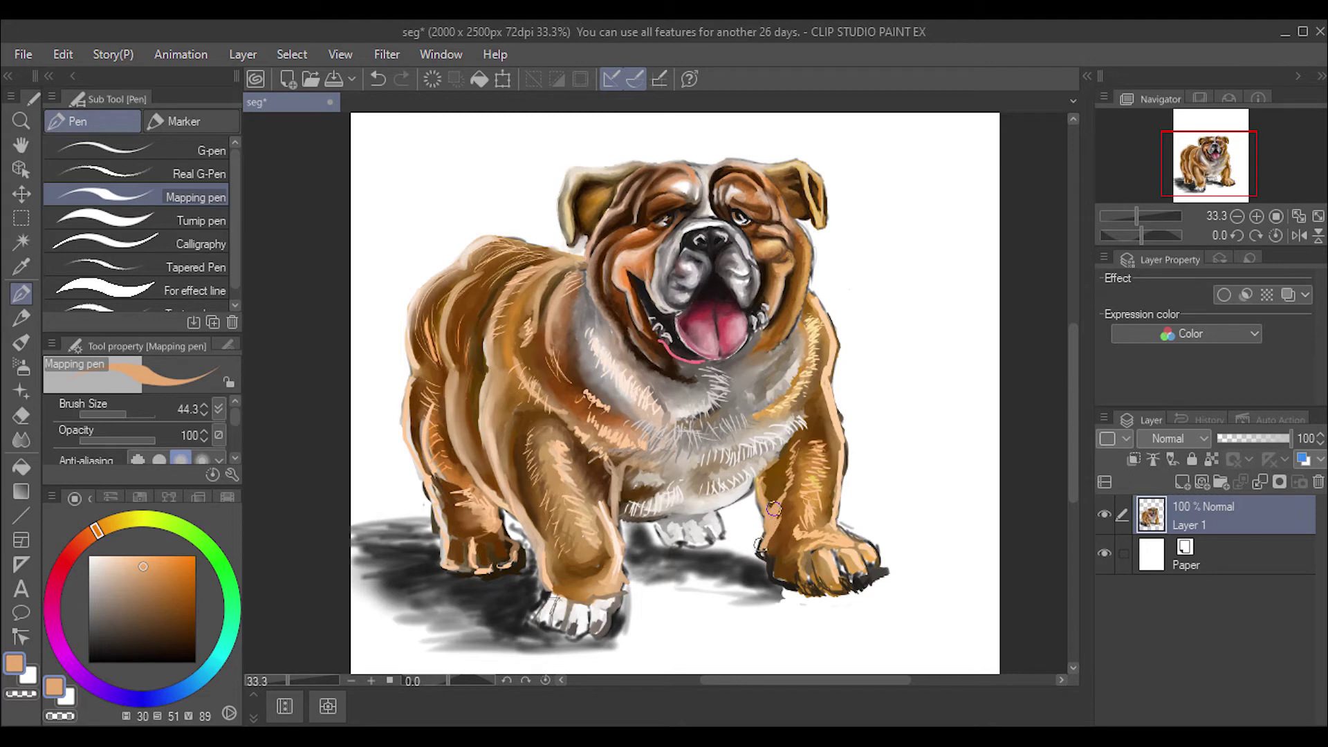
pyautogui.click(21, 440)
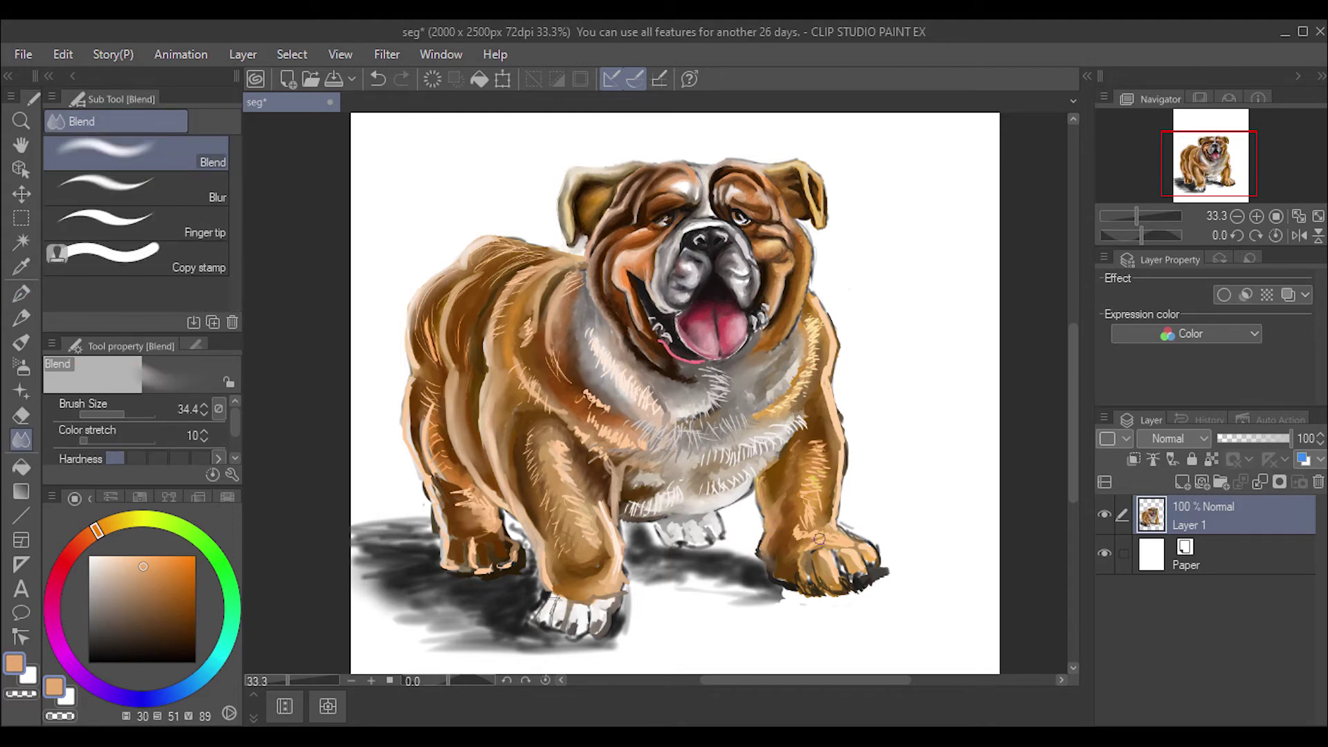
pyautogui.click(184, 617)
pyautogui.click(21, 342)
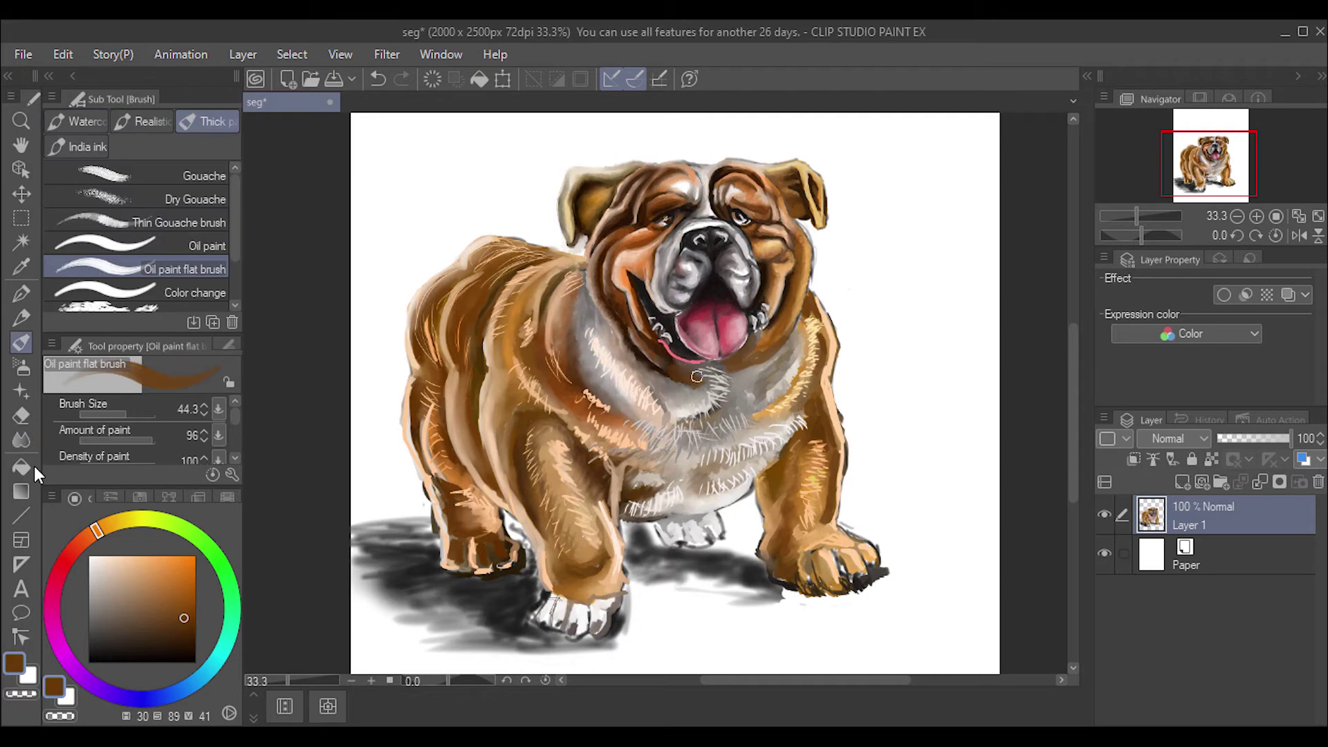
# Step: With the pen, add white highlights between the ears and a short yellow stroke near the right ear
pyautogui.click(21, 440)
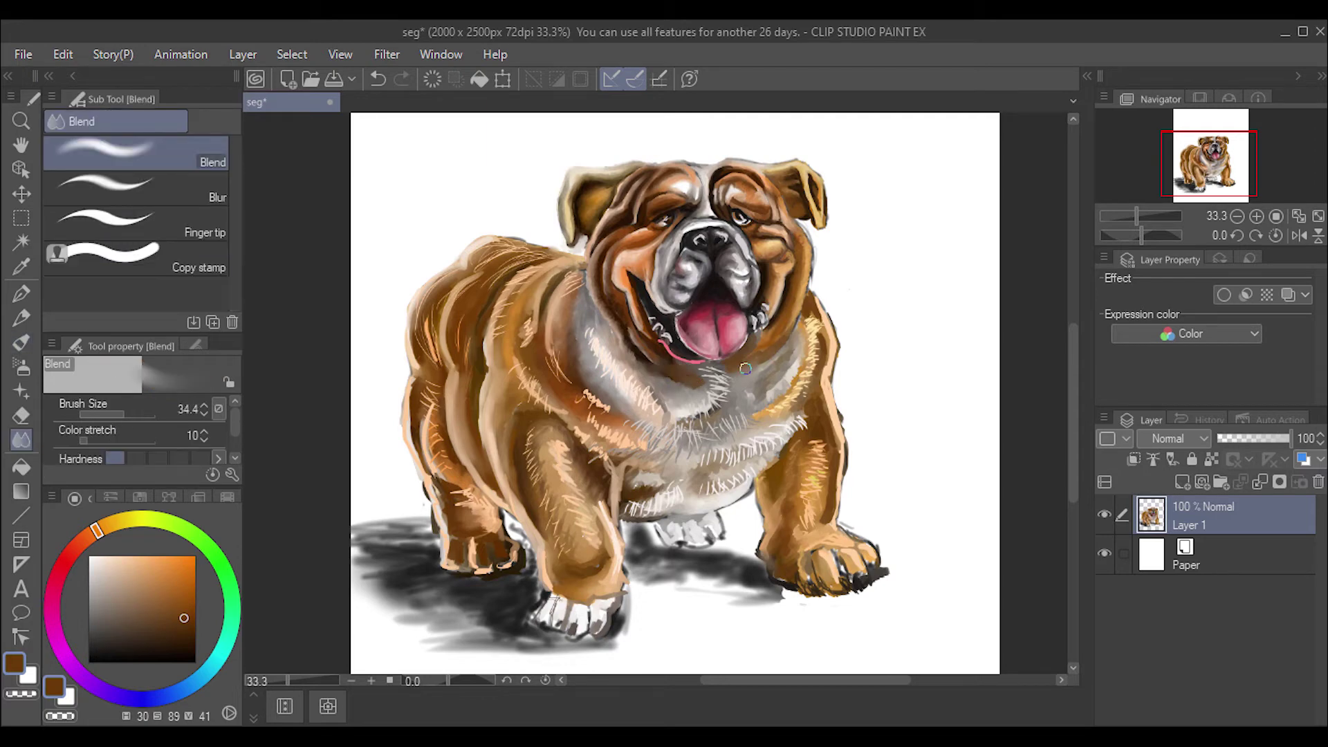
pyautogui.press('b')
pyautogui.press('p')
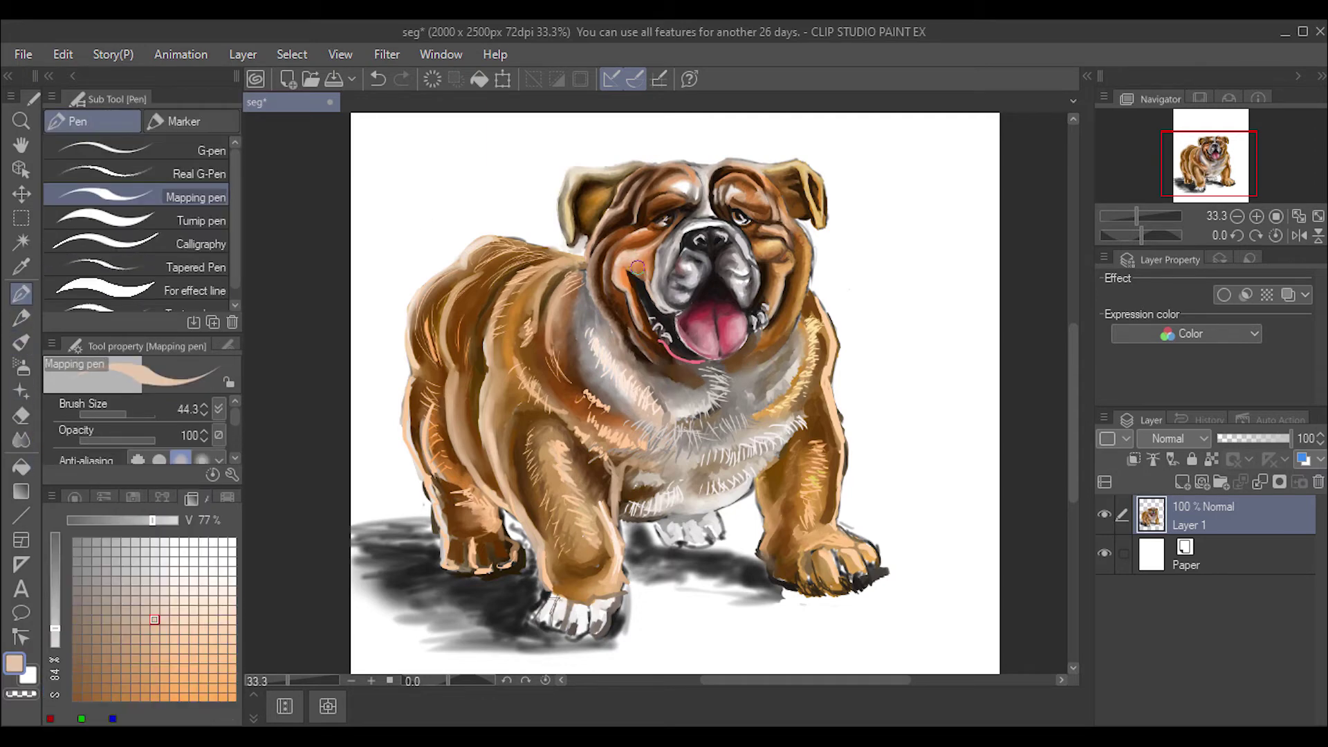
pyautogui.press('x')
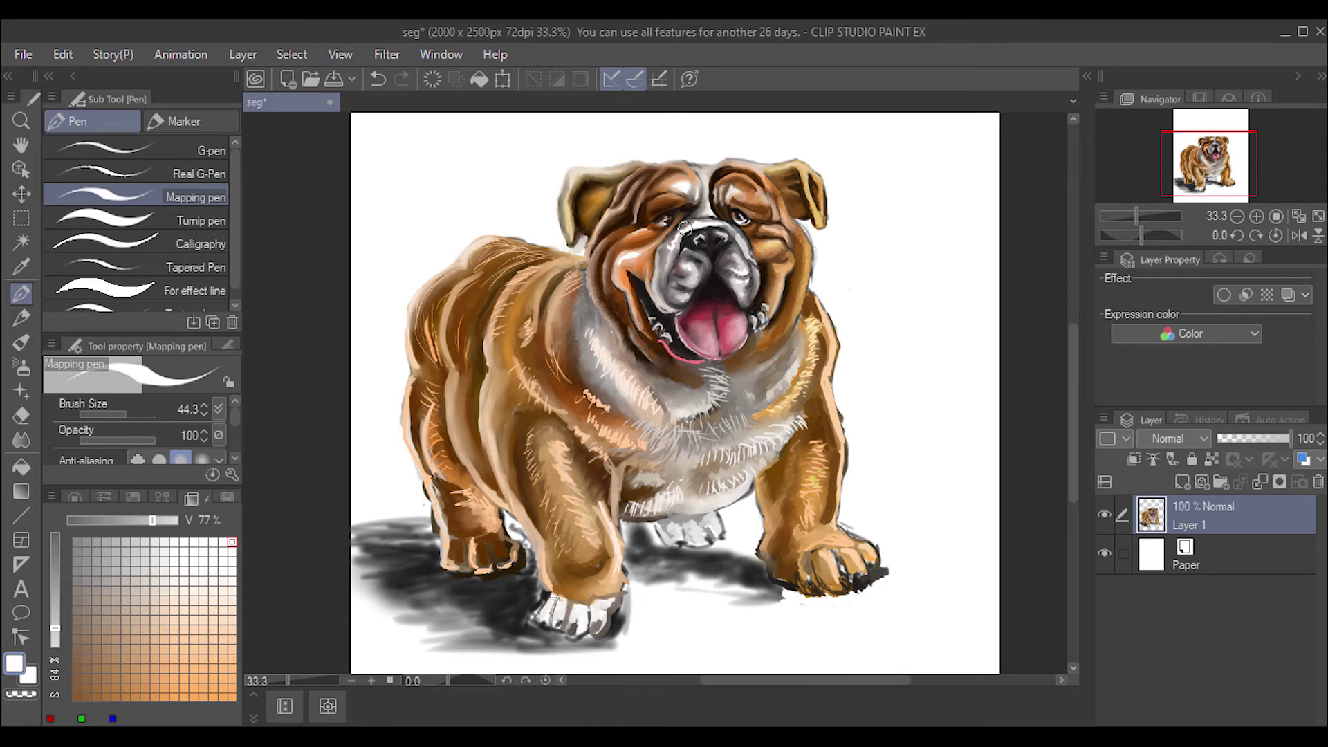
pyautogui.moveTo(694, 182); pyautogui.dragTo(699, 163)
pyautogui.click(75, 497)
pyautogui.click(192, 496)
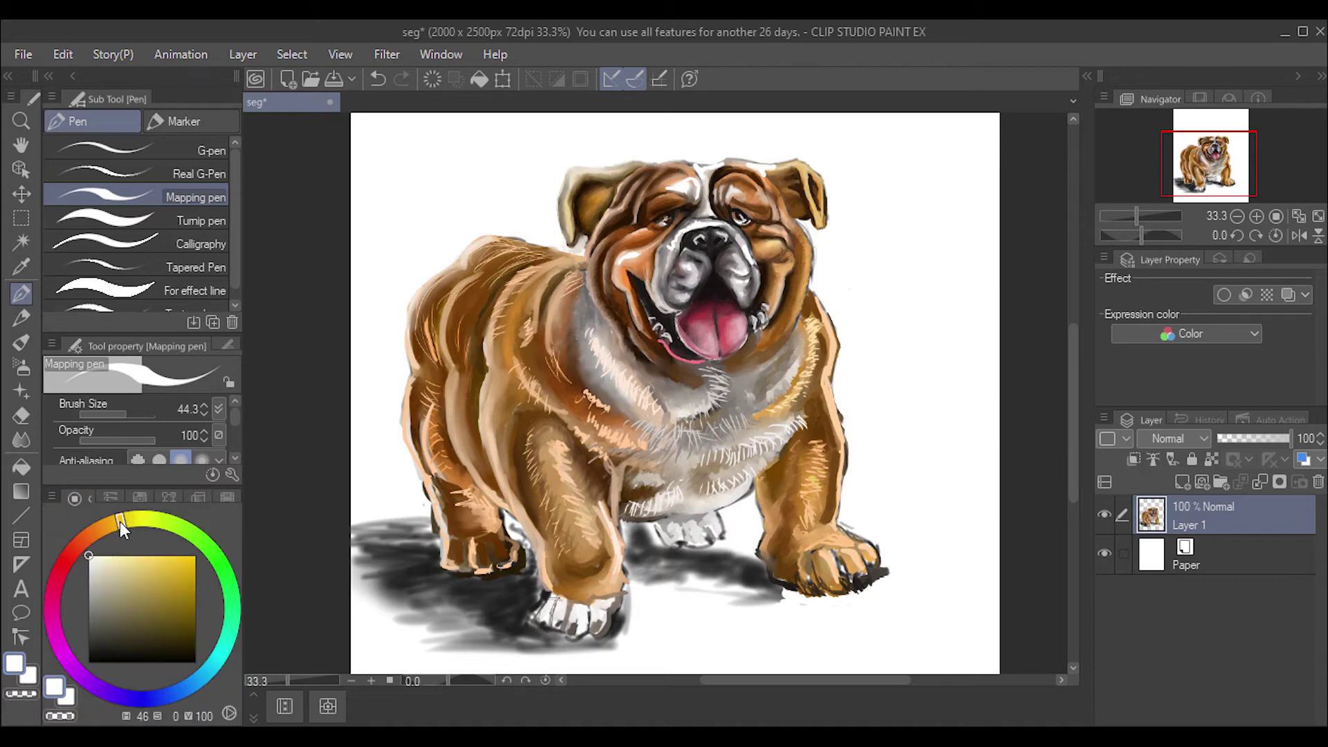
pyautogui.moveTo(762, 167); pyautogui.dragTo(778, 165)
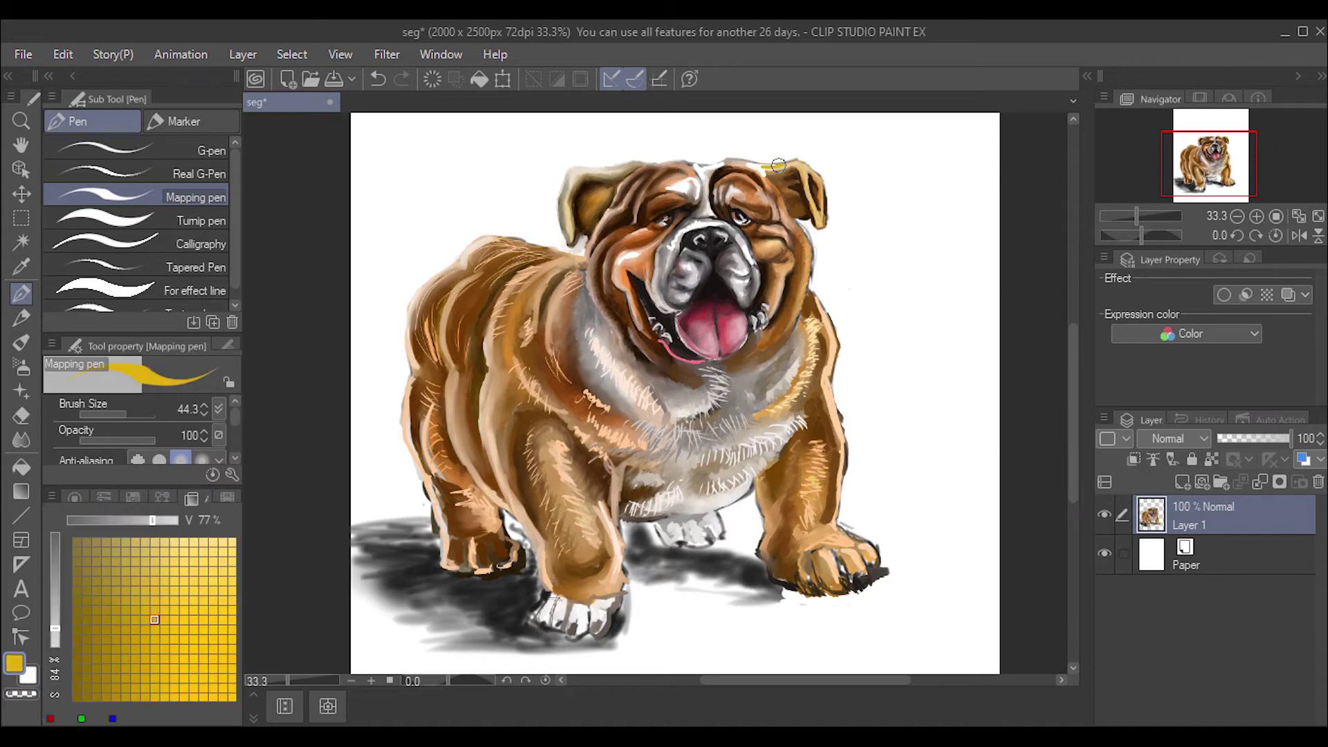
# Step: In pale cream, highlight the cheek edge, the front leg's left edge and the right paw's toes
pyautogui.click(222, 551)
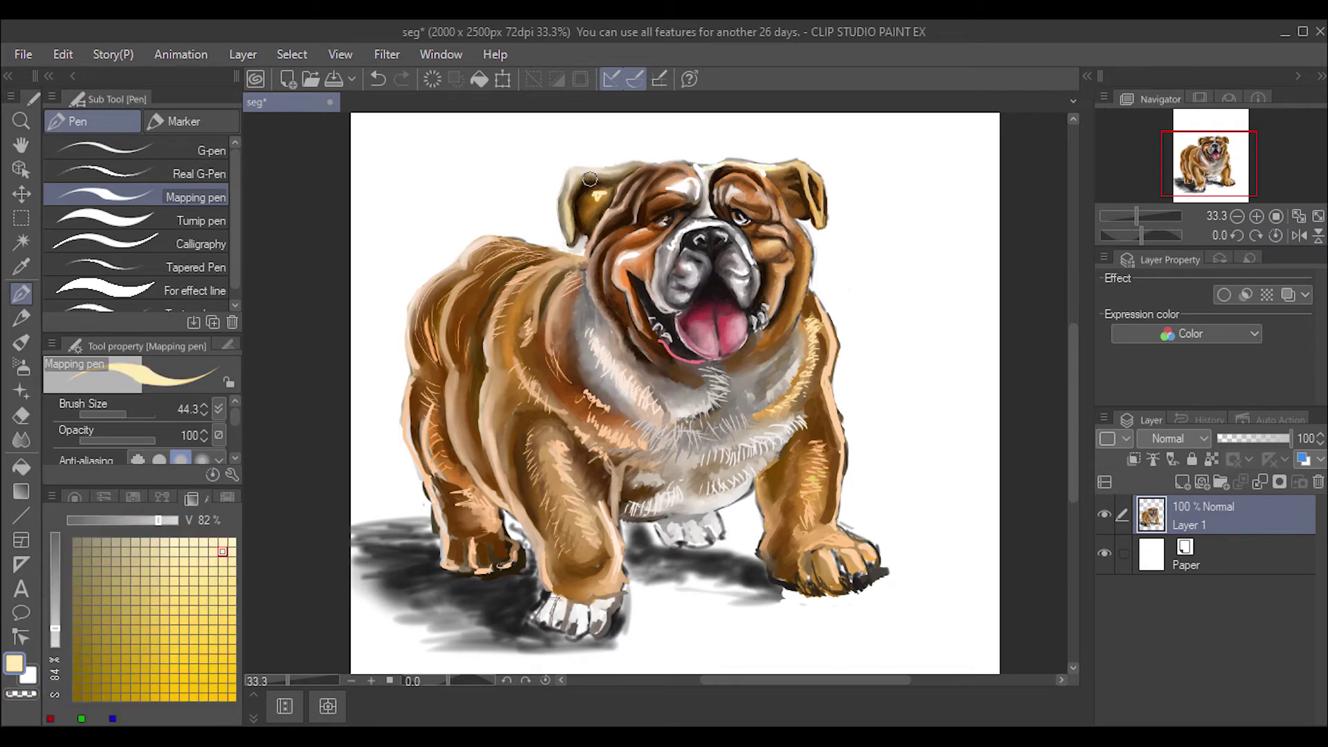
pyautogui.click(74, 498)
pyautogui.click(199, 498)
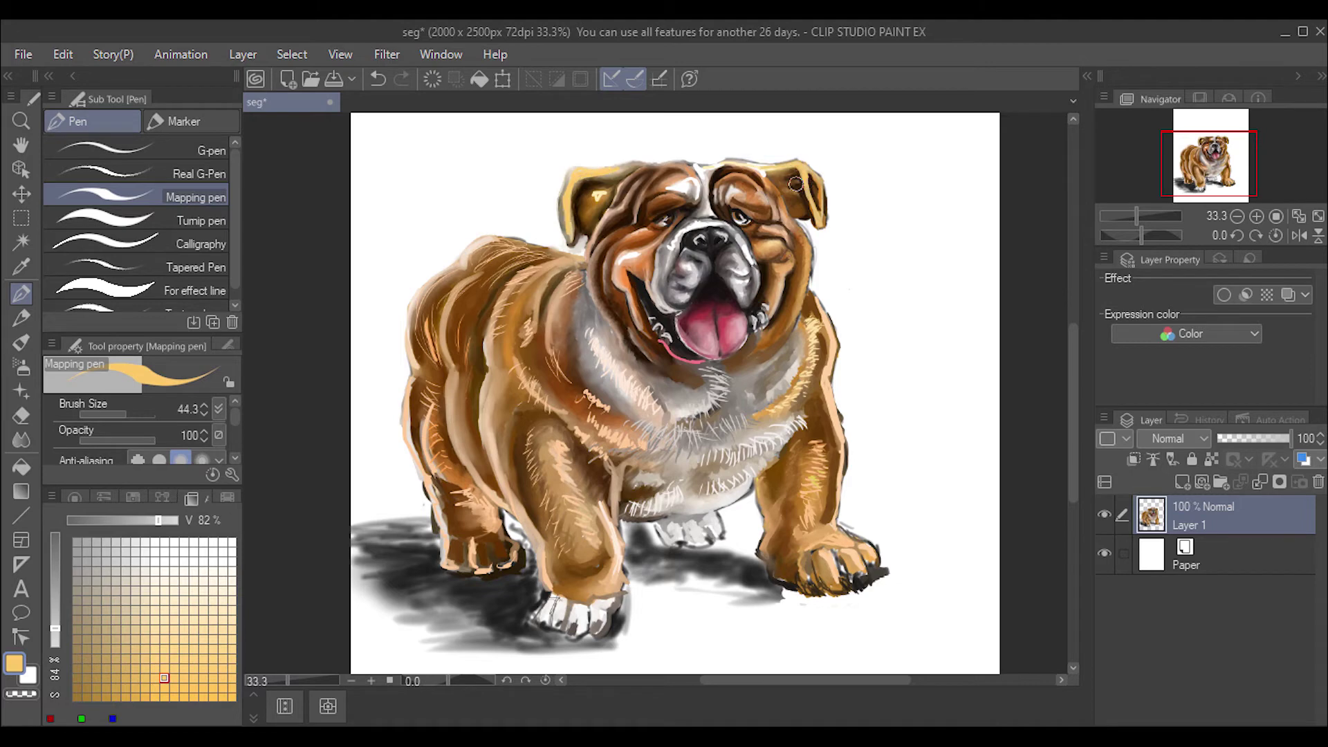
pyautogui.click(215, 587)
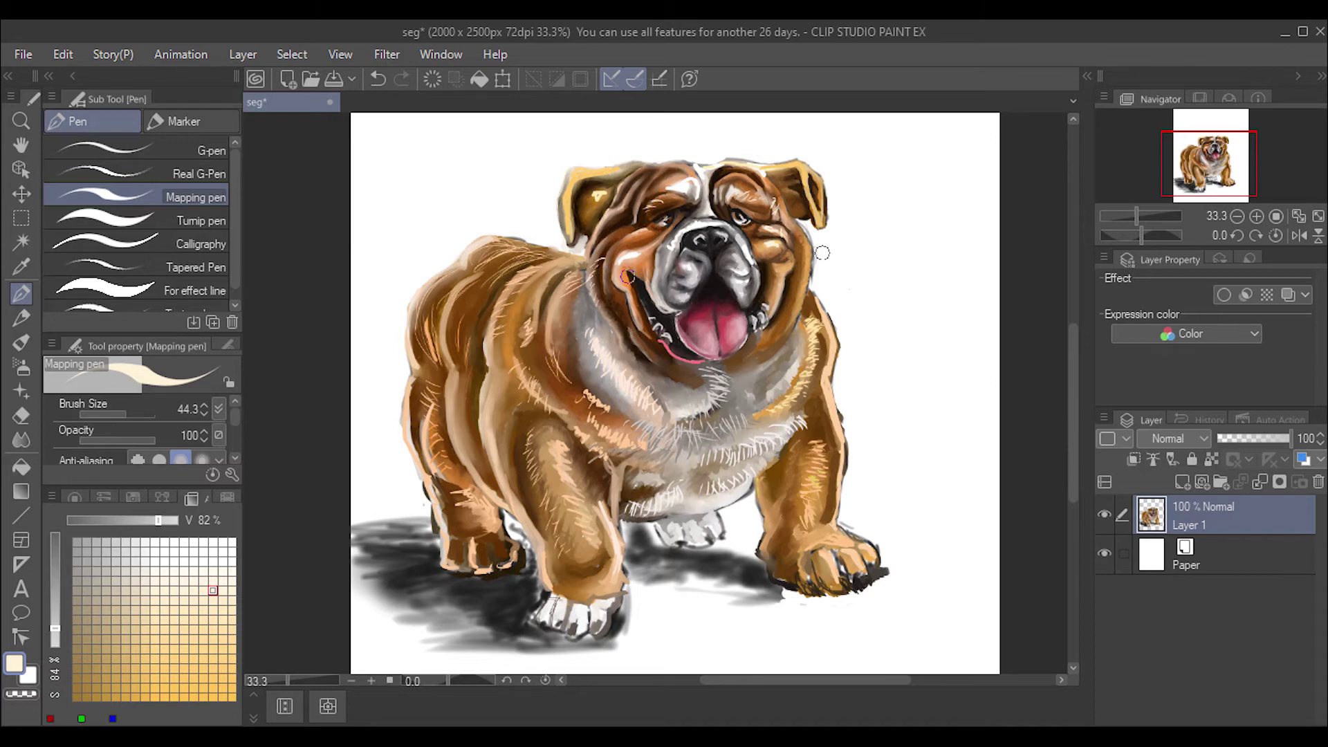
pyautogui.moveTo(824, 247); pyautogui.dragTo(813, 271)
pyautogui.moveTo(785, 495)
pyautogui.mouseDown()
pyautogui.moveTo(761, 546)
pyautogui.moveTo(759, 523)
pyautogui.mouseUp()
pyautogui.moveTo(848, 554); pyautogui.dragTo(833, 582)
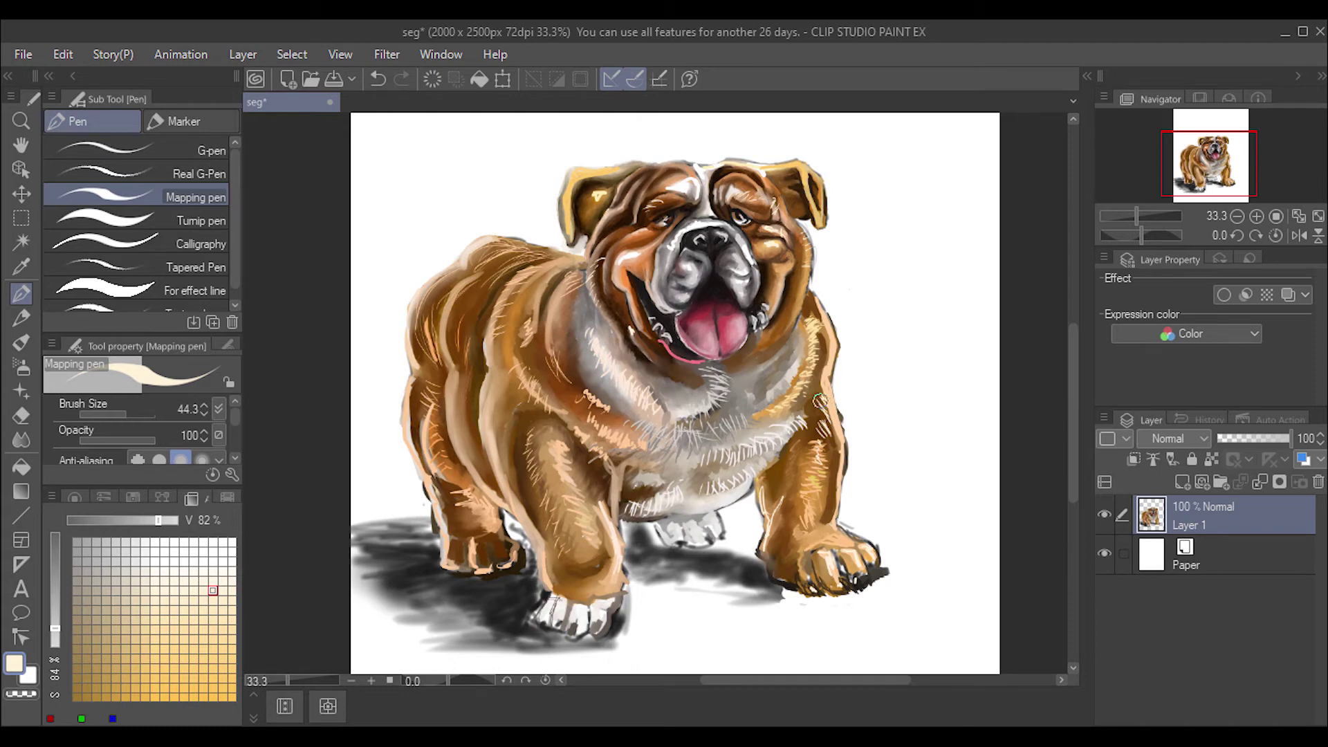
# Step: Hatch fine light fur strokes up the right shoulder and down the right front leg
pyautogui.moveTo(823, 424); pyautogui.dragTo(817, 379)
pyautogui.moveTo(823, 460); pyautogui.dragTo(818, 423)
pyautogui.moveTo(811, 515); pyautogui.dragTo(808, 462)
pyautogui.moveTo(821, 410); pyautogui.dragTo(830, 337)
pyautogui.click(828, 336)
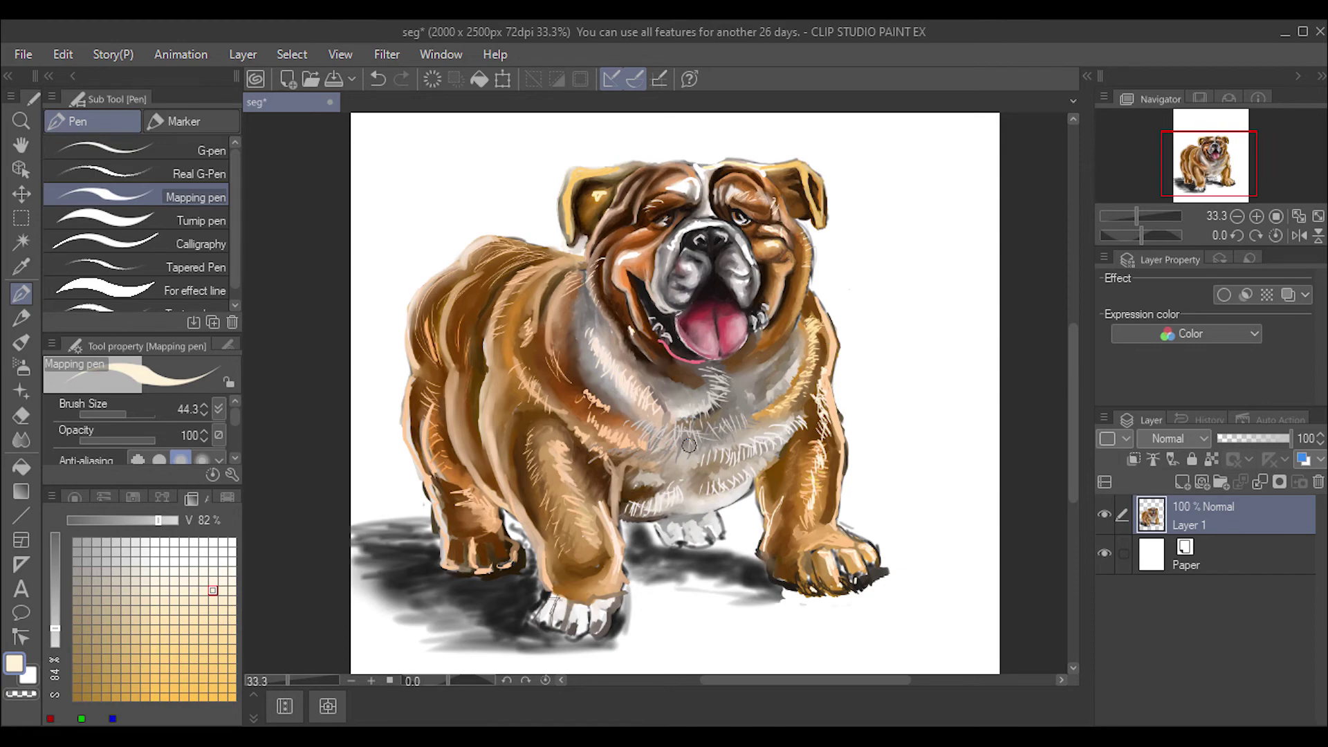
# Step: Zoom out, load the flat oil brush with blue, and select the white background around the dog
pyautogui.click(22, 120)
pyautogui.click(186, 187)
pyautogui.click(711, 270)
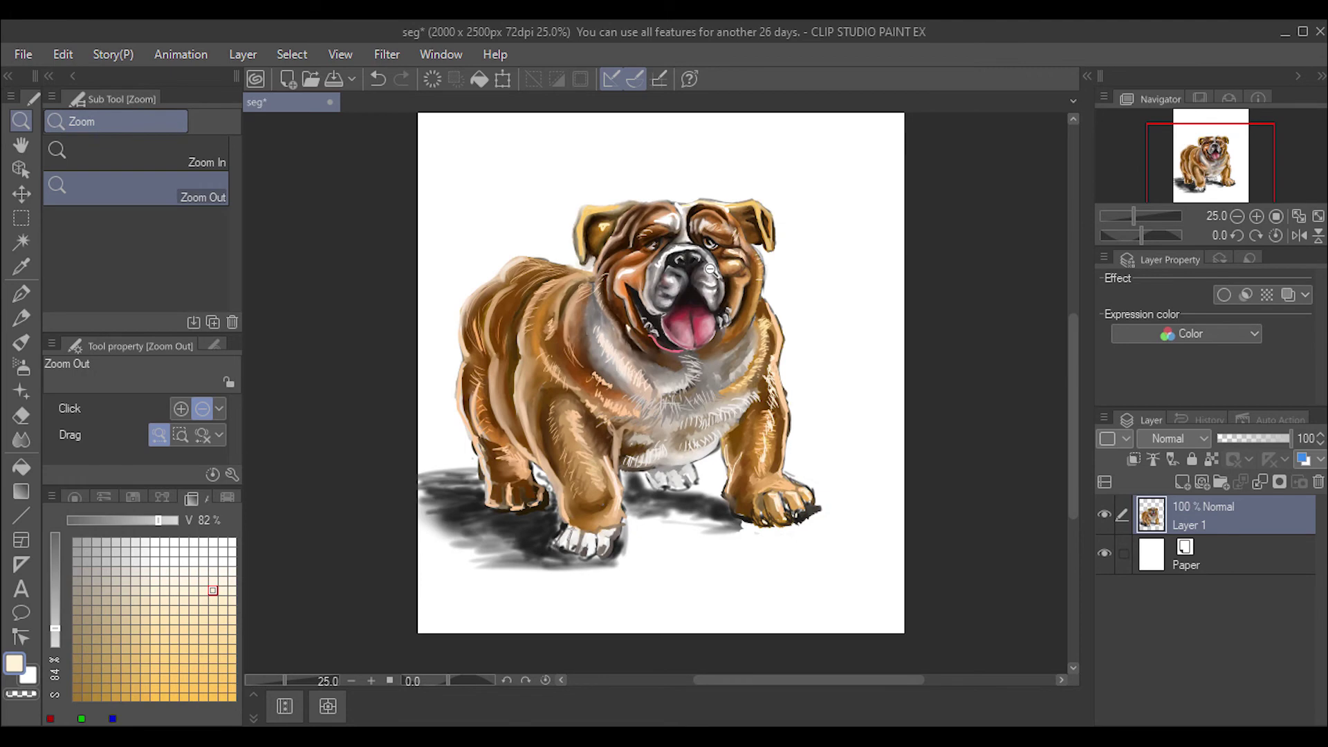
pyautogui.click(20, 342)
pyautogui.click(84, 498)
pyautogui.click(182, 691)
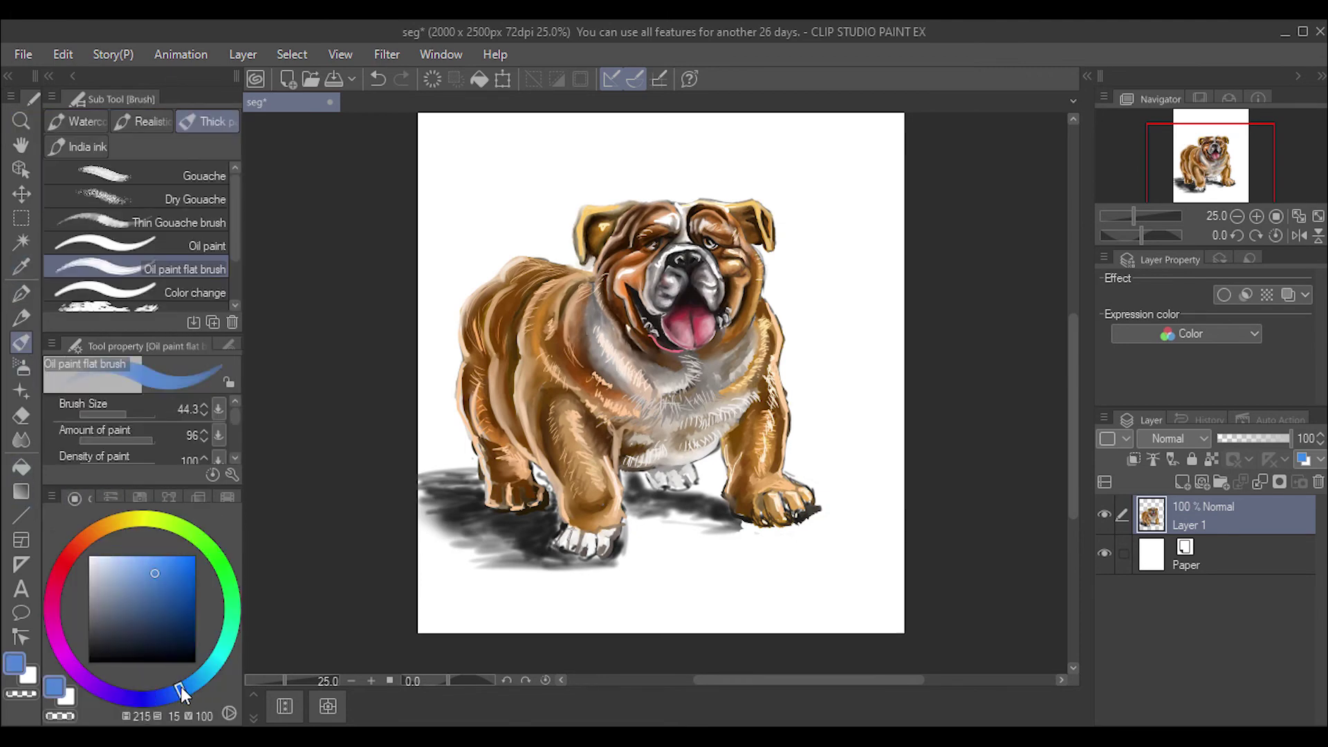
pyautogui.moveTo(182, 692); pyautogui.dragTo(176, 693)
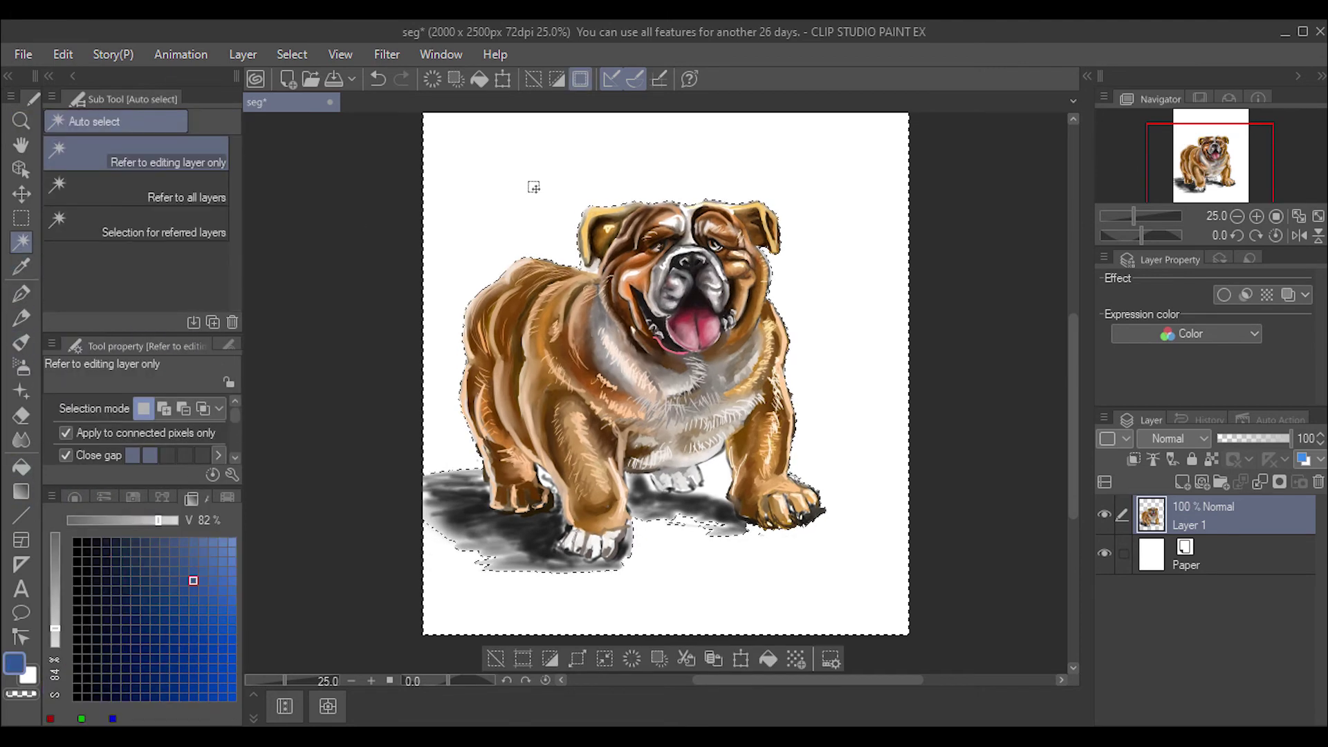
pyautogui.moveTo(476, 192)
pyautogui.mouseDown()
pyautogui.moveTo(459, 296)
pyautogui.moveTo(567, 211)
pyautogui.moveTo(735, 148)
pyautogui.moveTo(866, 228)
pyautogui.moveTo(881, 305)
pyautogui.moveTo(776, 243)
pyautogui.mouseUp()
pyautogui.click(142, 413)
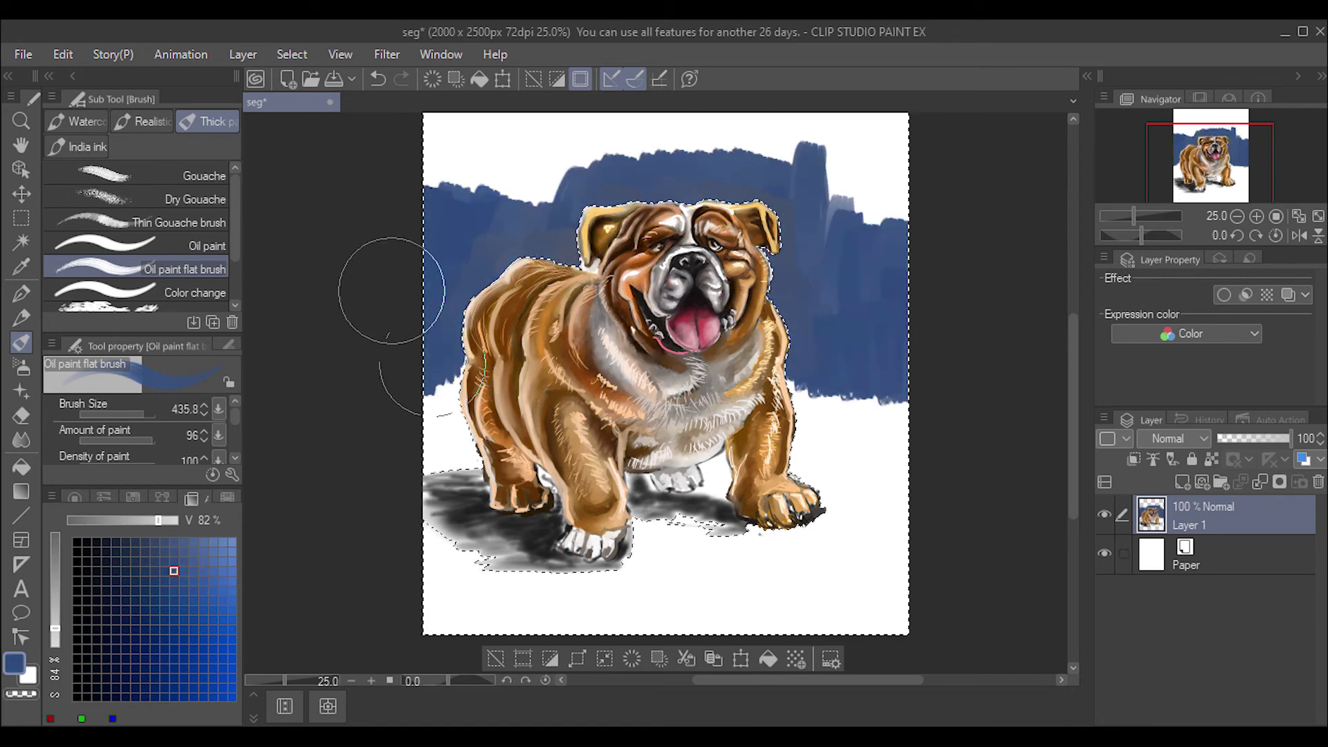
# Step: Paint lighter blues over the upper background and lower-right ground, then blend along the top and right
pyautogui.click(222, 551)
pyautogui.moveTo(422, 173)
pyautogui.mouseDown()
pyautogui.moveTo(443, 125)
pyautogui.moveTo(551, 149)
pyautogui.moveTo(860, 148)
pyautogui.moveTo(692, 148)
pyautogui.moveTo(877, 220)
pyautogui.mouseUp()
pyautogui.click(213, 581)
pyautogui.moveTo(899, 429)
pyautogui.mouseDown()
pyautogui.moveTo(890, 459)
pyautogui.moveTo(874, 415)
pyautogui.moveTo(782, 573)
pyautogui.moveTo(637, 557)
pyautogui.moveTo(889, 593)
pyautogui.moveTo(489, 593)
pyautogui.moveTo(397, 578)
pyautogui.moveTo(485, 595)
pyautogui.mouseUp()
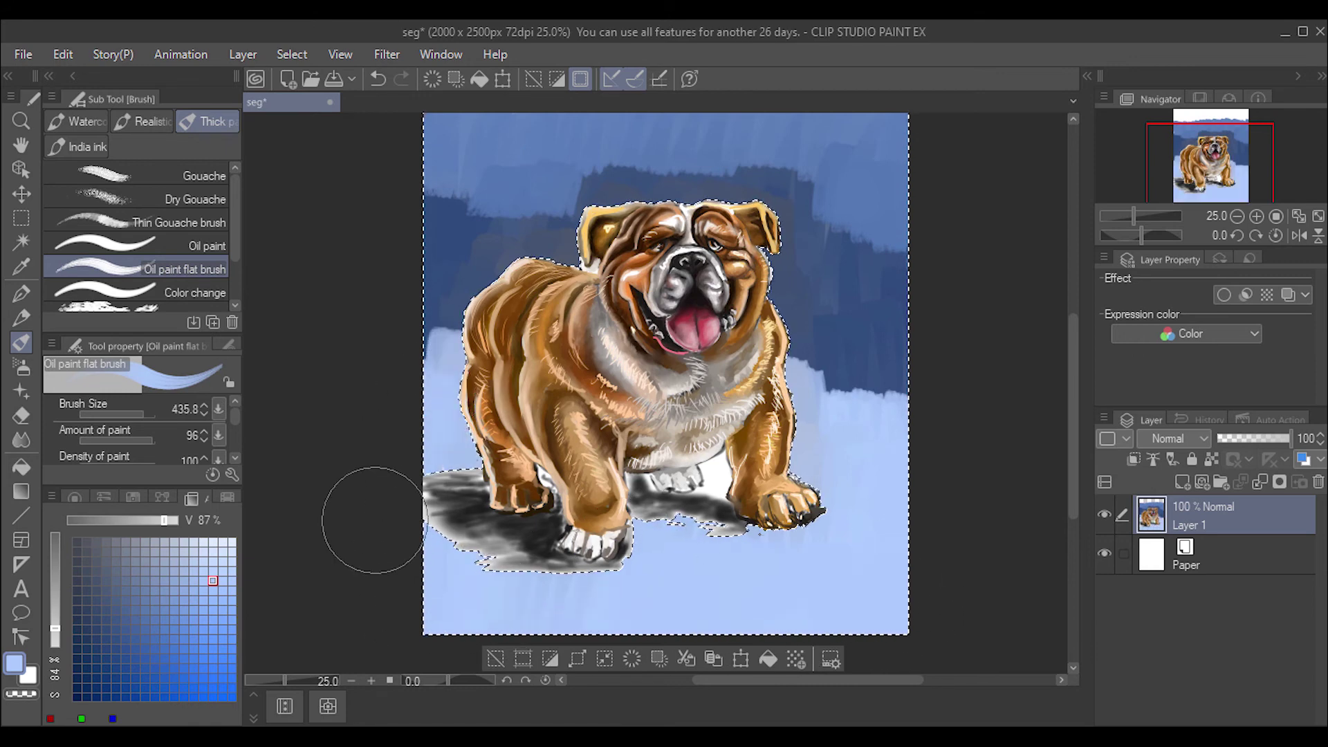
pyautogui.press('j')
pyautogui.click(21, 343)
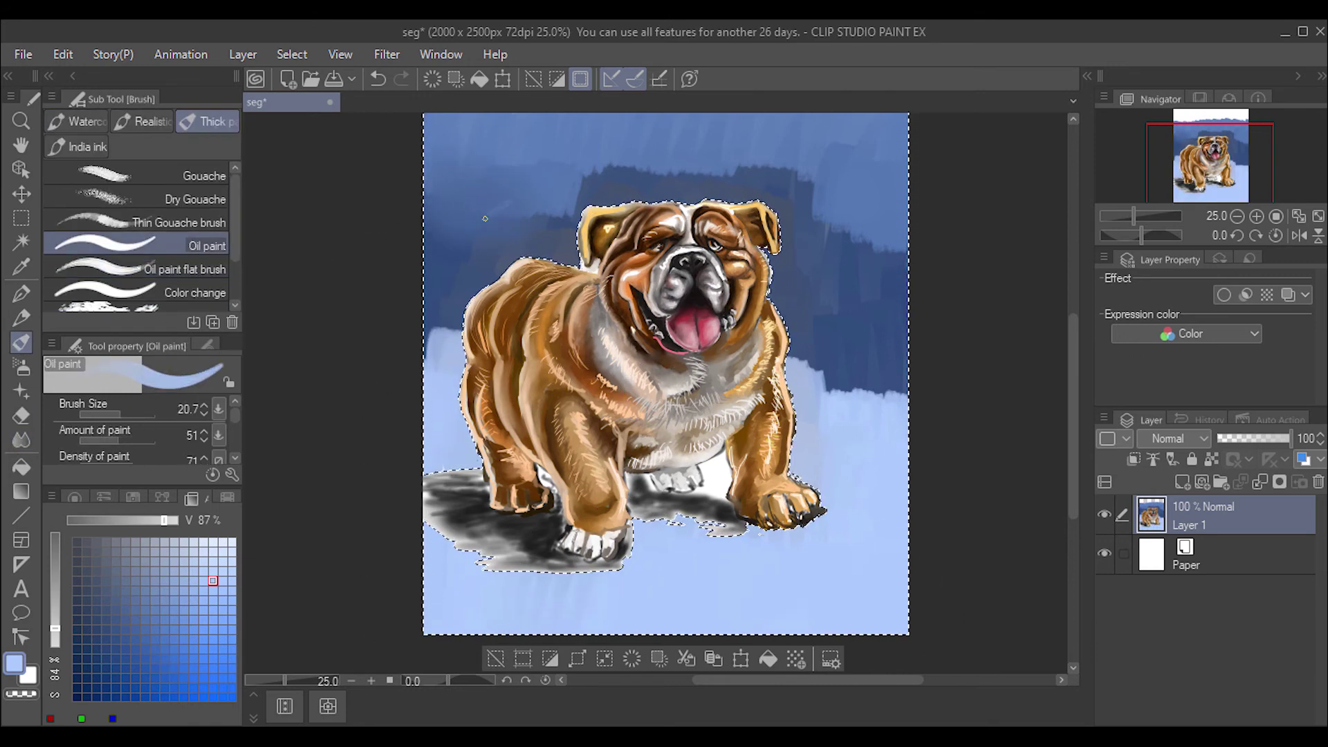
pyautogui.moveTo(474, 169); pyautogui.dragTo(386, 192)
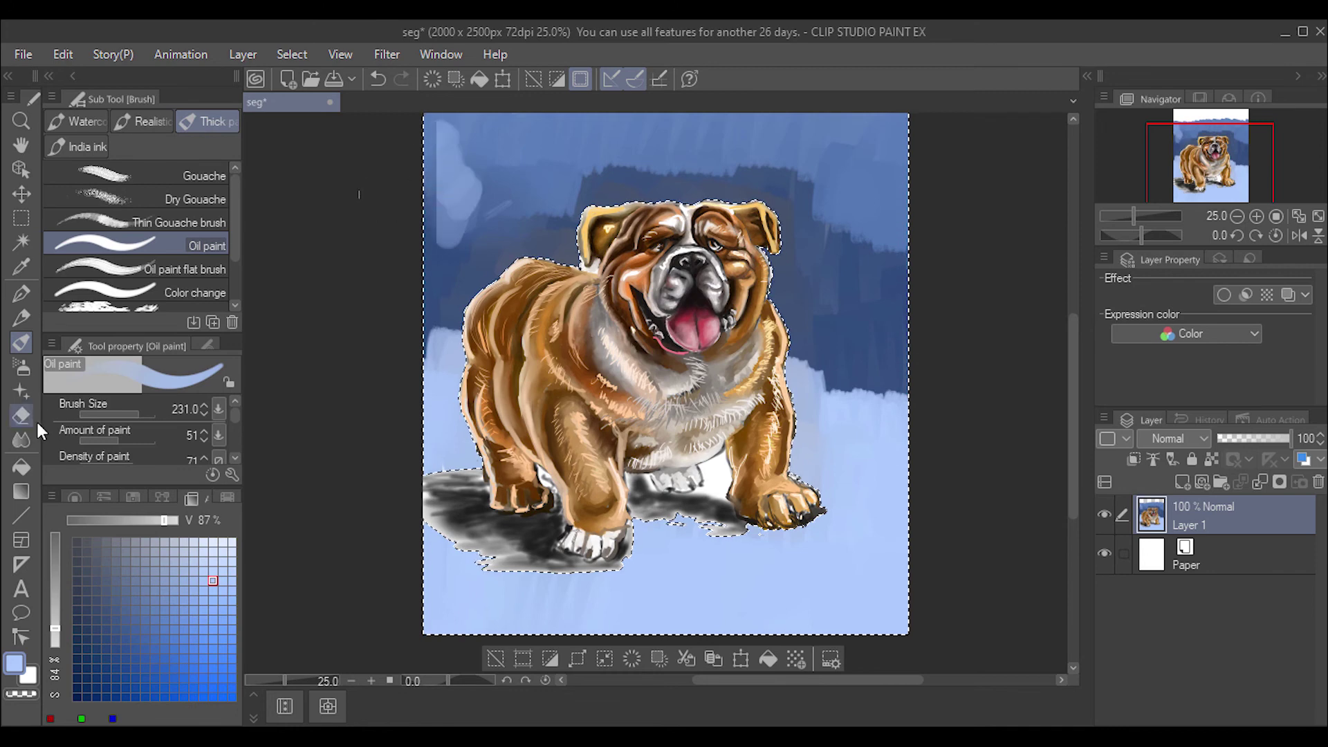
pyautogui.click(20, 439)
pyautogui.hotkey('ctrl', 'z')
pyautogui.moveTo(643, 156); pyautogui.dragTo(830, 385)
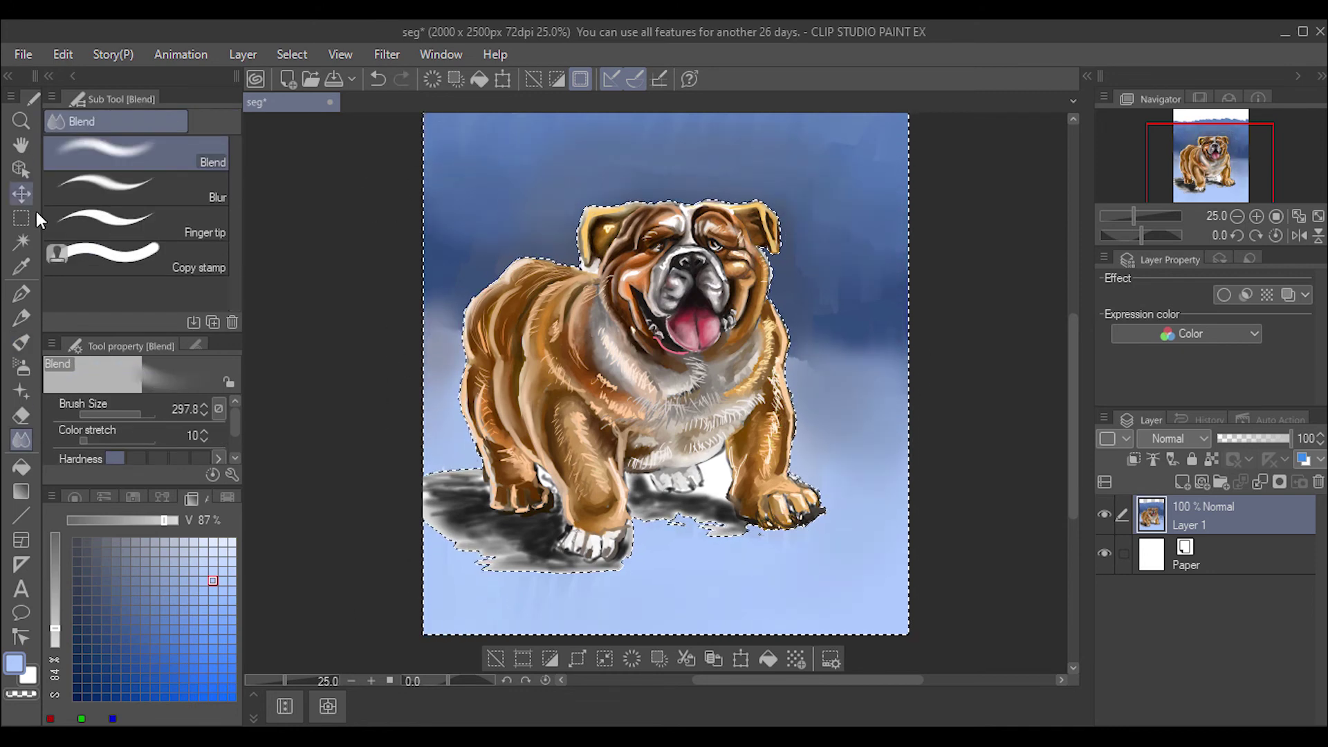
# Step: Spray speckles across the upper background with a textured airbrush, then deselect with Ctrl+D
pyautogui.click(11, 365)
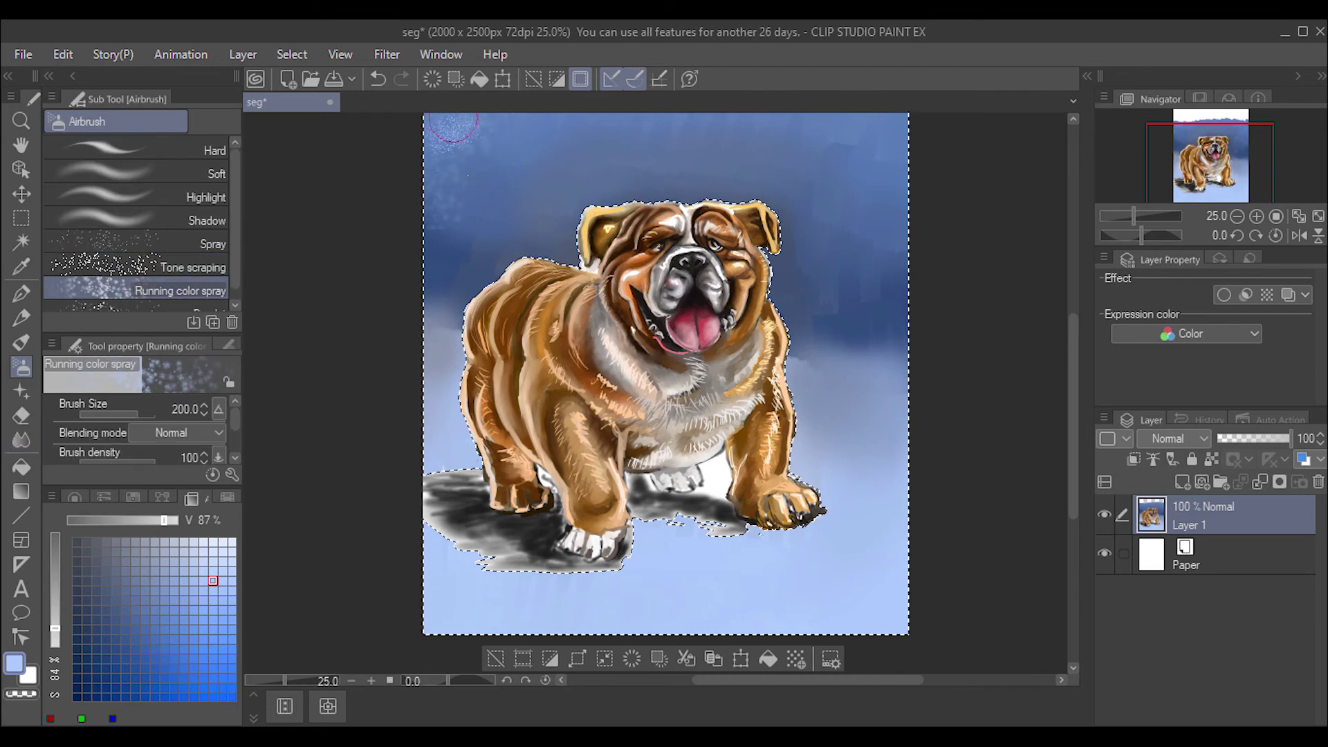
pyautogui.scroll(-1, 166, 285)
pyautogui.click(166, 255)
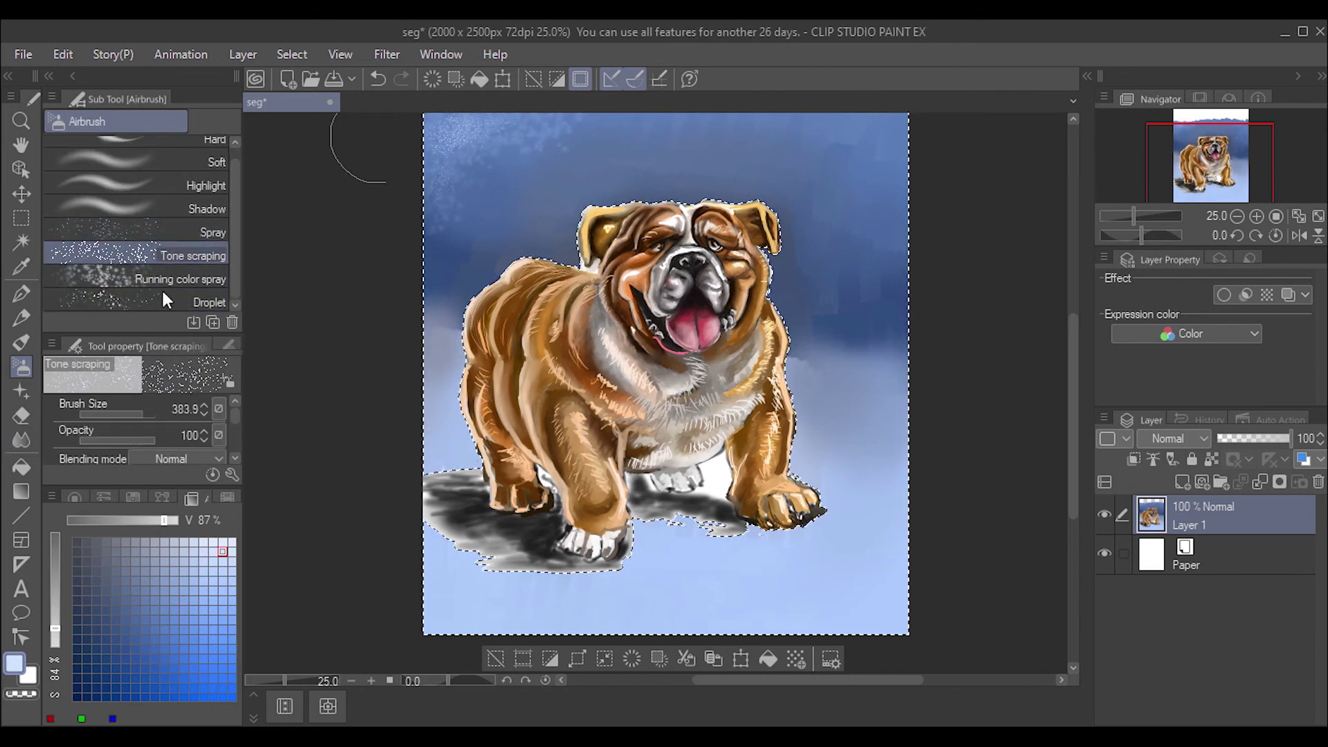
pyautogui.moveTo(692, 131); pyautogui.dragTo(550, 146)
pyautogui.moveTo(781, 159); pyautogui.dragTo(823, 415)
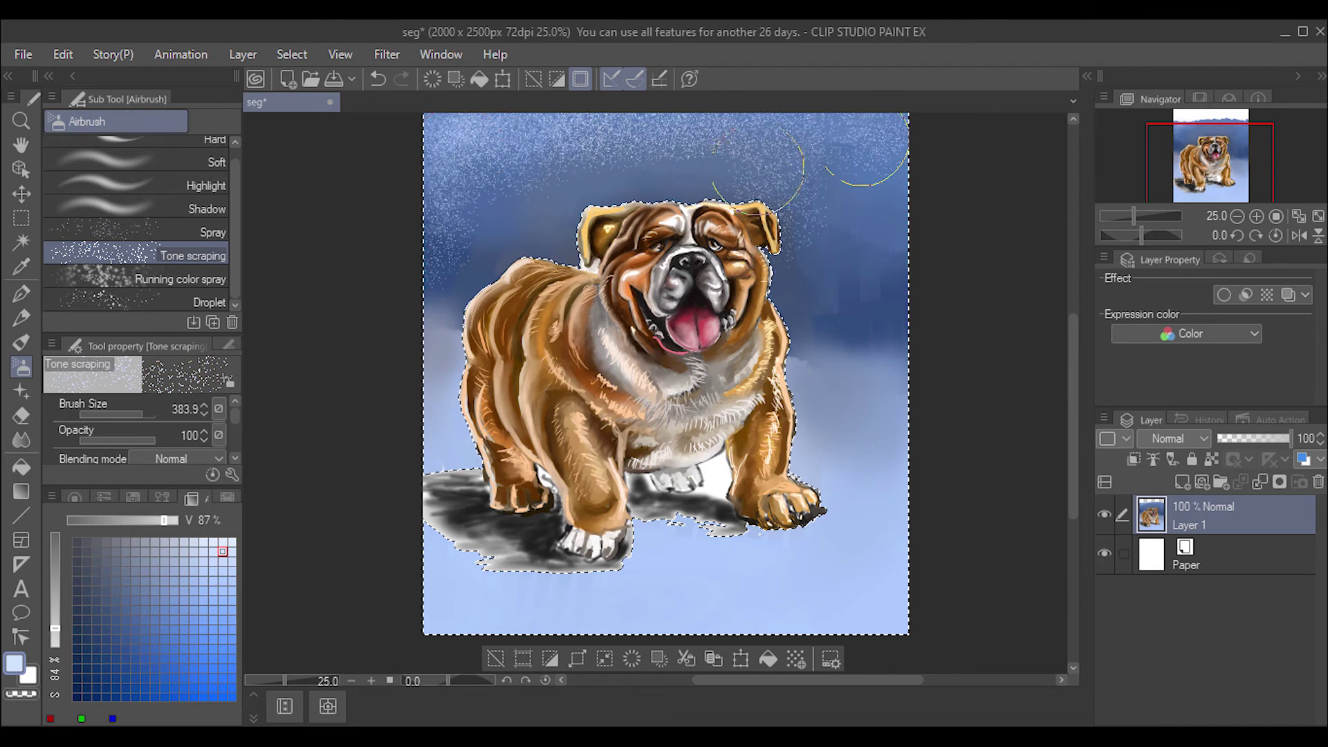
pyautogui.keyDown('alt'); pyautogui.click(875, 468); pyautogui.keyUp('alt')
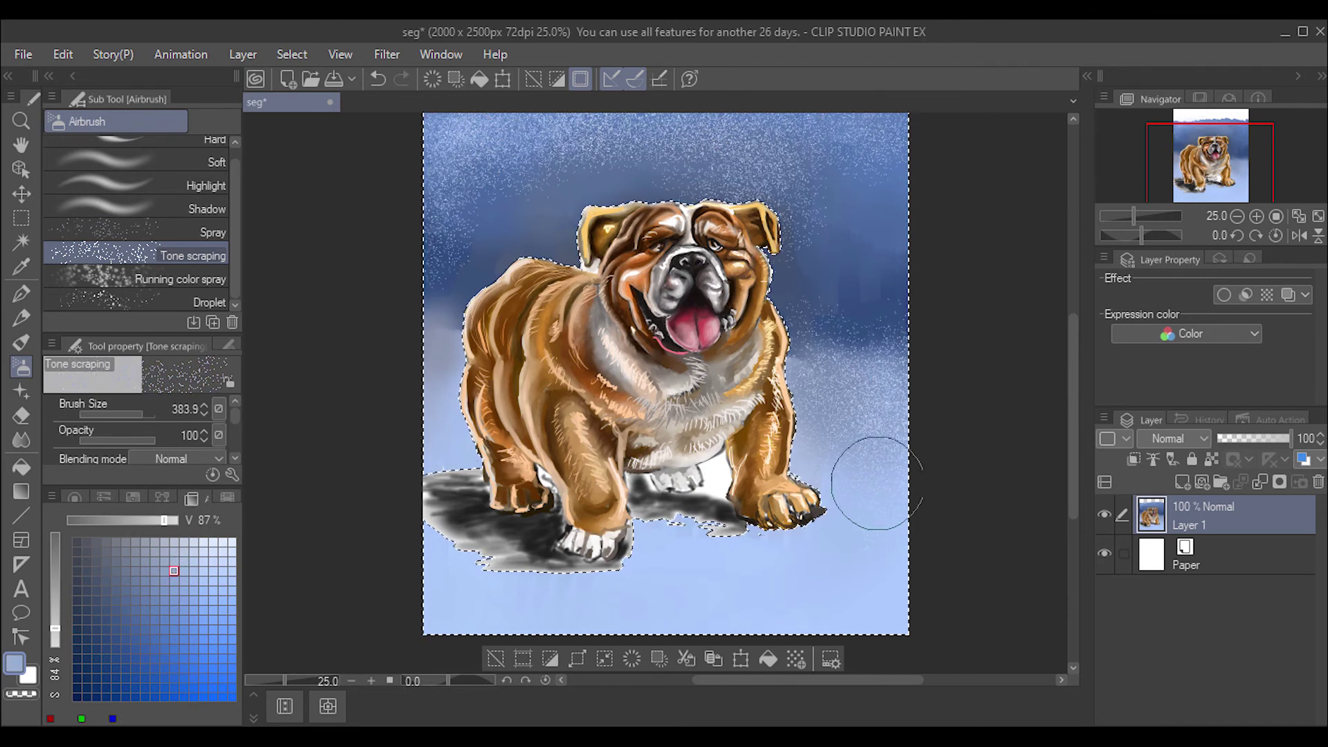
pyautogui.hotkey('ctrl', 'd')
pyautogui.click(21, 218)
pyautogui.click(23, 386)
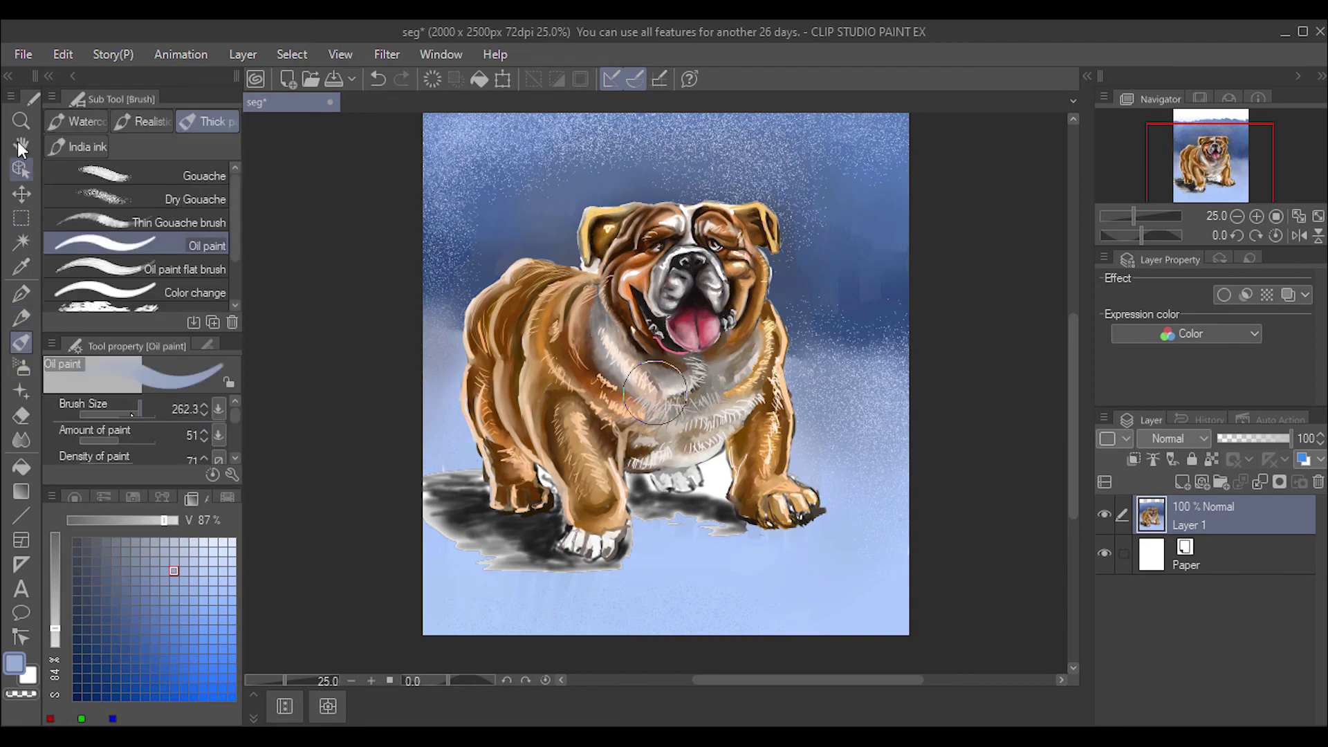
# Step: Zoom in, paint sampled light blue into the gap under the belly, and blend the white fur
pyautogui.click(20, 121)
pyautogui.click(524, 554)
pyautogui.press('i')
pyautogui.click(625, 570)
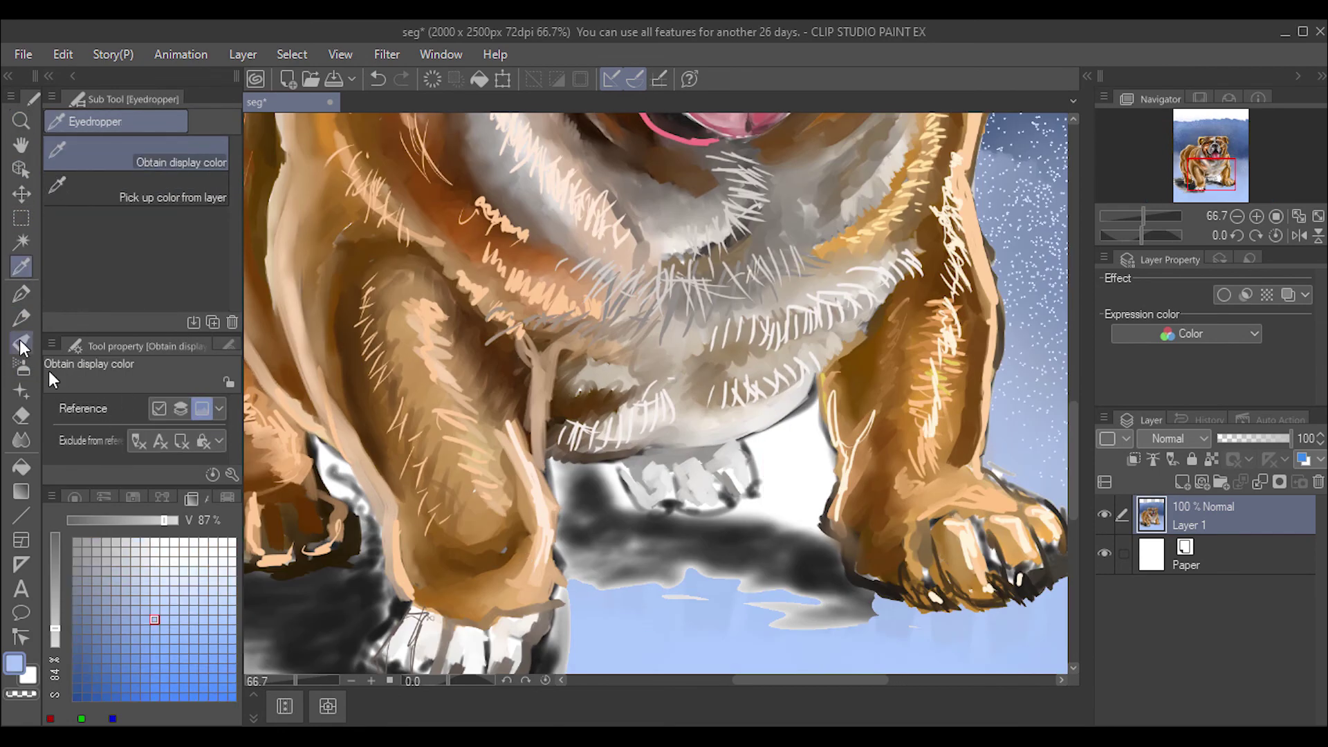
pyautogui.press('b')
pyautogui.moveTo(771, 443)
pyautogui.mouseDown()
pyautogui.moveTo(796, 430)
pyautogui.moveTo(760, 487)
pyautogui.mouseUp()
pyautogui.moveTo(816, 405); pyautogui.dragTo(768, 498)
pyautogui.click(197, 266)
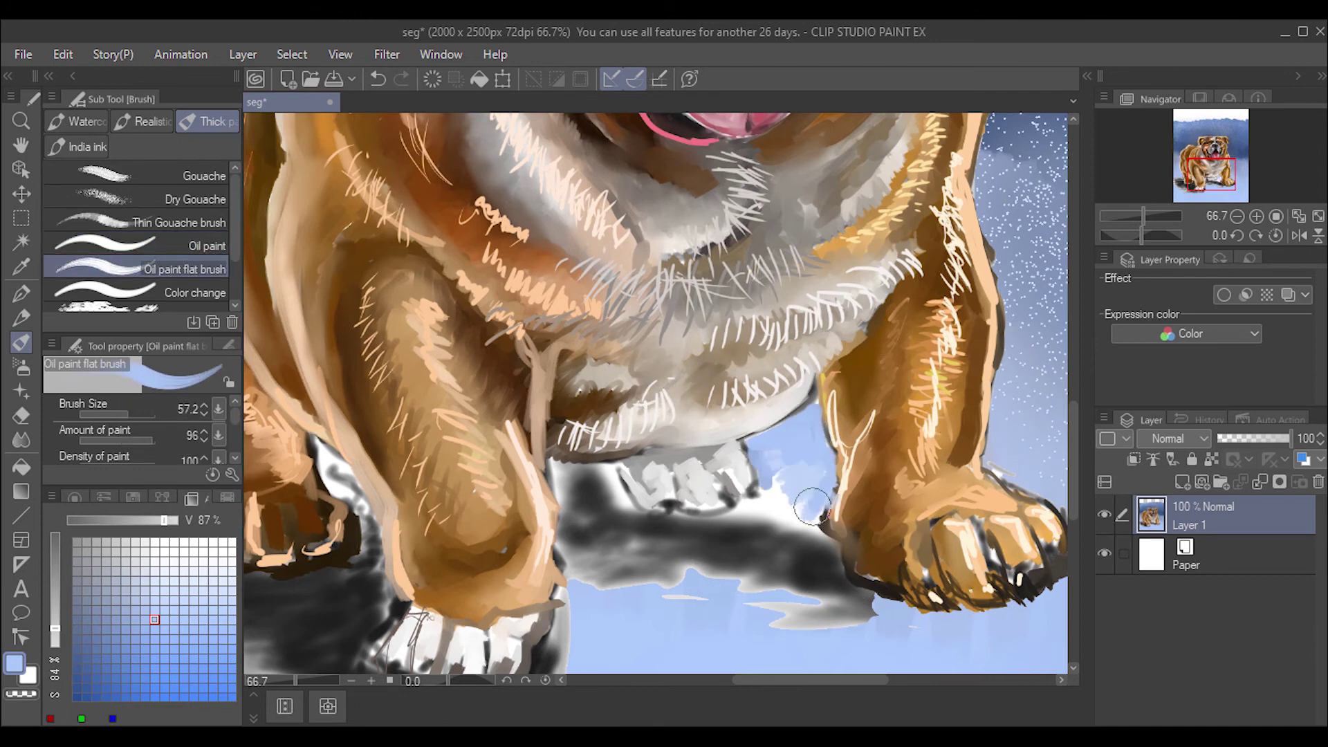
pyautogui.click(22, 439)
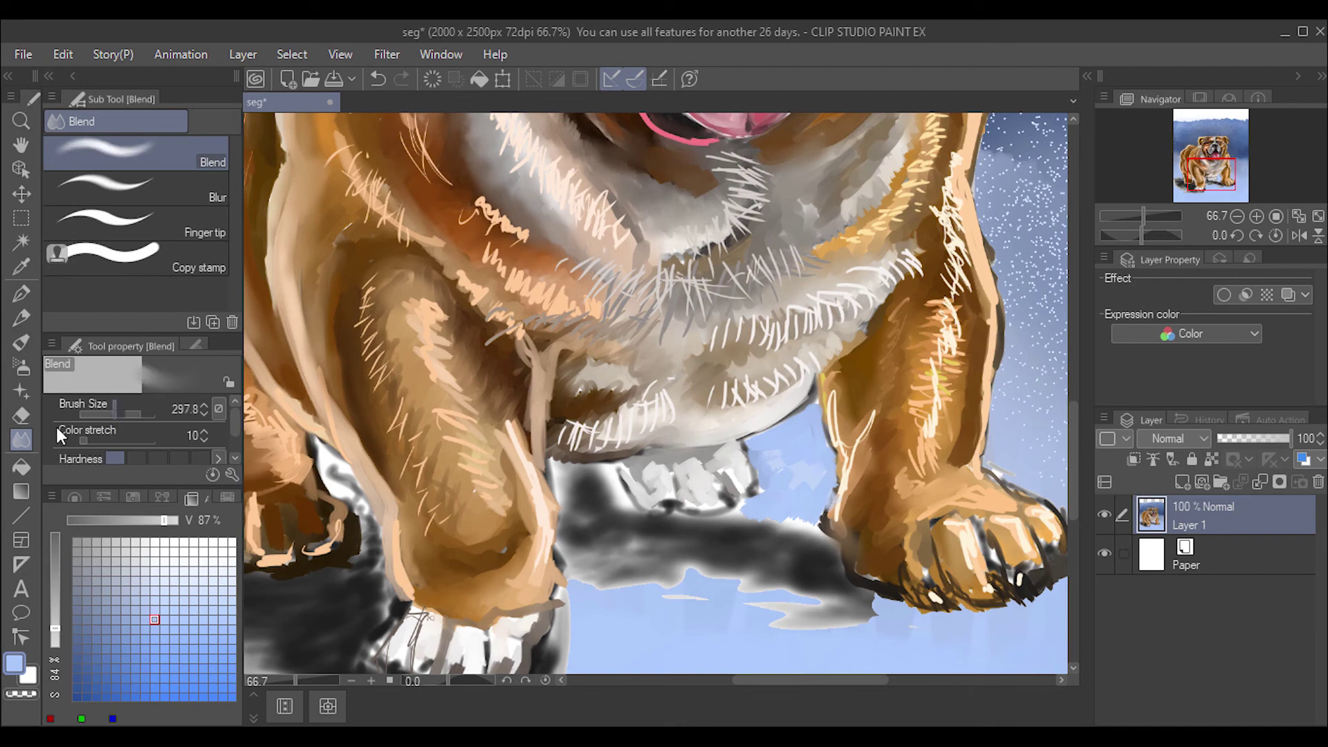
pyautogui.moveTo(727, 509)
pyautogui.mouseDown()
pyautogui.moveTo(726, 471)
pyautogui.moveTo(689, 456)
pyautogui.mouseUp()
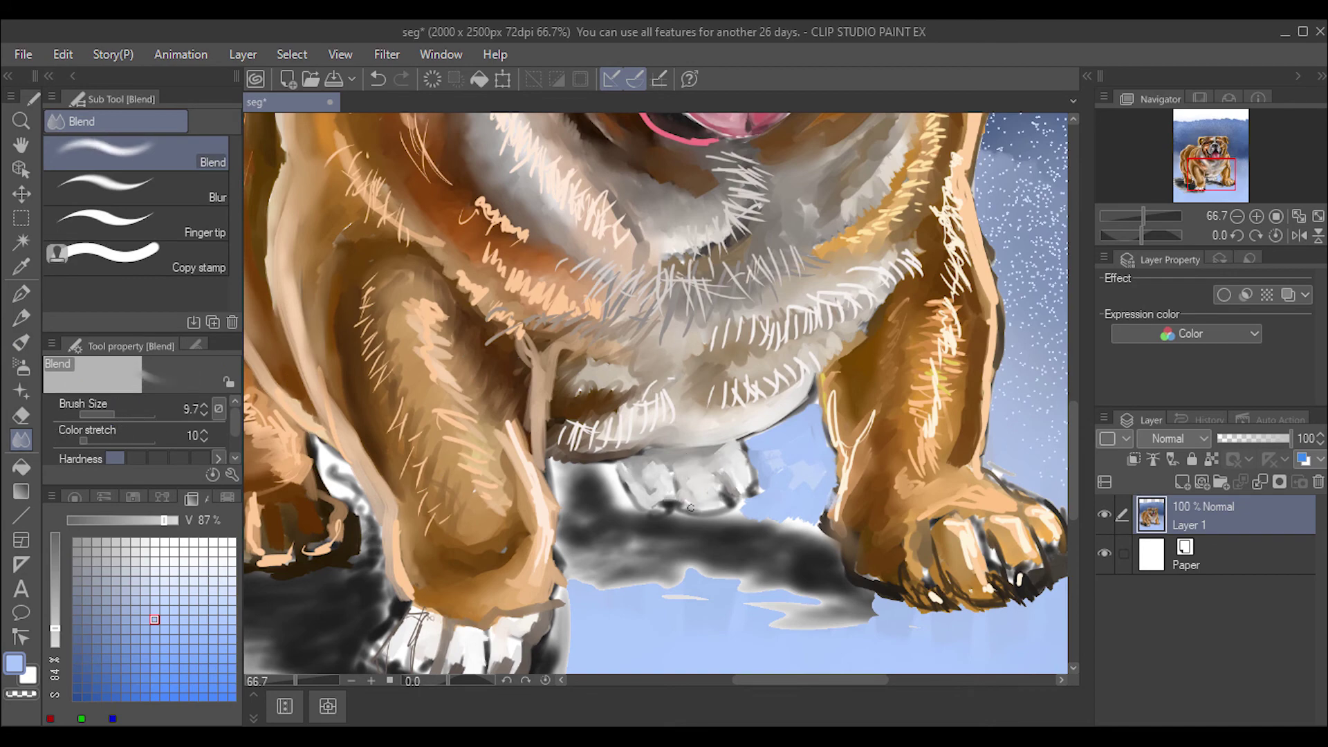
# Step: Block a dark blue shadow beneath the right paw, then zoom back out
pyautogui.click(142, 618)
pyautogui.click(125, 541)
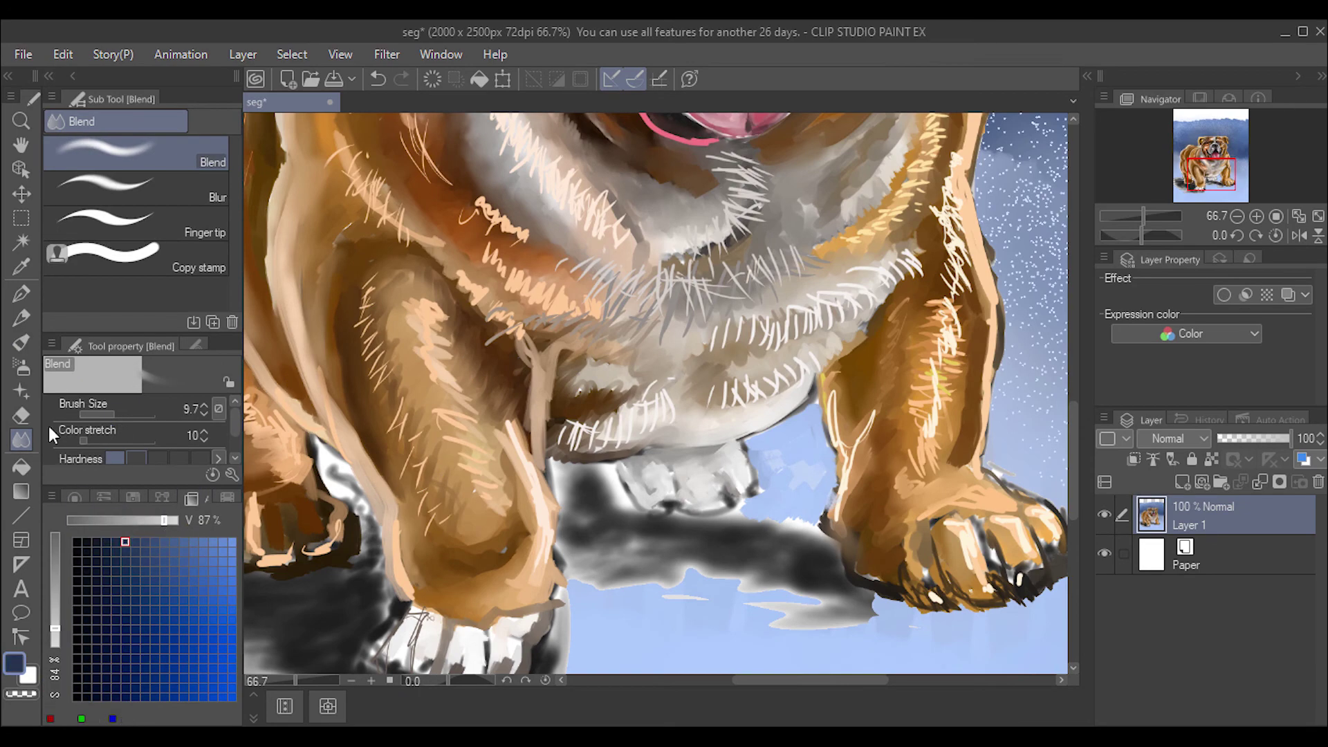
pyautogui.click(22, 342)
pyautogui.moveTo(788, 543)
pyautogui.mouseDown()
pyautogui.moveTo(816, 536)
pyautogui.moveTo(830, 594)
pyautogui.moveTo(871, 616)
pyautogui.mouseUp()
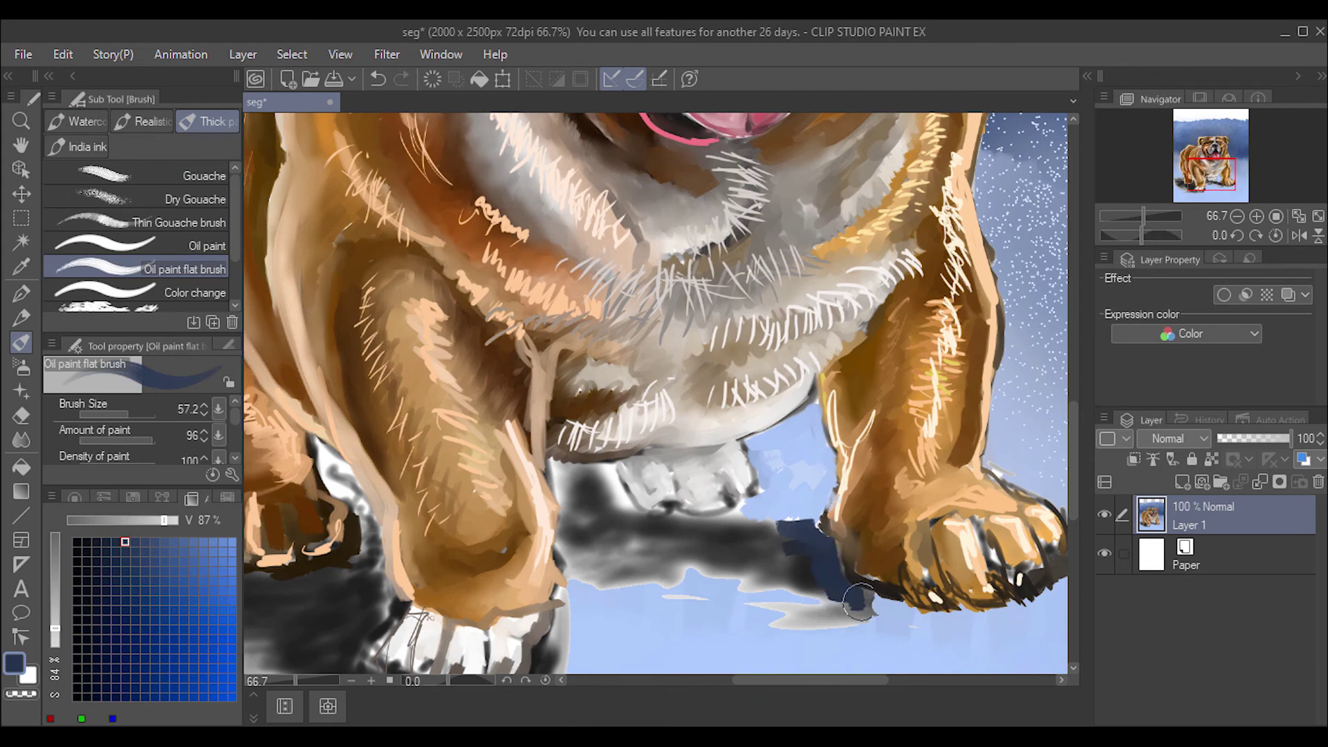
pyautogui.moveTo(789, 602); pyautogui.dragTo(882, 612)
pyautogui.hotkey('ctrl', 'alt', 'space')
pyautogui.click(661, 403)
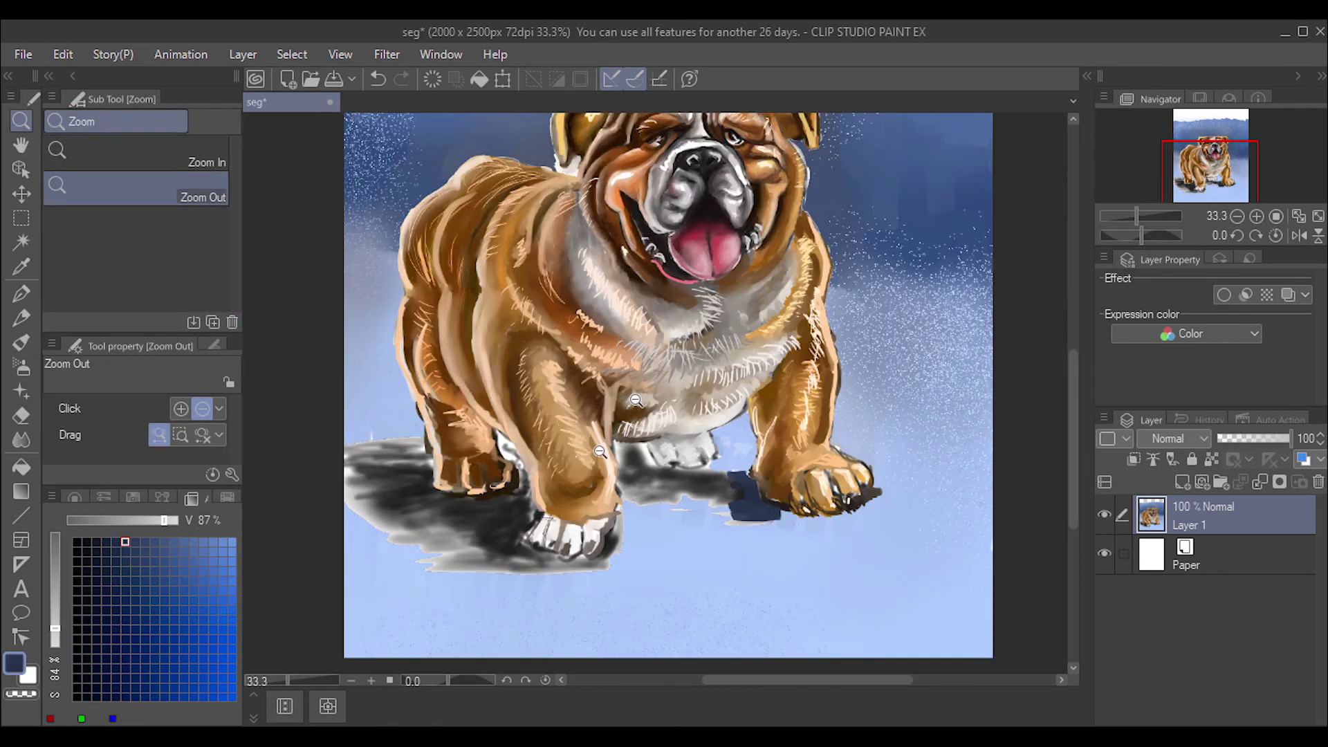
# Step: Paint light blue onto the ground below the dog and smudge the belly shadow
pyautogui.click(603, 413)
pyautogui.click(22, 121)
pyautogui.click(689, 469)
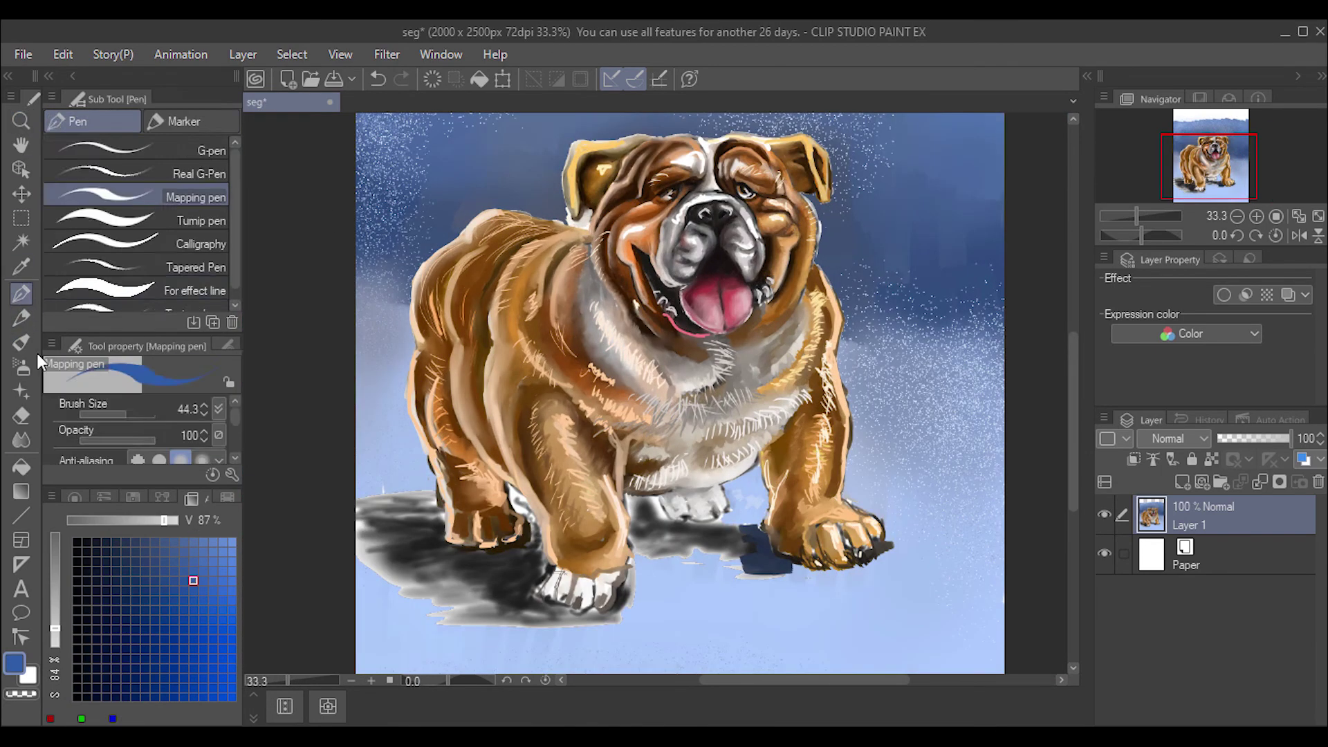
pyautogui.click(75, 496)
pyautogui.click(192, 497)
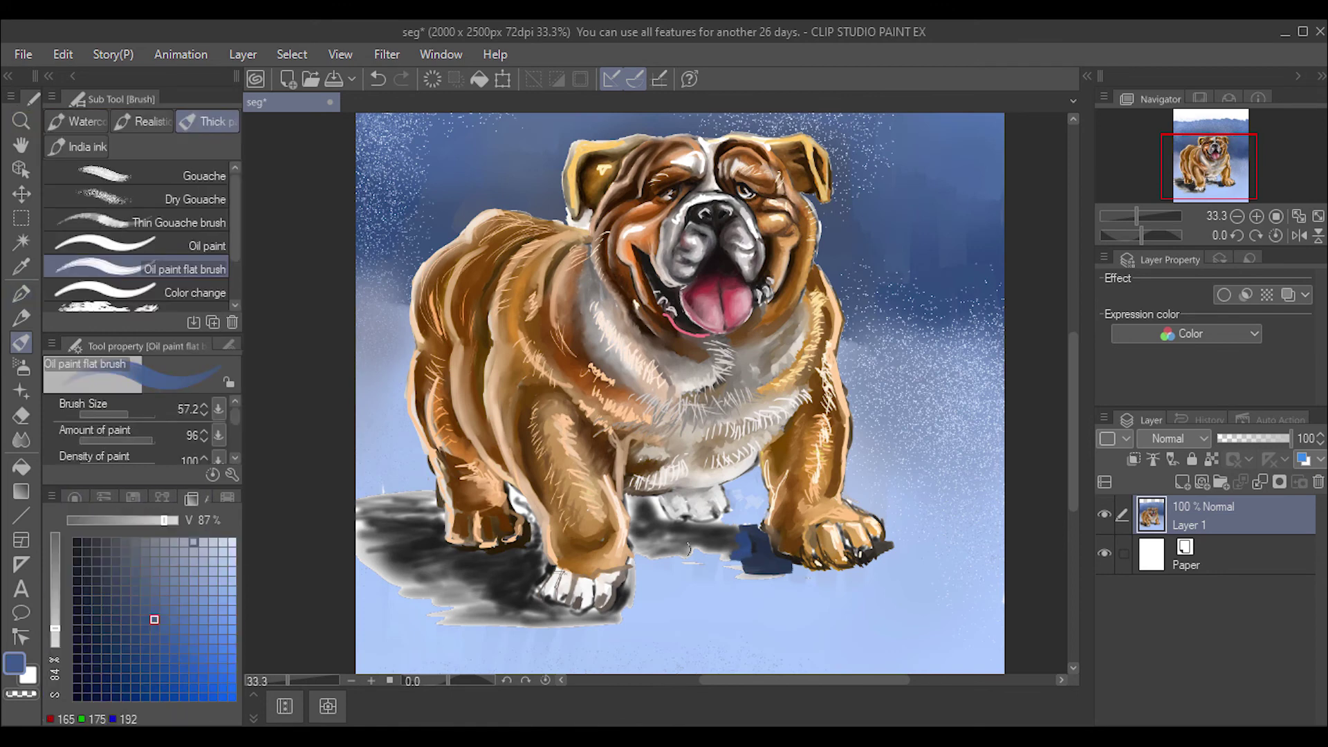
pyautogui.moveTo(713, 533)
pyautogui.mouseDown()
pyautogui.moveTo(740, 524)
pyautogui.moveTo(678, 537)
pyautogui.moveTo(630, 508)
pyautogui.moveTo(664, 546)
pyautogui.moveTo(740, 543)
pyautogui.moveTo(726, 563)
pyautogui.moveTo(660, 550)
pyautogui.moveTo(761, 553)
pyautogui.moveTo(752, 532)
pyautogui.moveTo(802, 571)
pyautogui.moveTo(870, 559)
pyautogui.mouseUp()
pyautogui.press('j')
pyautogui.moveTo(761, 563); pyautogui.dragTo(875, 564)
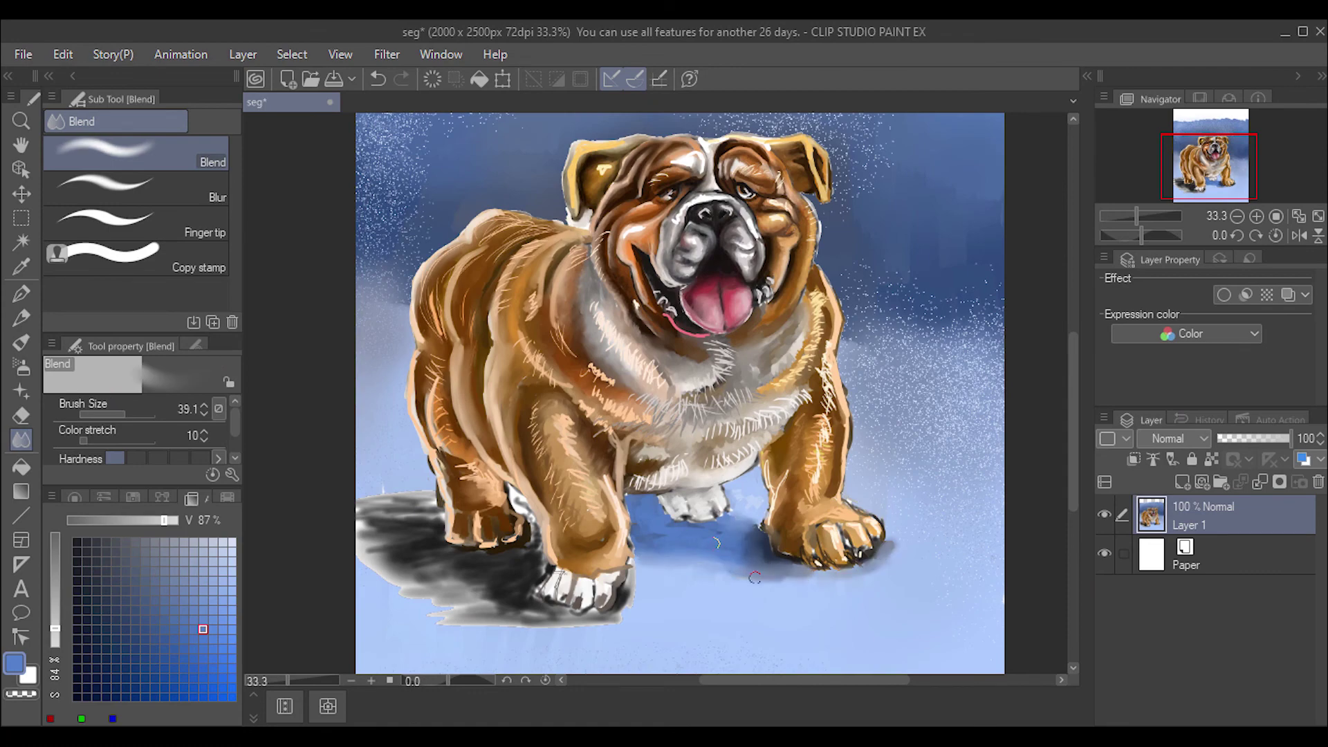
# Step: Draw thin dark contour strokes around the white paw with the inking pen
pyautogui.click(75, 497)
pyautogui.press('p')
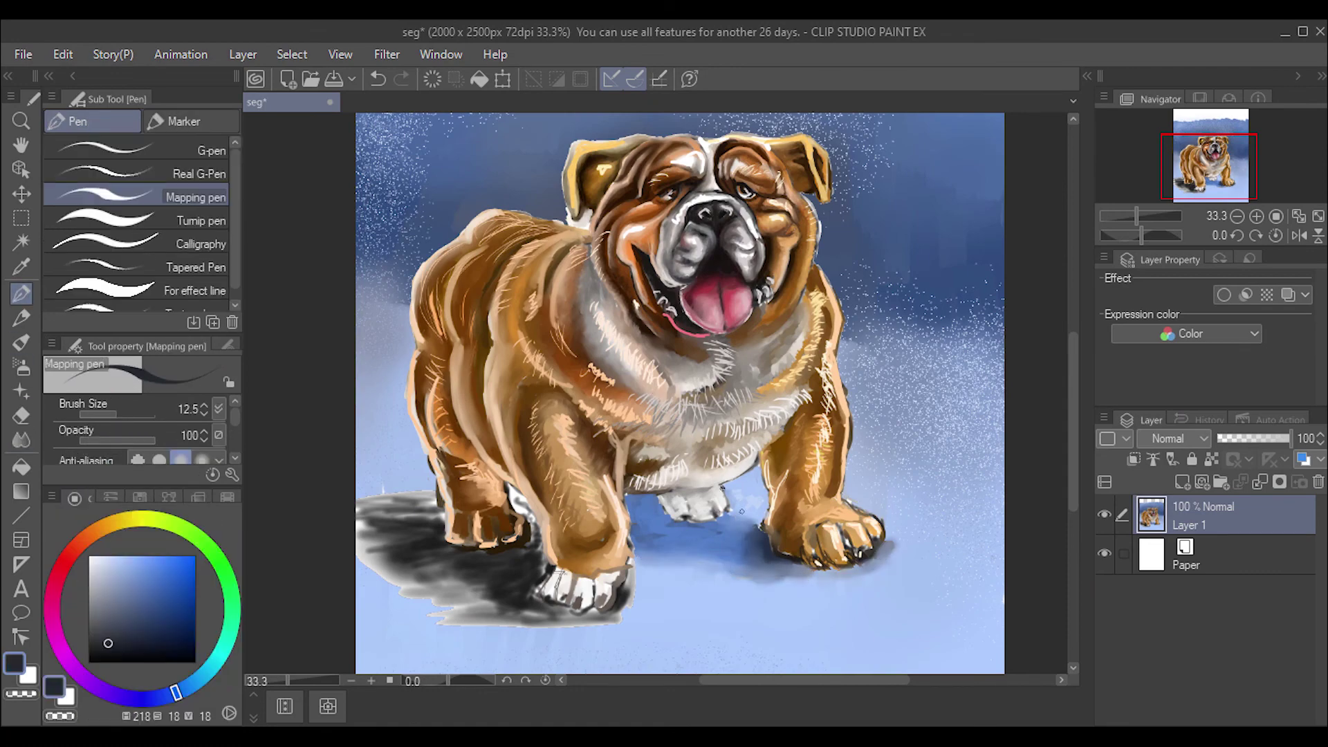
pyautogui.moveTo(126, 414); pyautogui.dragTo(116, 414)
pyautogui.click(124, 413)
pyautogui.moveTo(699, 478)
pyautogui.mouseDown()
pyautogui.moveTo(735, 484)
pyautogui.moveTo(733, 508)
pyautogui.moveTo(709, 526)
pyautogui.moveTo(675, 520)
pyautogui.moveTo(659, 493)
pyautogui.moveTo(619, 523)
pyautogui.moveTo(624, 588)
pyautogui.moveTo(576, 608)
pyautogui.moveTo(541, 587)
pyautogui.moveTo(562, 612)
pyautogui.mouseUp()
# Step: Dab dark blue below the paw and cover the outline beside it with light blue
pyautogui.keyDown('alt'); pyautogui.click(562, 586); pyautogui.keyUp('alt')
pyautogui.click(20, 342)
pyautogui.keyDown('alt'); pyautogui.click(638, 565); pyautogui.keyUp('alt')
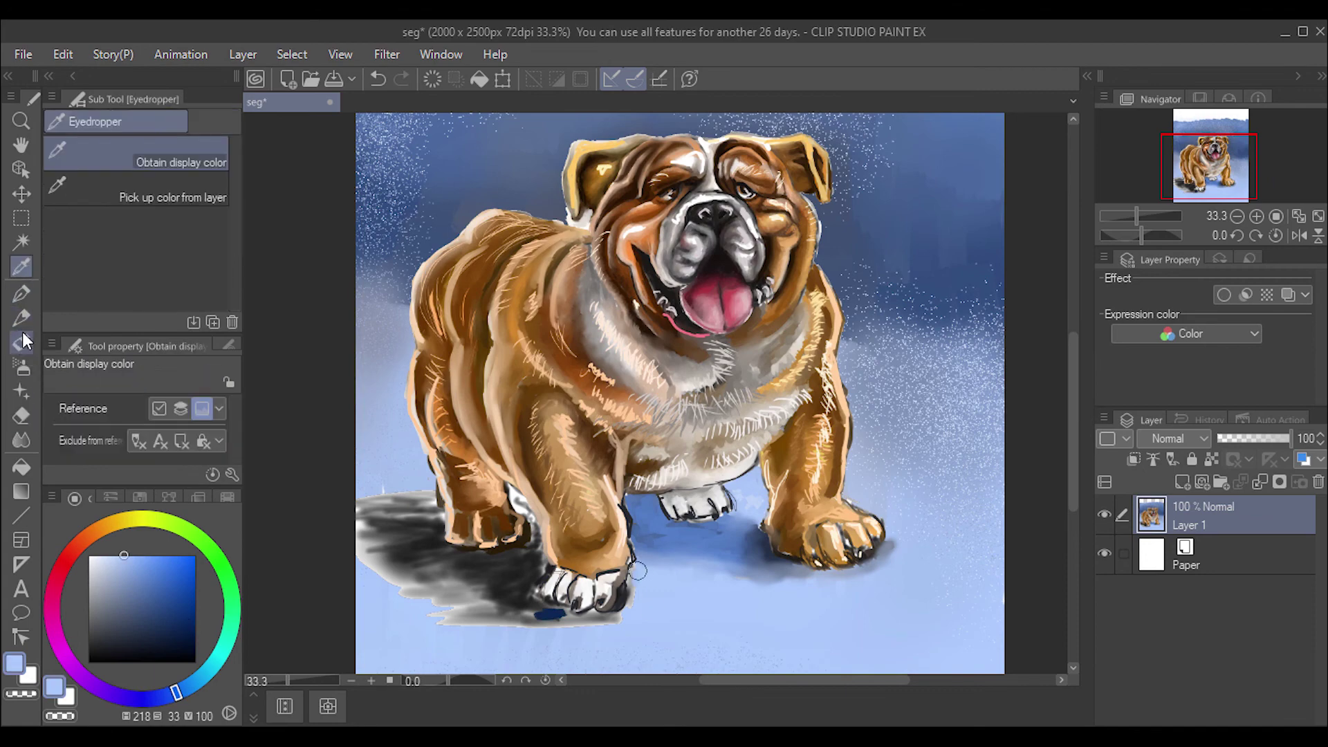
pyautogui.moveTo(615, 616)
pyautogui.mouseDown()
pyautogui.moveTo(539, 614)
pyautogui.moveTo(572, 629)
pyautogui.moveTo(433, 621)
pyautogui.moveTo(540, 605)
pyautogui.moveTo(436, 608)
pyautogui.mouseUp()
pyautogui.moveTo(532, 601)
pyautogui.mouseDown()
pyautogui.moveTo(526, 623)
pyautogui.moveTo(436, 602)
pyautogui.moveTo(567, 612)
pyautogui.moveTo(367, 567)
pyautogui.moveTo(499, 636)
pyautogui.mouseUp()
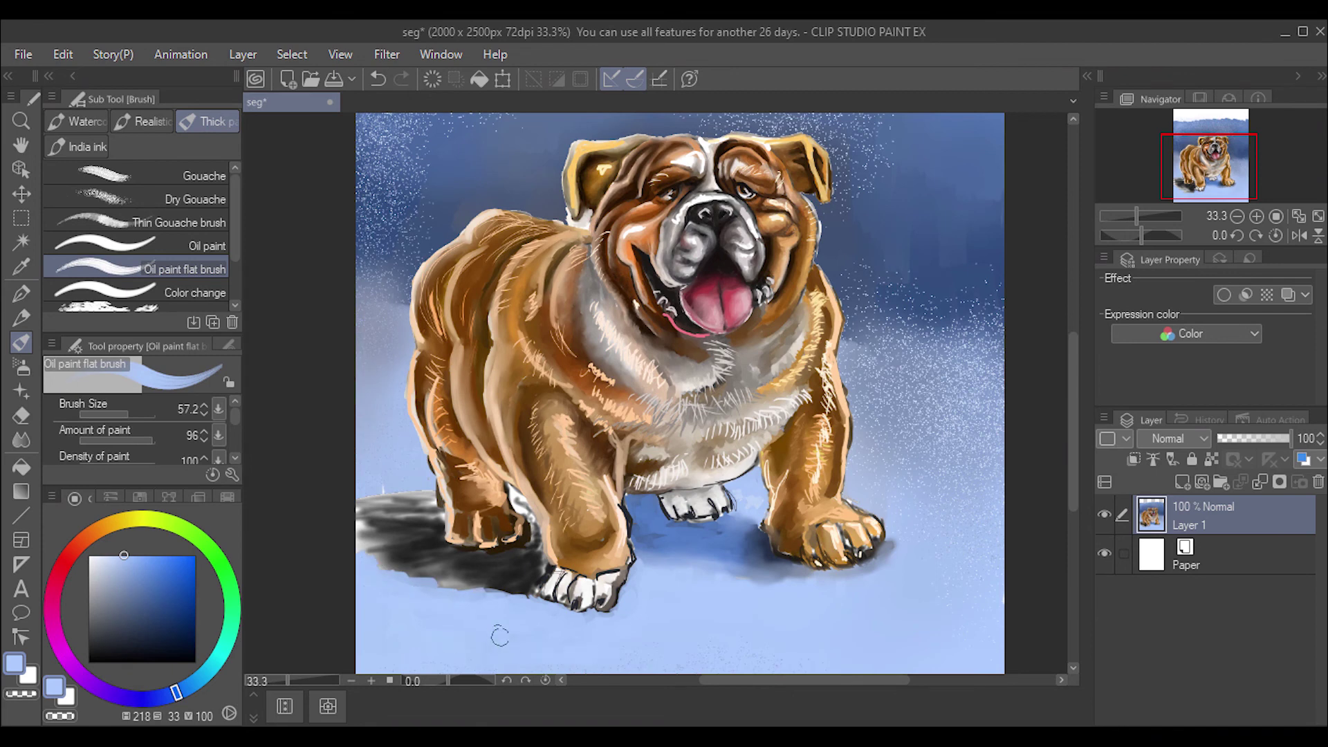
# Step: Paint dark grey-blue shadow into the gap between the front legs
pyautogui.click(194, 495)
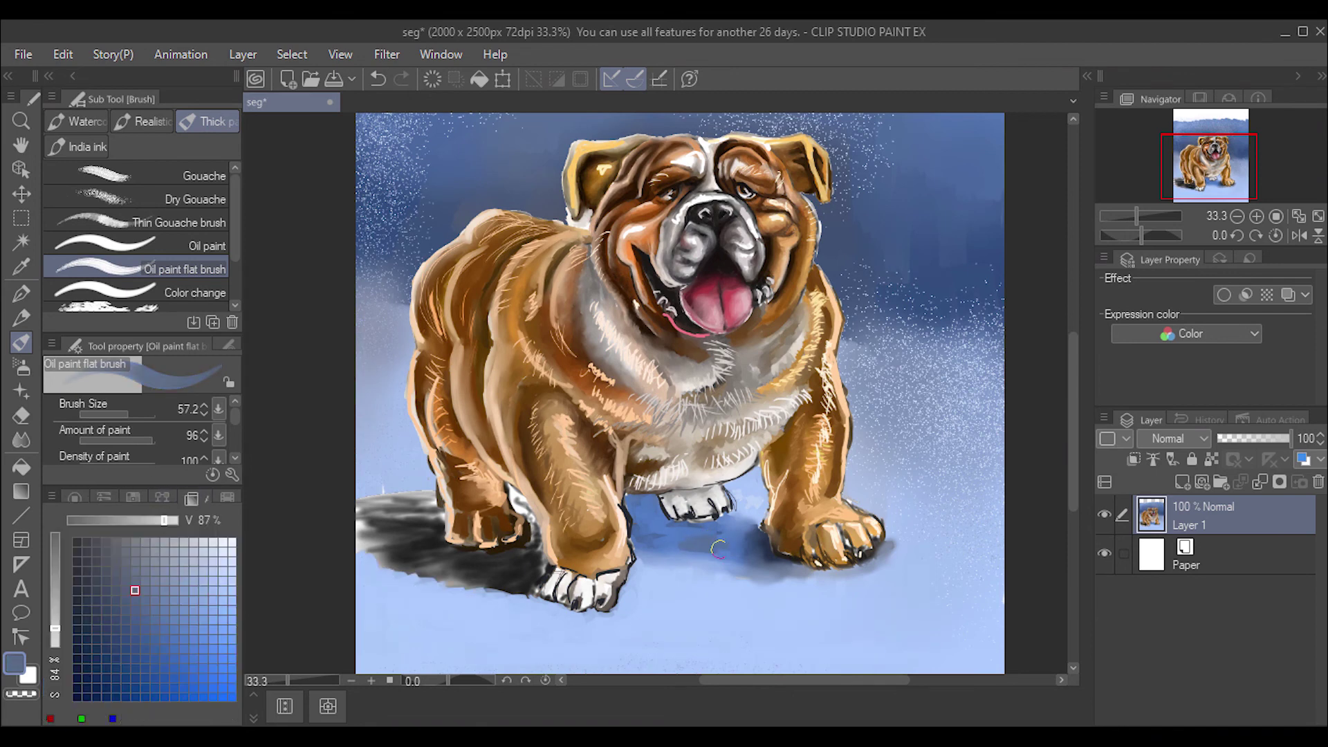
pyautogui.press(',')
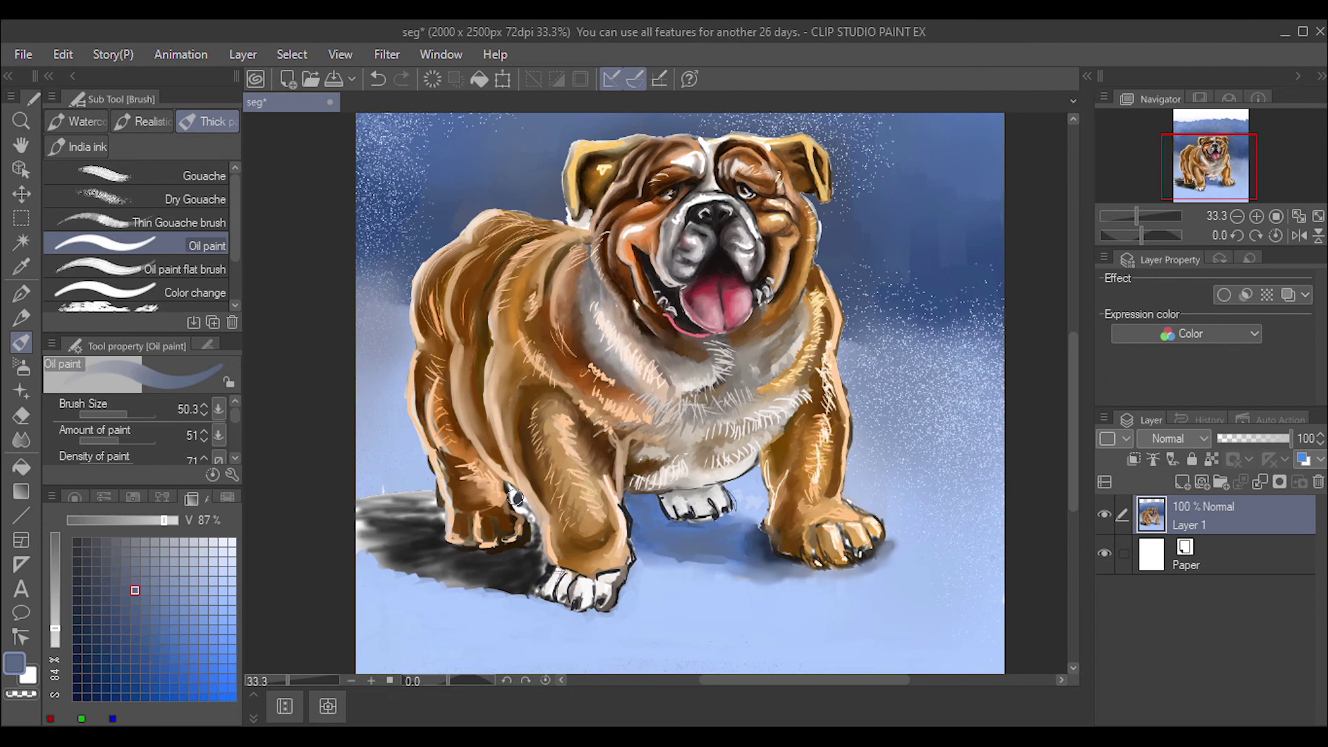
pyautogui.moveTo(542, 580)
pyautogui.mouseDown()
pyautogui.moveTo(527, 515)
pyautogui.moveTo(531, 575)
pyautogui.moveTo(505, 588)
pyautogui.mouseUp()
pyautogui.moveTo(525, 515); pyautogui.dragTo(523, 579)
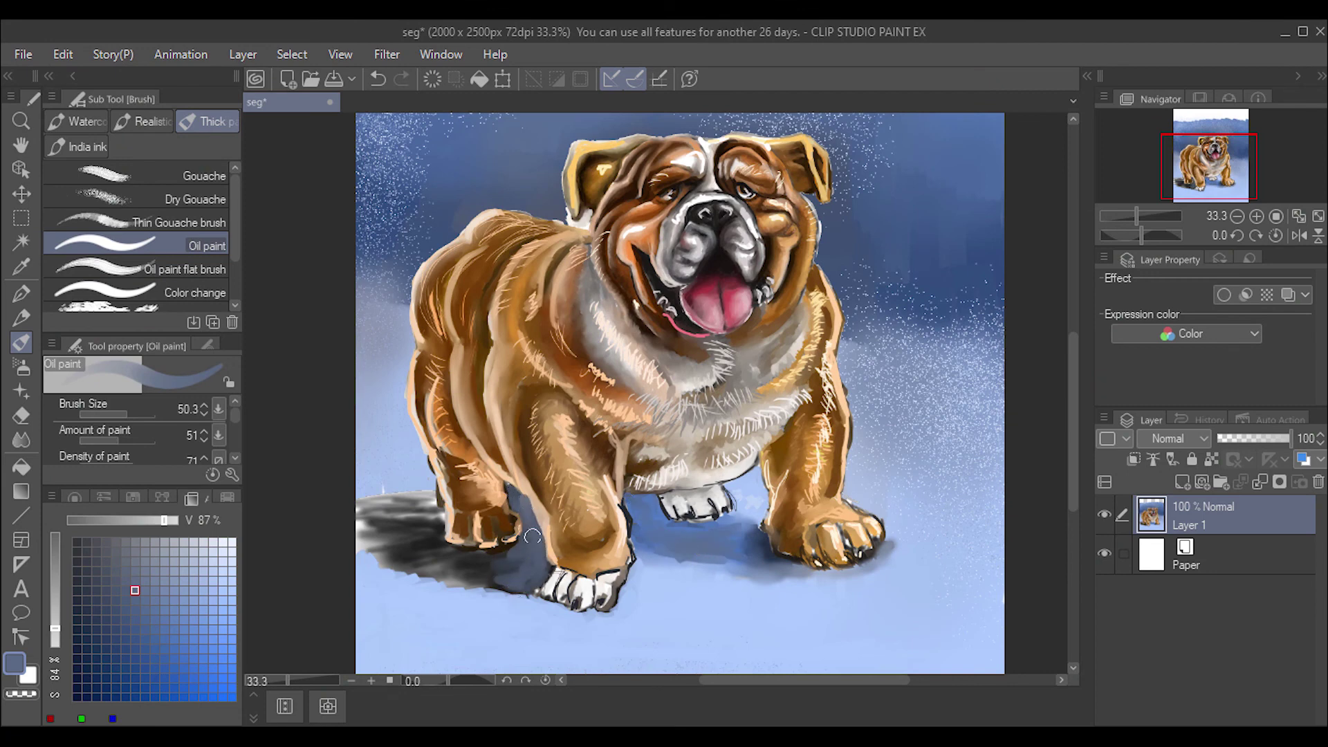
# Step: Outline the left edge and contours of the rear leg with the inking pen
pyautogui.click(76, 498)
pyautogui.press('p')
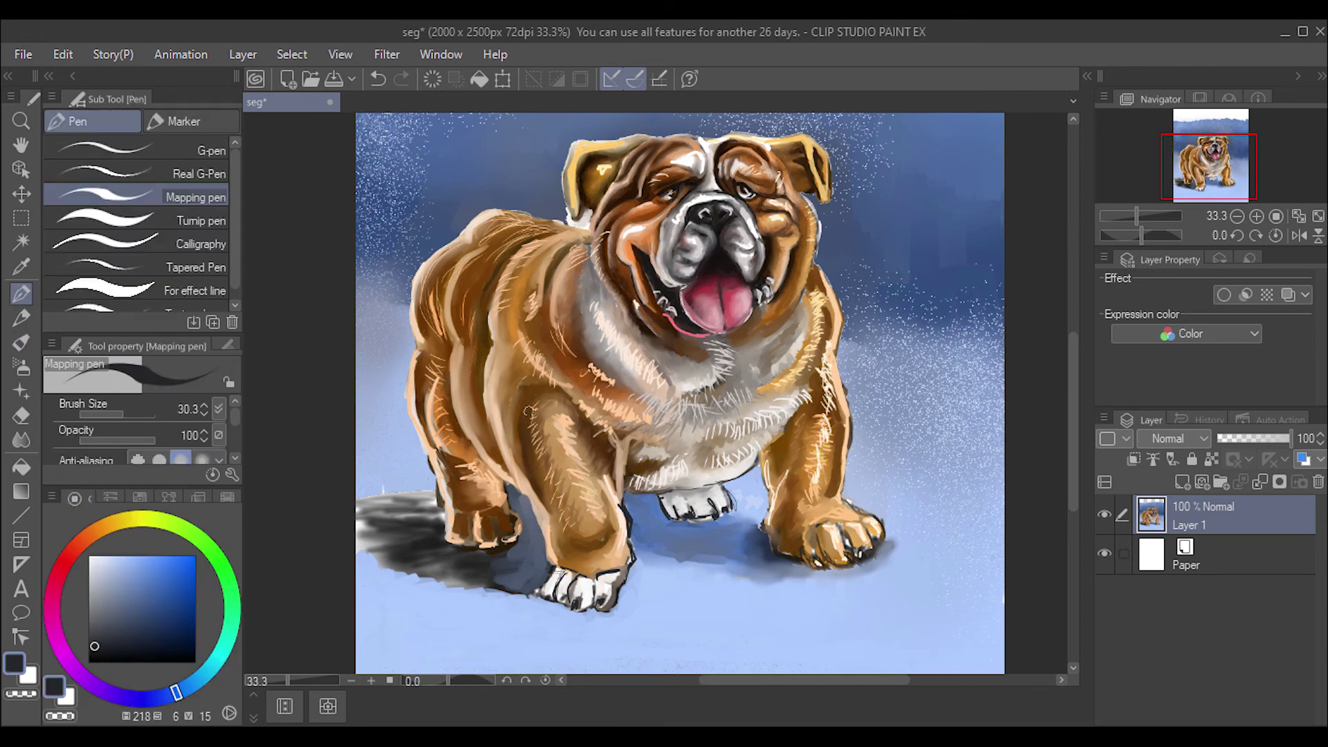
pyautogui.moveTo(511, 437)
pyautogui.mouseDown()
pyautogui.moveTo(533, 500)
pyautogui.moveTo(475, 419)
pyautogui.mouseUp()
pyautogui.moveTo(450, 517); pyautogui.dragTo(412, 419)
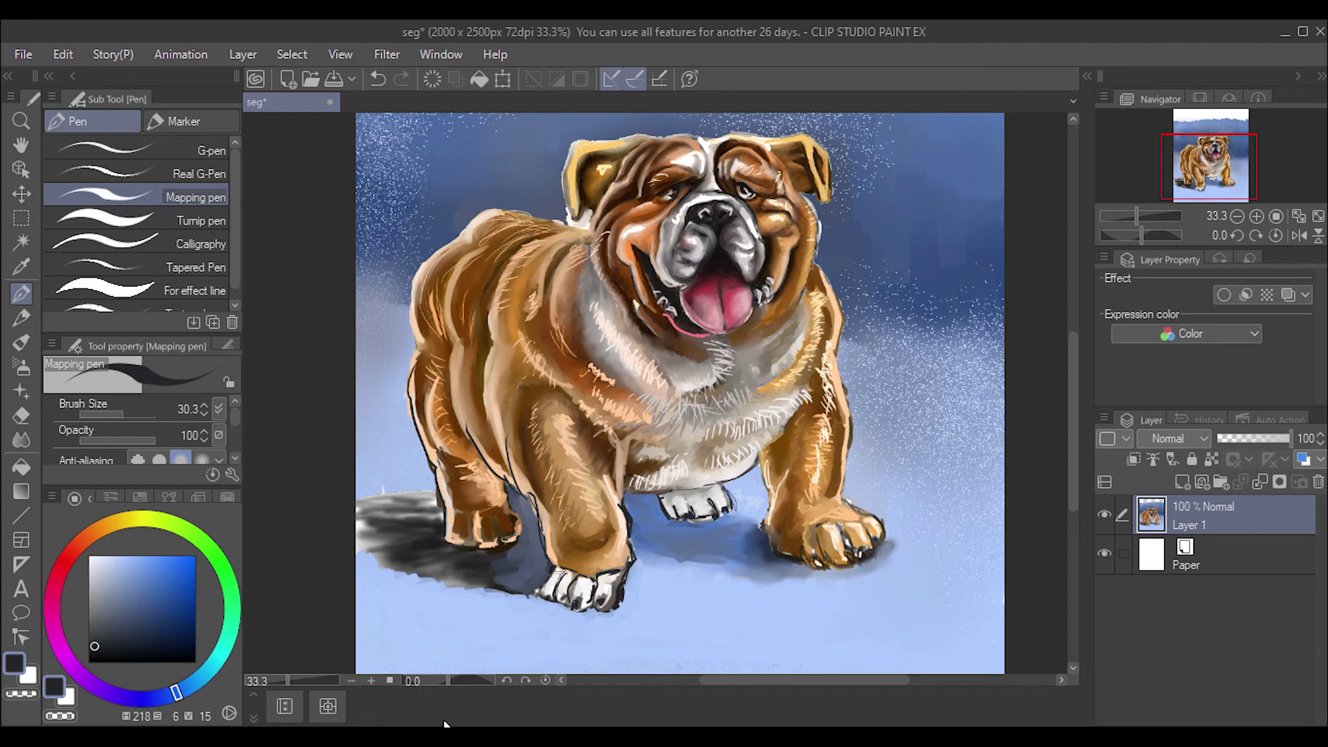
# Step: Turn the grey shadow under the rear leg mid blue and blend the shadows around both paws
pyautogui.click(152, 595)
pyautogui.press('b')
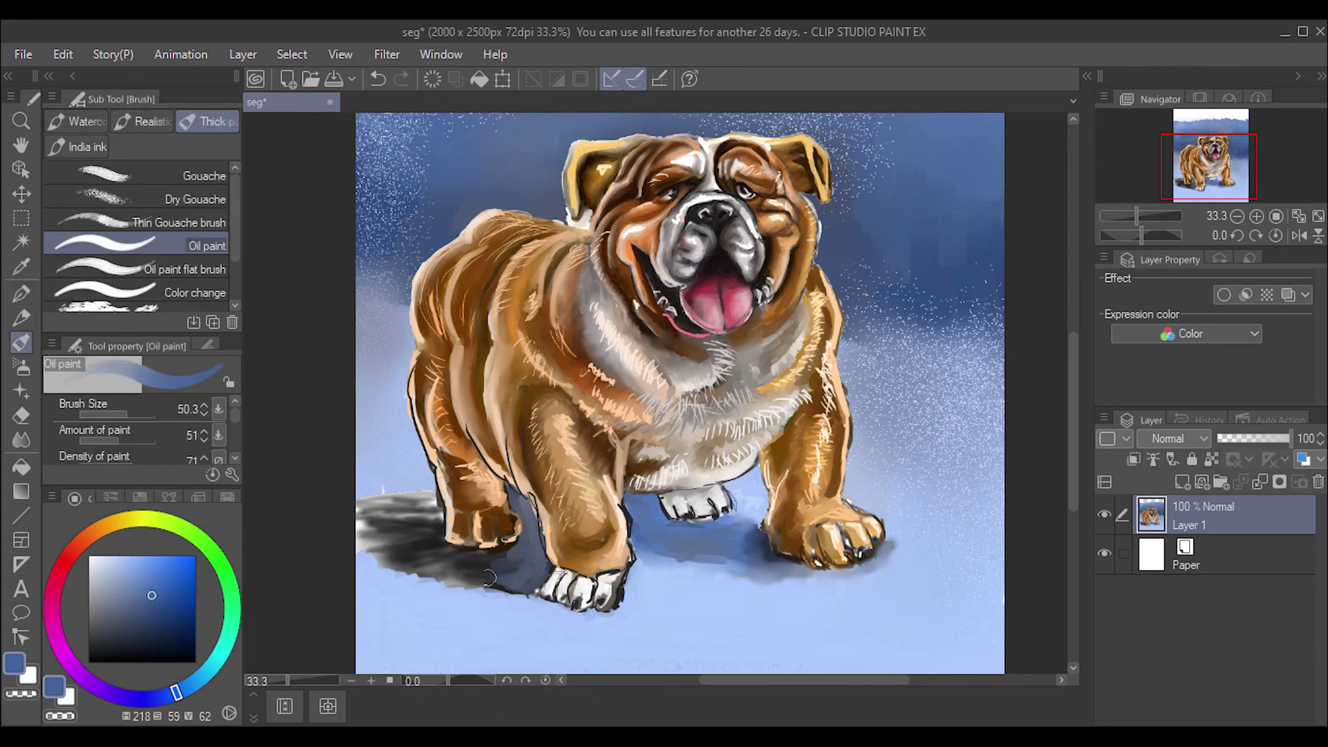
pyautogui.moveTo(488, 577)
pyautogui.mouseDown()
pyautogui.moveTo(512, 569)
pyautogui.moveTo(443, 566)
pyautogui.moveTo(512, 553)
pyautogui.moveTo(453, 549)
pyautogui.moveTo(432, 512)
pyautogui.moveTo(367, 530)
pyautogui.mouseUp()
pyautogui.moveTo(443, 502)
pyautogui.mouseDown()
pyautogui.moveTo(376, 555)
pyautogui.moveTo(460, 578)
pyautogui.moveTo(384, 553)
pyautogui.mouseUp()
pyautogui.click(125, 583)
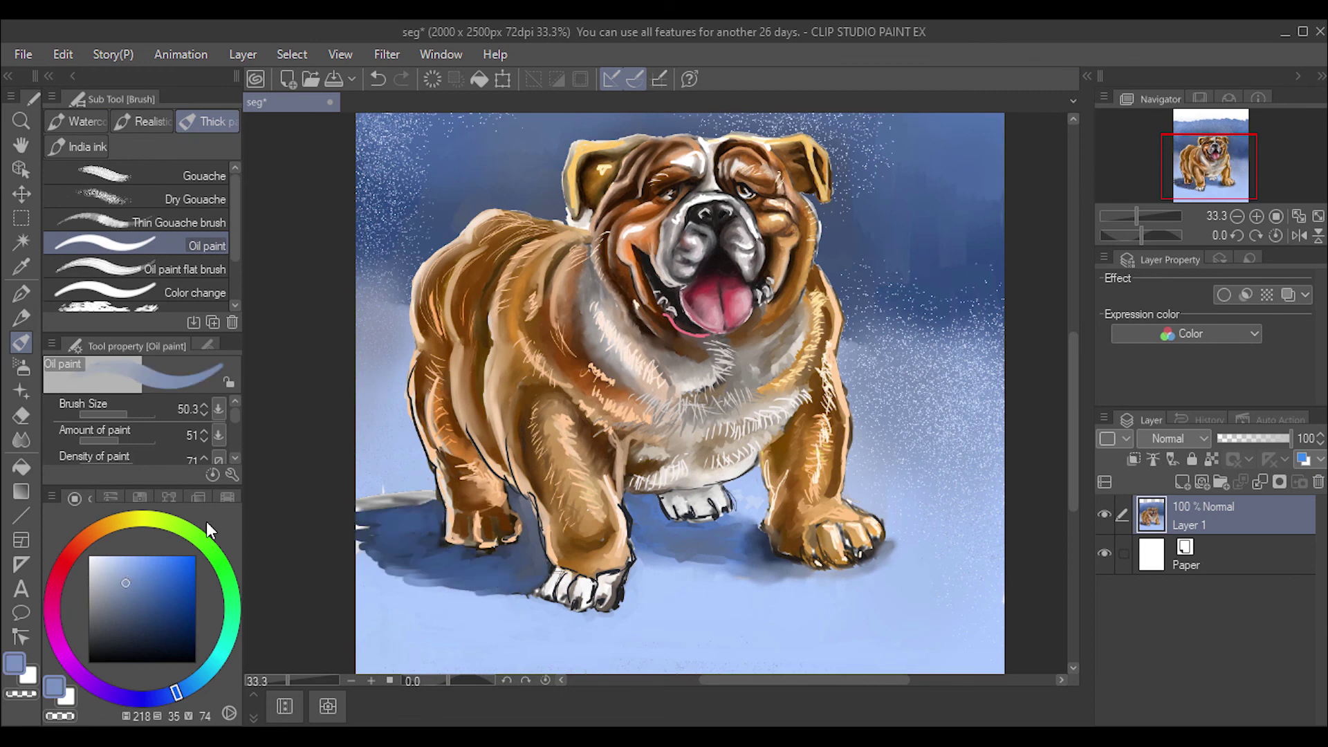
pyautogui.click(20, 440)
pyautogui.moveTo(436, 493)
pyautogui.mouseDown()
pyautogui.moveTo(360, 509)
pyautogui.moveTo(360, 553)
pyautogui.moveTo(393, 546)
pyautogui.moveTo(498, 592)
pyautogui.moveTo(366, 574)
pyautogui.mouseUp()
pyautogui.moveTo(712, 557)
pyautogui.mouseDown()
pyautogui.moveTo(630, 567)
pyautogui.moveTo(656, 572)
pyautogui.mouseUp()
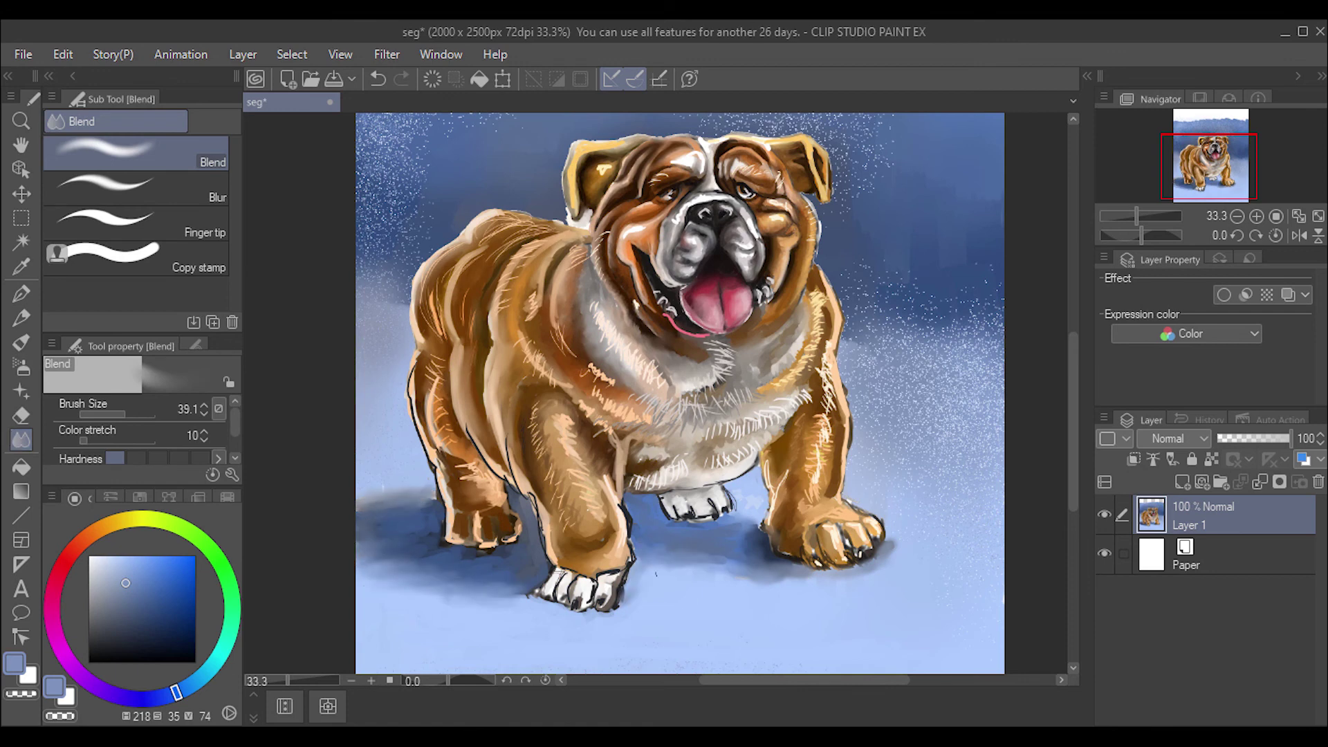
# Step: Add blue strokes along the canvas bottom and darken the shadow beside the rear paw
pyautogui.click(16, 343)
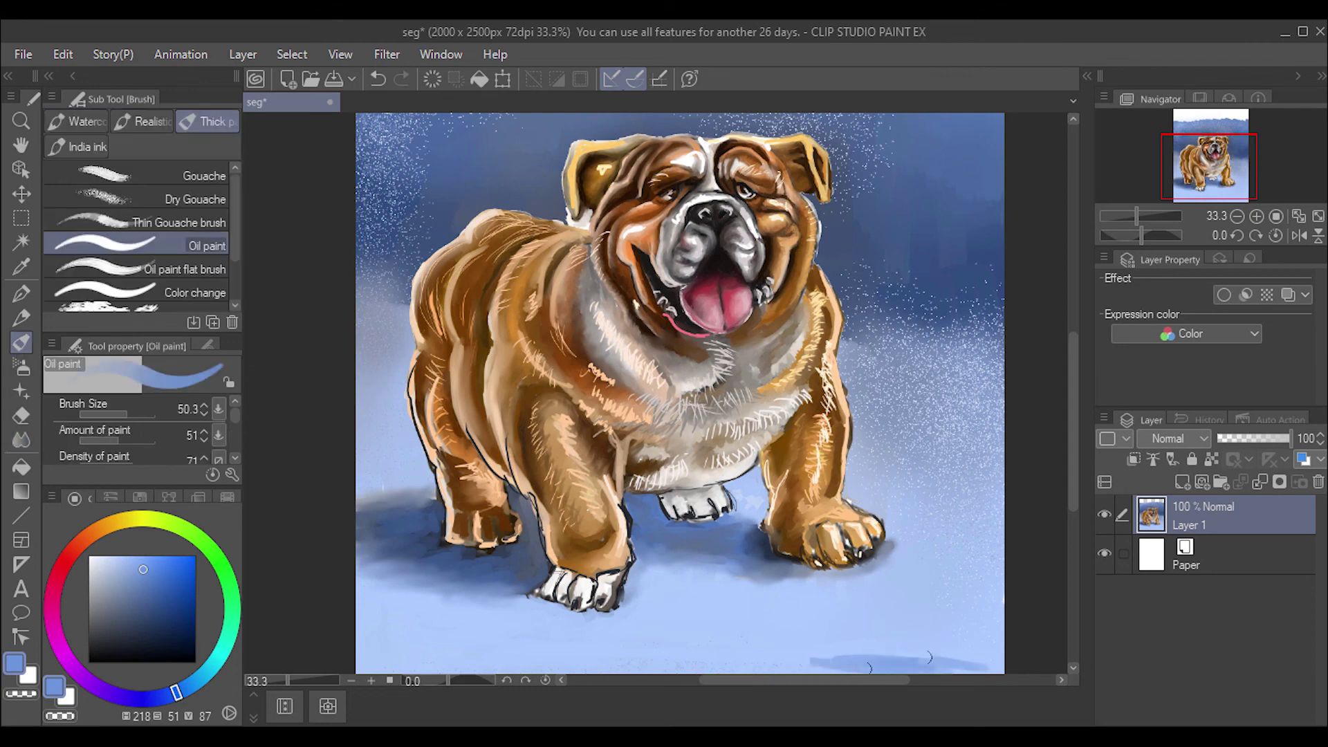
pyautogui.moveTo(989, 658); pyautogui.dragTo(768, 661)
pyautogui.moveTo(678, 664)
pyautogui.mouseDown()
pyautogui.moveTo(356, 657)
pyautogui.moveTo(569, 660)
pyautogui.moveTo(415, 640)
pyautogui.mouseUp()
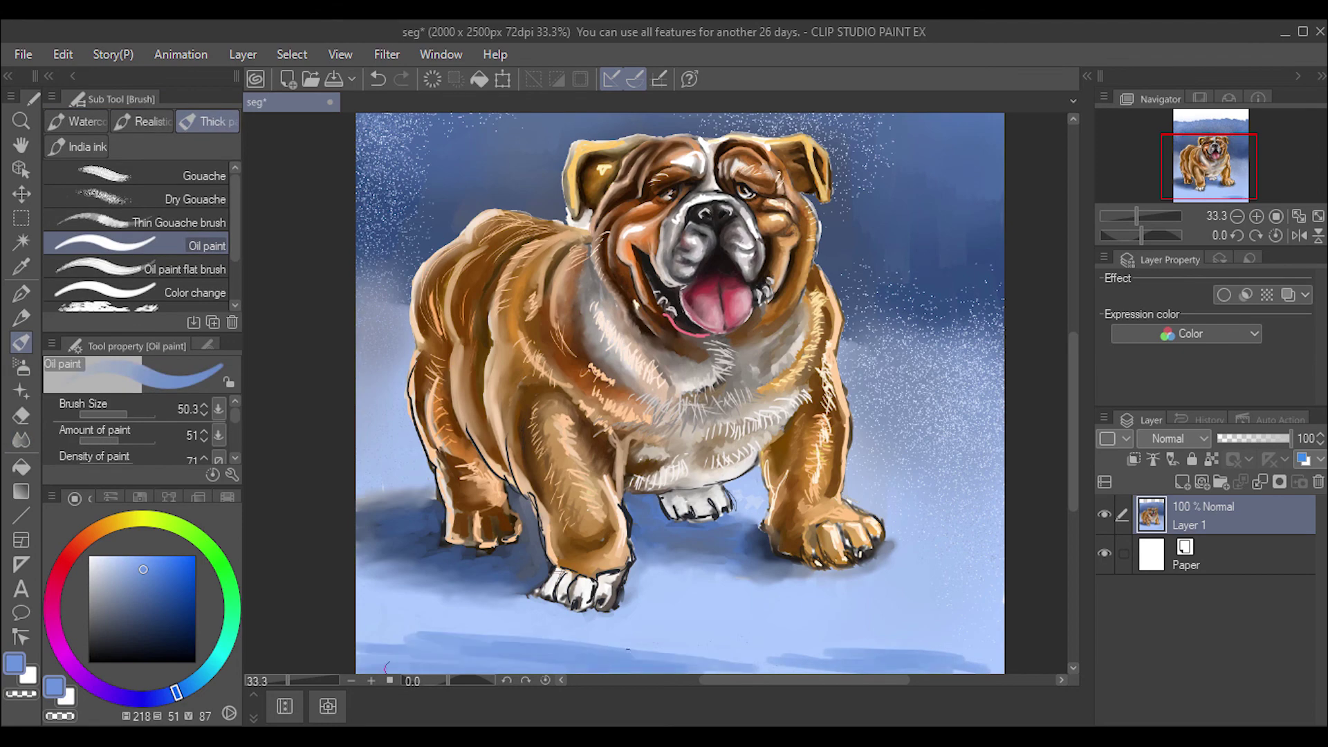
pyautogui.keyDown('alt'); pyautogui.click(742, 547); pyautogui.keyUp('alt')
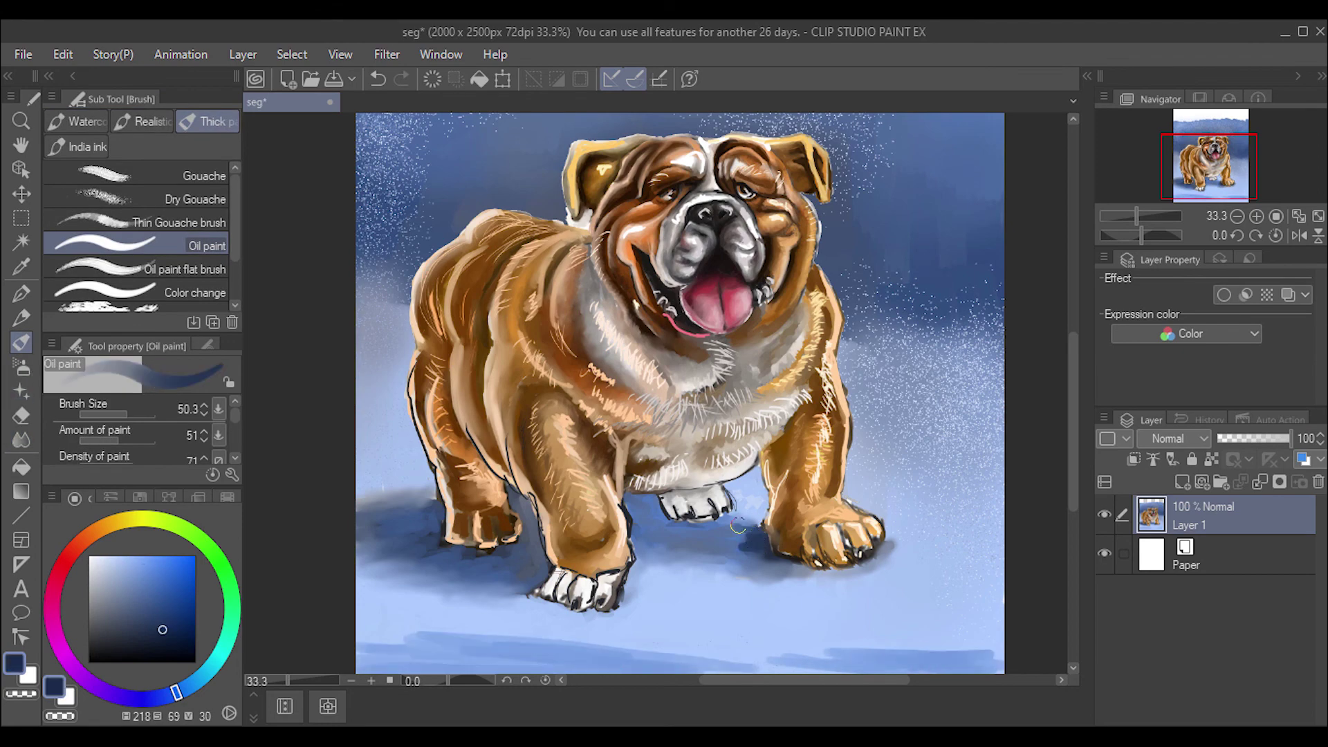
pyautogui.moveTo(733, 530)
pyautogui.mouseDown()
pyautogui.moveTo(795, 568)
pyautogui.moveTo(711, 536)
pyautogui.mouseUp()
pyautogui.click(21, 440)
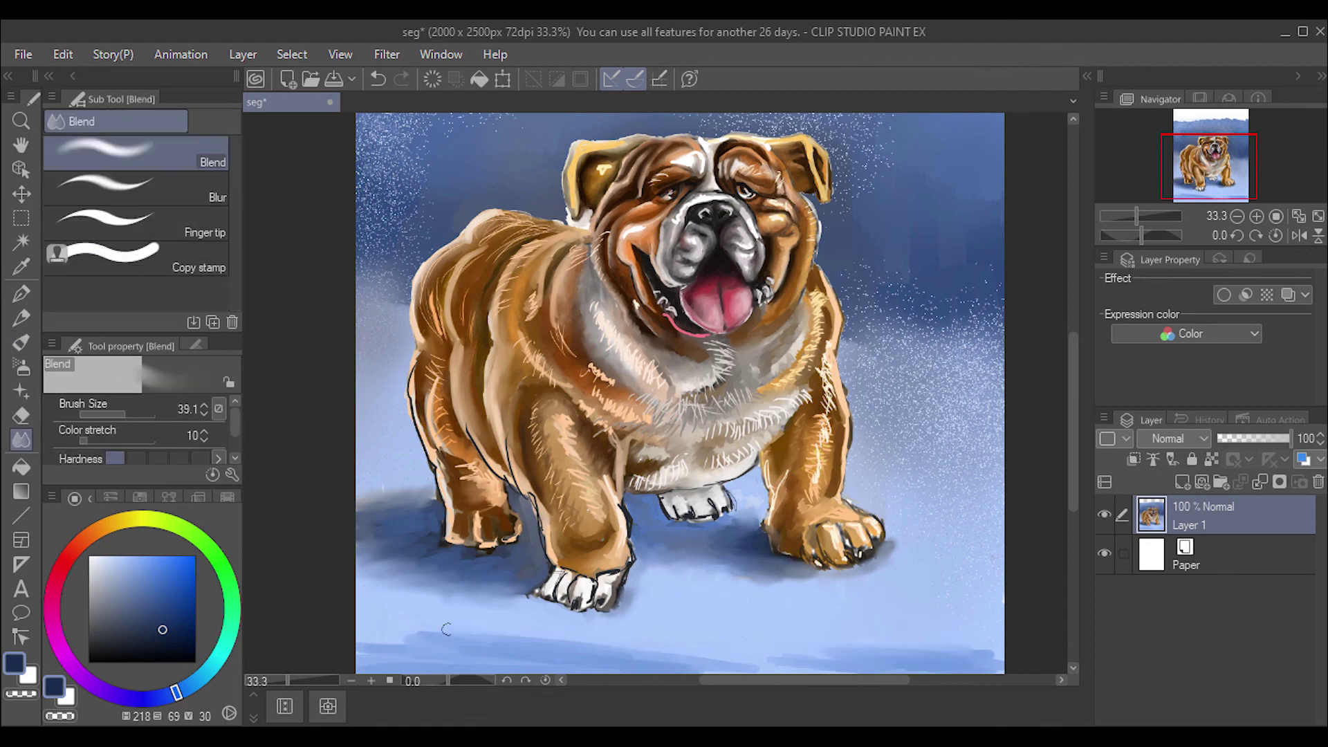
pyautogui.press('/')
pyautogui.hotkey('ctrl', '-')
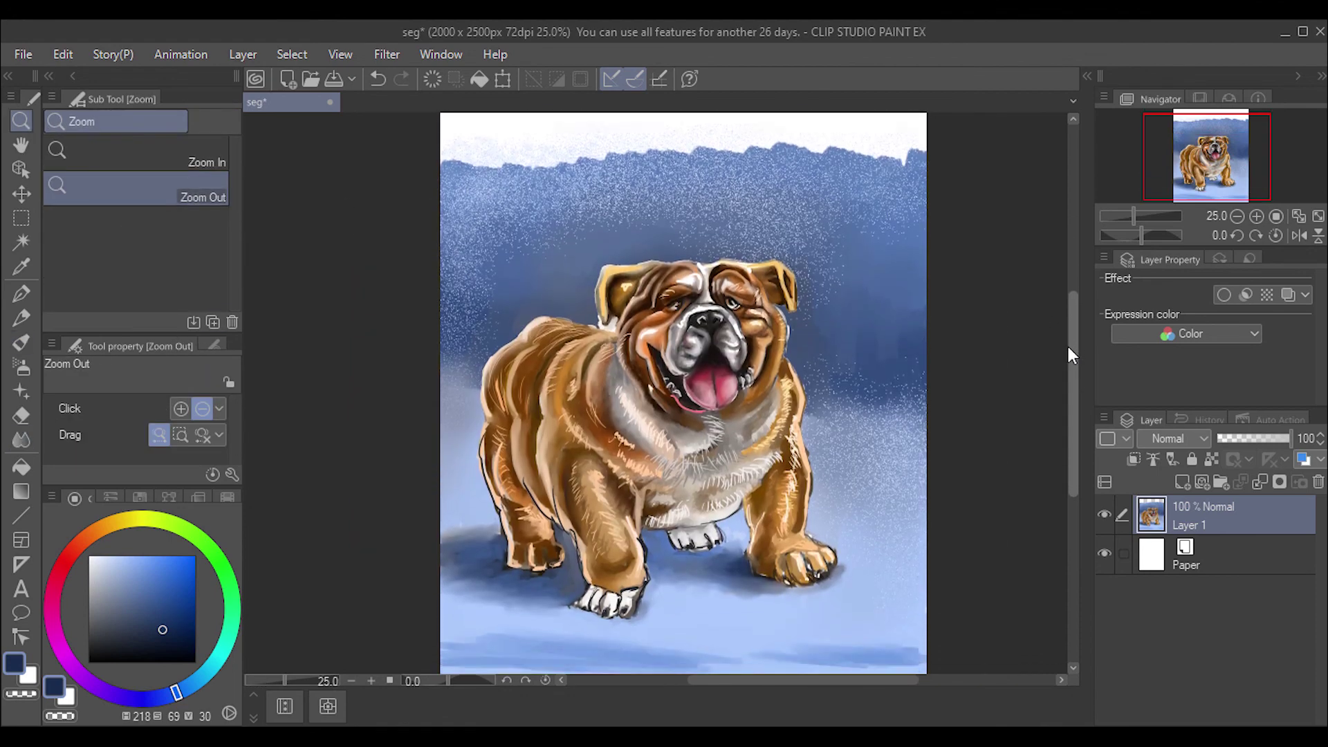
# Step: Cover the white top strip with sampled blue-grey strokes and blend it into a smooth sky band
pyautogui.scroll(1, 1068, 350)
pyautogui.keyDown('alt'); pyautogui.click(607, 240); pyautogui.keyUp('alt')
pyautogui.press('i')
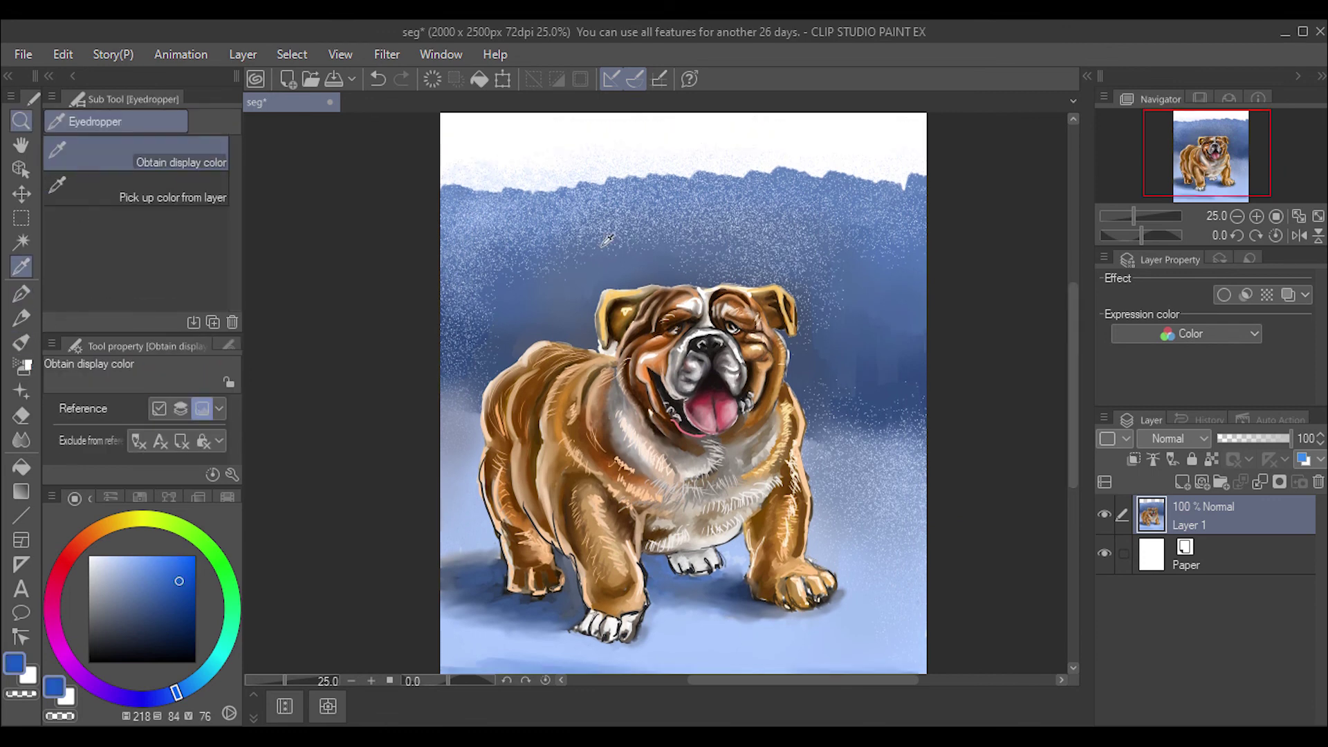
pyautogui.click(21, 343)
pyautogui.moveTo(602, 133)
pyautogui.mouseDown()
pyautogui.moveTo(713, 135)
pyautogui.moveTo(525, 173)
pyautogui.mouseUp()
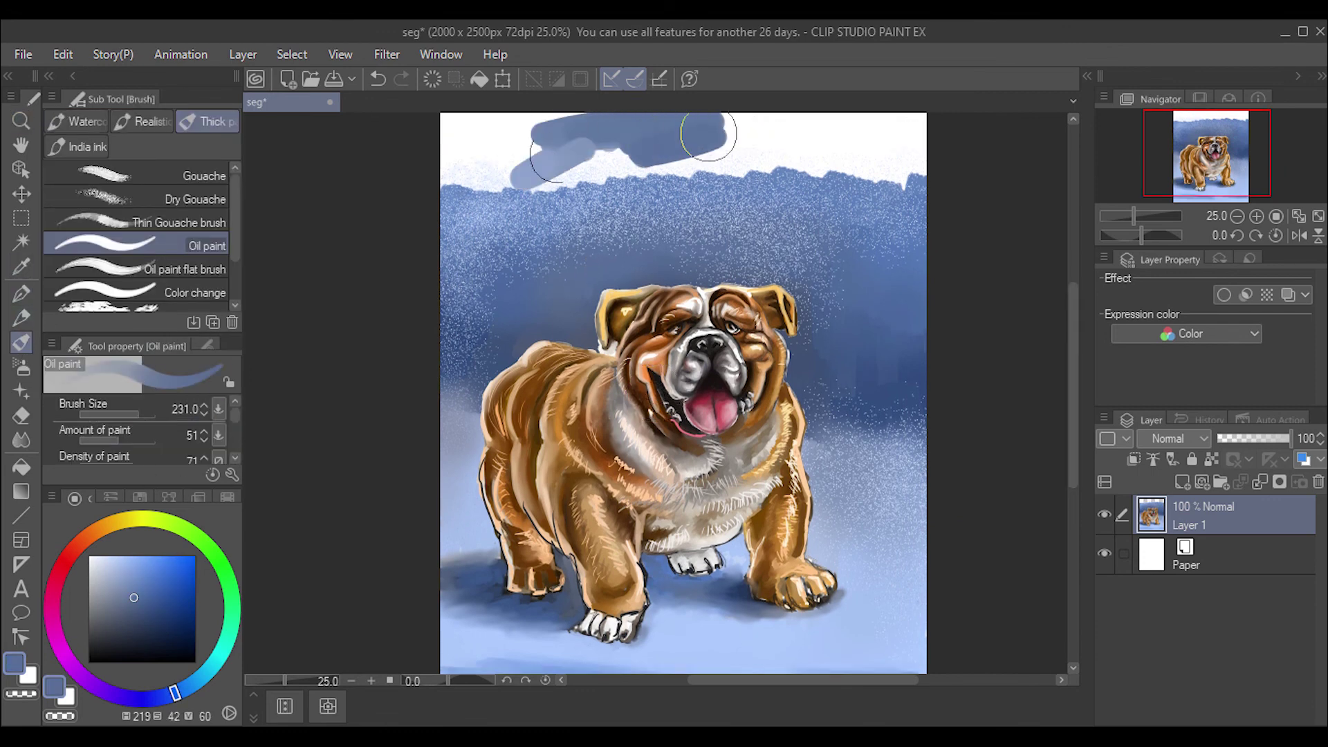
pyautogui.keyDown('alt'); pyautogui.click(526, 149); pyautogui.keyUp('alt')
pyautogui.moveTo(709, 135)
pyautogui.mouseDown()
pyautogui.moveTo(485, 155)
pyautogui.moveTo(692, 138)
pyautogui.mouseUp()
pyautogui.moveTo(540, 139)
pyautogui.mouseDown()
pyautogui.moveTo(913, 145)
pyautogui.moveTo(689, 135)
pyautogui.moveTo(471, 173)
pyautogui.mouseUp()
pyautogui.press('j')
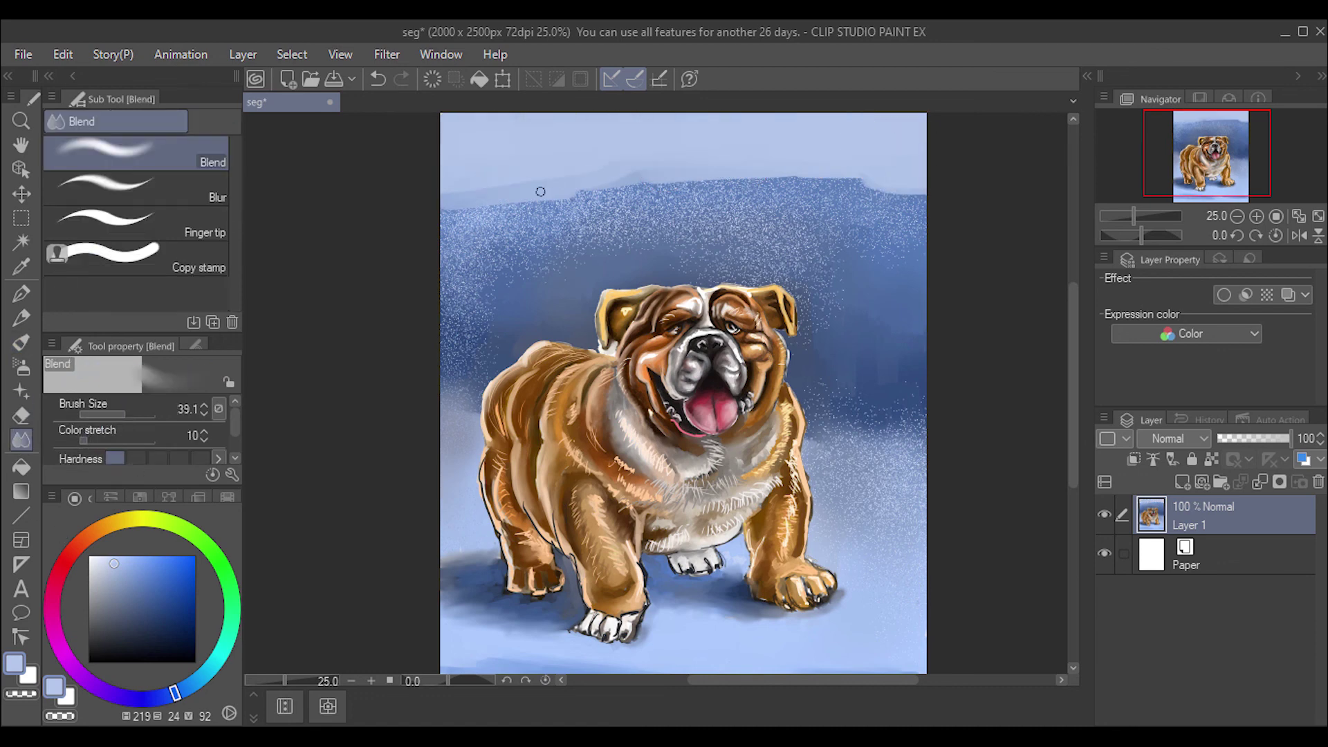
pyautogui.moveTo(574, 180)
pyautogui.mouseDown()
pyautogui.moveTo(470, 190)
pyautogui.moveTo(827, 185)
pyautogui.moveTo(851, 166)
pyautogui.moveTo(652, 184)
pyautogui.moveTo(453, 159)
pyautogui.moveTo(631, 215)
pyautogui.mouseUp()
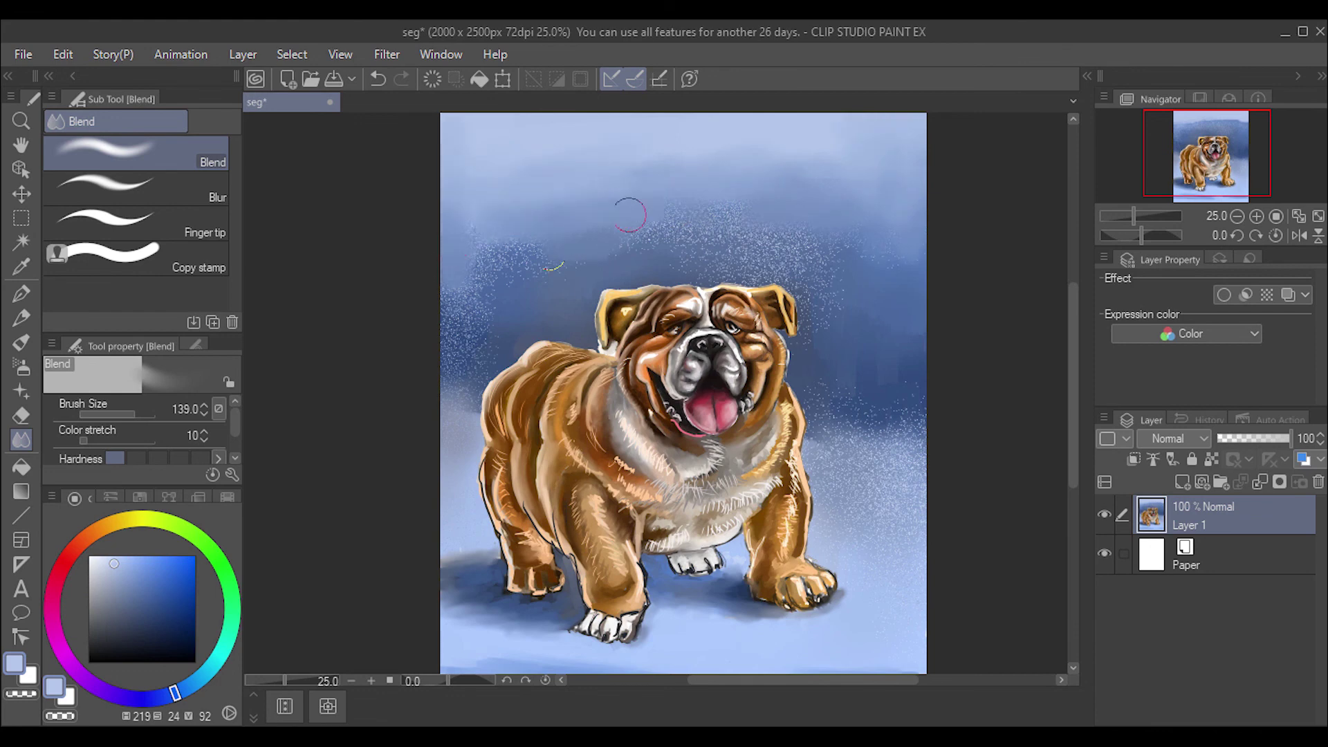
# Step: Dab white speckles onto the sky with the droplet spray airbrush
pyautogui.press('b')
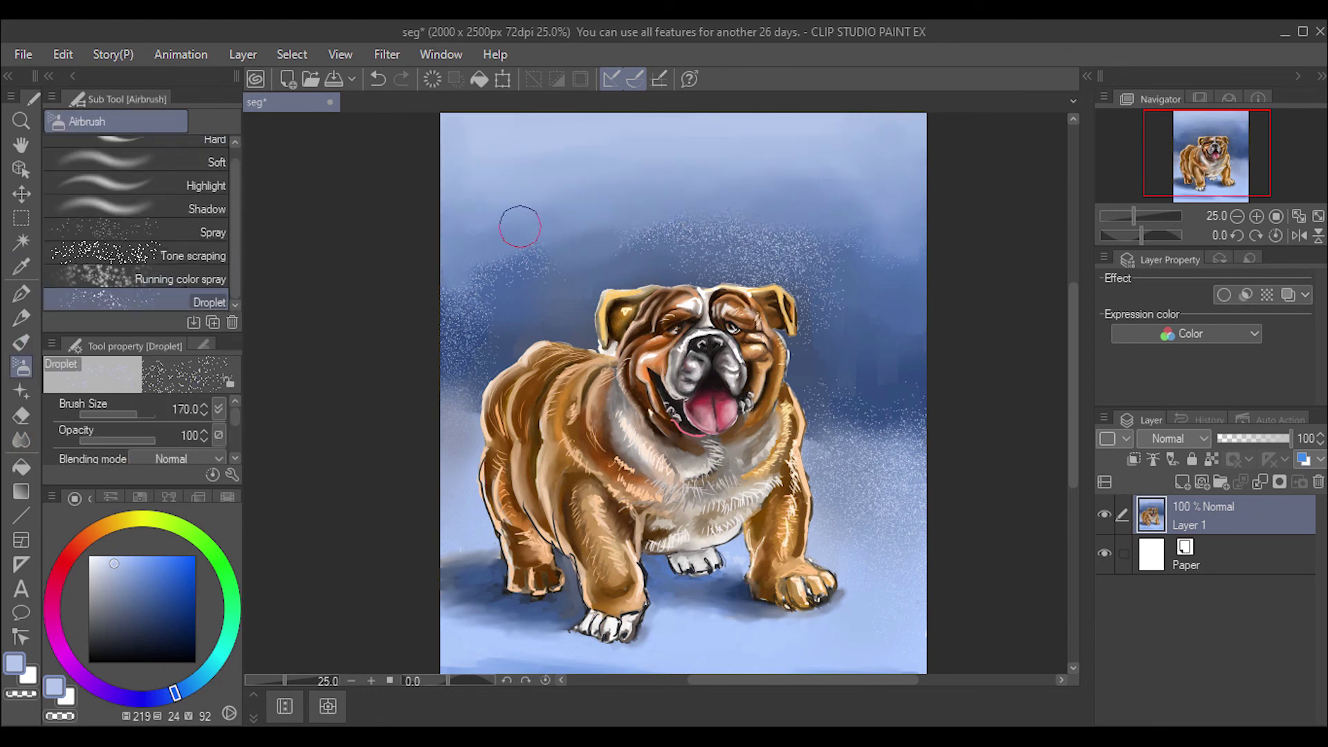
pyautogui.click(519, 226)
pyautogui.click(180, 279)
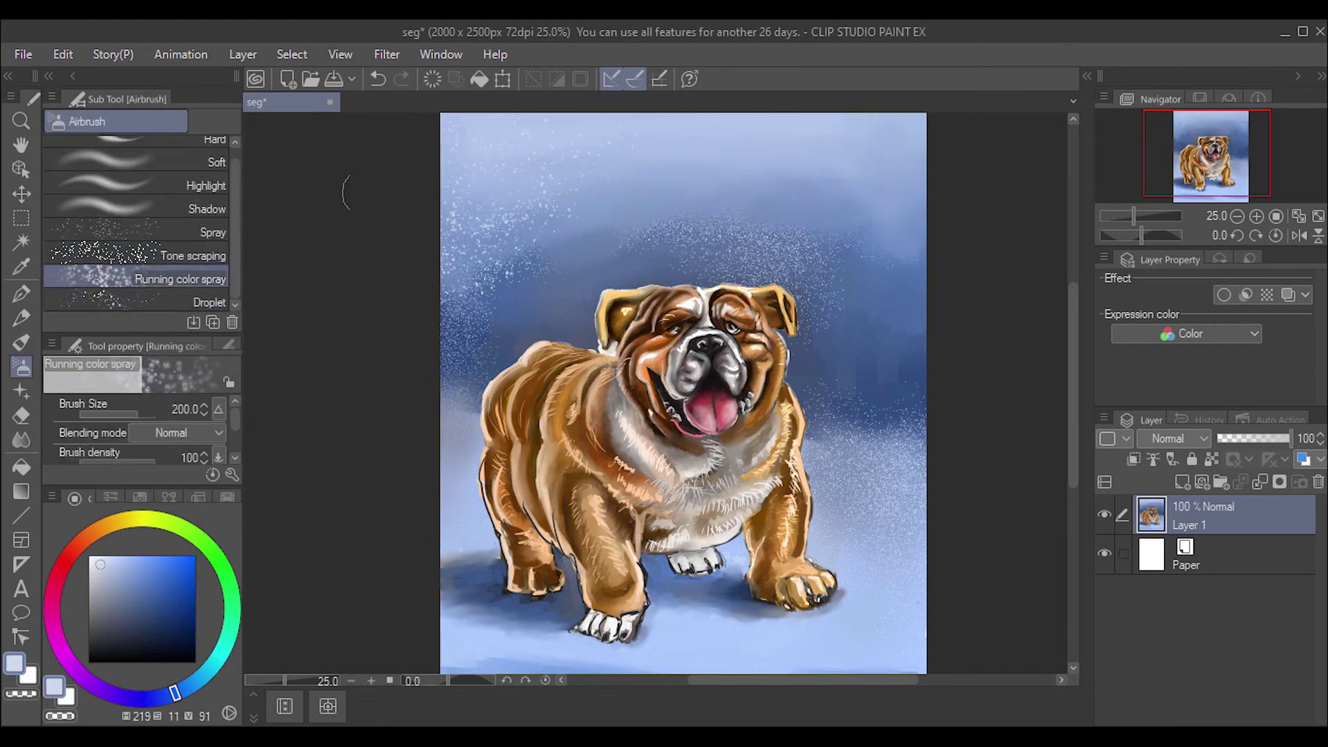
pyautogui.click(200, 302)
pyautogui.click(180, 279)
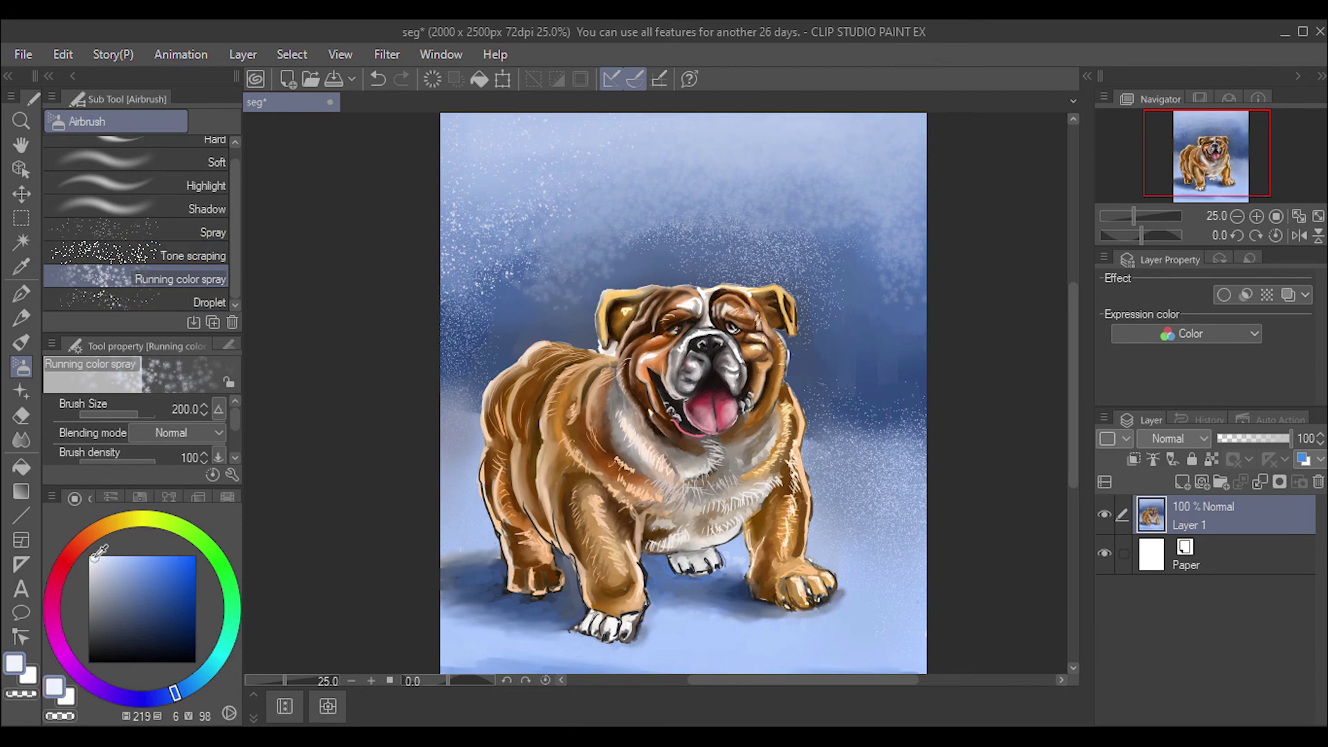
pyautogui.scroll(-5, 1083, 438)
pyautogui.moveTo(1078, 438); pyautogui.dragTo(1078, 354)
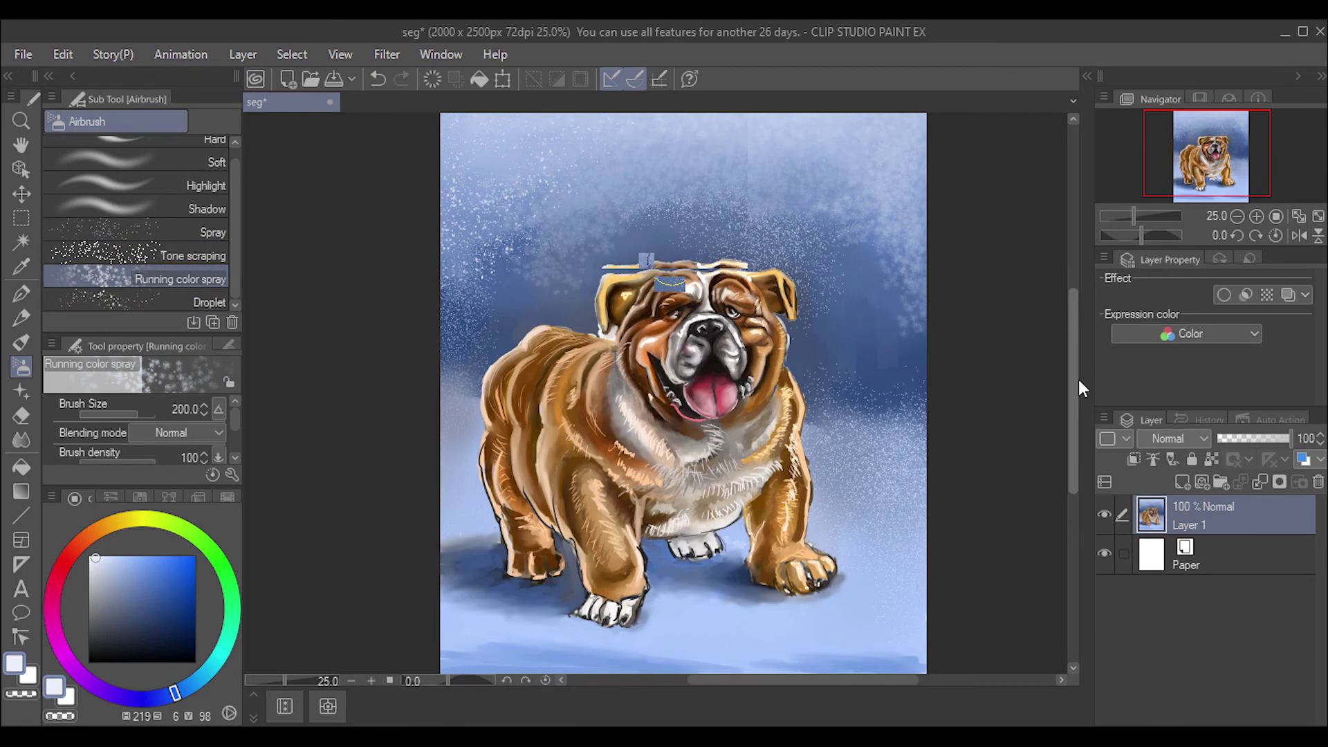
pyautogui.scroll(-2, 1082, 354)
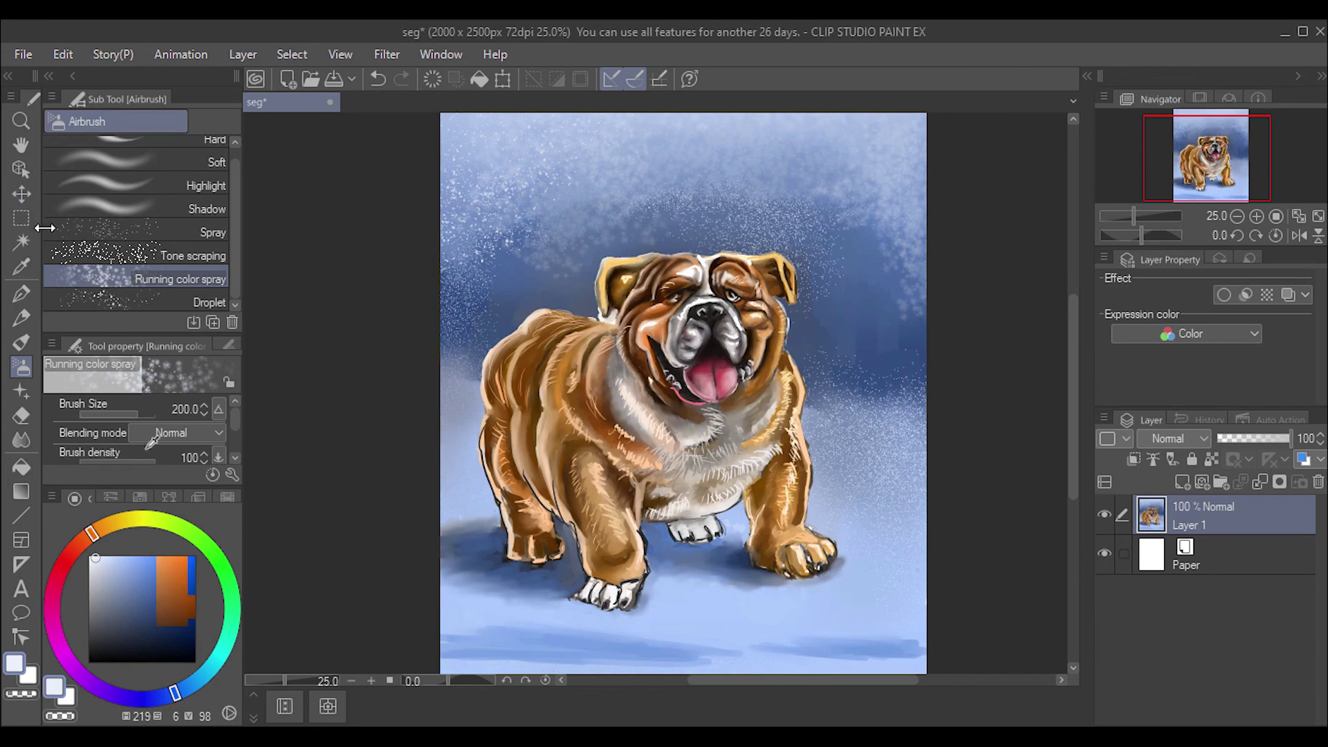
# Step: Pick a dark navy, blend the shadow near the right rear paw with a smaller brush, then choose a light lavender
pyautogui.click(21, 342)
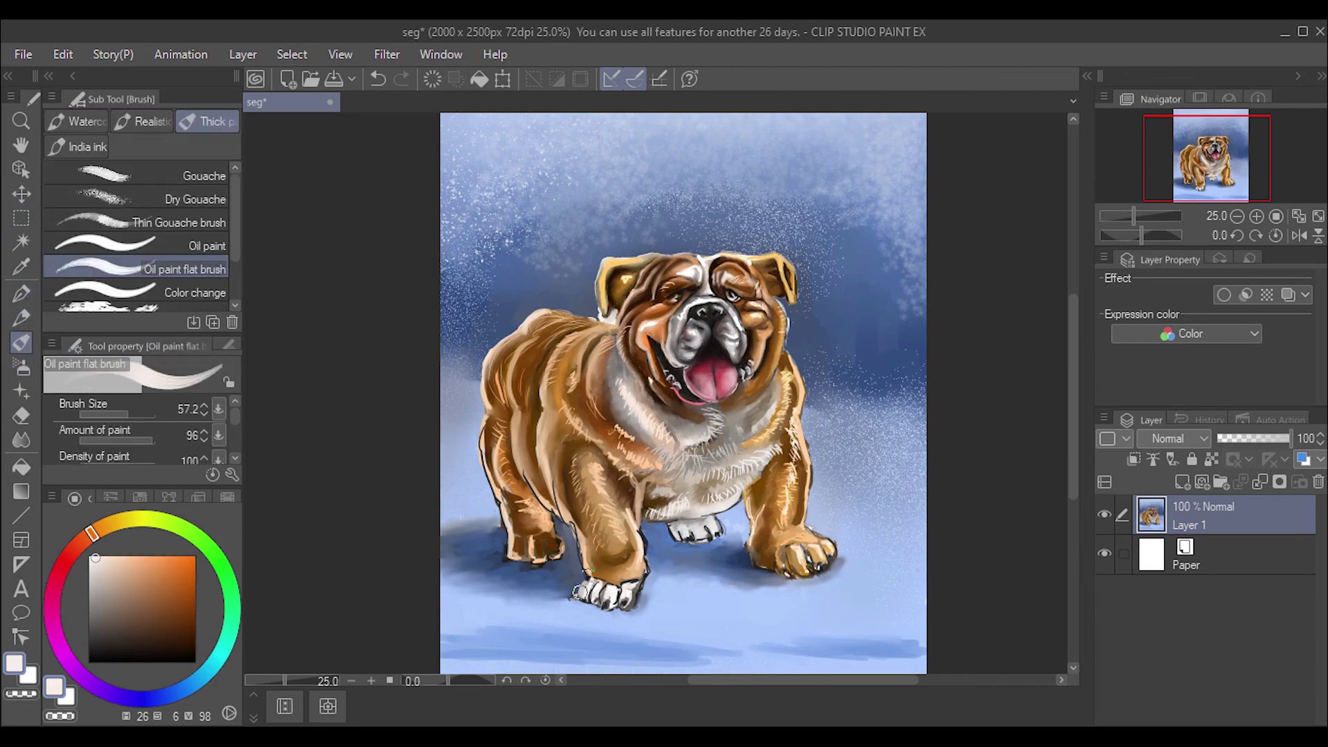
pyautogui.keyDown('alt'); pyautogui.click(591, 600); pyautogui.keyUp('alt')
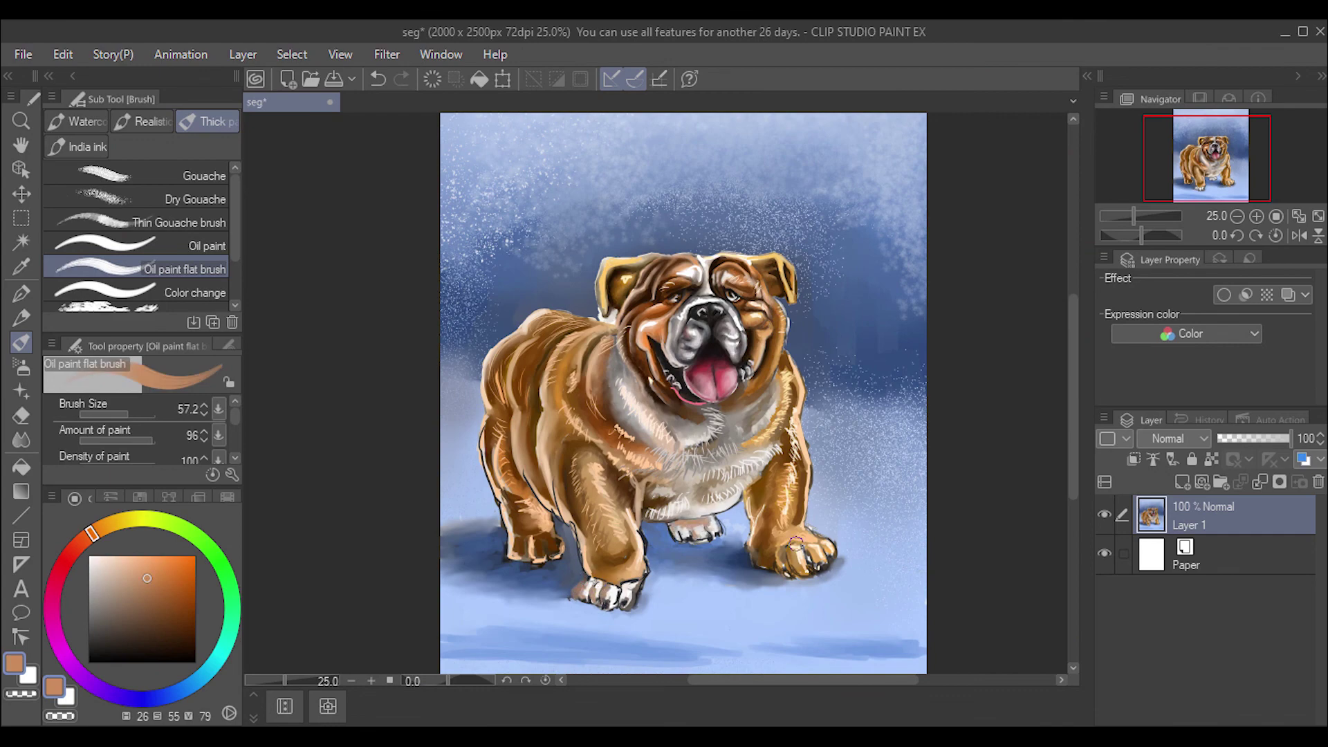
pyautogui.keyDown('alt'); pyautogui.click(811, 551); pyautogui.keyUp('alt')
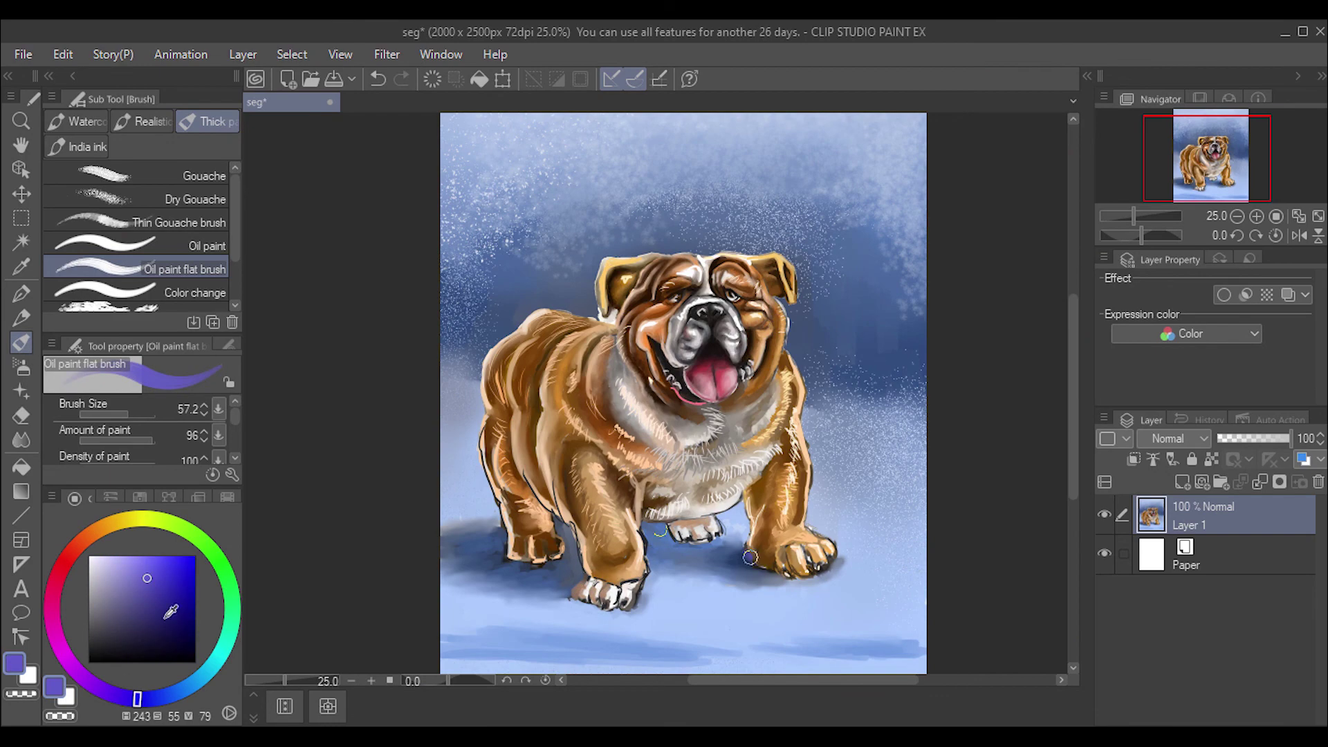
pyautogui.press('j')
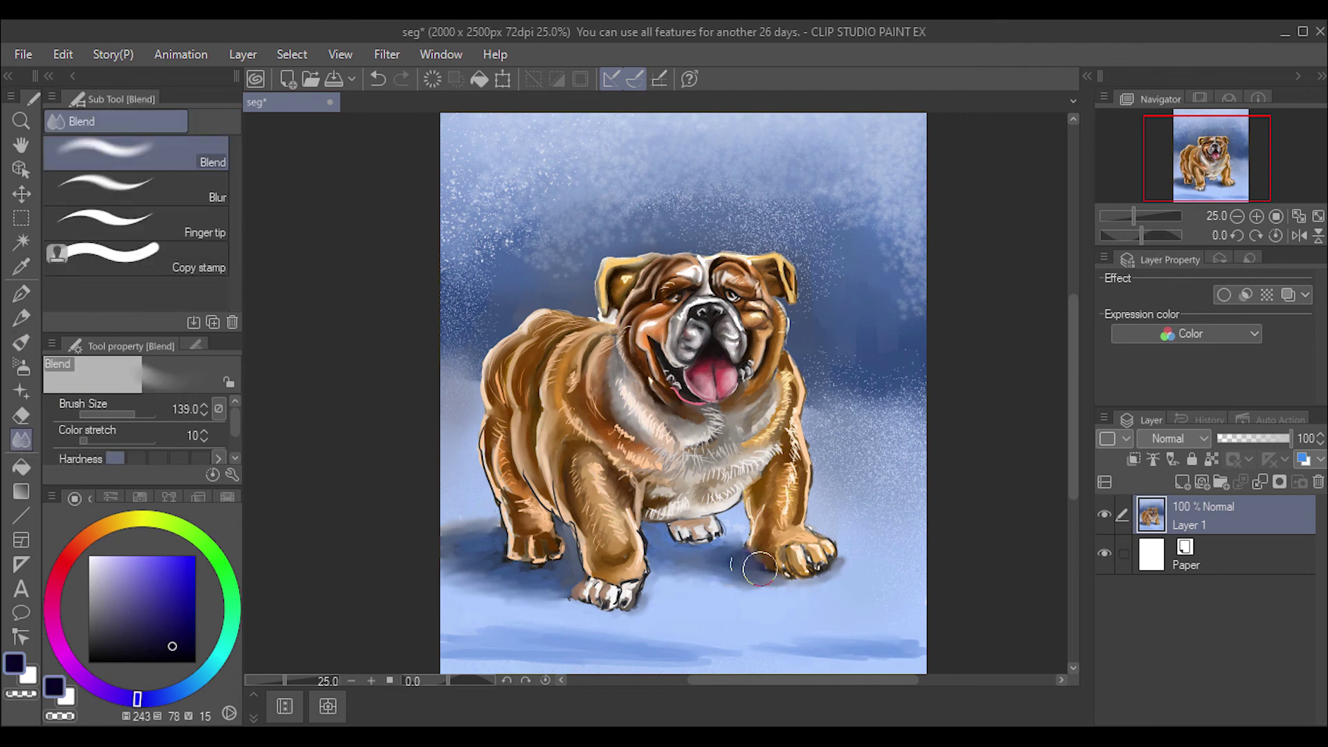
pyautogui.moveTo(756, 577); pyautogui.dragTo(756, 568)
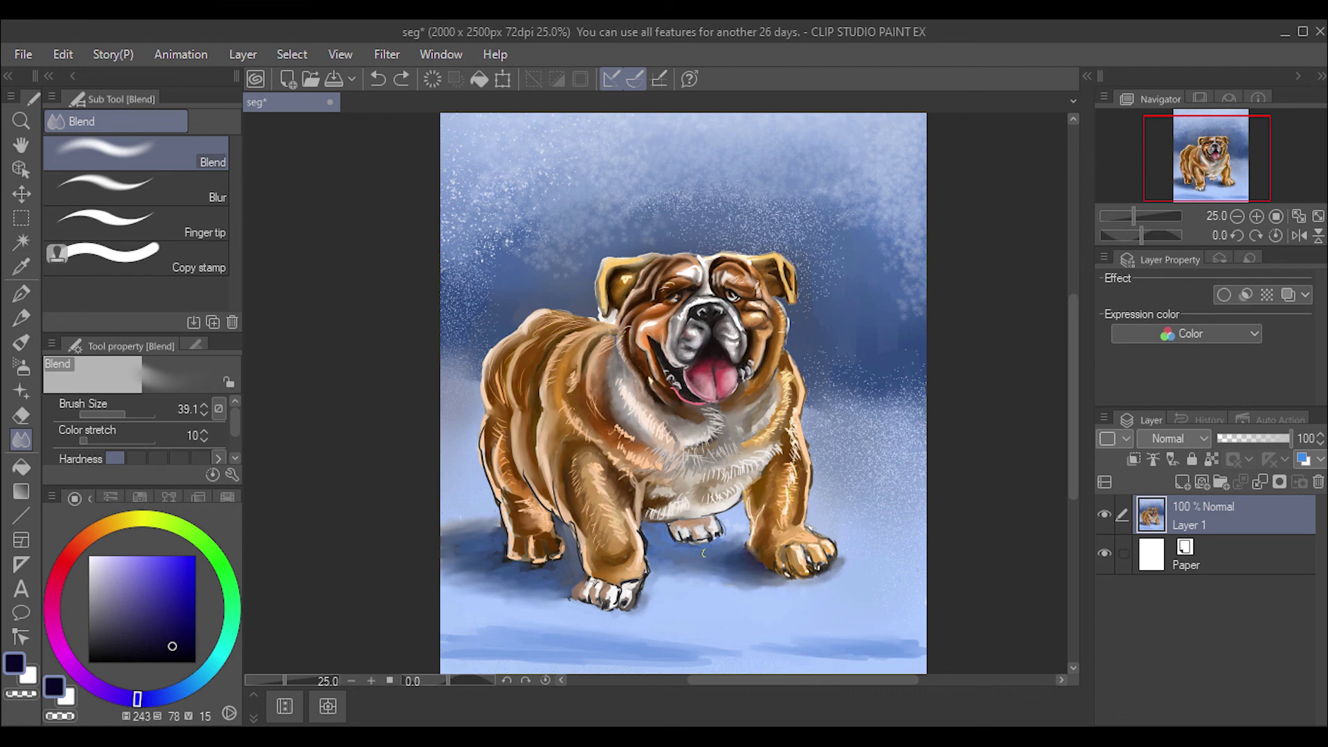
pyautogui.press('p')
pyautogui.keyDown('alt'); pyautogui.click(674, 599); pyautogui.keyUp('alt')
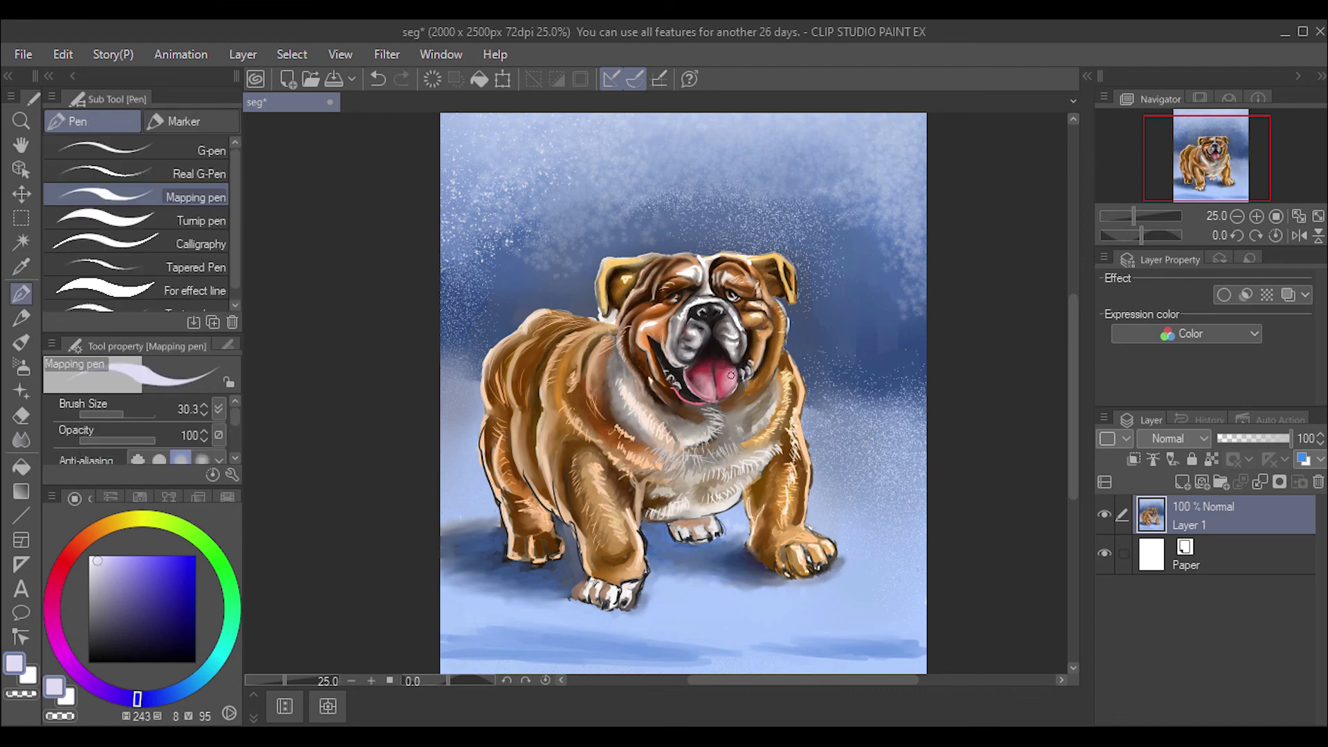
pyautogui.keyDown('alt'); pyautogui.click(721, 382); pyautogui.keyUp('alt')
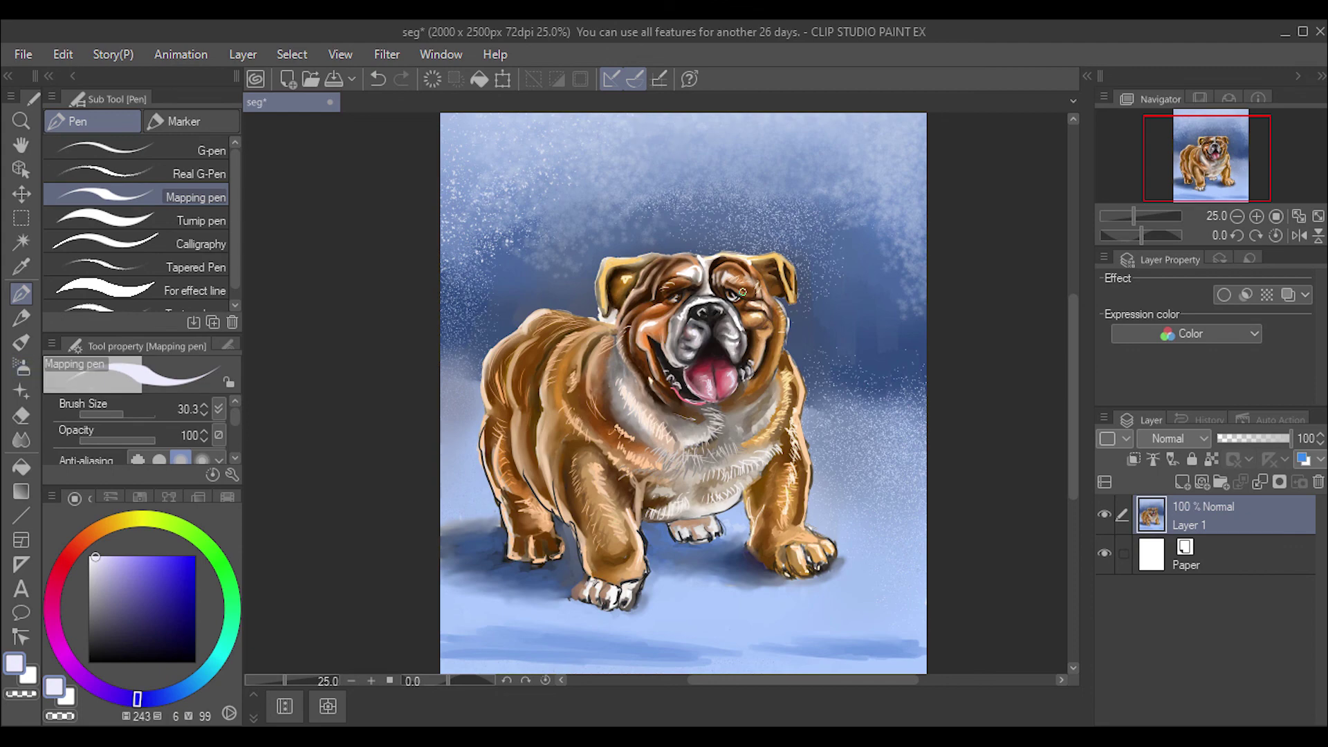
# Step: Spray blue-violet speckles into the top-right sky with the fine spray airbrush
pyautogui.click(21, 367)
pyautogui.click(207, 244)
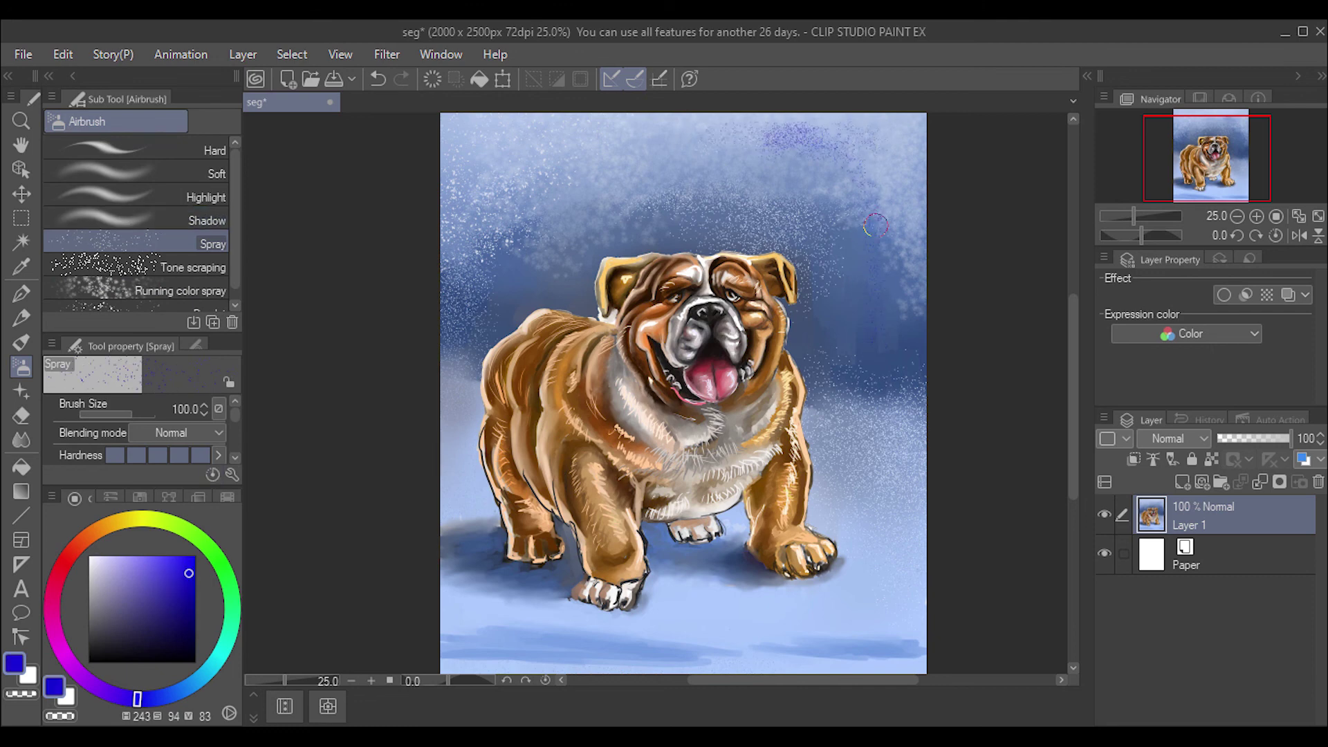
pyautogui.moveTo(786, 130)
pyautogui.mouseDown()
pyautogui.moveTo(833, 142)
pyautogui.moveTo(809, 140)
pyautogui.mouseUp()
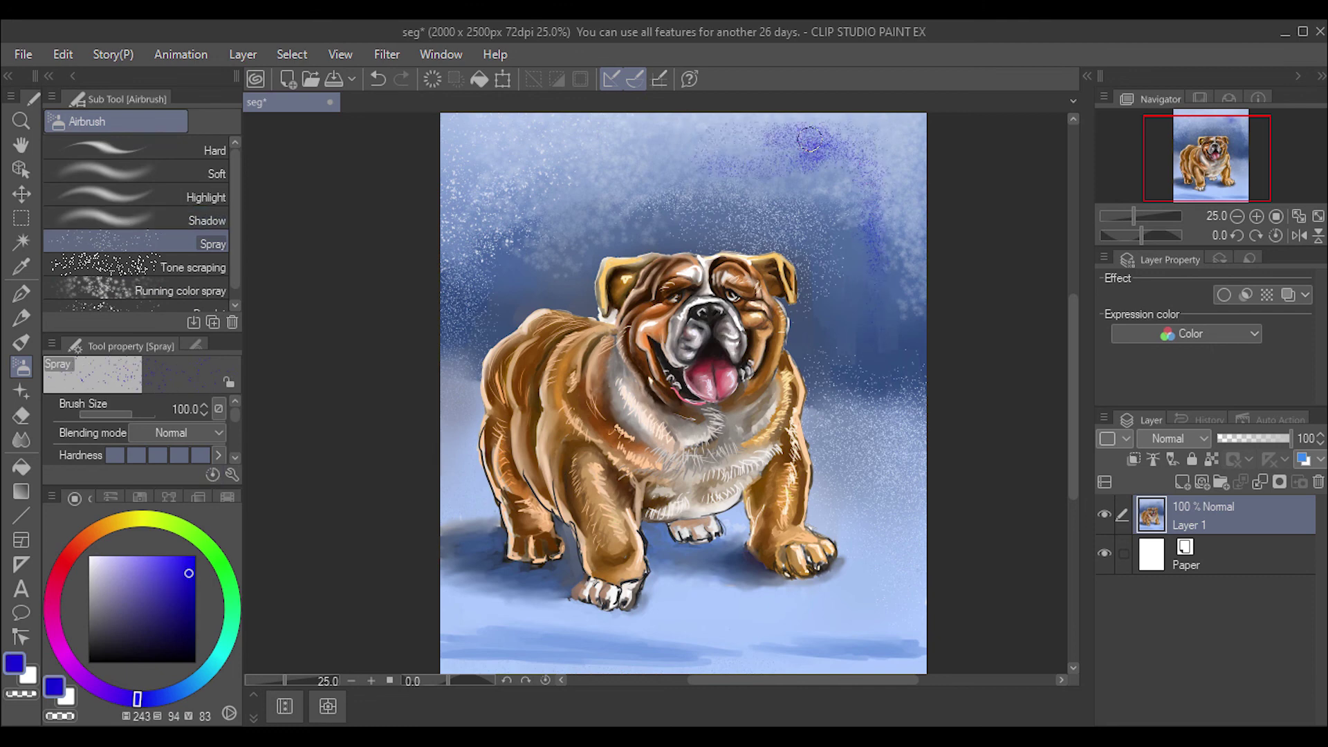